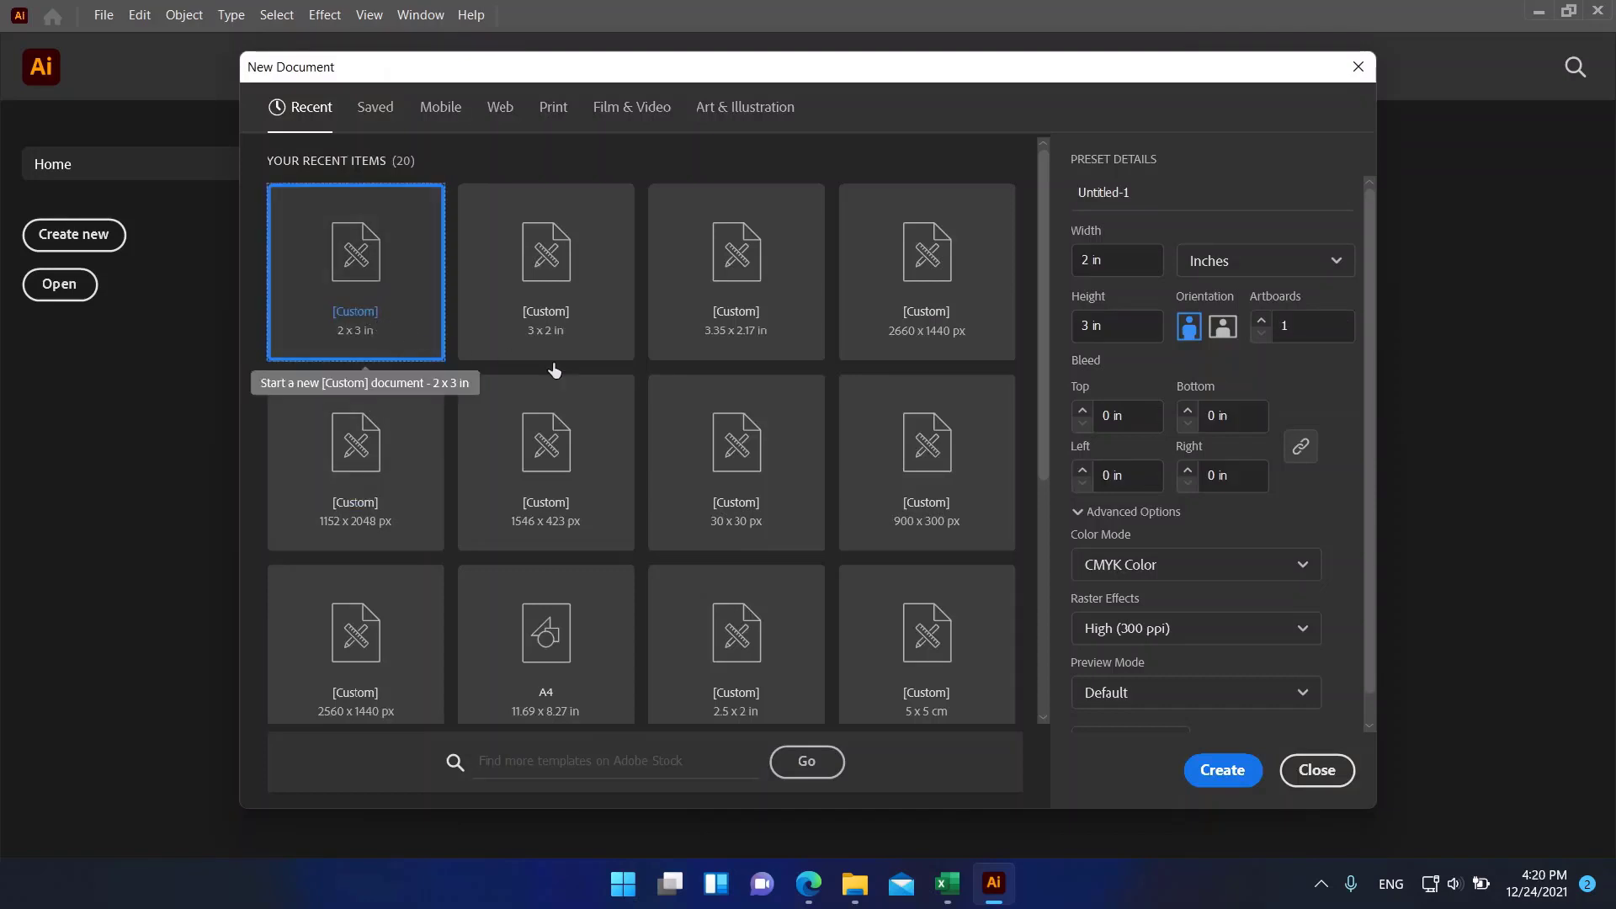
# - Create a 2 × 3 in portrait CMYK document and draw a rectangle covering the whole artboard
pyautogui.click(1249, 776)
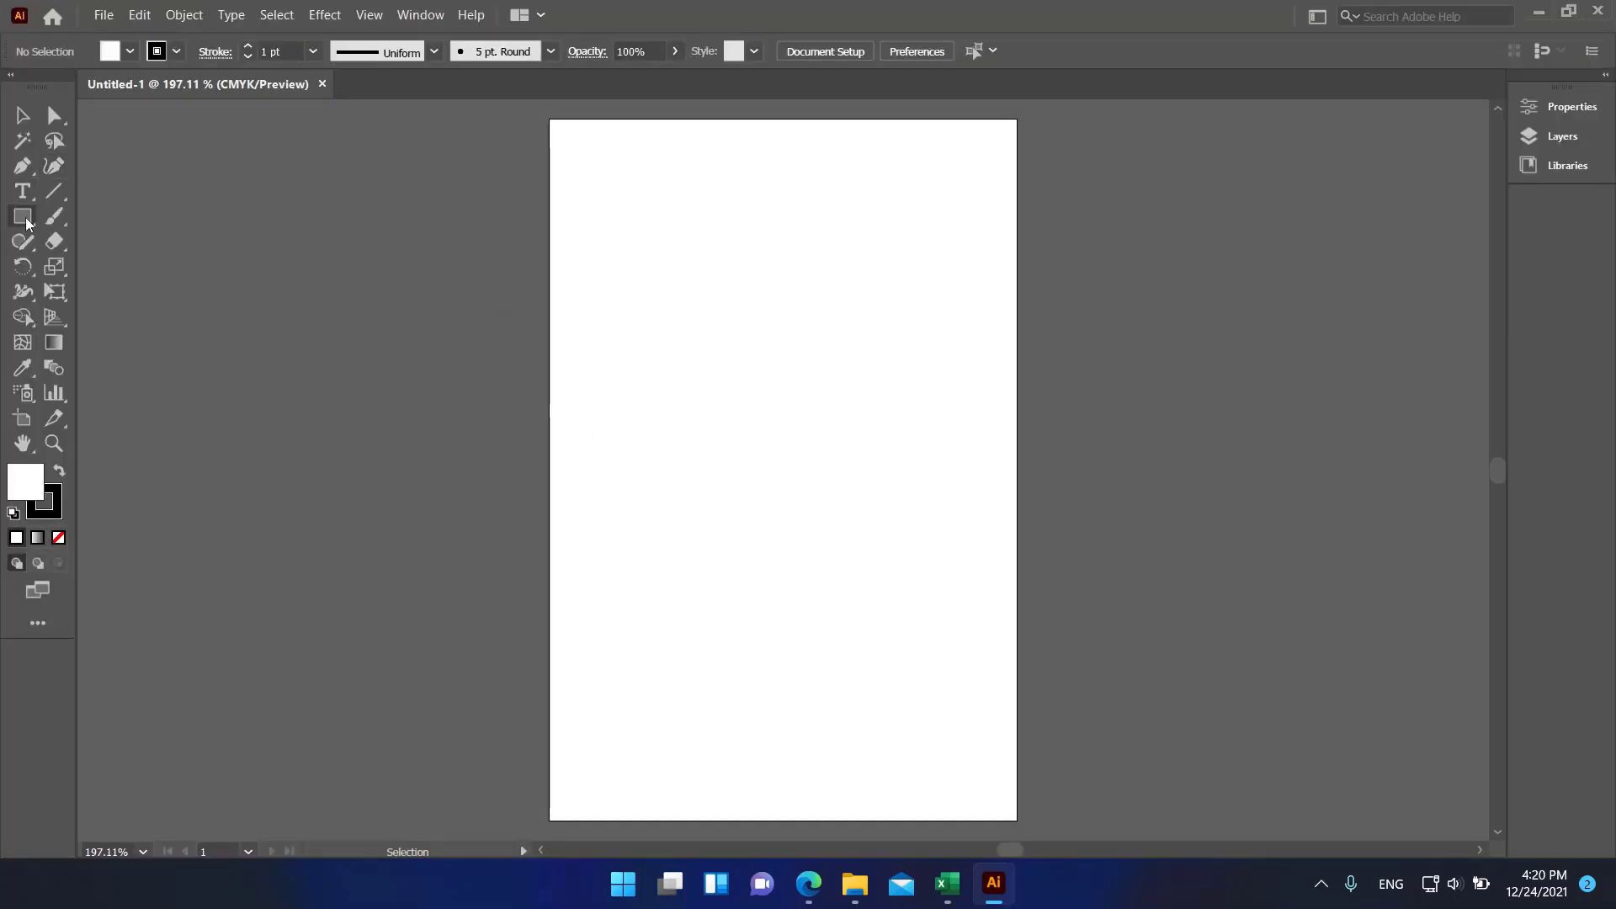
pyautogui.rightClick(27, 225)
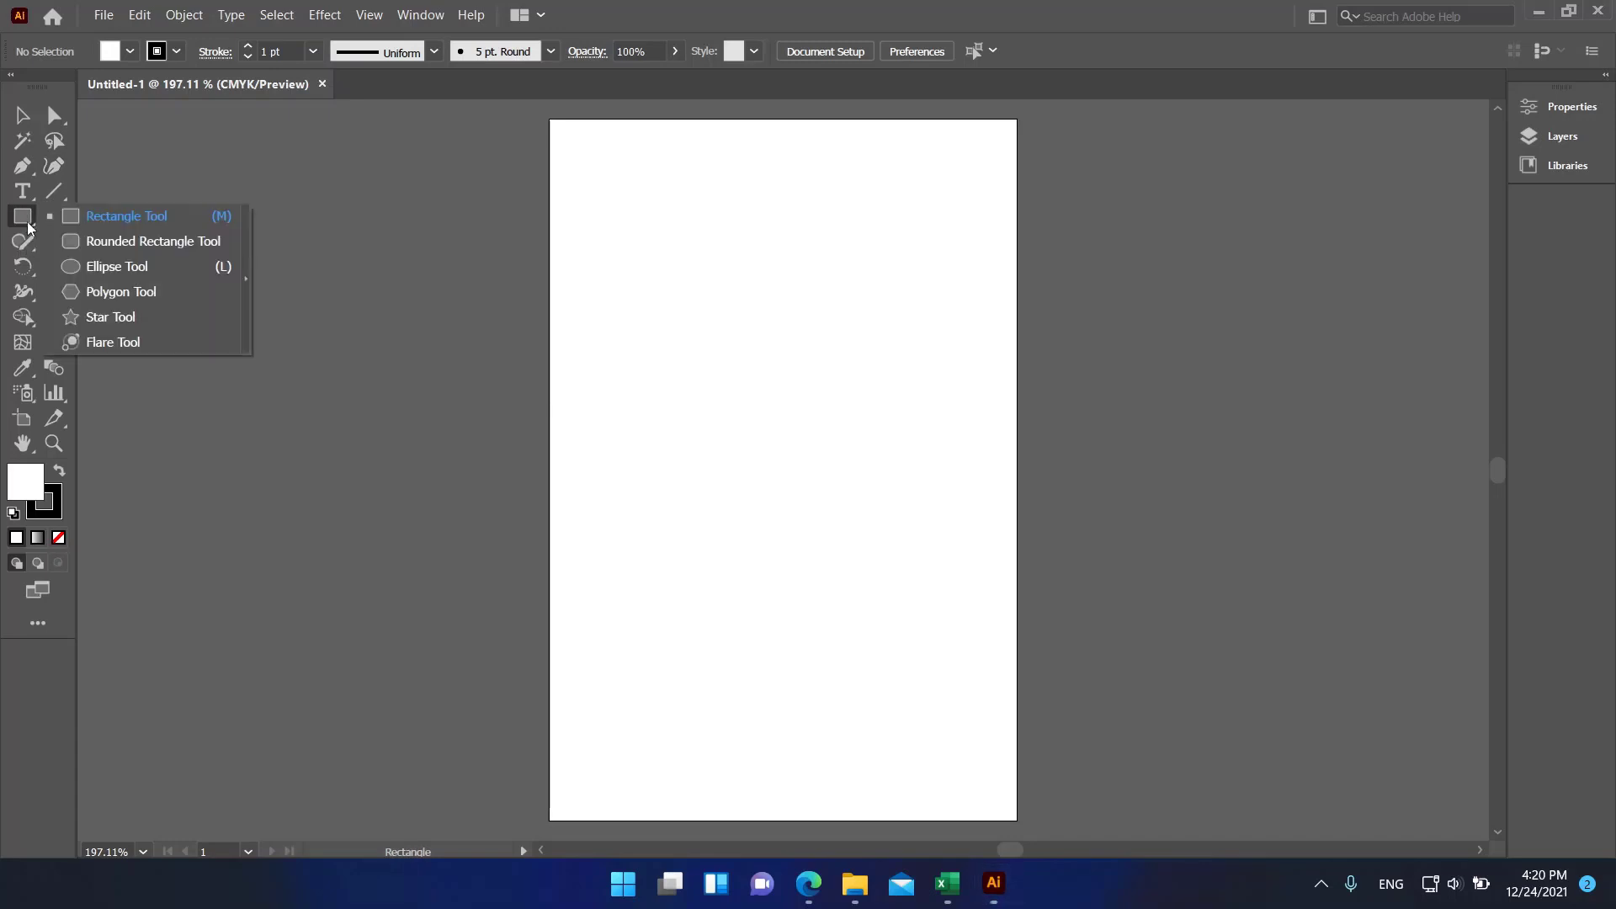
pyautogui.click(97, 221)
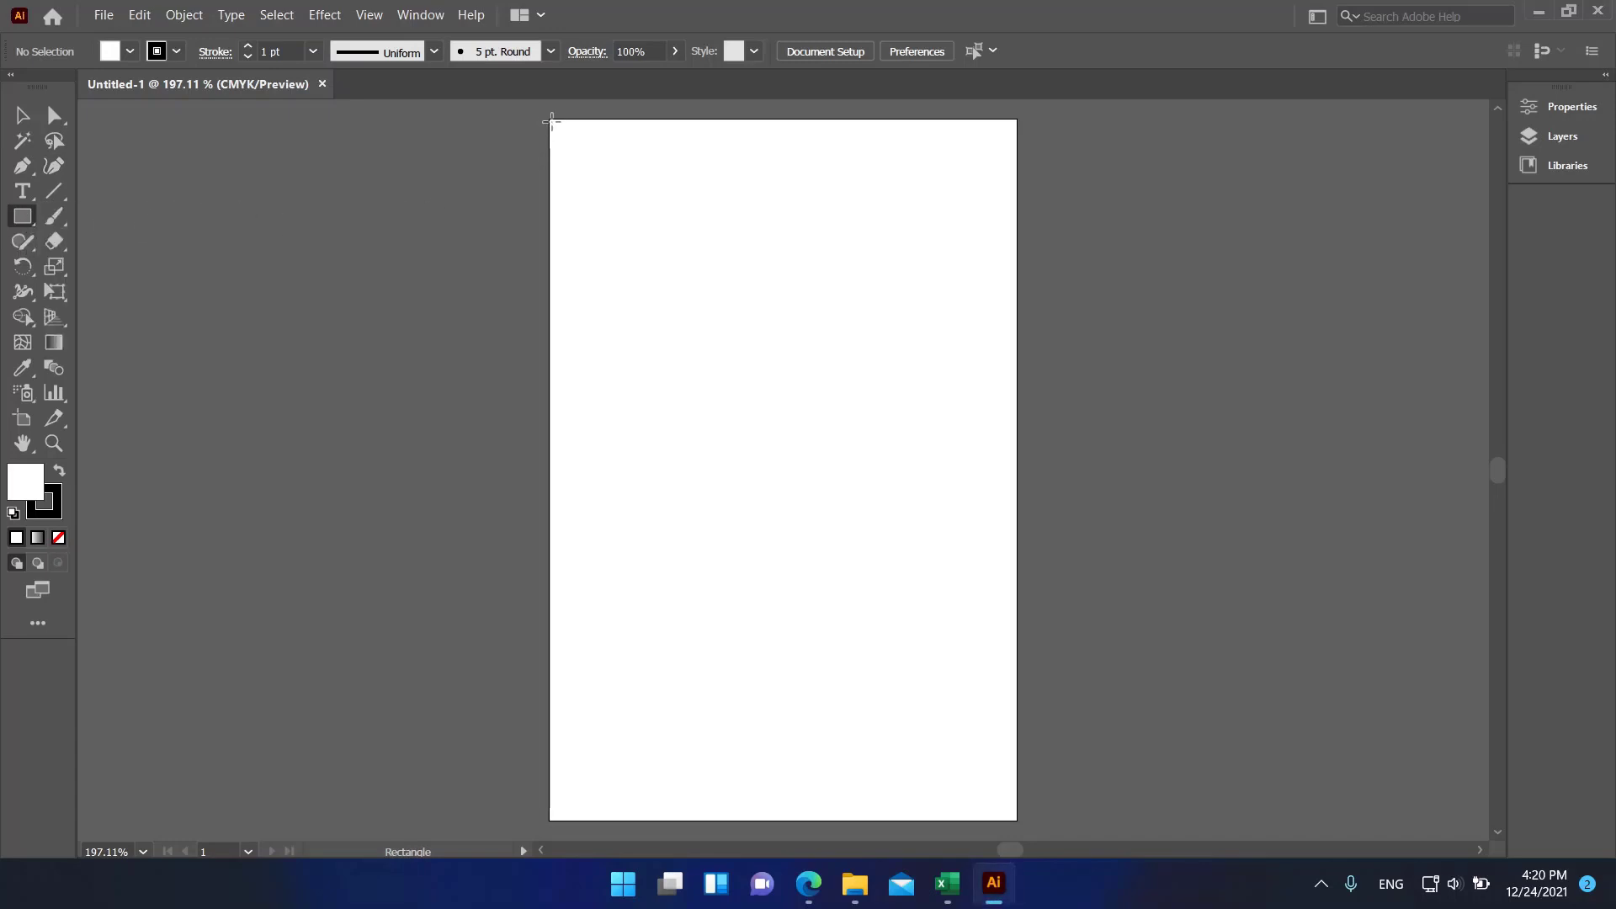
pyautogui.moveTo(550, 120); pyautogui.dragTo(1020, 824)
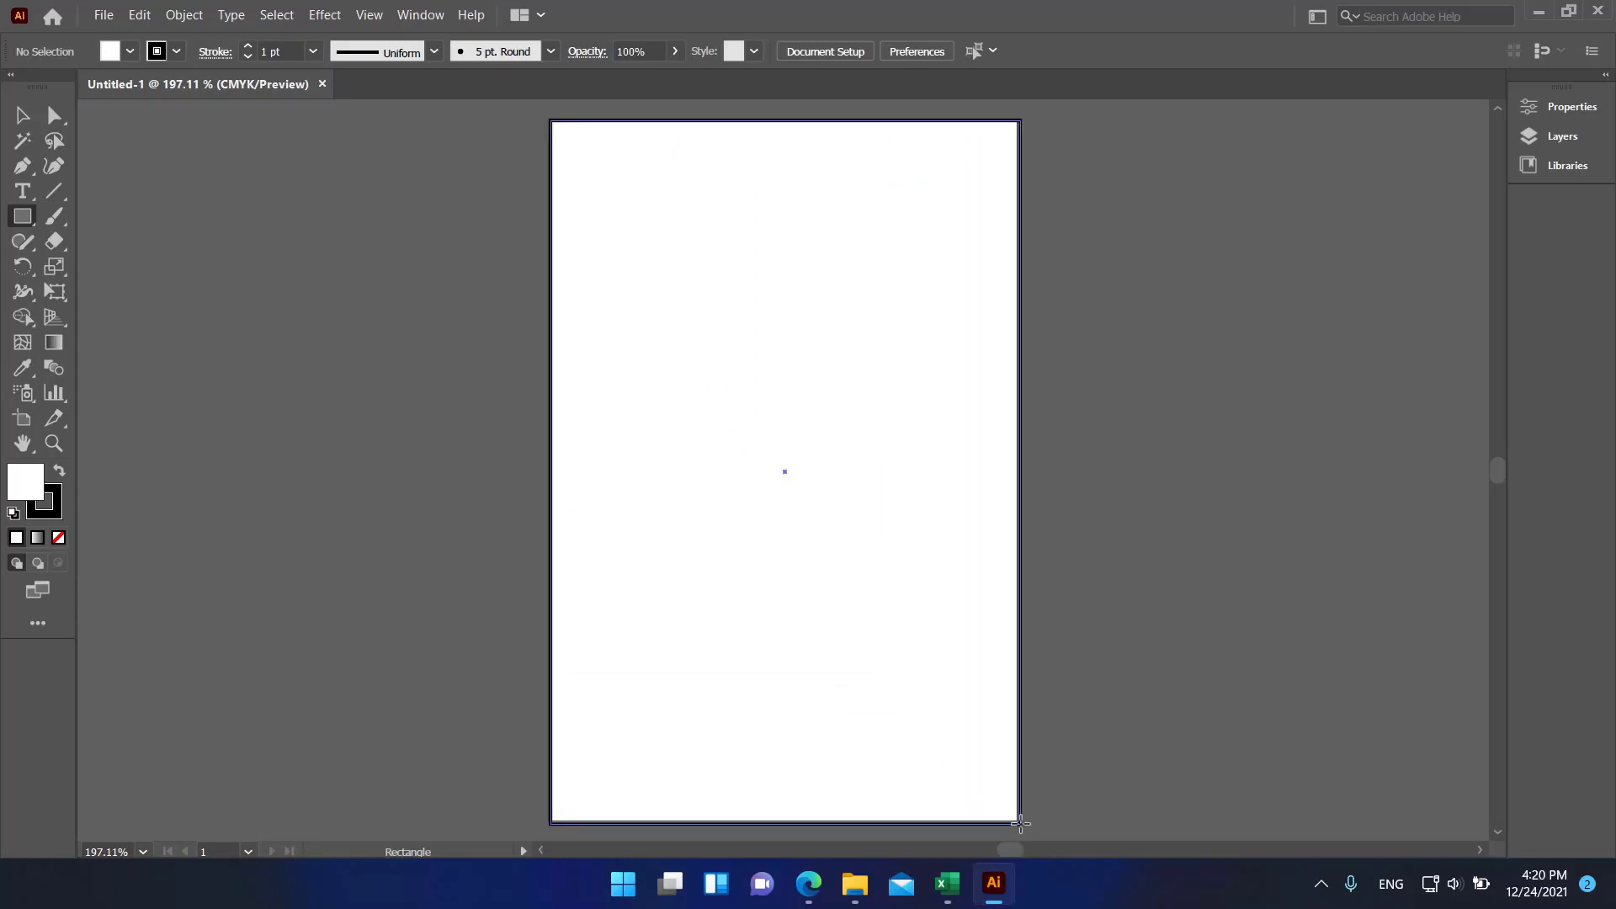
pyautogui.click(23, 115)
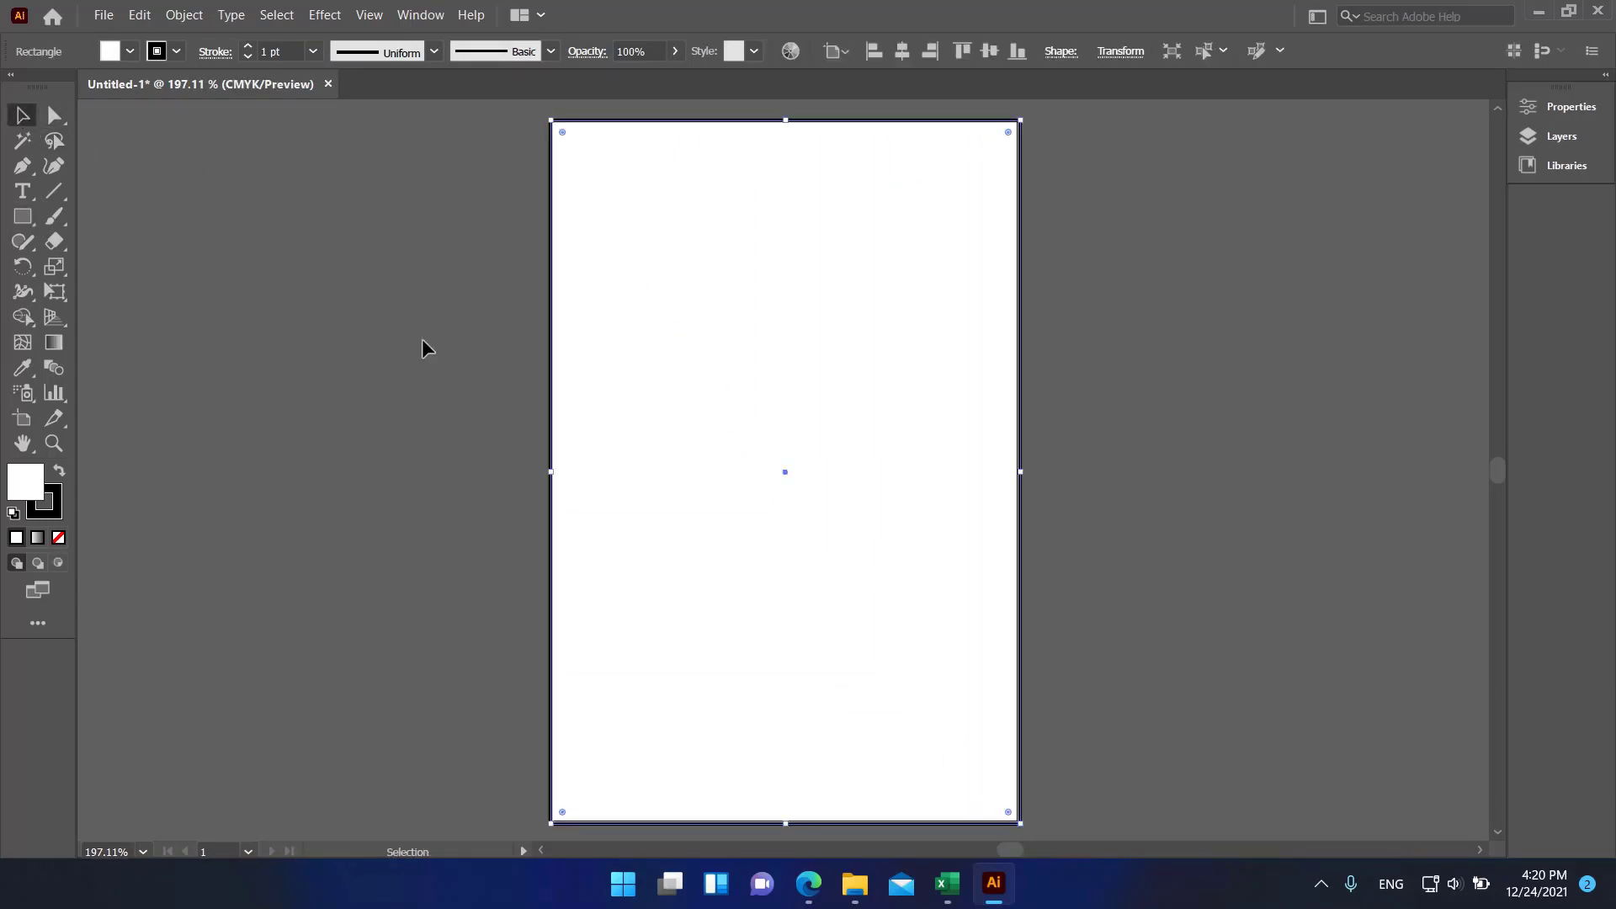
# - Set the rectangle's stroke to 0.25 pt and adjust its edges to match the artboard
pyautogui.scroll(2, 1024, 502)
pyautogui.moveTo(1031, 460); pyautogui.dragTo(1025, 465)
pyautogui.click(313, 51)
pyautogui.click(336, 80)
pyautogui.scroll(-2, 682, 592)
pyautogui.scroll(-8, 681, 591)
pyautogui.moveTo(548, 650); pyautogui.dragTo(548, 646)
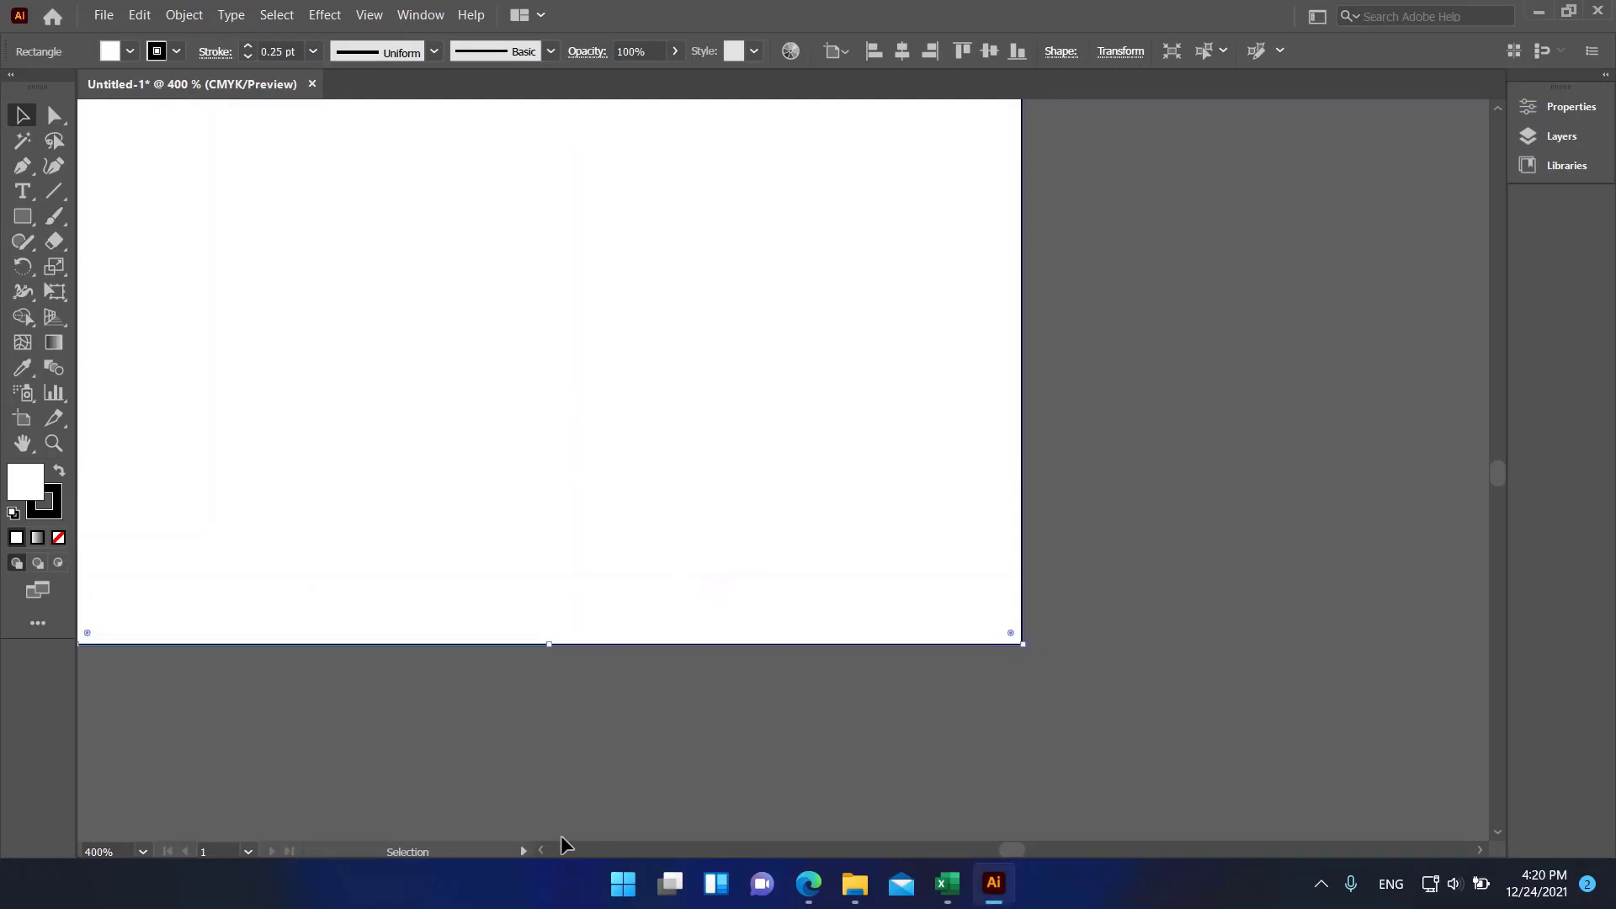
pyautogui.hscroll(-4, 562, 844)
pyautogui.scroll(8, 351, 382)
pyautogui.scroll(2, 630, 537)
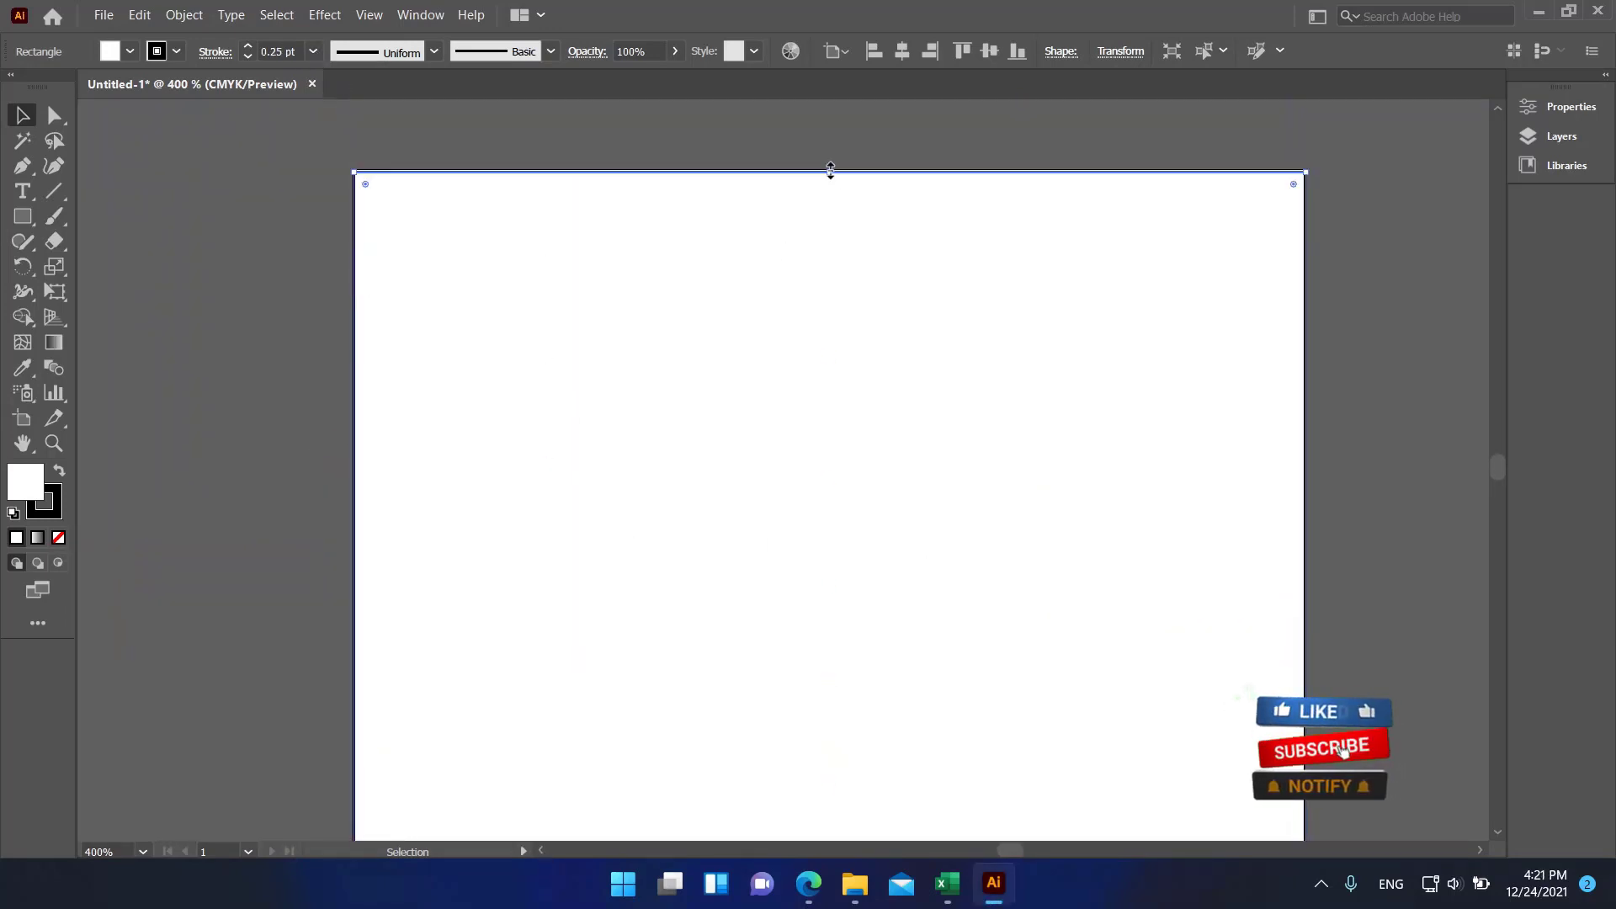
pyautogui.scroll(-4, 865, 478)
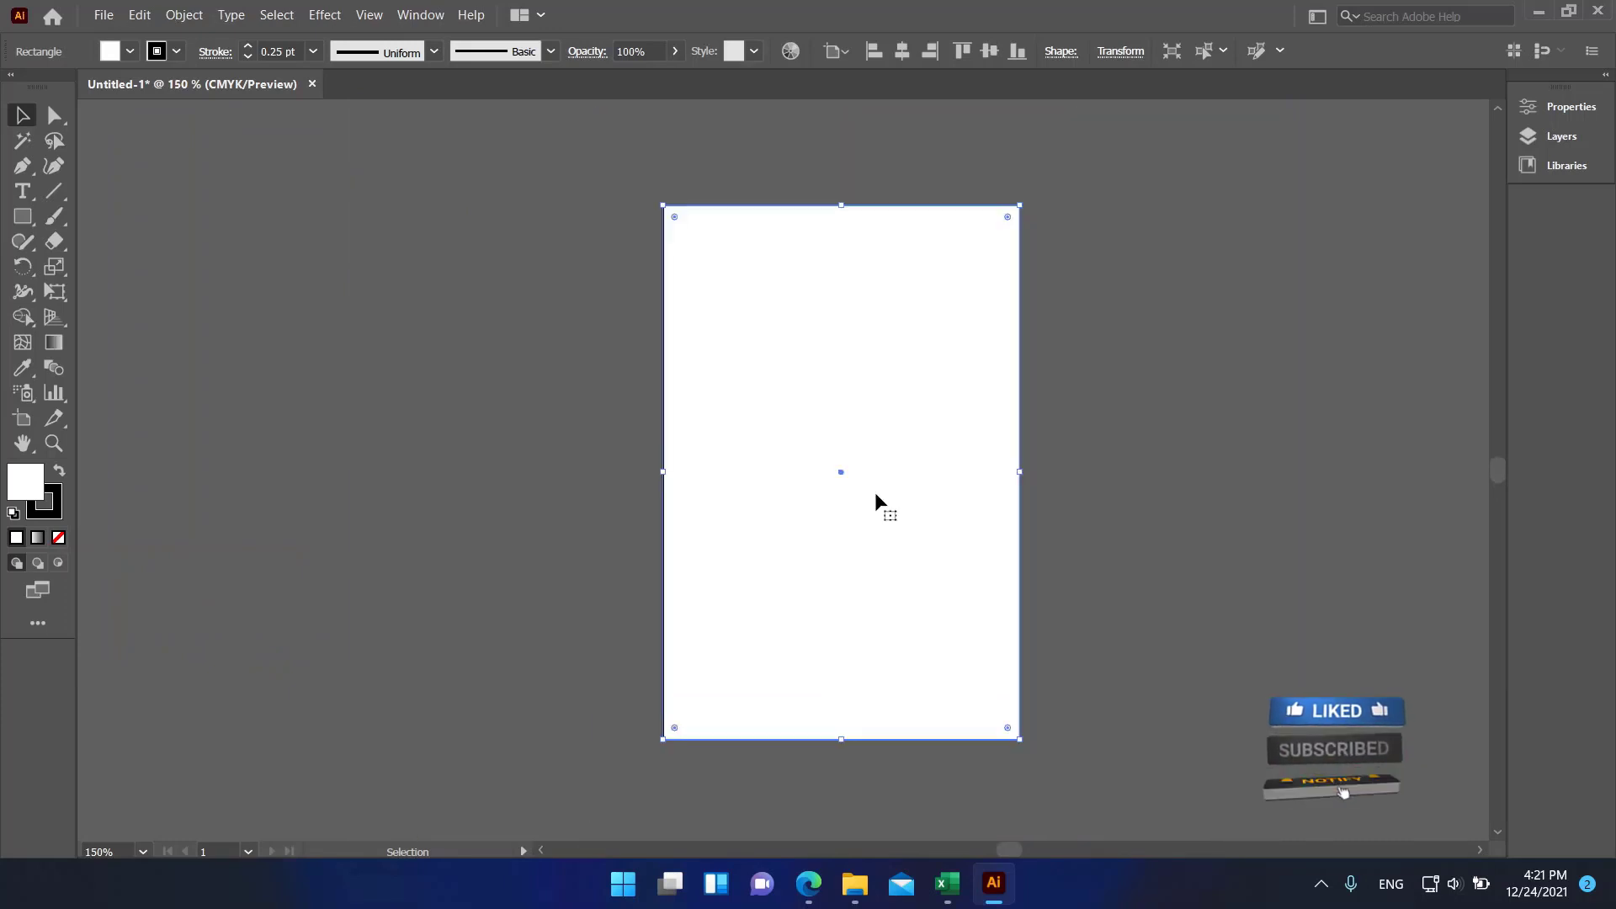
# - Fill the background rectangle with a medium green and lock it
pyautogui.doubleClick(25, 482)
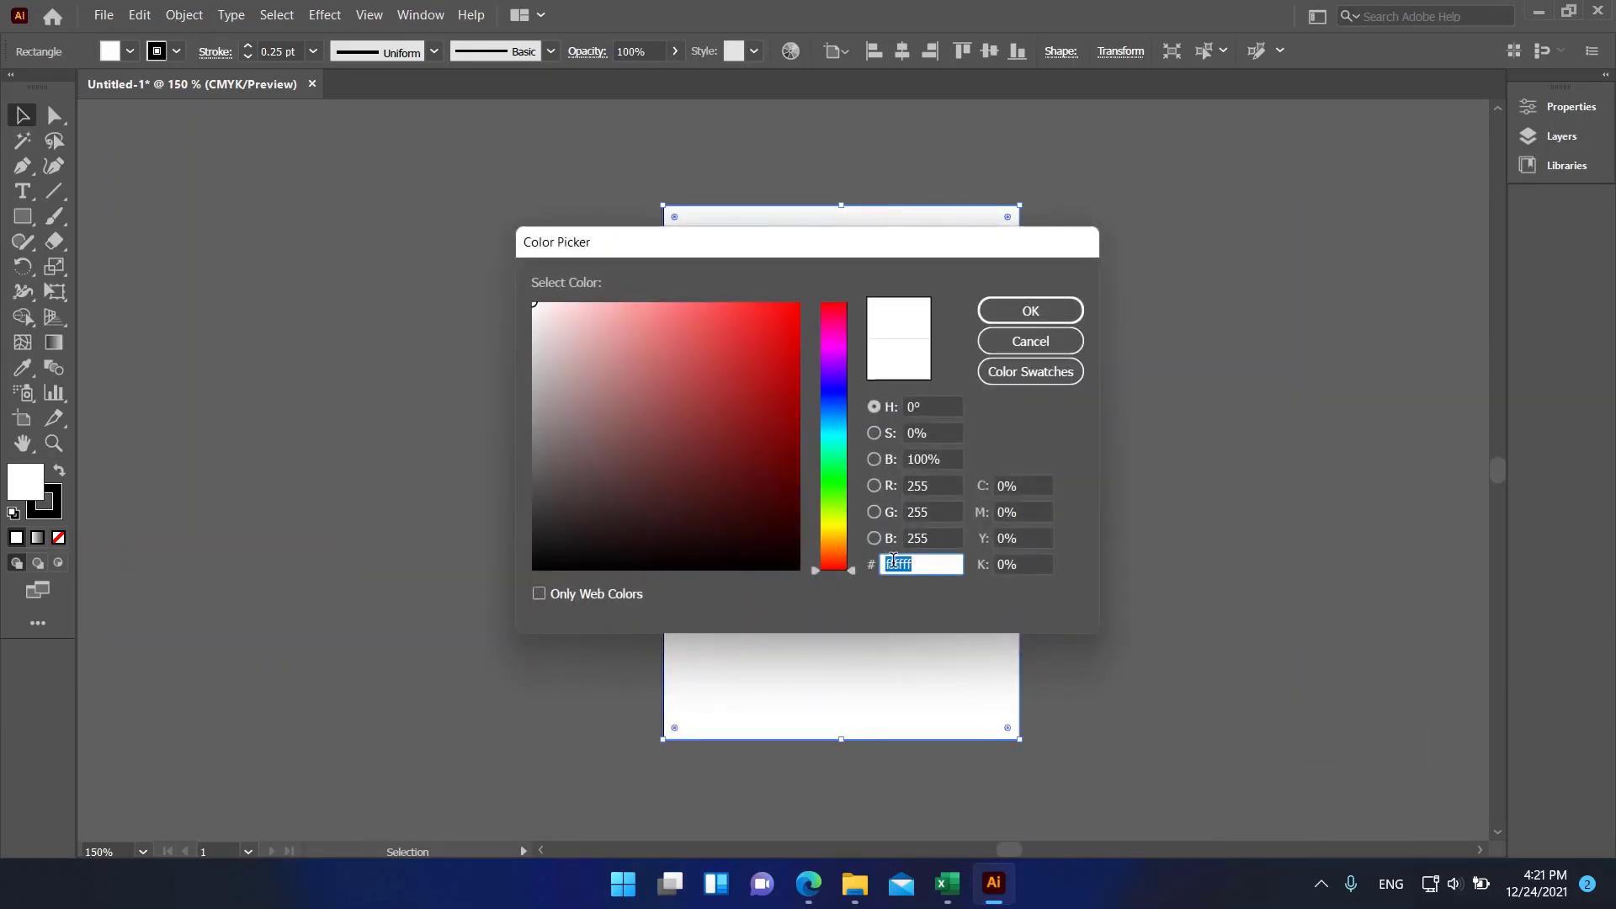
pyautogui.write('620104')
pyautogui.click(1030, 310)
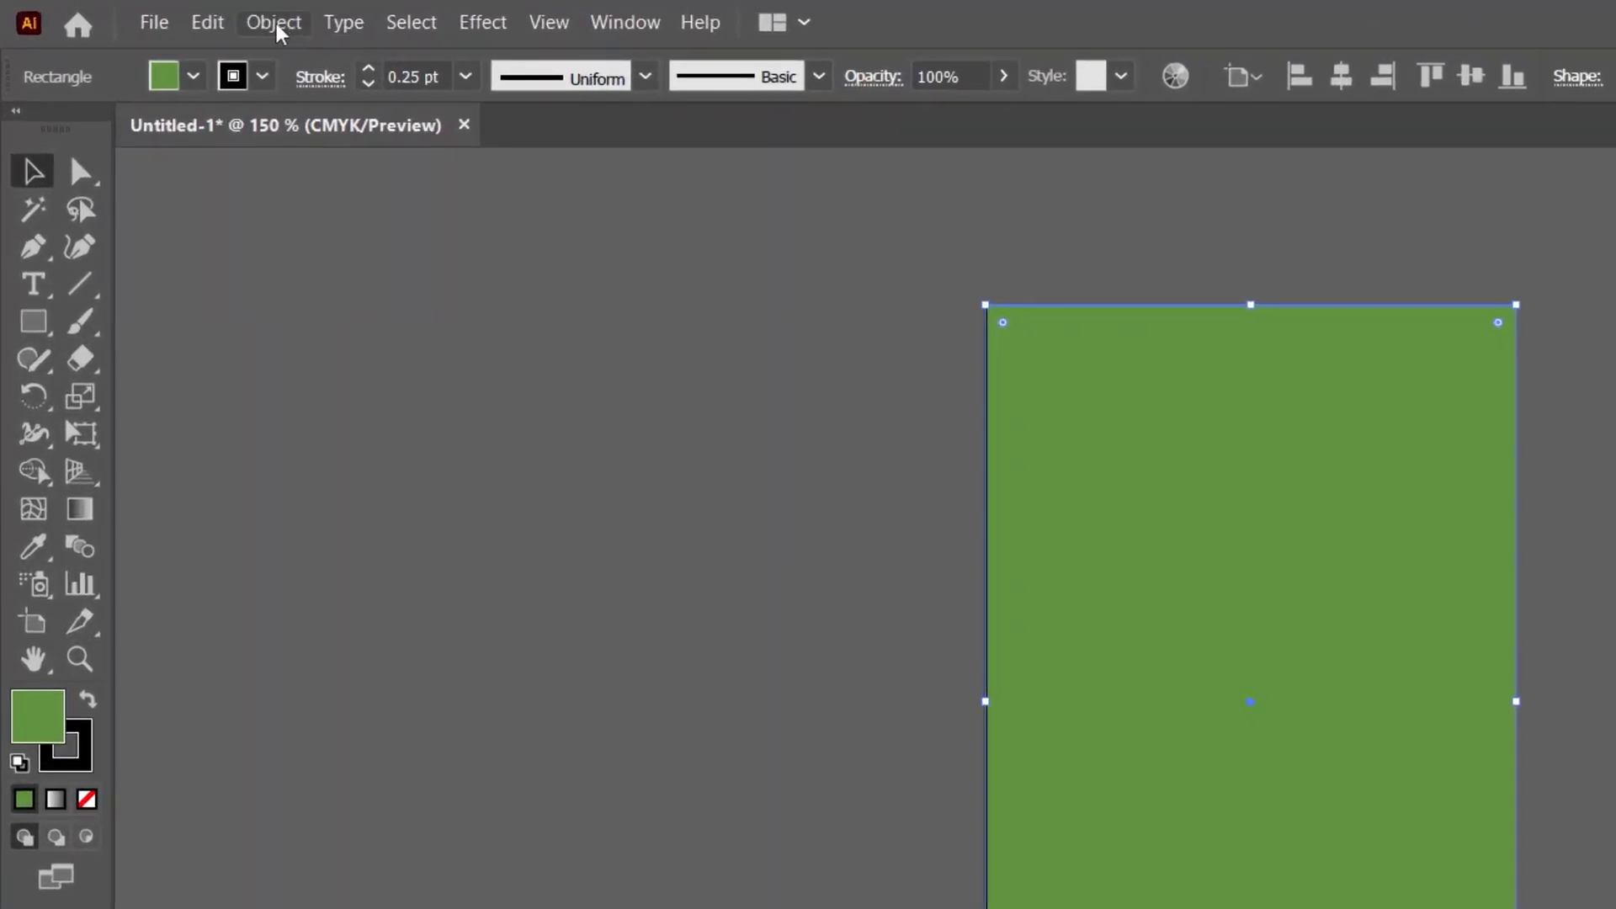
pyautogui.click(273, 23)
pyautogui.moveTo(424, 252)
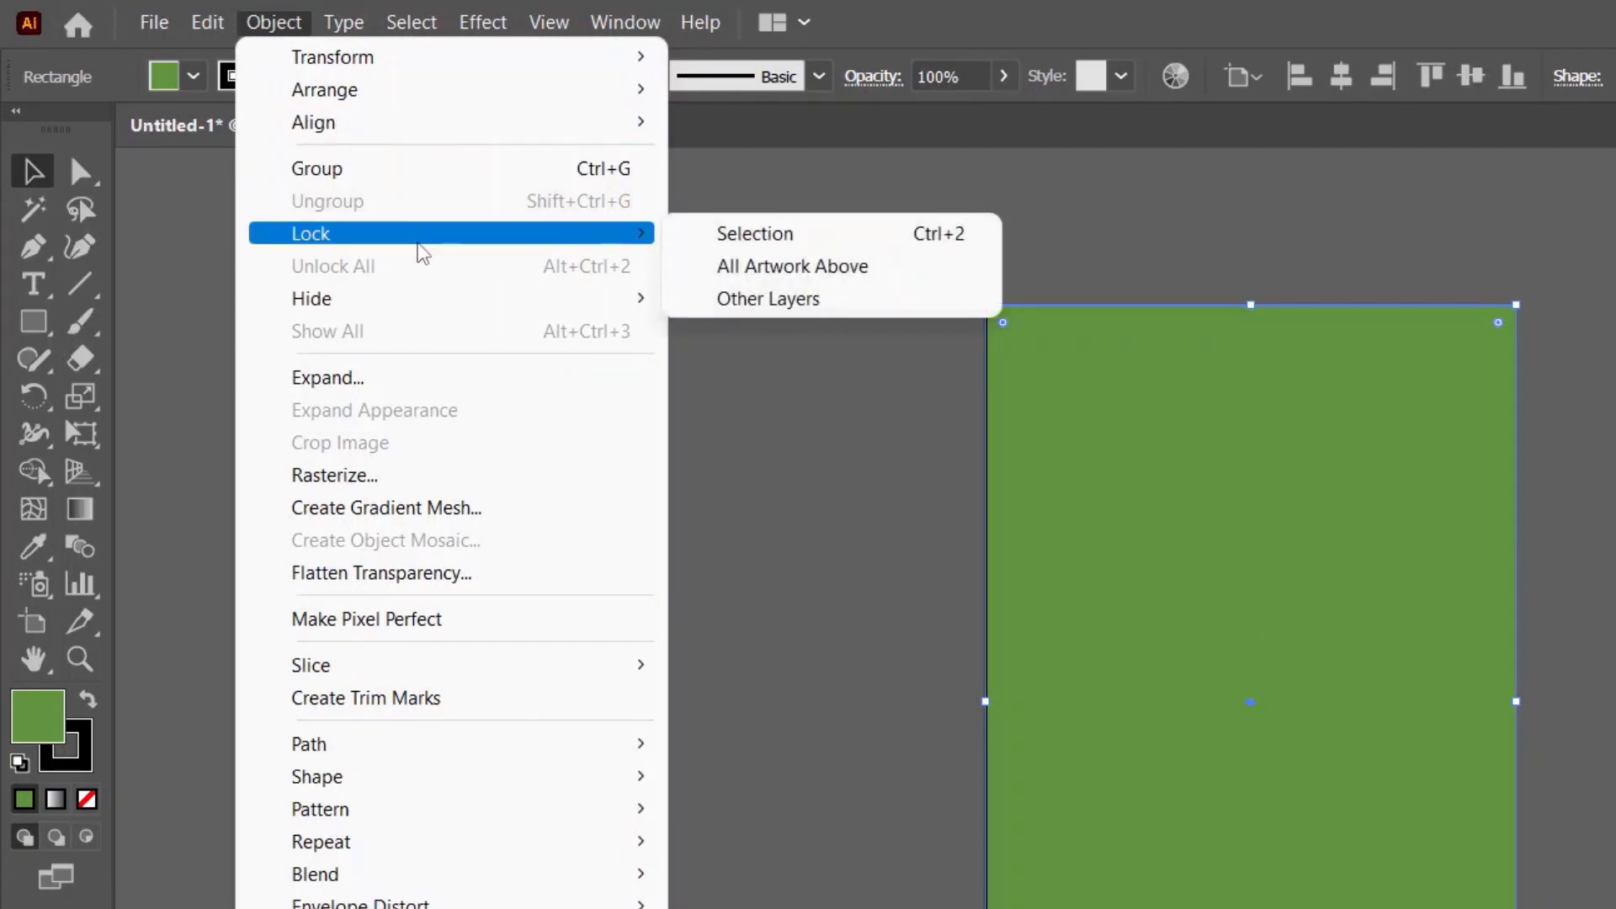
pyautogui.click(764, 237)
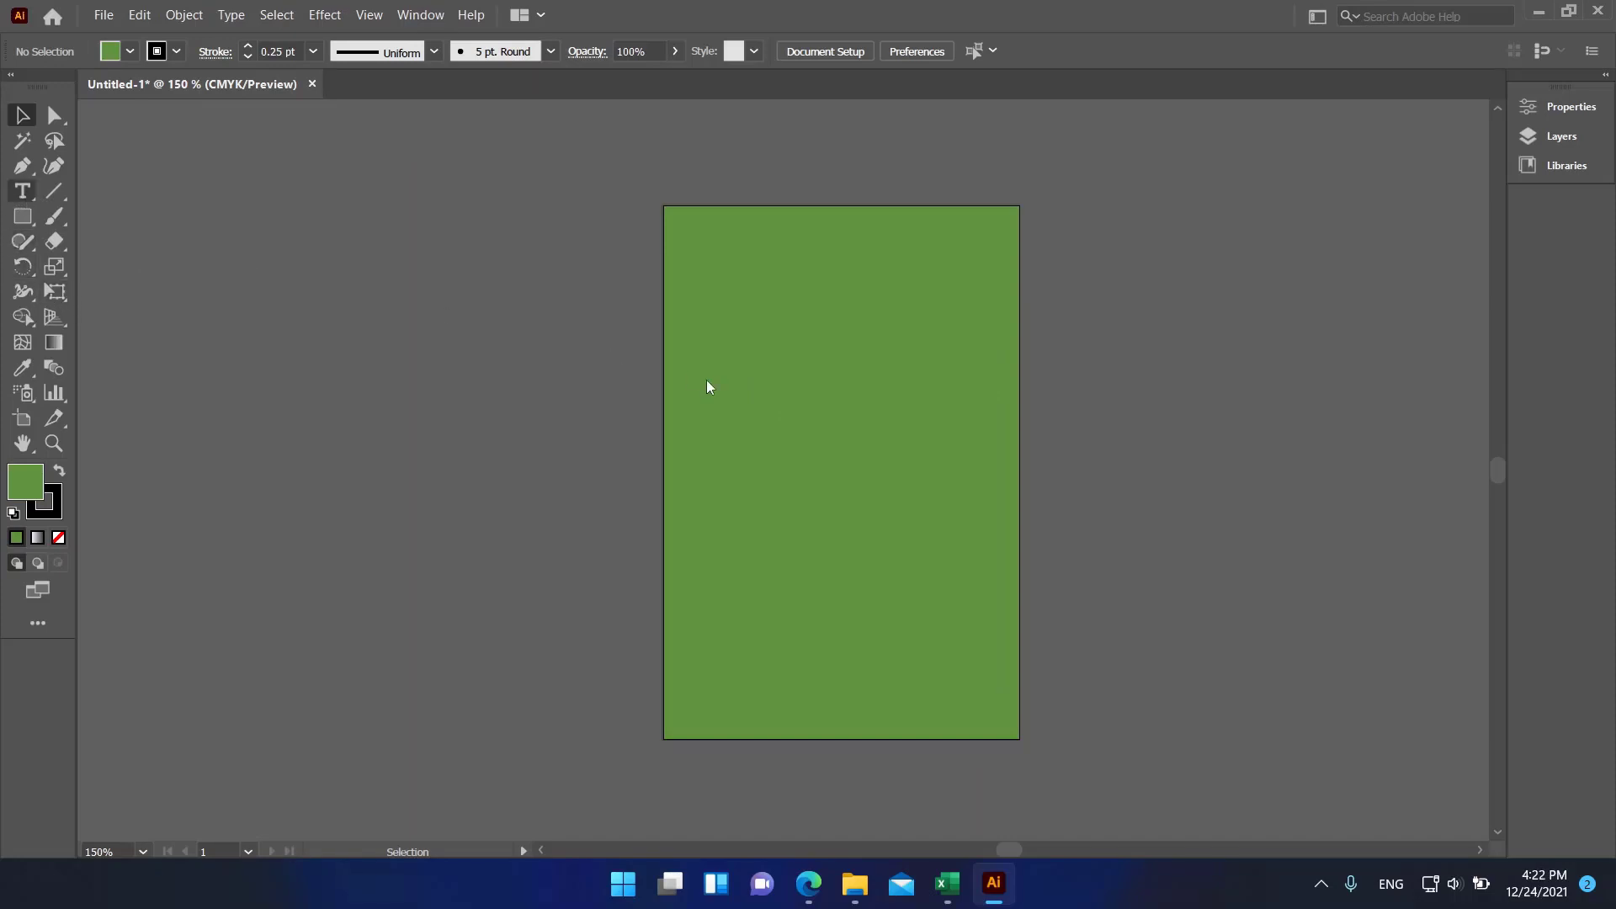
# - Add the text "Name" near the middle of the card and set its font to Akrobat Bold
pyautogui.click(759, 427)
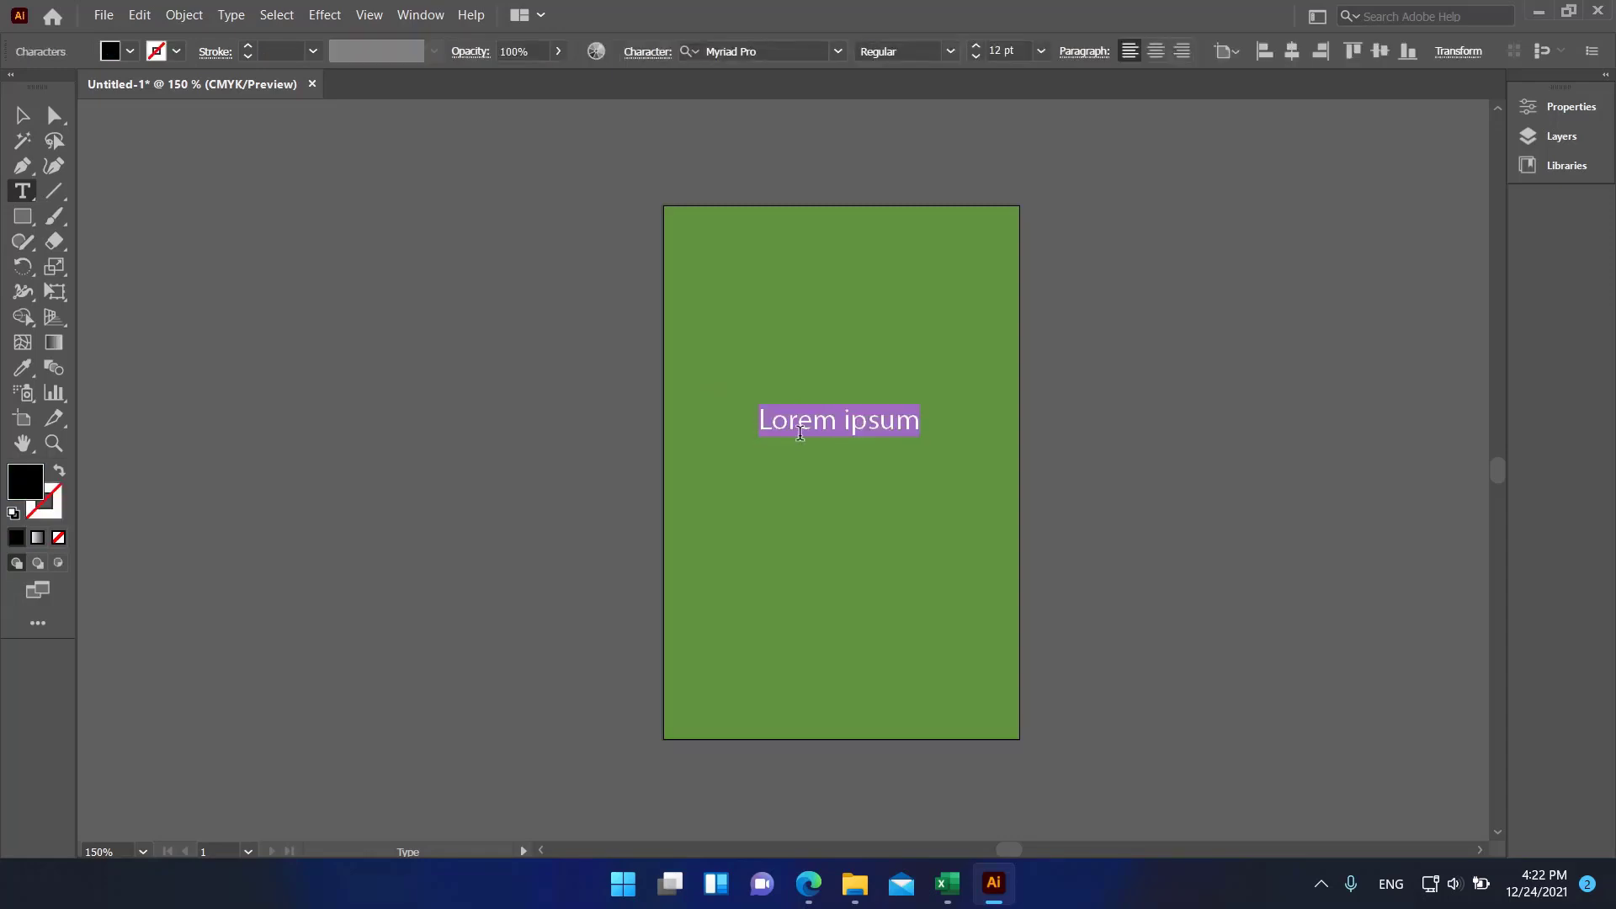
pyautogui.write('Name')
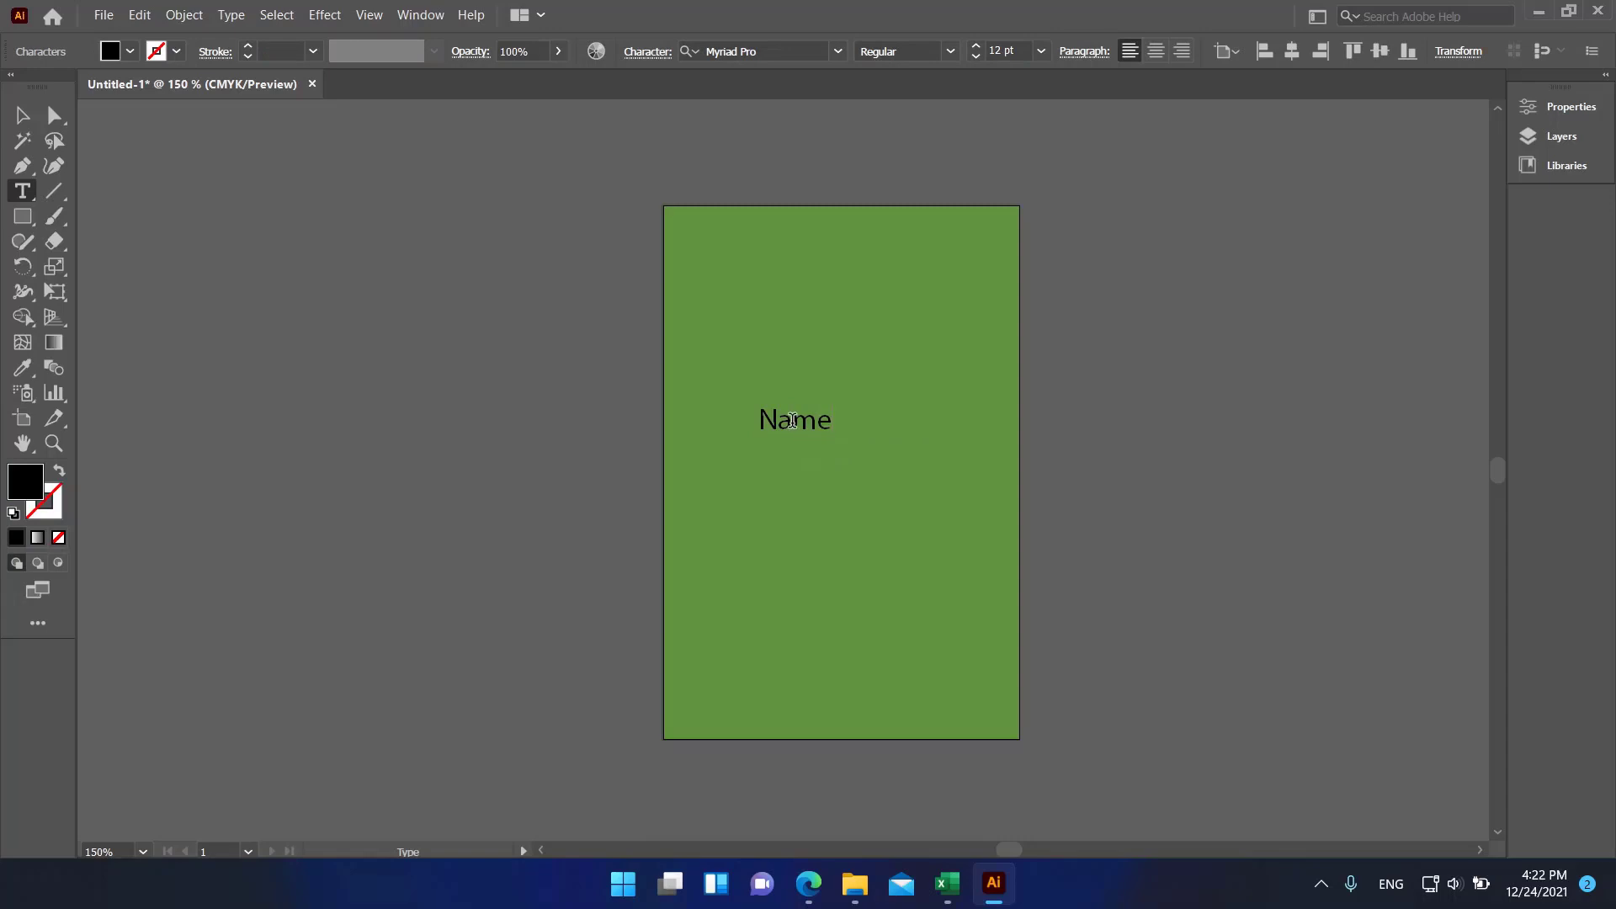
pyautogui.doubleClick(793, 420)
pyautogui.click(772, 52)
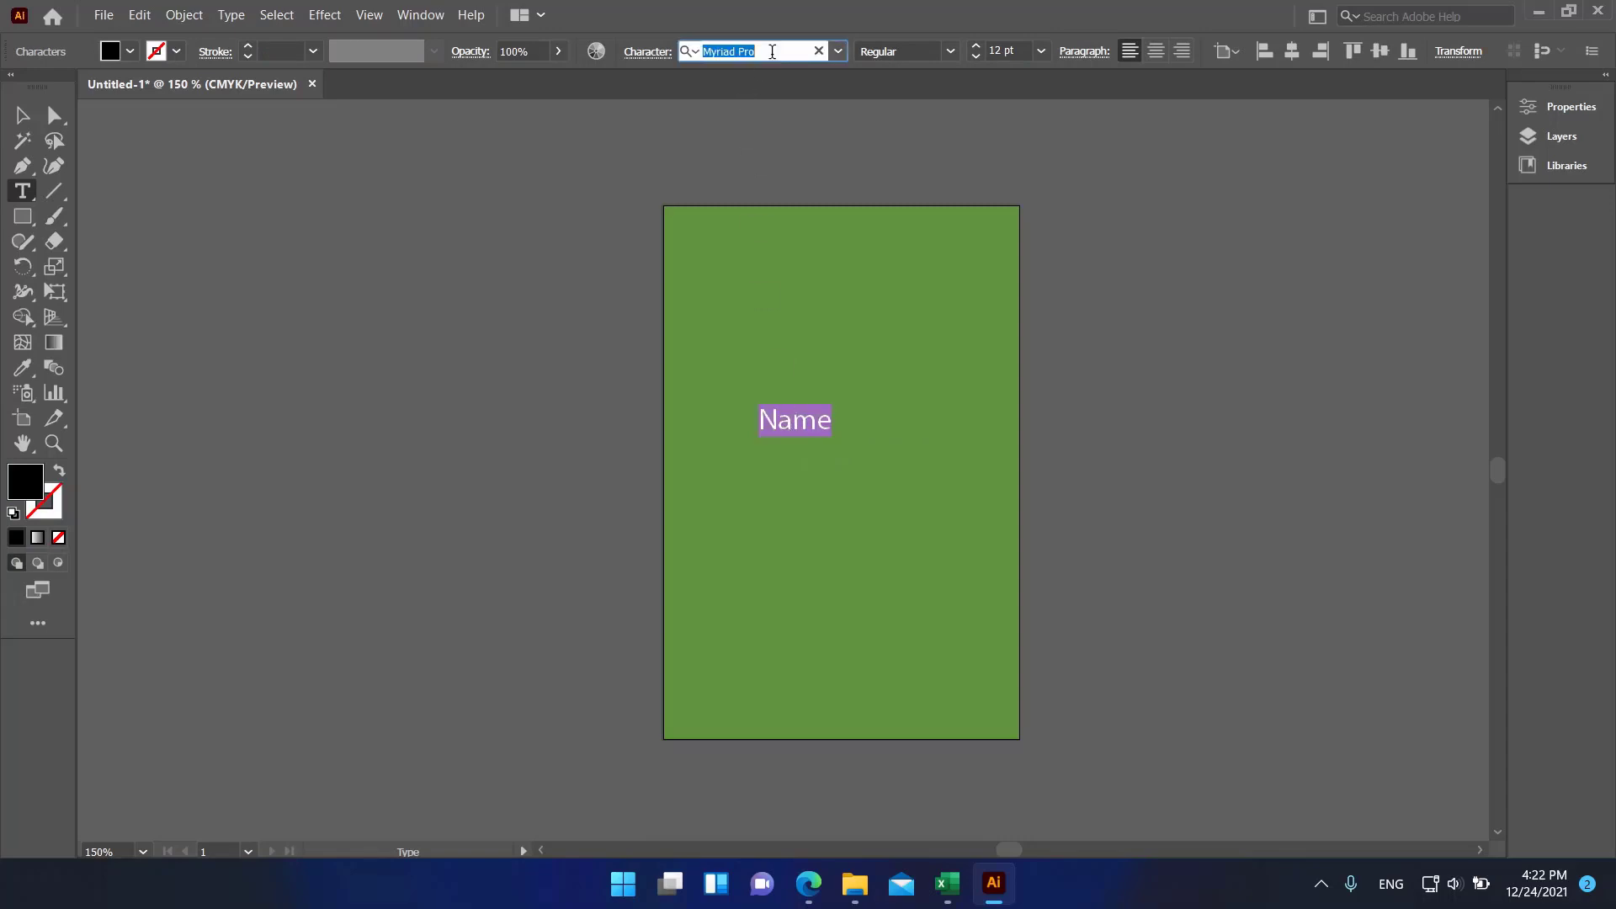
pyautogui.write('akro')
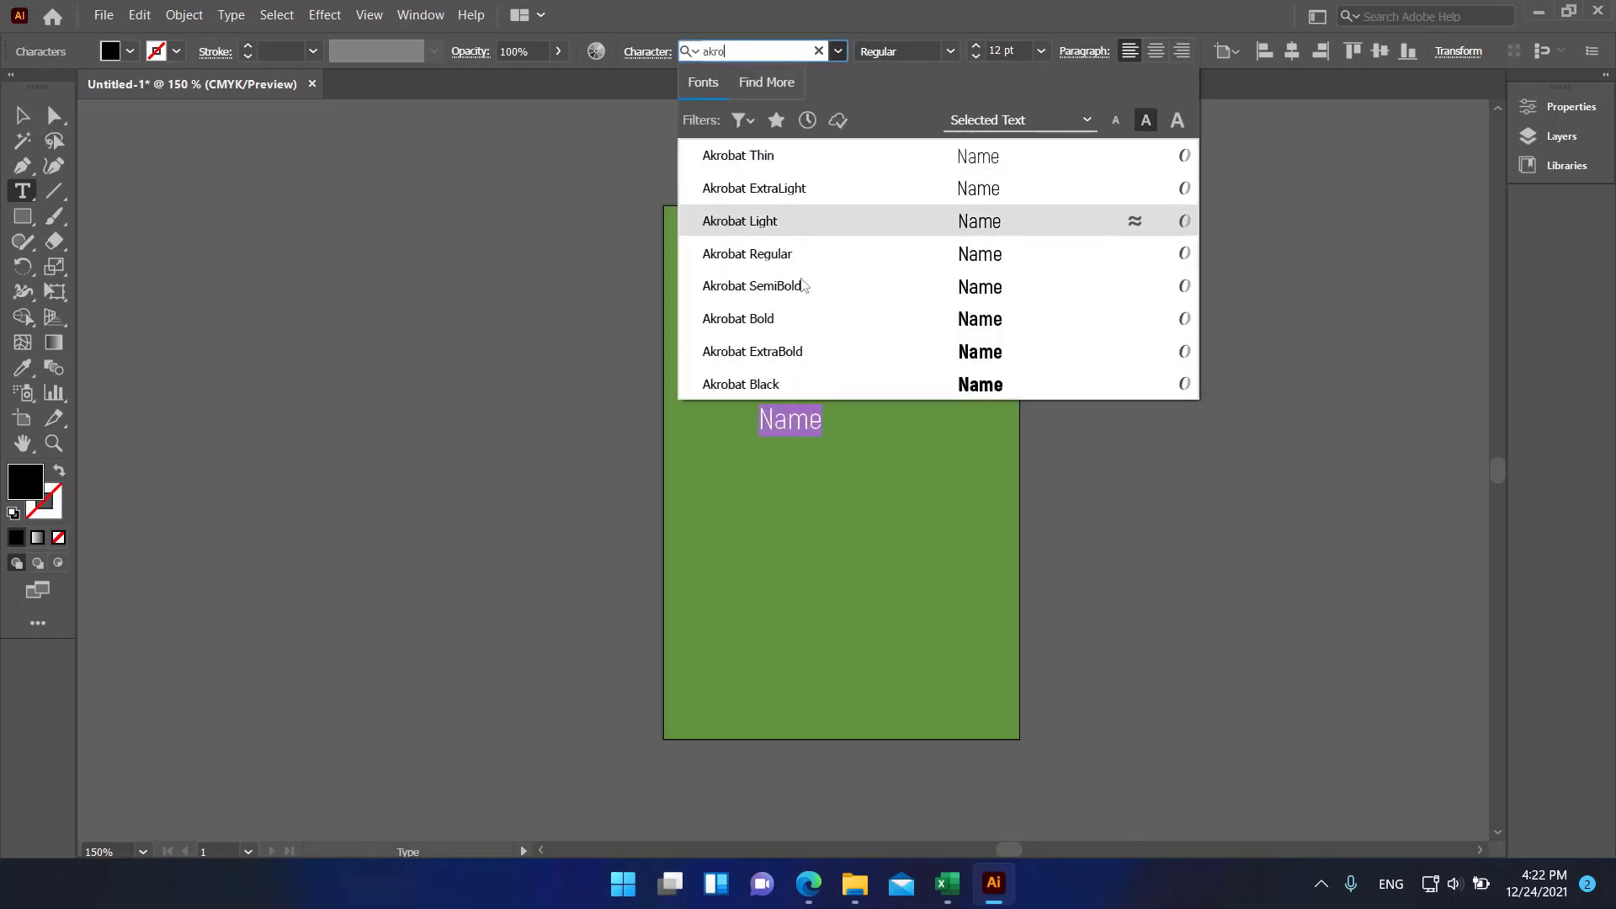
pyautogui.click(787, 327)
pyautogui.press('Escape')
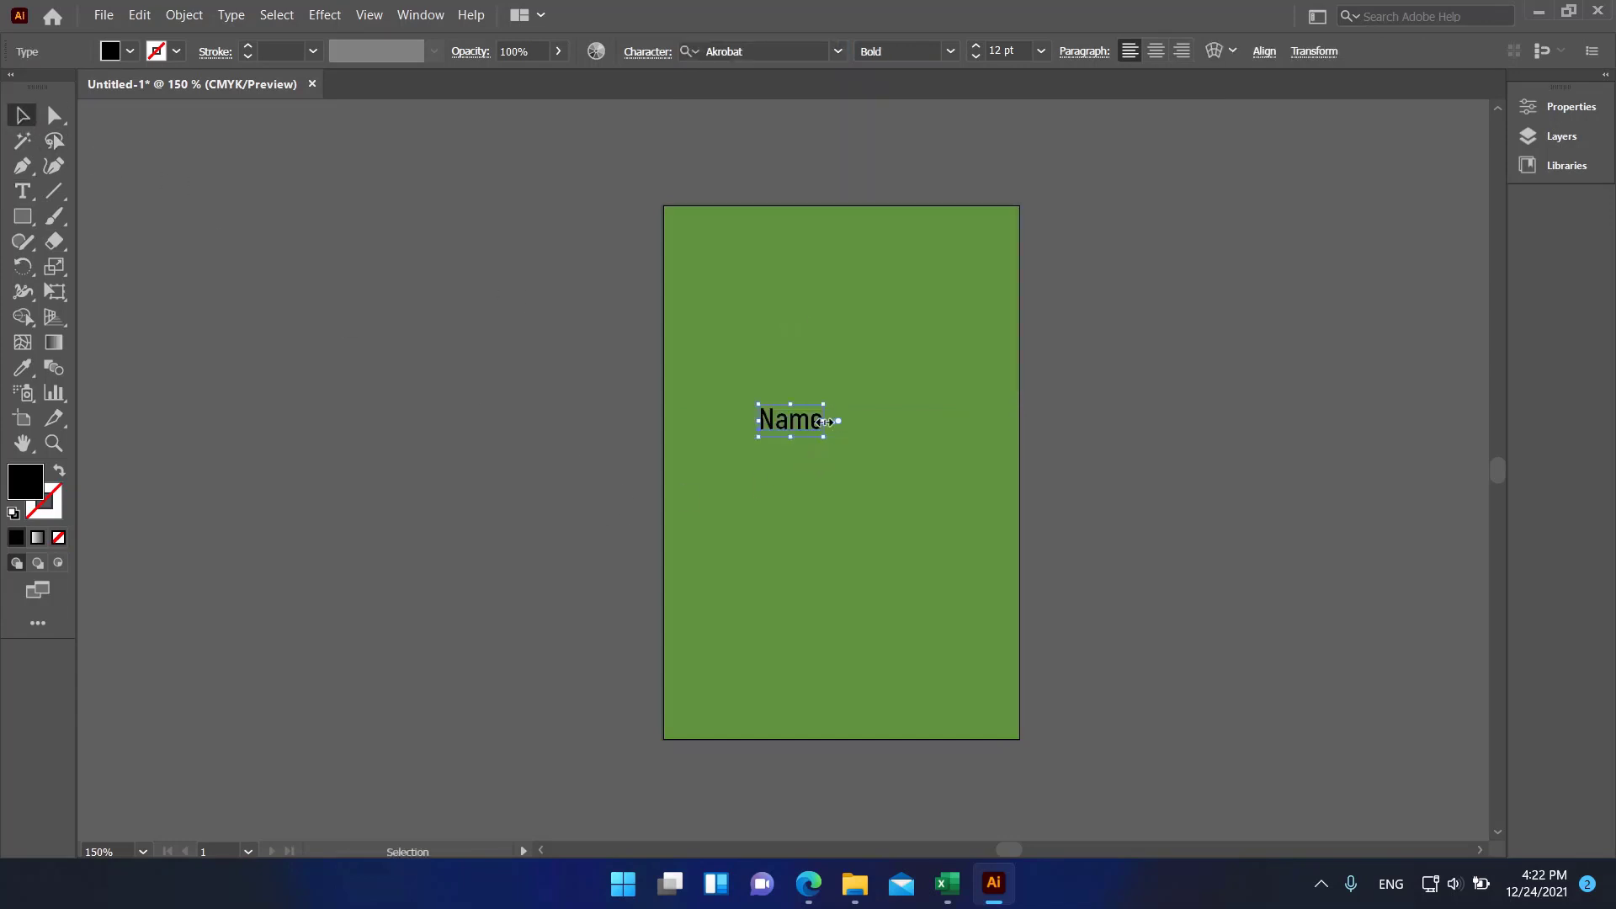
# - Stretch the "Name" text slightly wider and centre it horizontally on the artboard, a little lower than before
pyautogui.moveTo(826, 422); pyautogui.dragTo(830, 456)
pyautogui.click(831, 497)
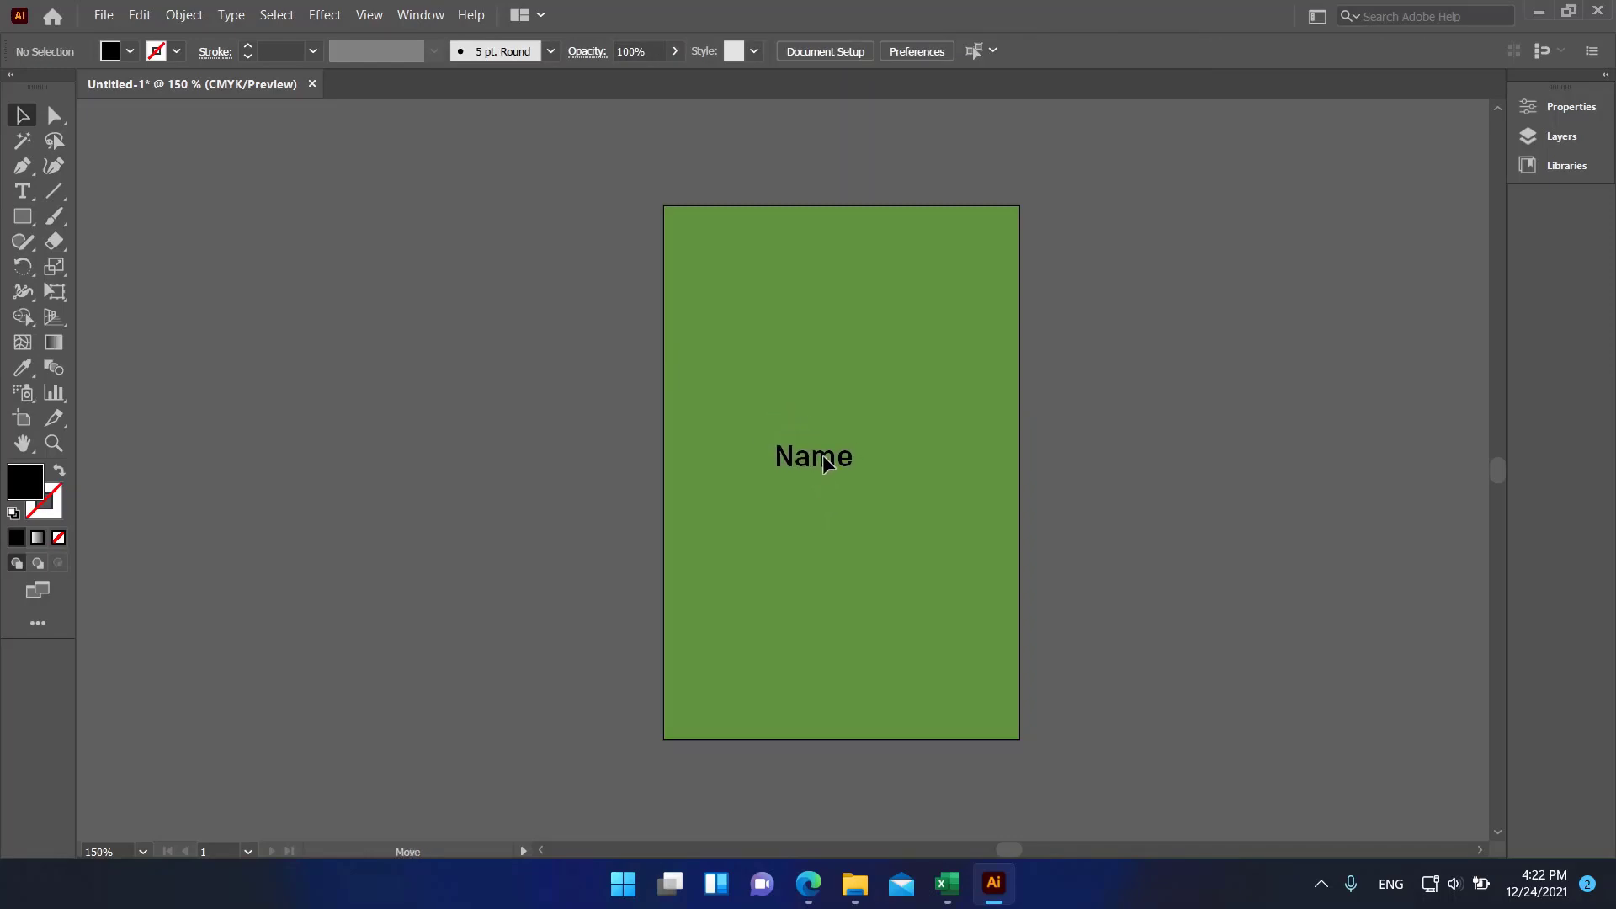
pyautogui.click(824, 456)
pyautogui.click(1265, 52)
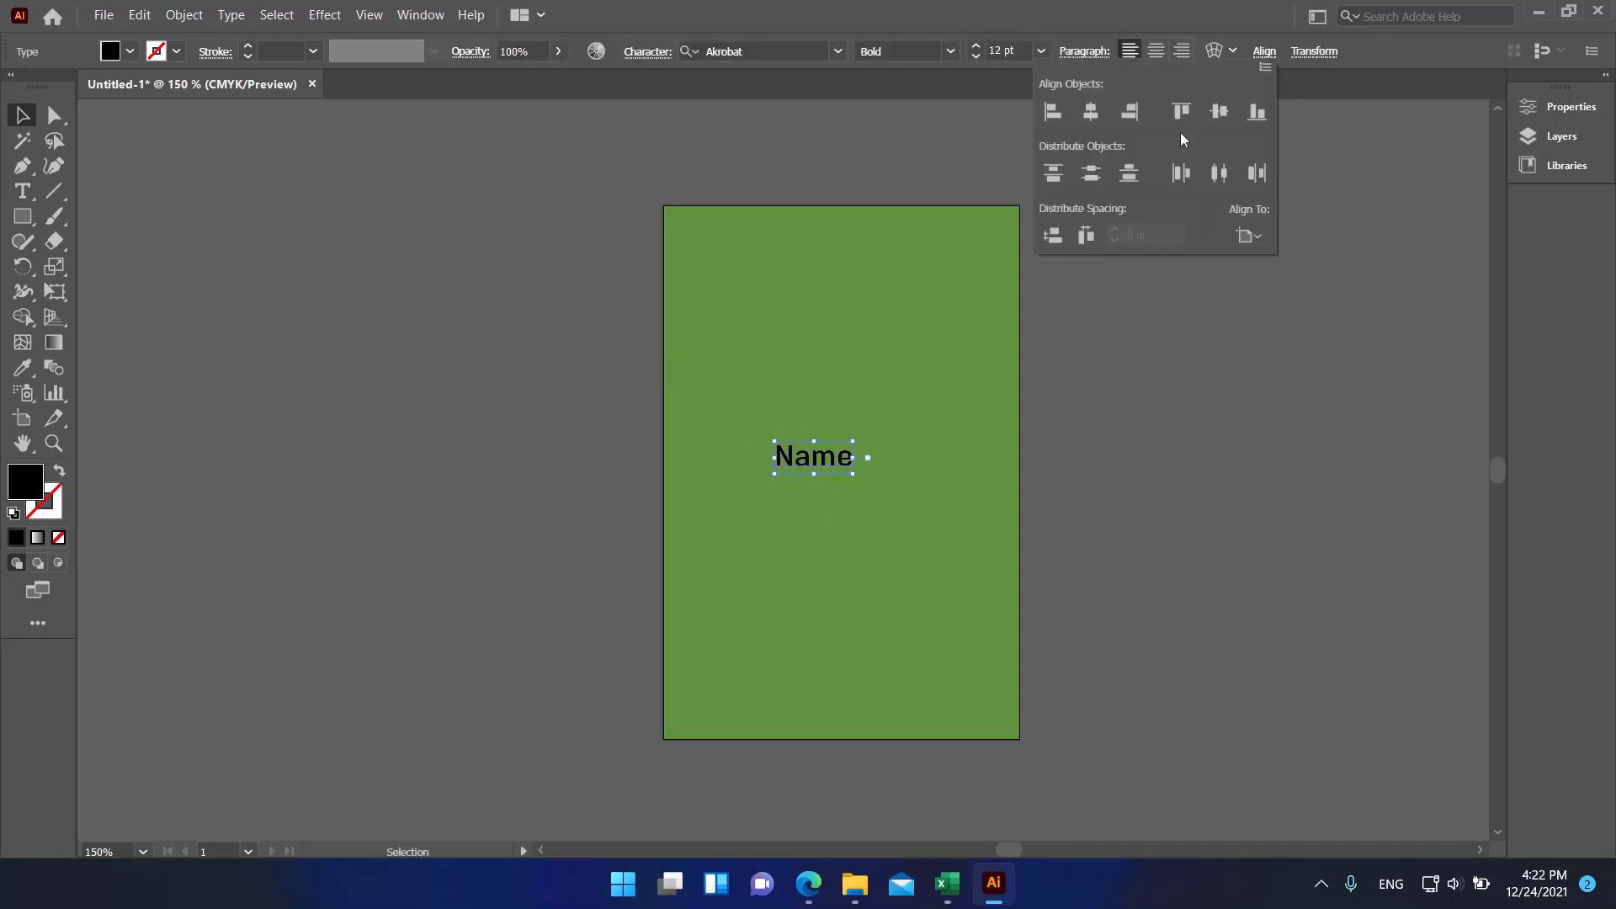
pyautogui.click(1093, 116)
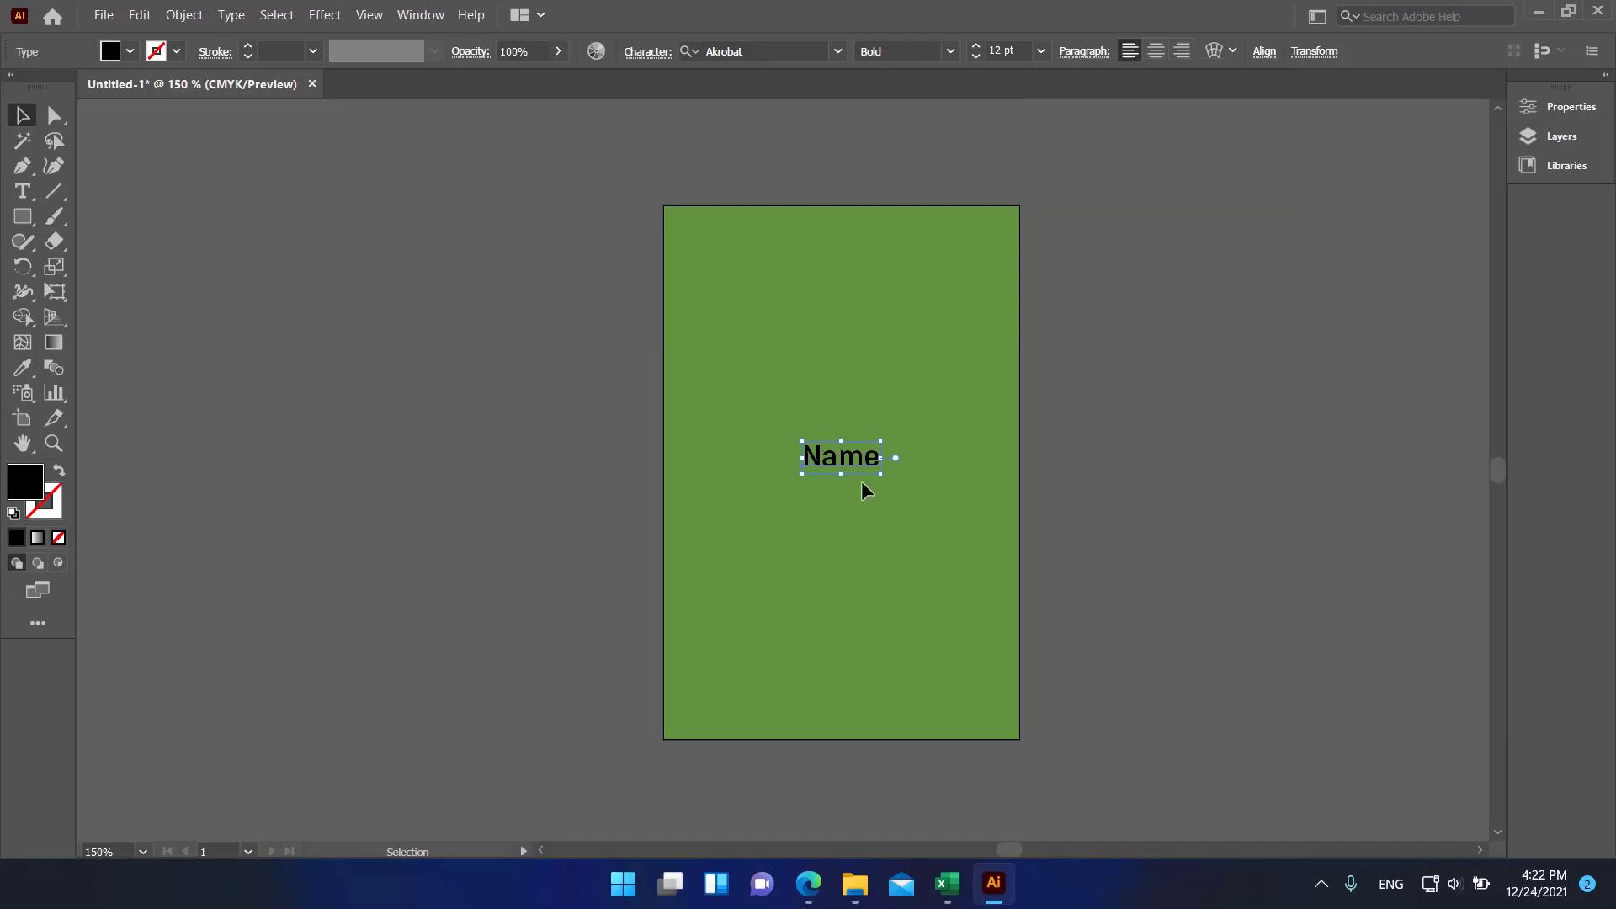
pyautogui.click(852, 552)
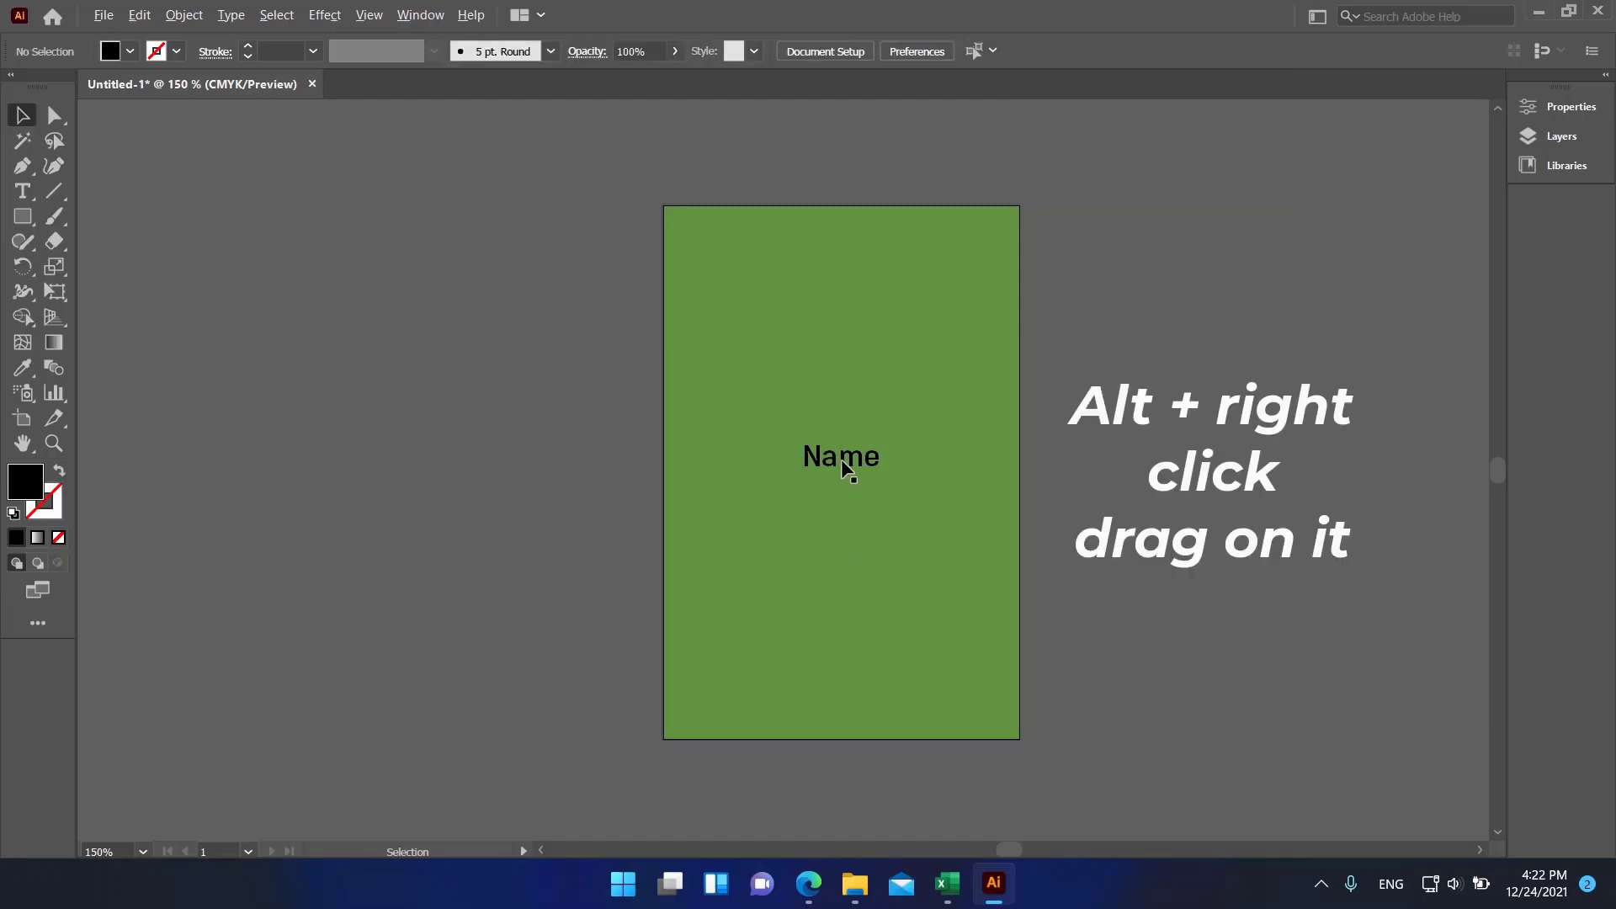
# - Duplicate the "Name" text five times in a column below it along the card's left side
pyautogui.moveTo(844, 465); pyautogui.dragTo(732, 546)
pyautogui.click(738, 556)
pyautogui.moveTo(738, 549); pyautogui.dragTo(742, 631)
pyautogui.moveTo(746, 632); pyautogui.dragTo(745, 683)
pyautogui.moveTo(734, 630); pyautogui.dragTo(730, 597)
pyautogui.moveTo(730, 548); pyautogui.dragTo(731, 556)
pyautogui.click(806, 517)
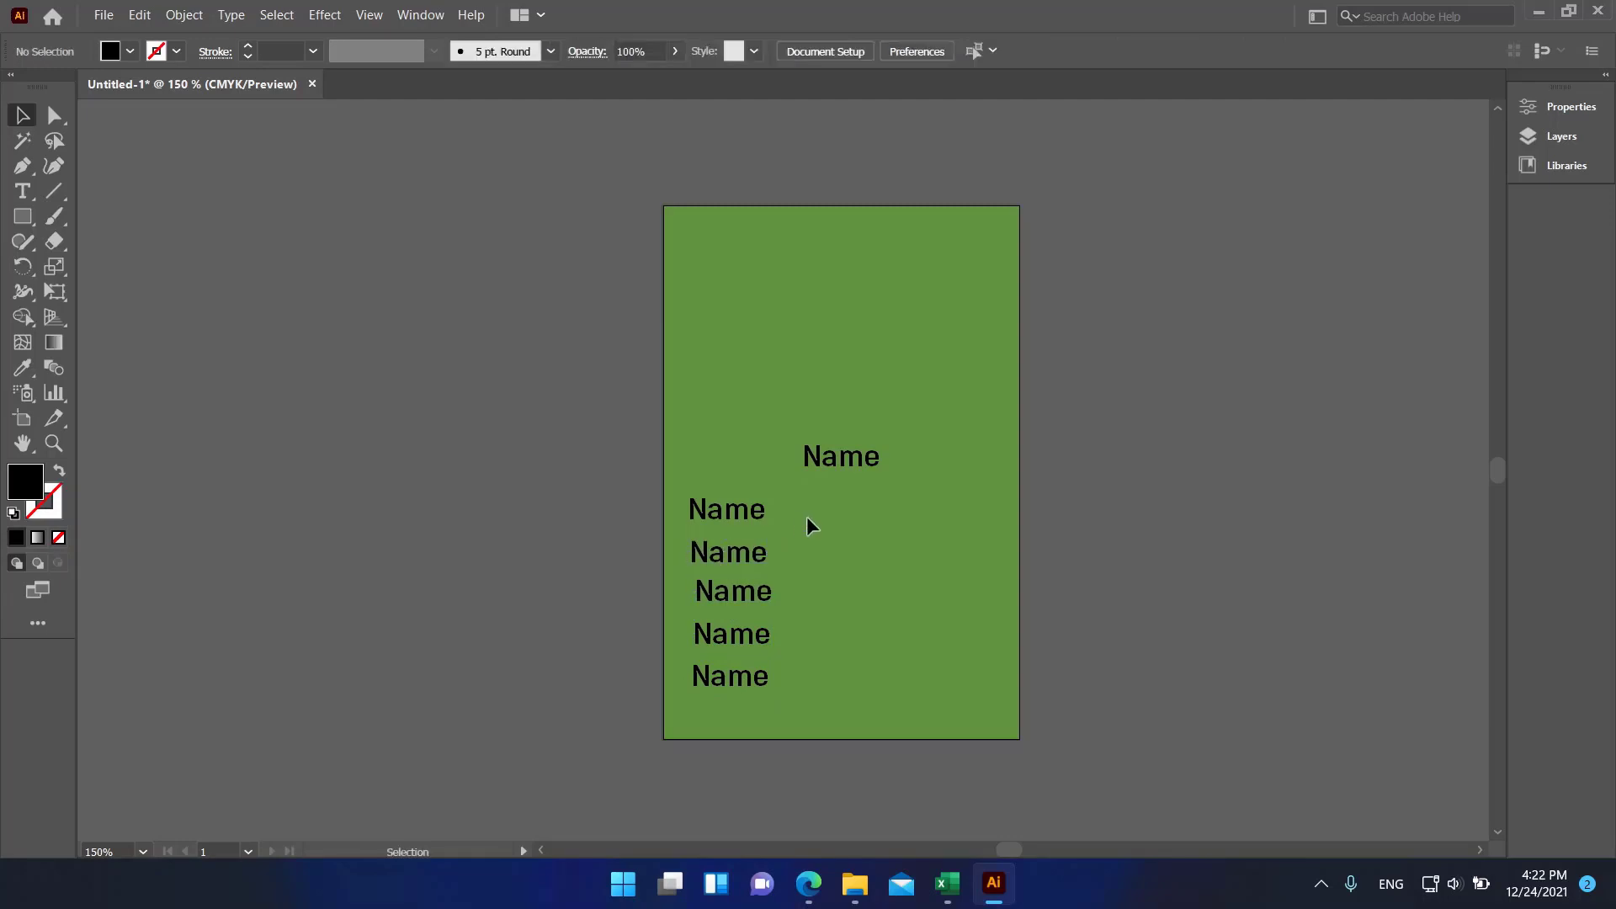
# - Retype the five copies from top to bottom as ID, Phone No, Position, Given date and Expired date
pyautogui.doubleClick(727, 512)
pyautogui.write('ID')
pyautogui.doubleClick(727, 564)
pyautogui.write('Phone No')
pyautogui.doubleClick(731, 595)
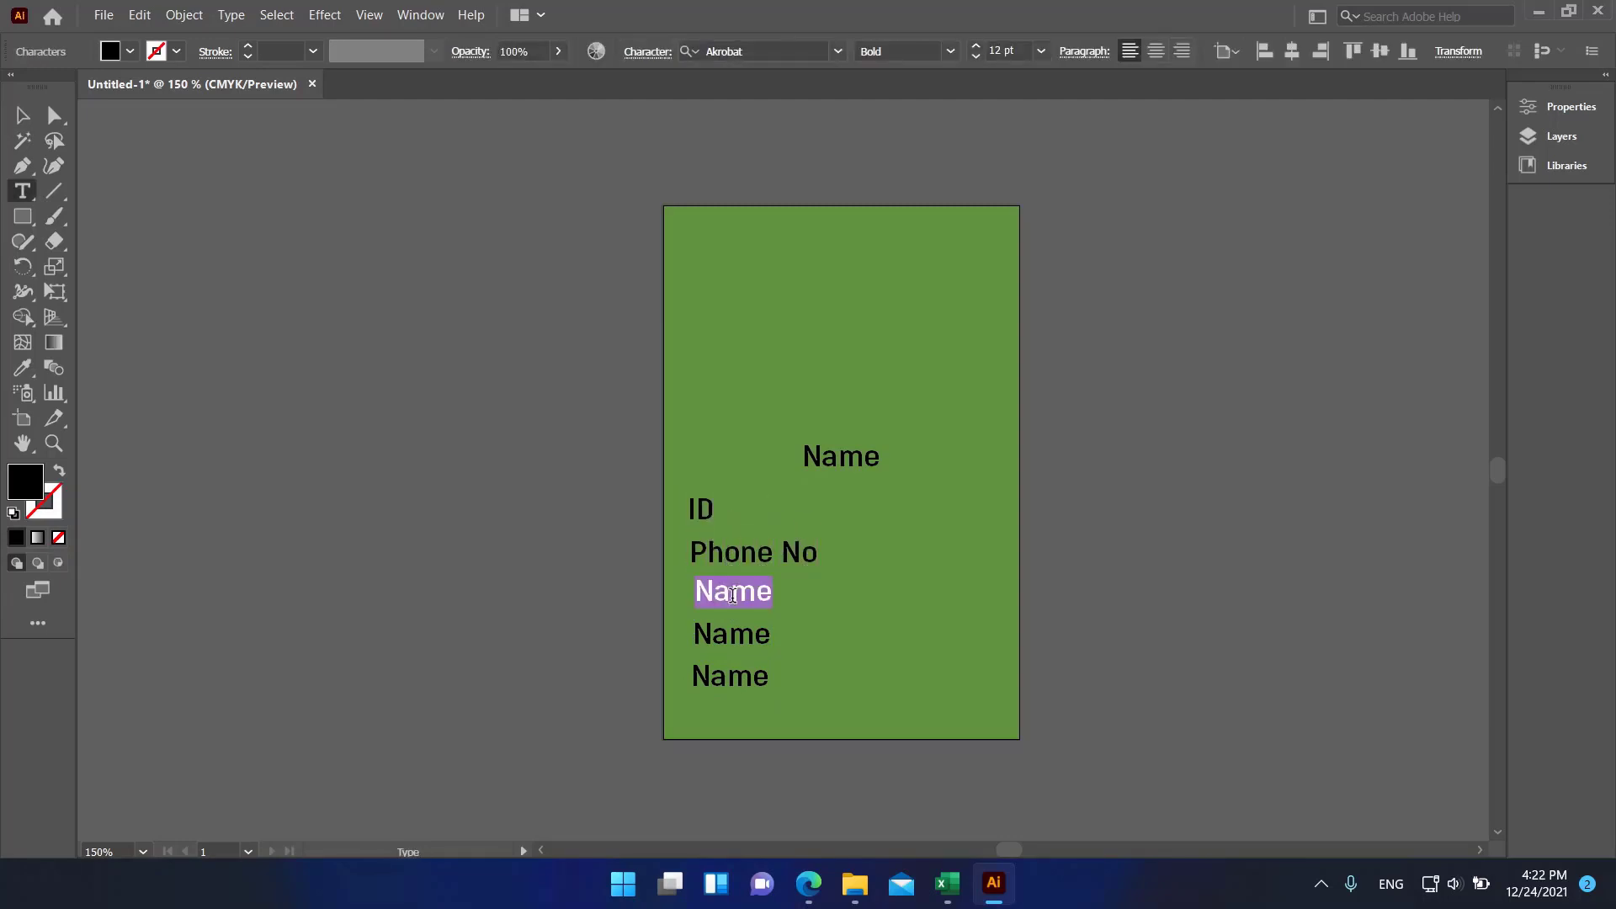
pyautogui.write('Position')
pyautogui.doubleClick(712, 640)
pyautogui.write('Given date')
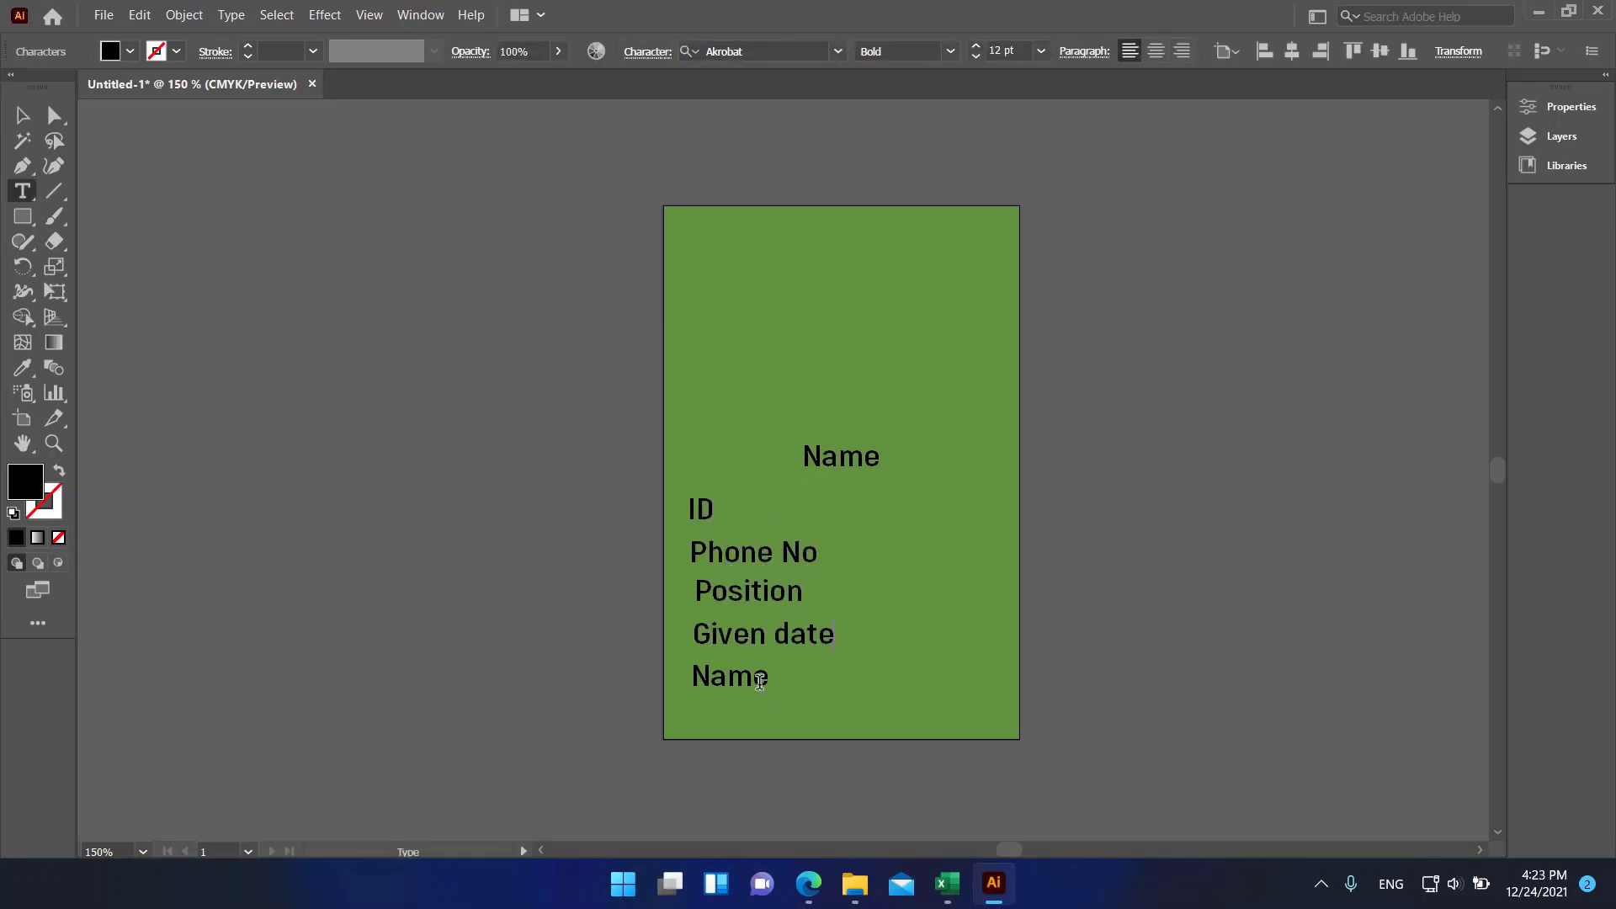
pyautogui.doubleClick(753, 678)
pyautogui.write('Expired date')
# - Move the lower four labels down individually to spread the column out toward the card's bottom edge
pyautogui.click(22, 115)
pyautogui.click(522, 488)
pyautogui.moveTo(716, 680); pyautogui.dragTo(721, 697)
pyautogui.moveTo(722, 636); pyautogui.dragTo(714, 652)
pyautogui.moveTo(727, 594); pyautogui.dragTo(711, 612)
pyautogui.moveTo(739, 555); pyautogui.dragTo(725, 565)
pyautogui.click(879, 689)
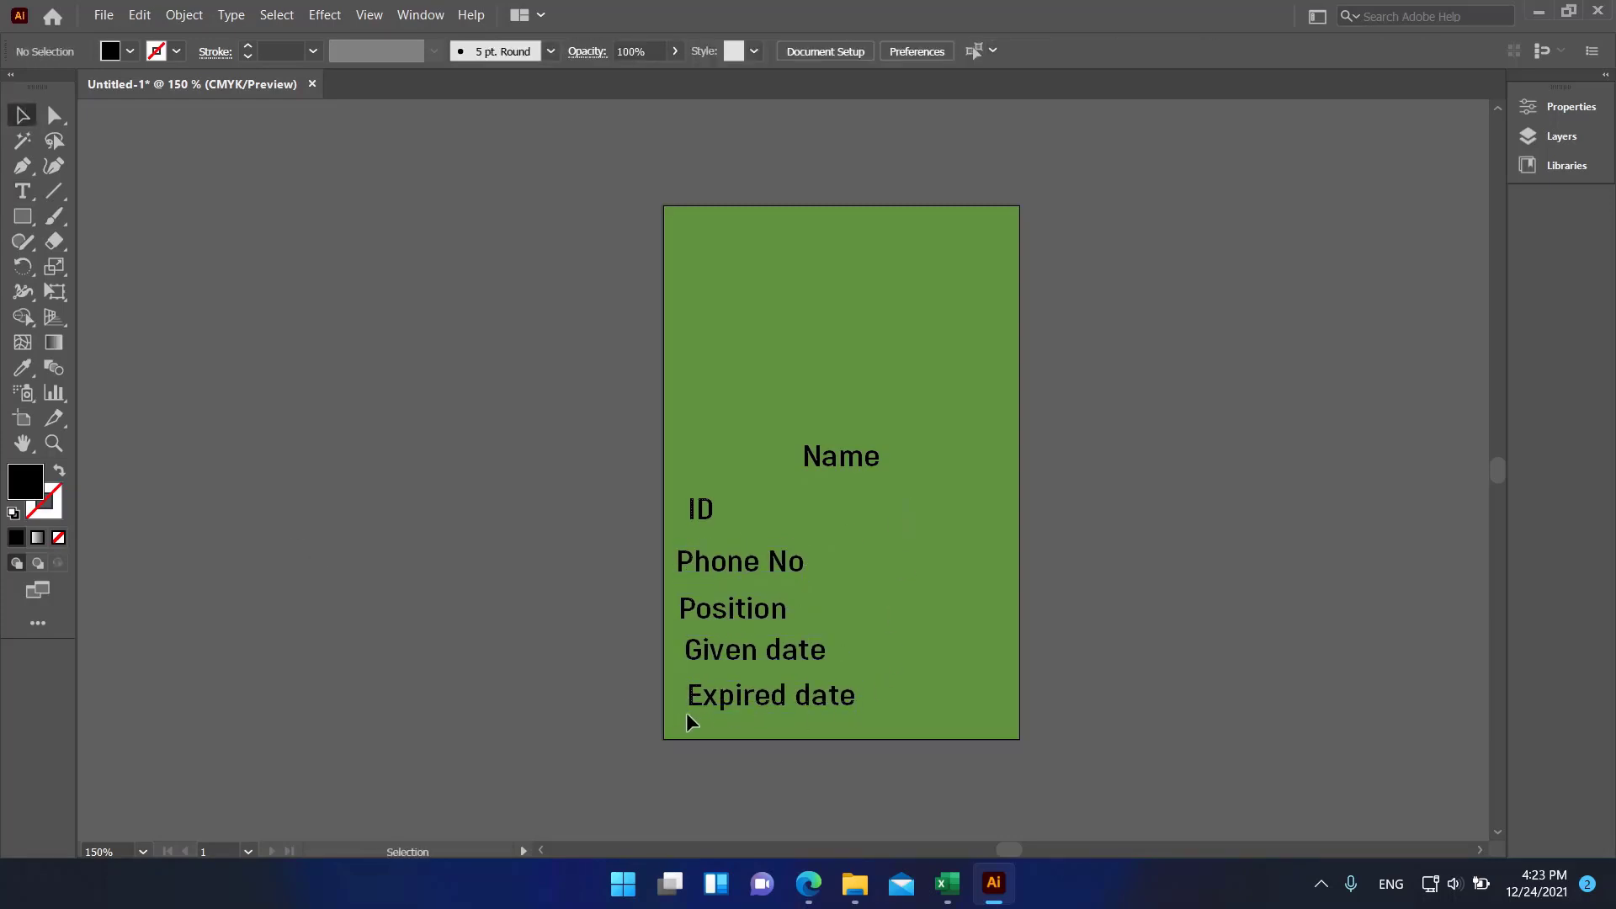
# - Align the five labels to their left edges and distribute them evenly by vertical centres
pyautogui.moveTo(687, 714); pyautogui.dragTo(671, 720)
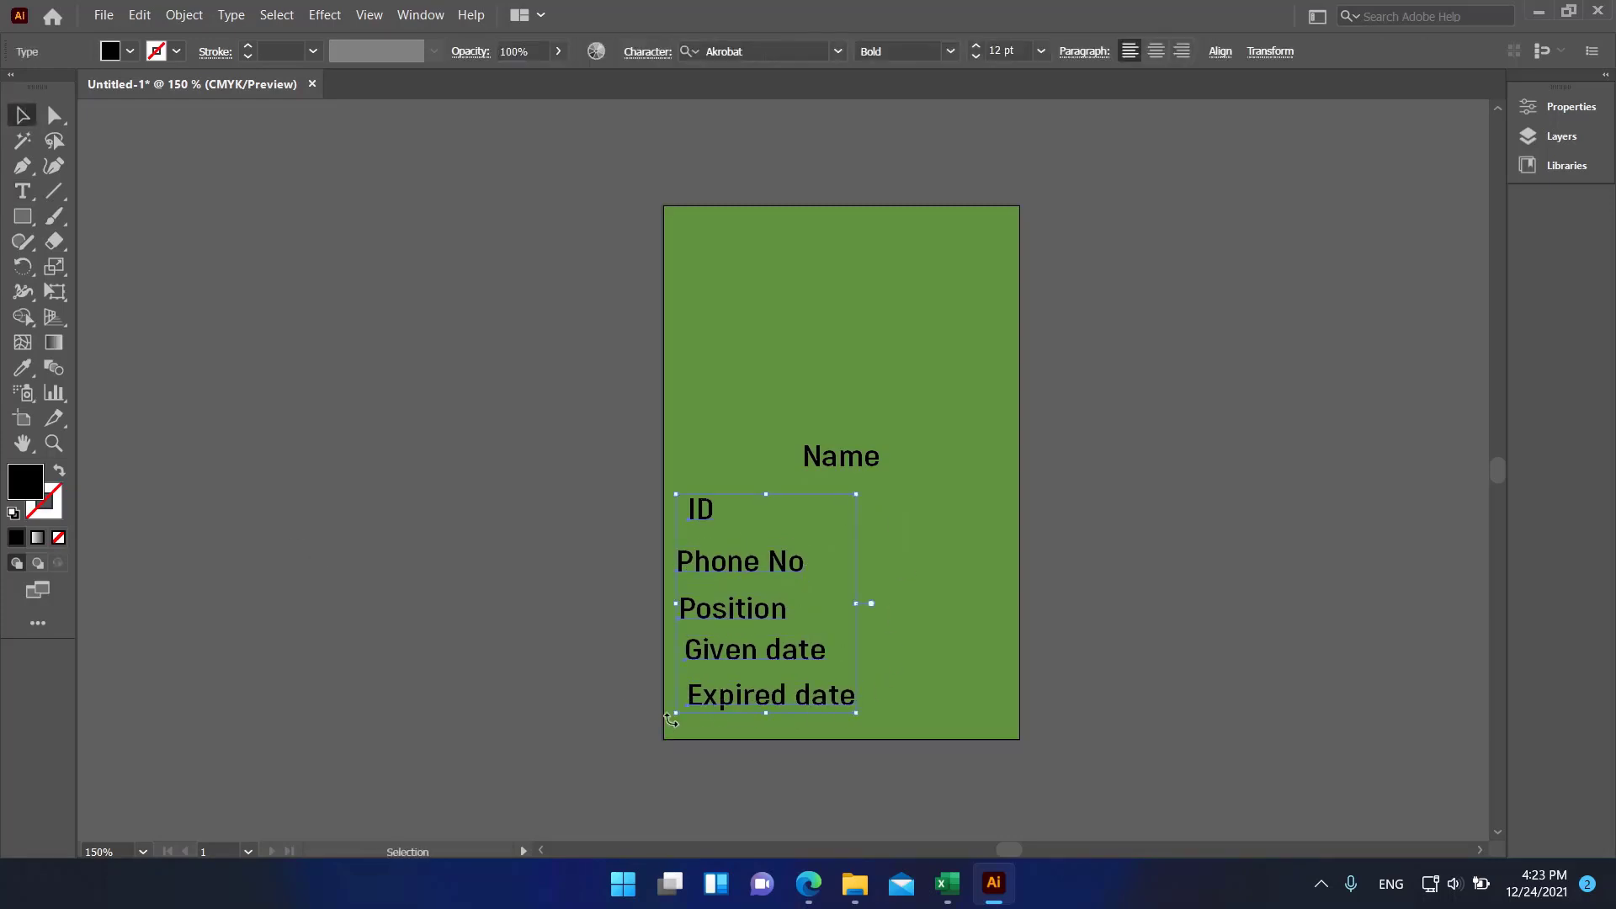
pyautogui.click(1220, 52)
pyautogui.click(1008, 112)
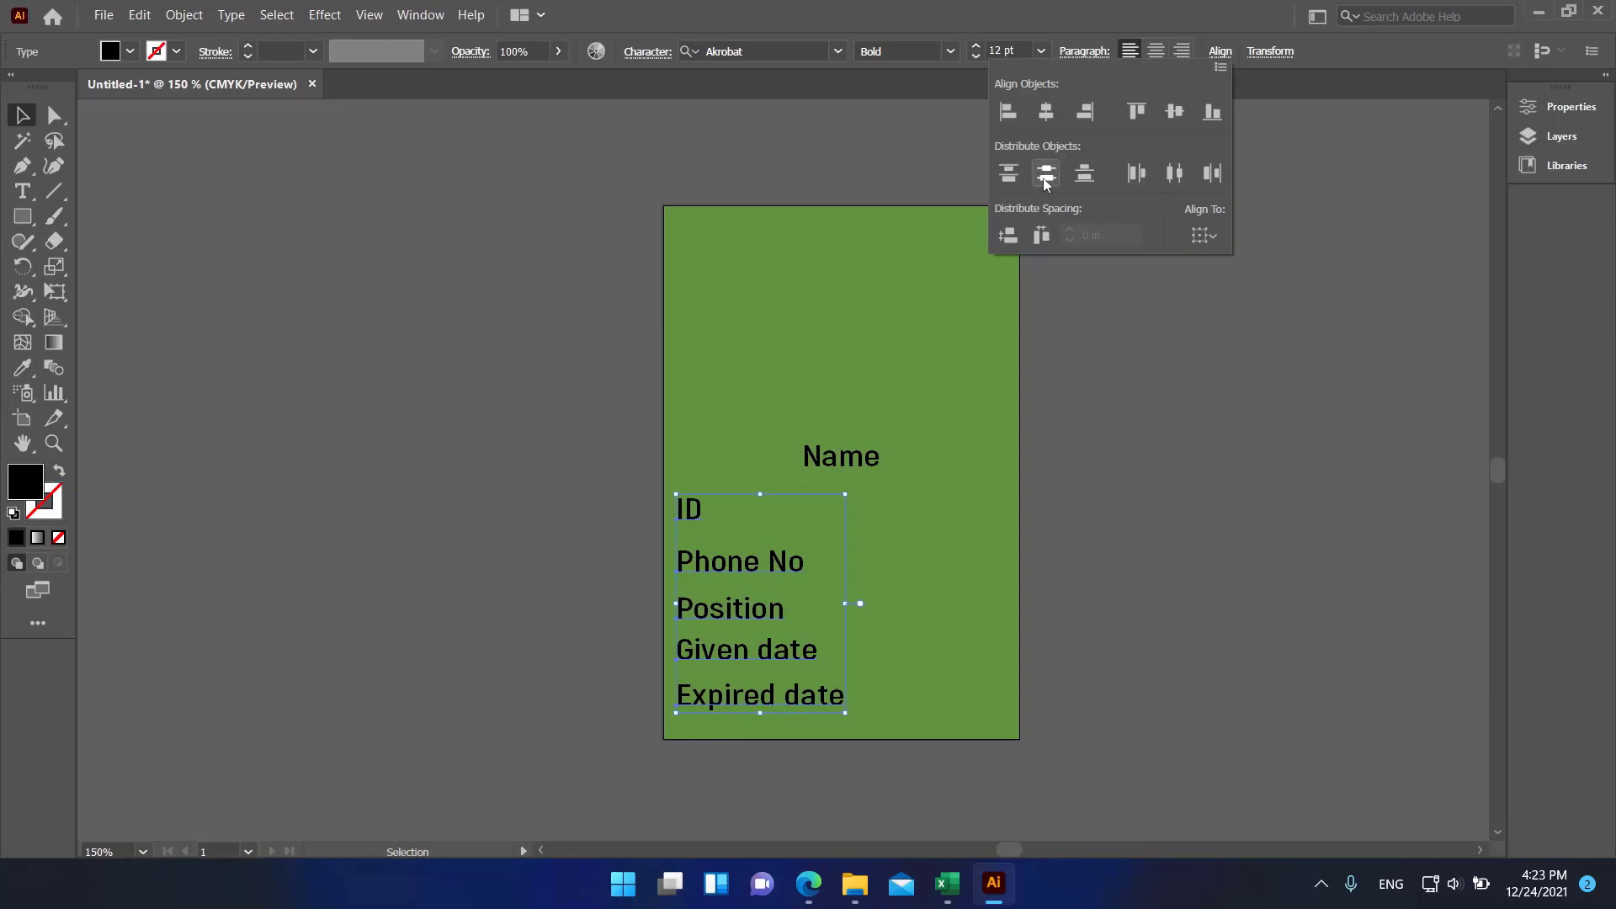
pyautogui.click(1046, 177)
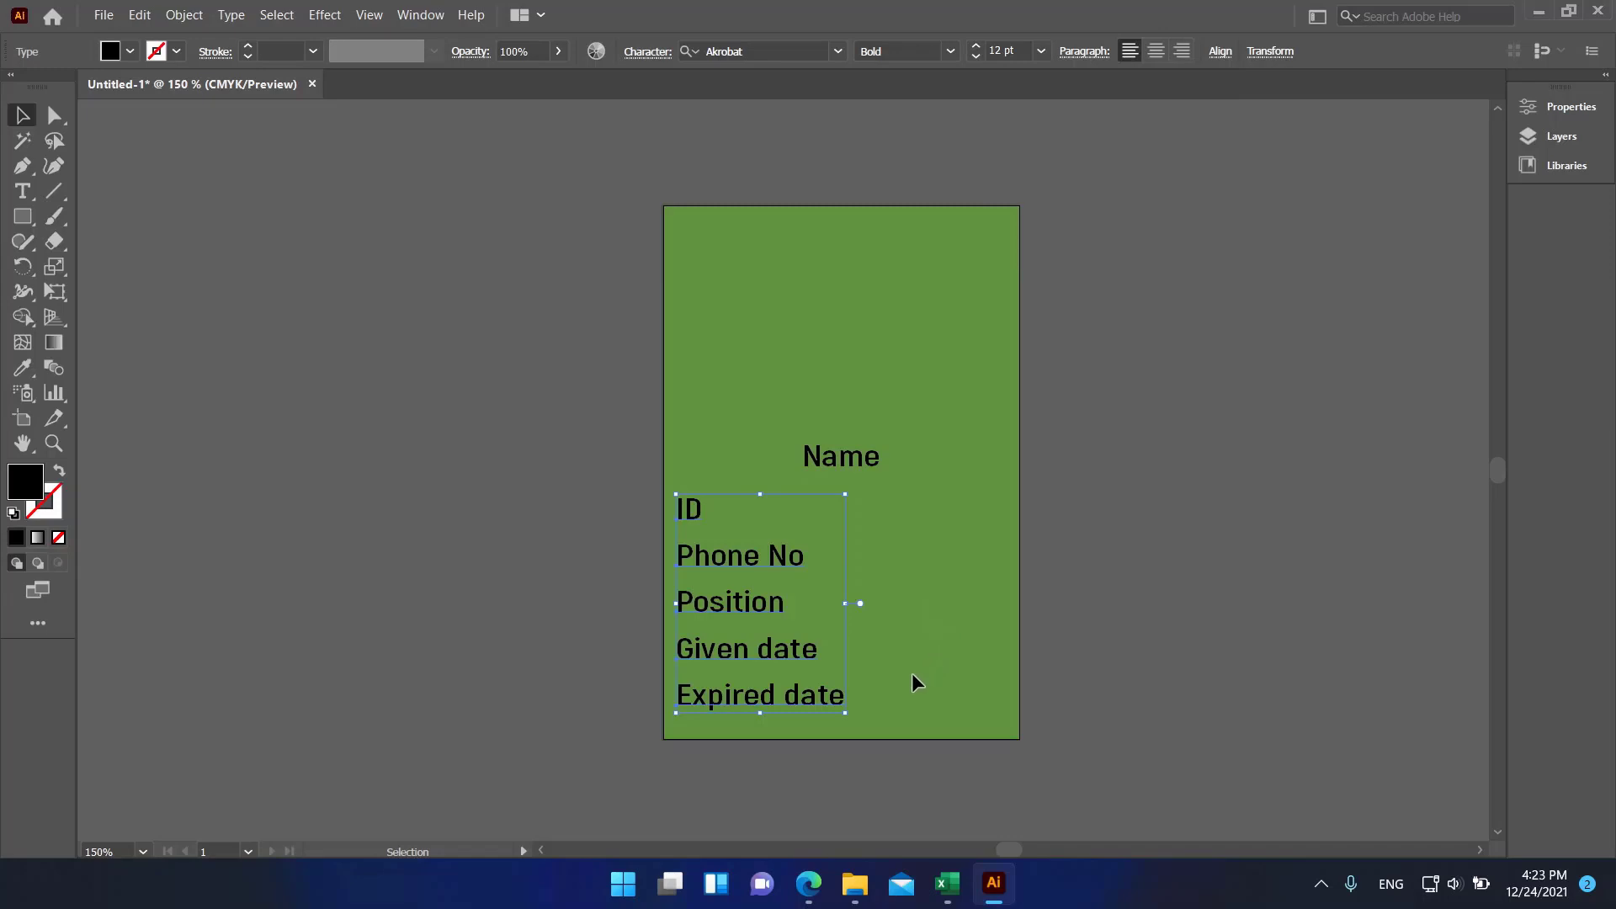
pyautogui.click(921, 636)
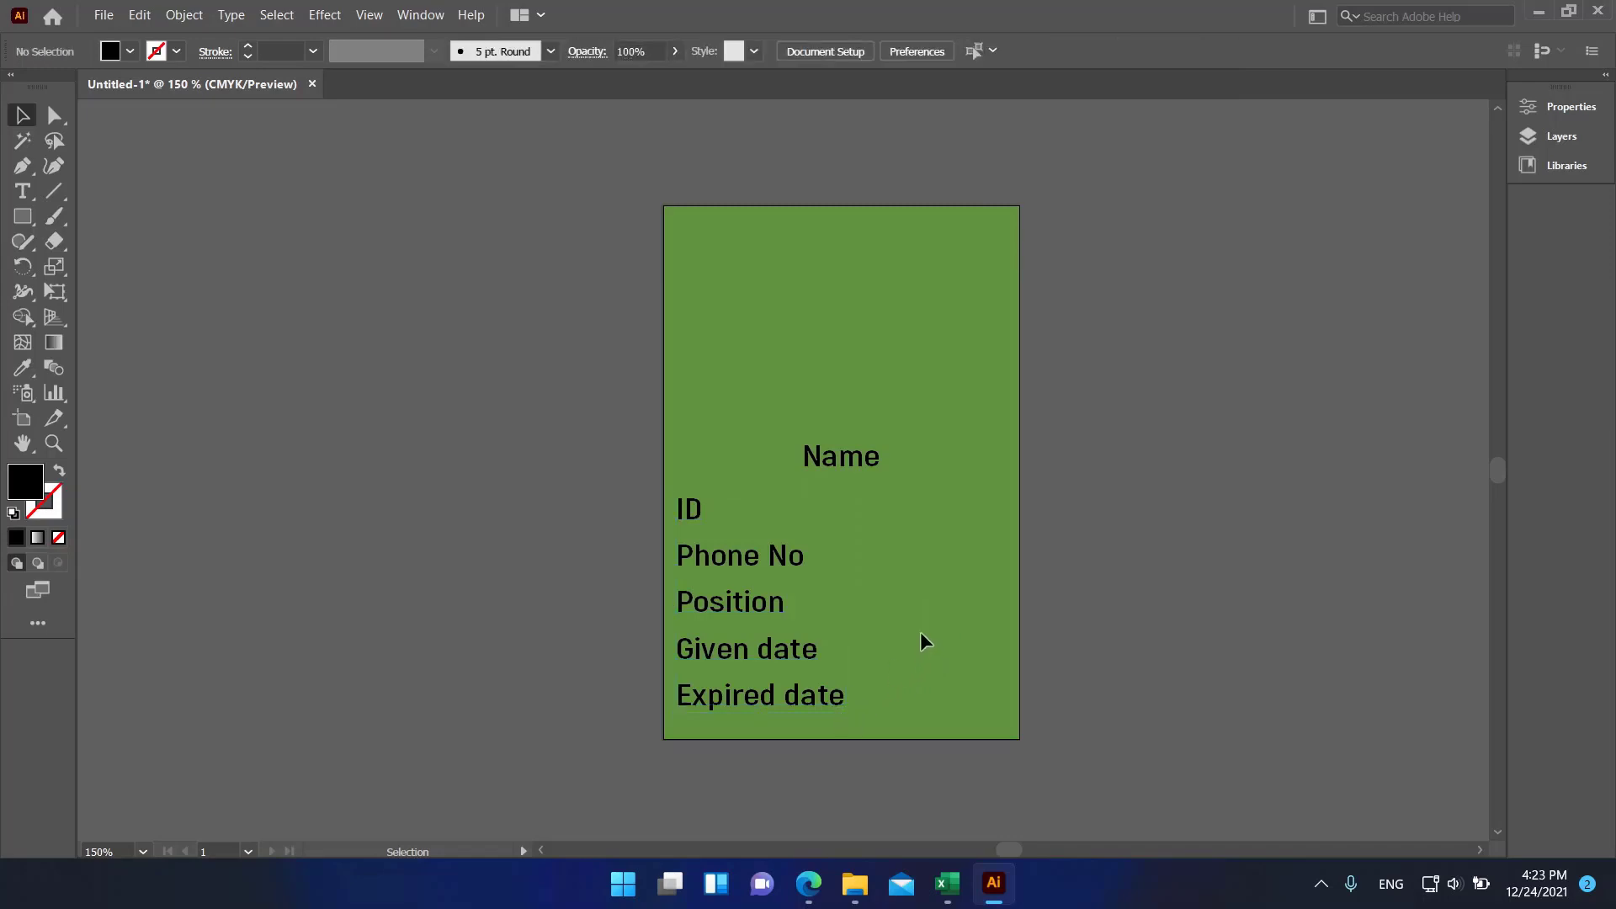
# - Duplicate the label column to its right and nudge the original column slightly left
pyautogui.moveTo(654, 726); pyautogui.dragTo(628, 706)
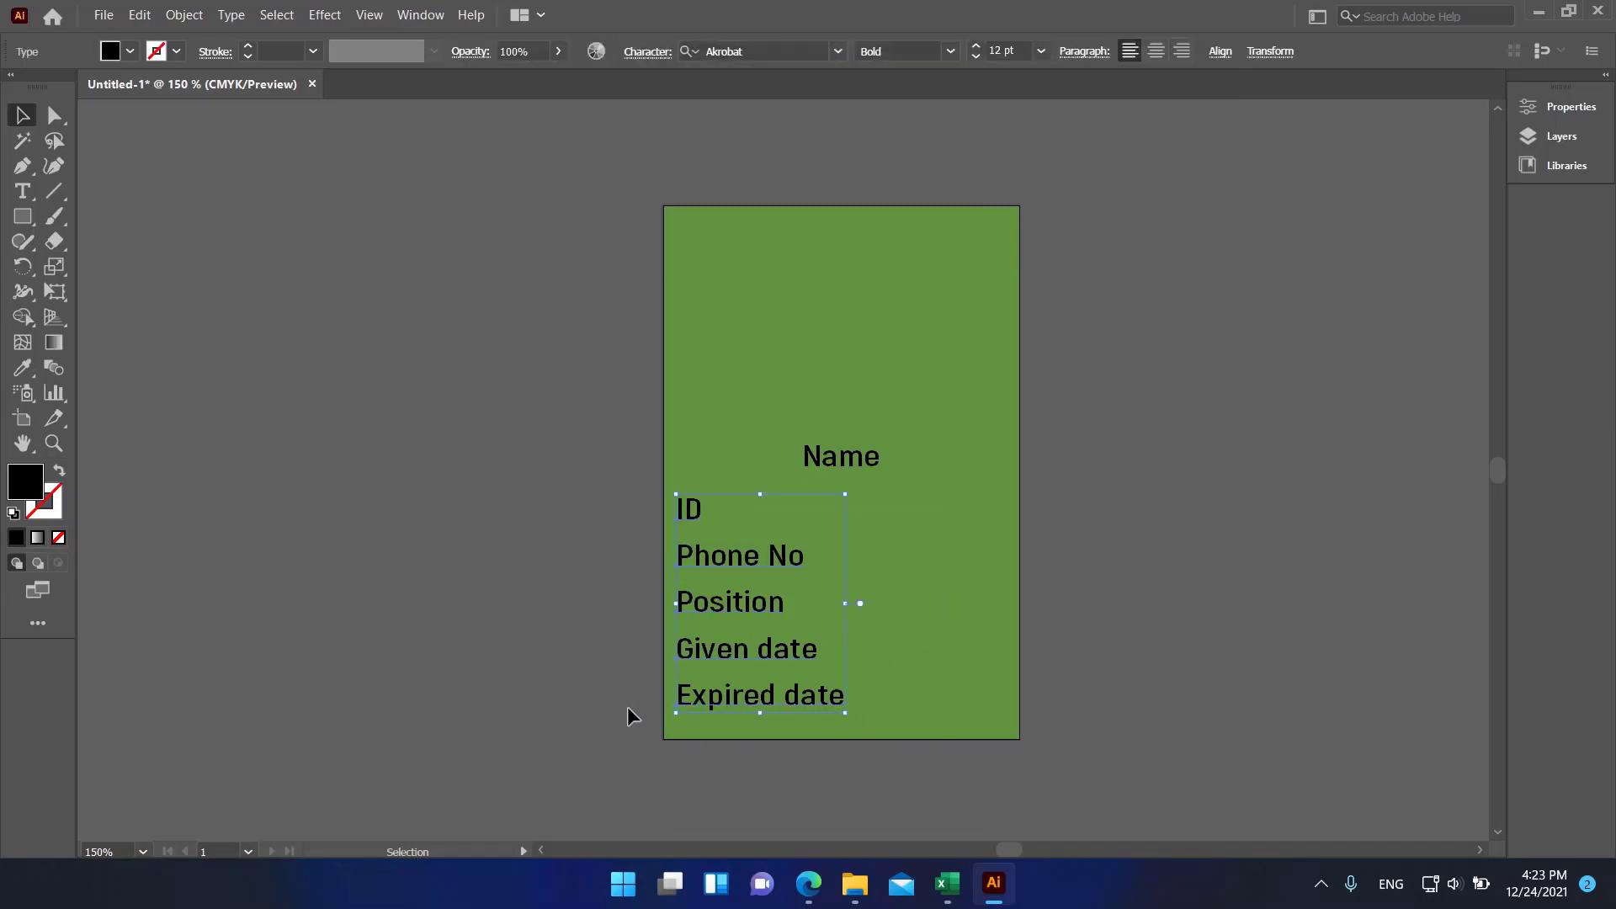
pyautogui.moveTo(757, 559); pyautogui.dragTo(929, 561)
pyautogui.moveTo(647, 731); pyautogui.dragTo(757, 699)
pyautogui.press('Left')
pyautogui.press('Left')
pyautogui.press('Left')
# - Nudge the duplicated column slightly left so it fits between the original labels and the card's right edge
pyautogui.moveTo(1103, 473); pyautogui.dragTo(856, 741)
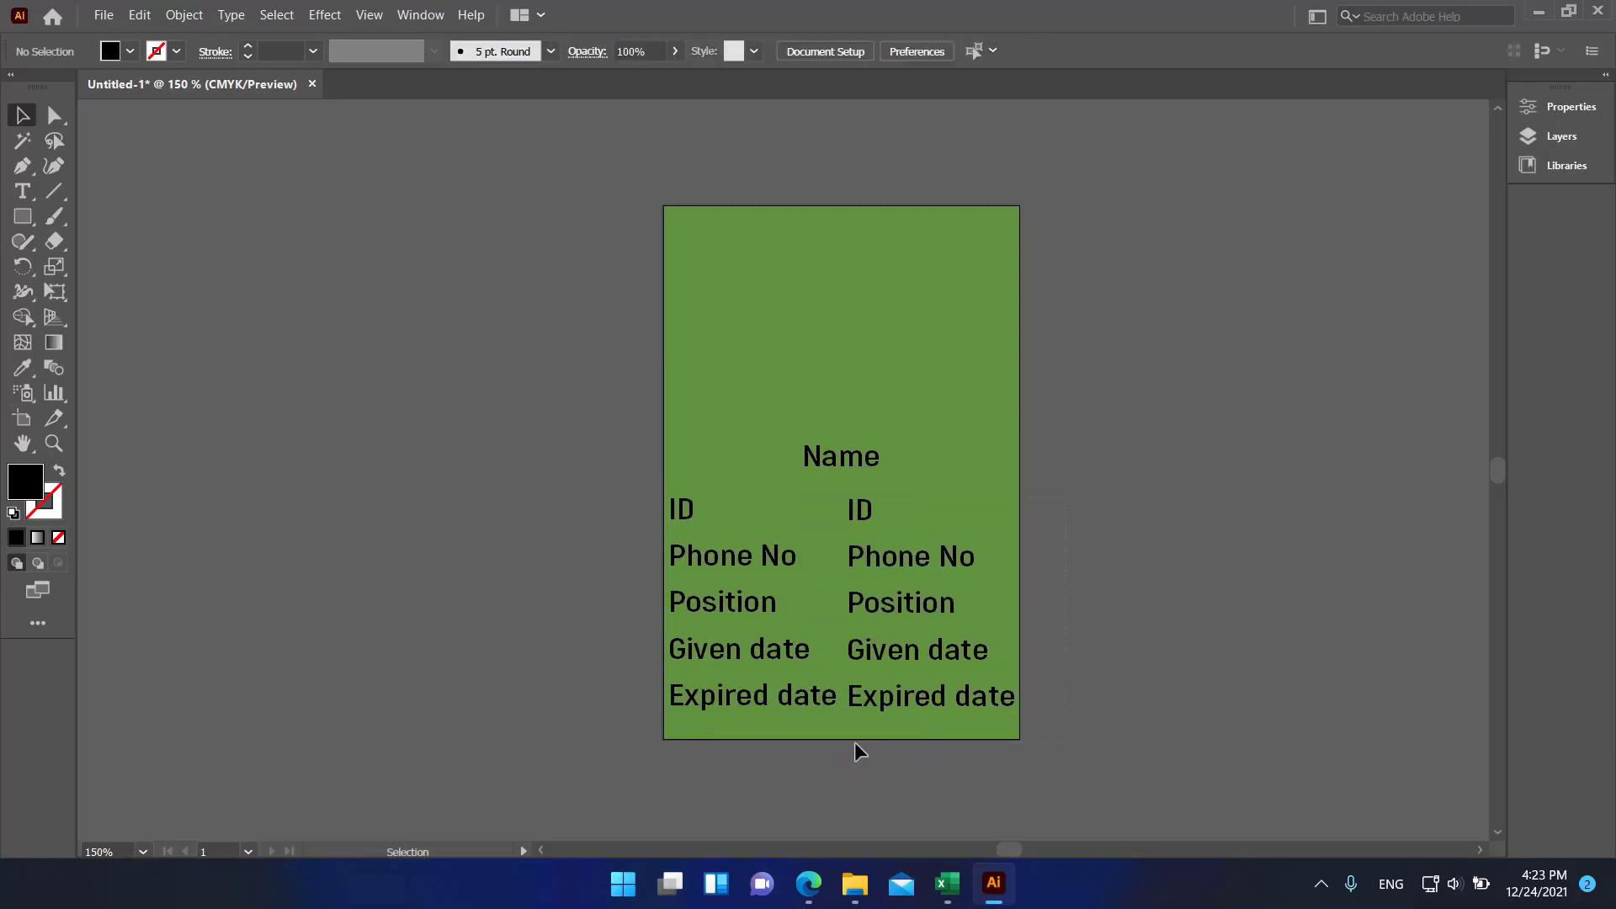
pyautogui.press('Left')
pyautogui.press('Left')
pyautogui.press('Left')
pyautogui.click(814, 740)
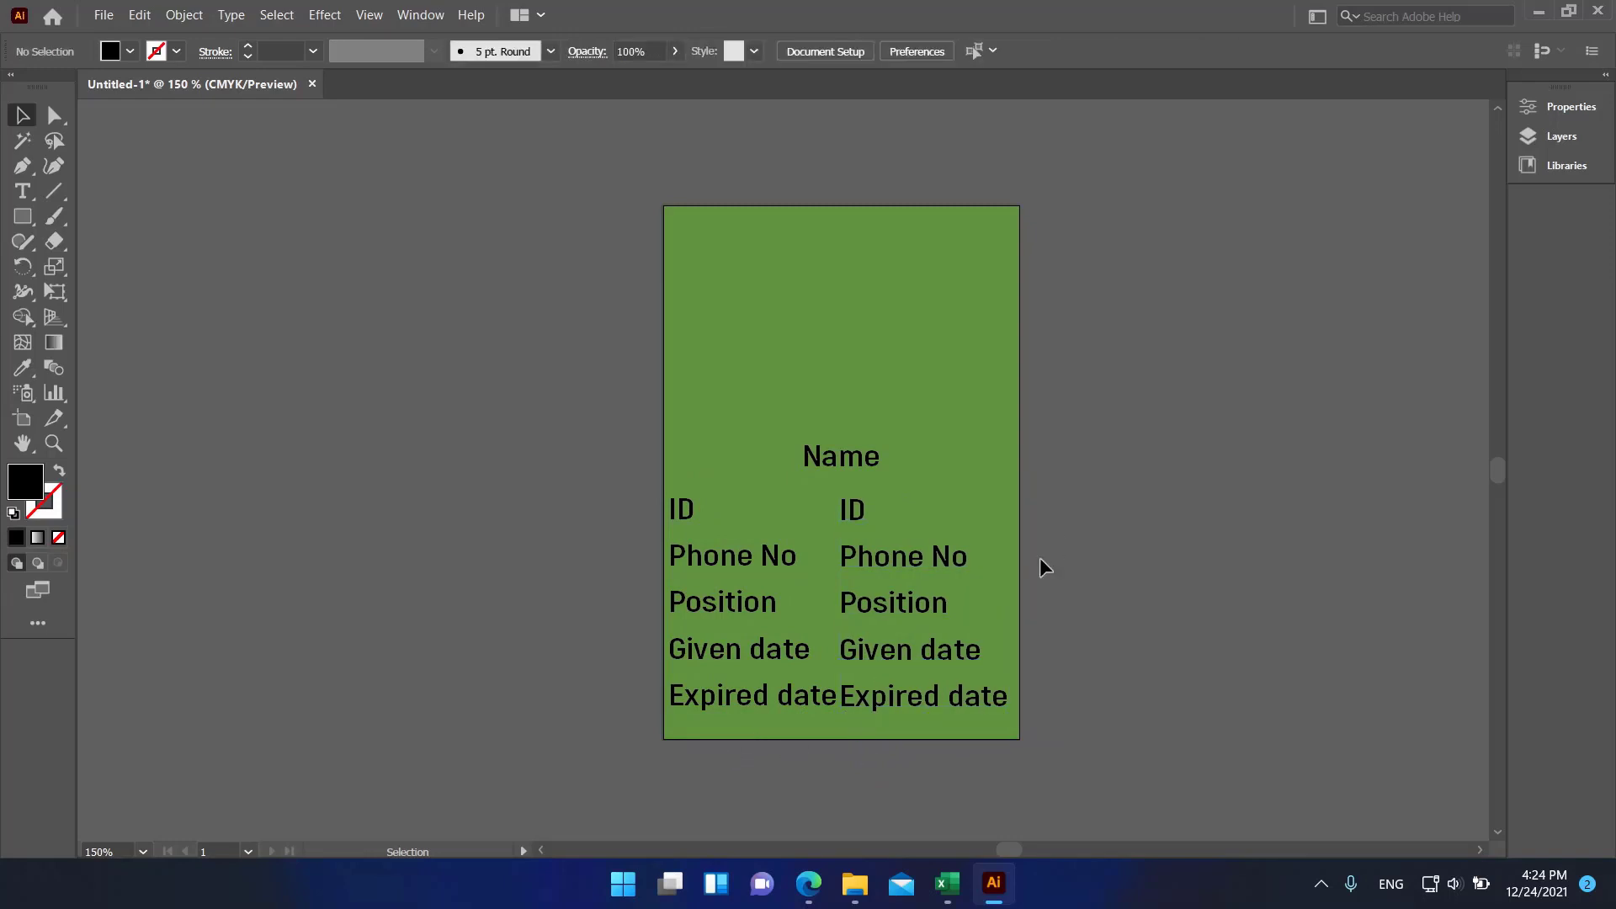
pyautogui.click(871, 720)
pyautogui.press('Right')
pyautogui.press('Right')
pyautogui.click(1209, 660)
# - In the duplicated column, replace Given date with 12.24.2021 and Expired date with 12.24.2023
pyautogui.press('t')
pyautogui.tripleClick(876, 649)
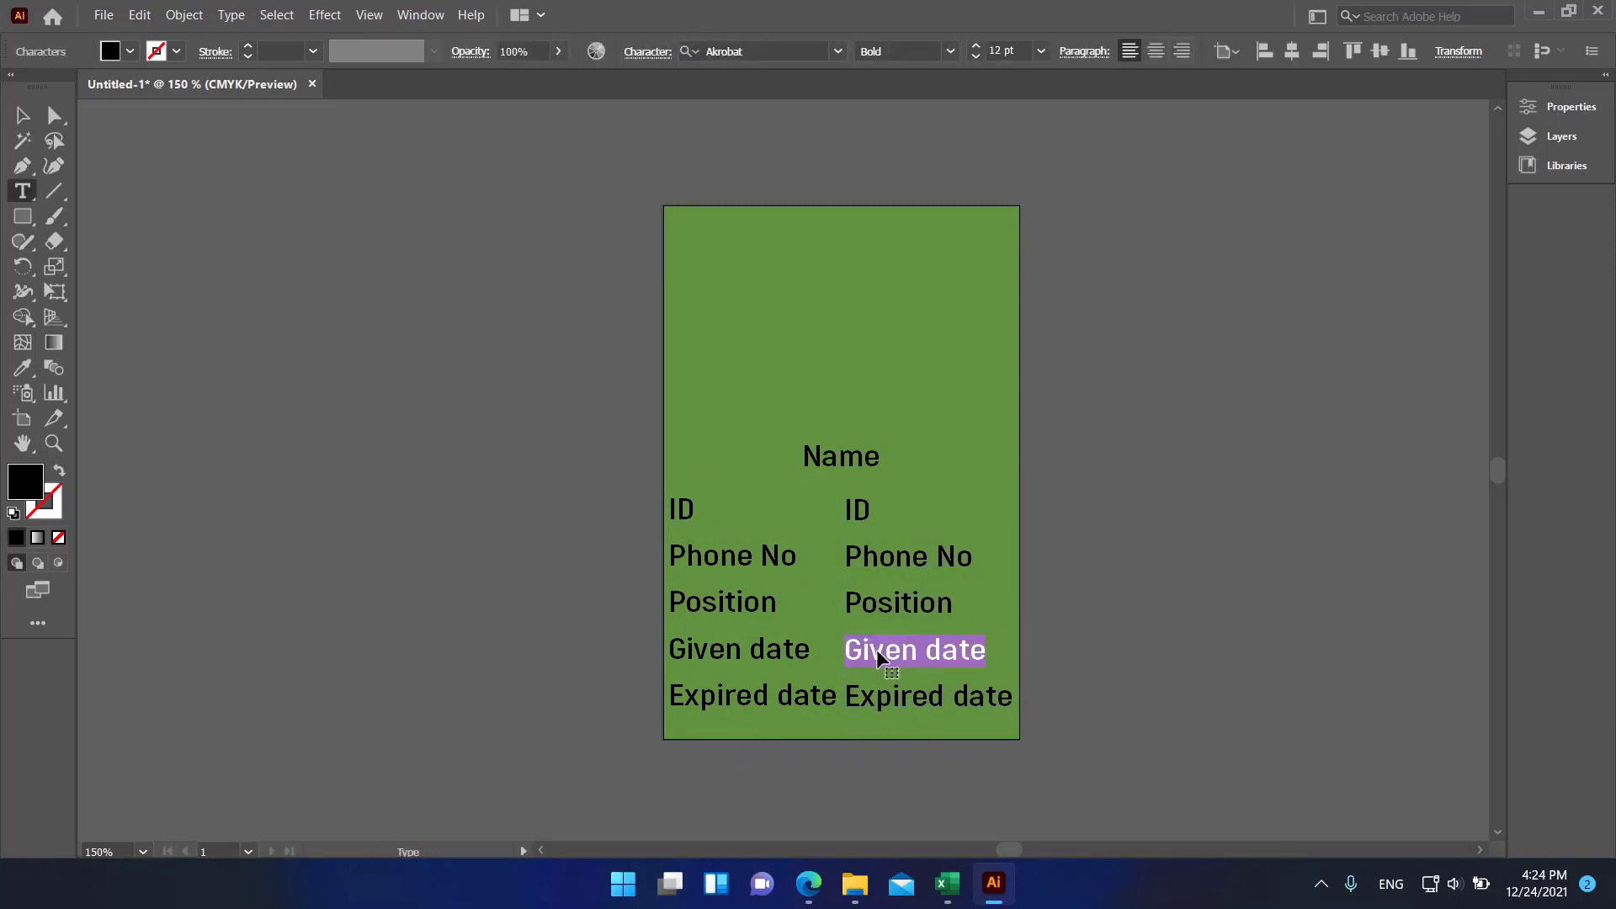
pyautogui.write('22.24.2021')
pyautogui.tripleClick(886, 699)
pyautogui.write('12.24.2023')
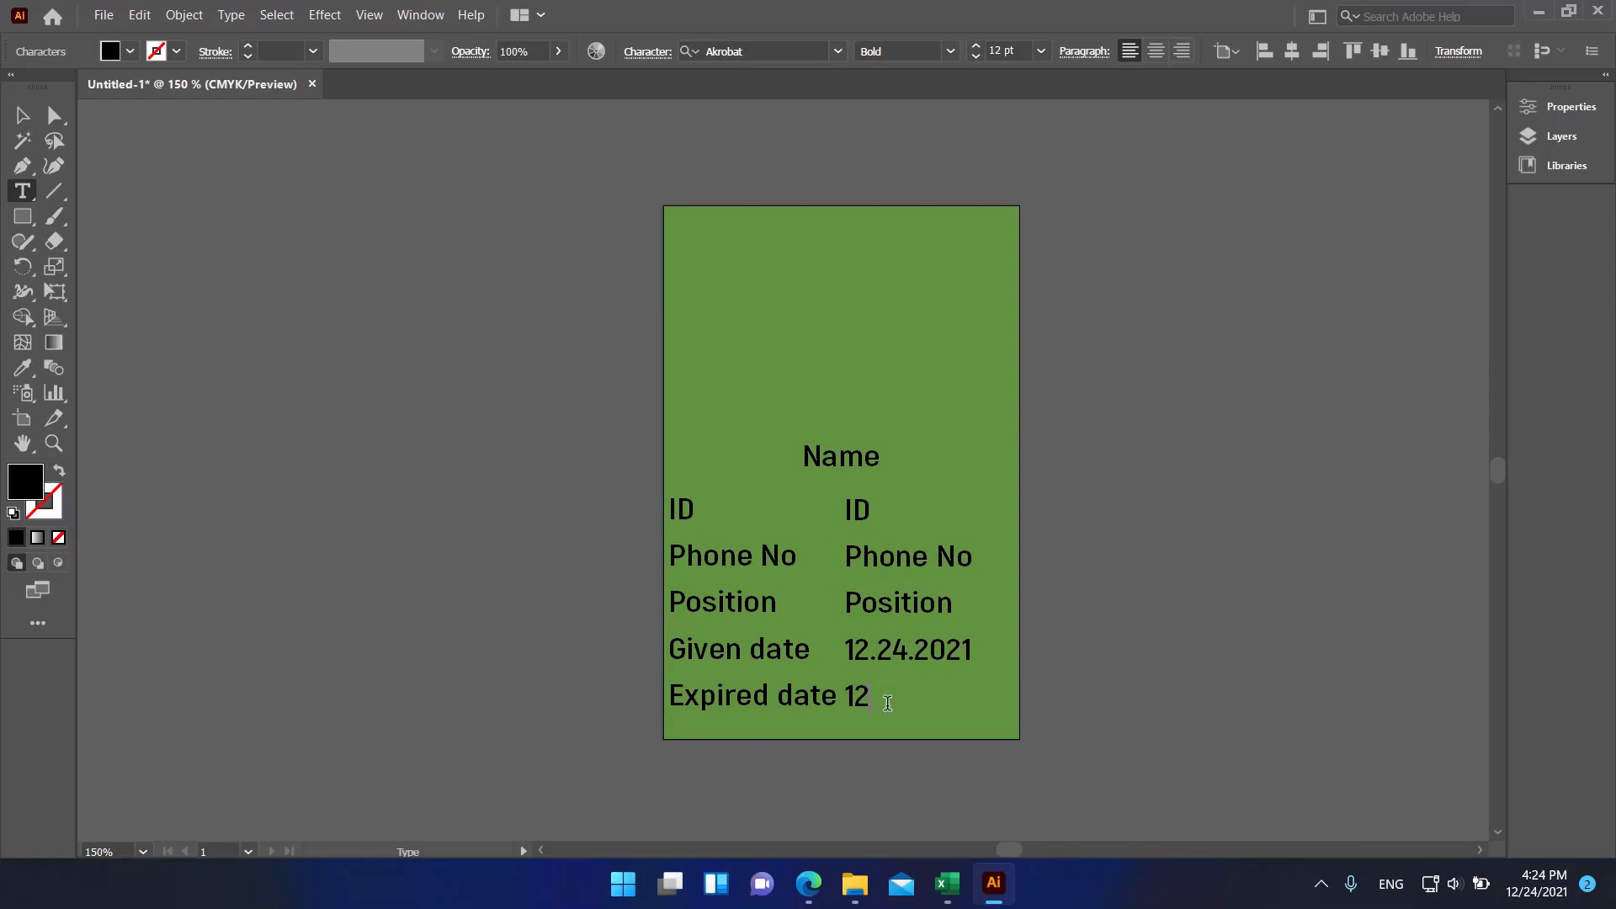
pyautogui.press('Escape')
pyautogui.click(333, 663)
# - Move the Name text slightly up, leaving a larger gap above the ID row
pyautogui.tripleClick(857, 510)
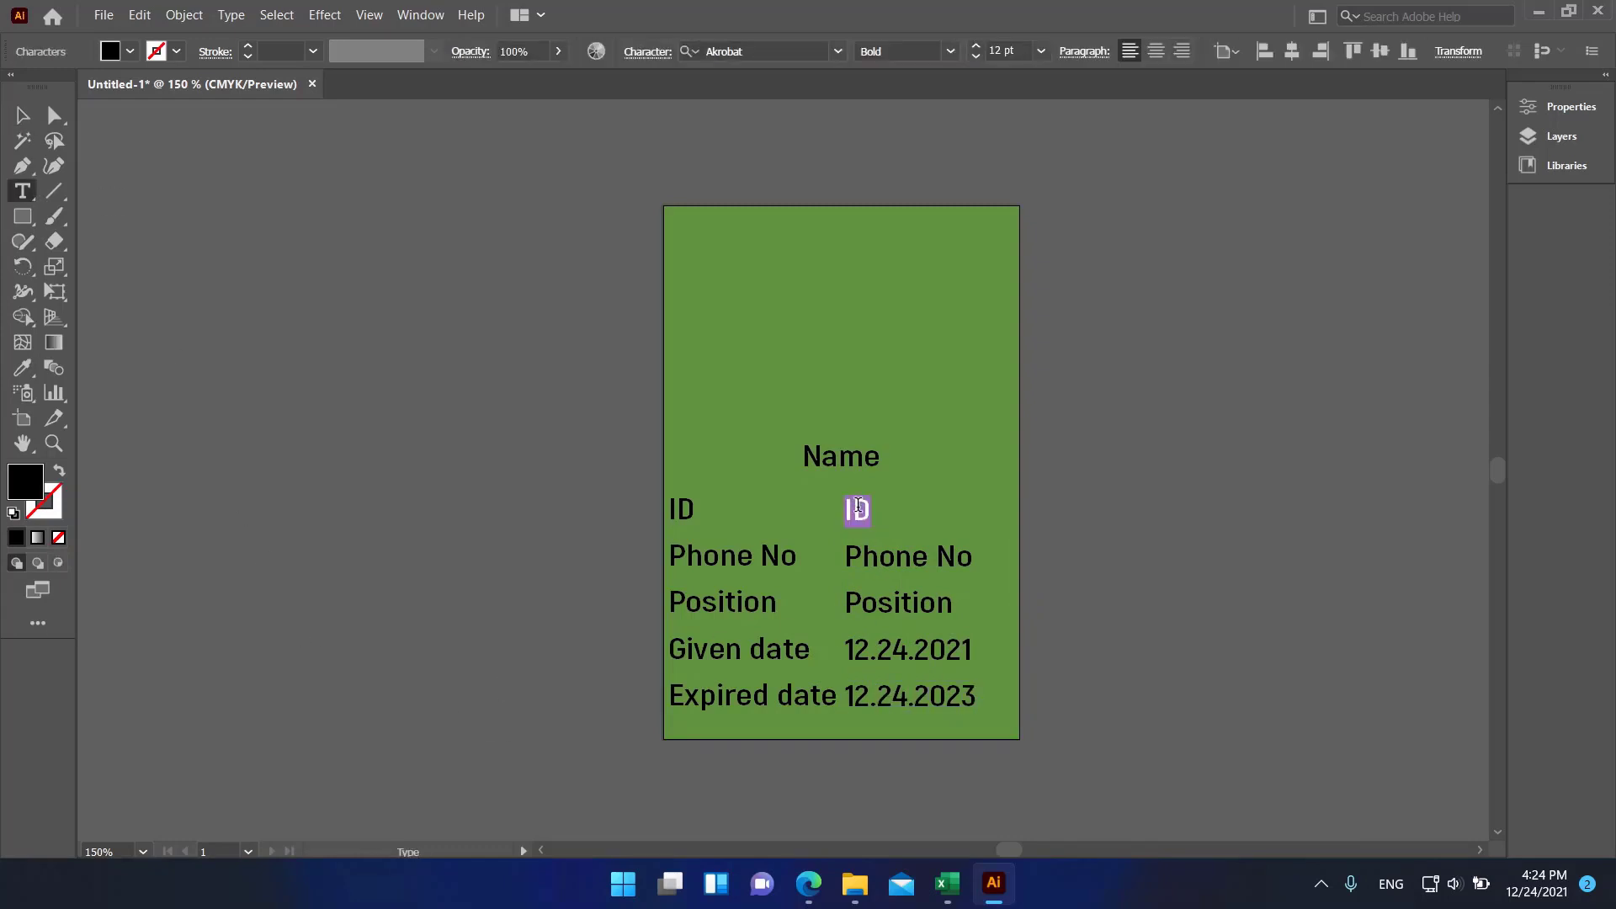
pyautogui.press('Escape')
pyautogui.click(573, 607)
pyautogui.moveTo(828, 459)
pyautogui.mouseDown()
pyautogui.moveTo(816, 453)
pyautogui.moveTo(832, 439)
pyautogui.mouseUp()
pyautogui.click(566, 638)
pyautogui.click(1264, 51)
pyautogui.click(1092, 105)
pyautogui.click(1173, 410)
pyautogui.click(523, 573)
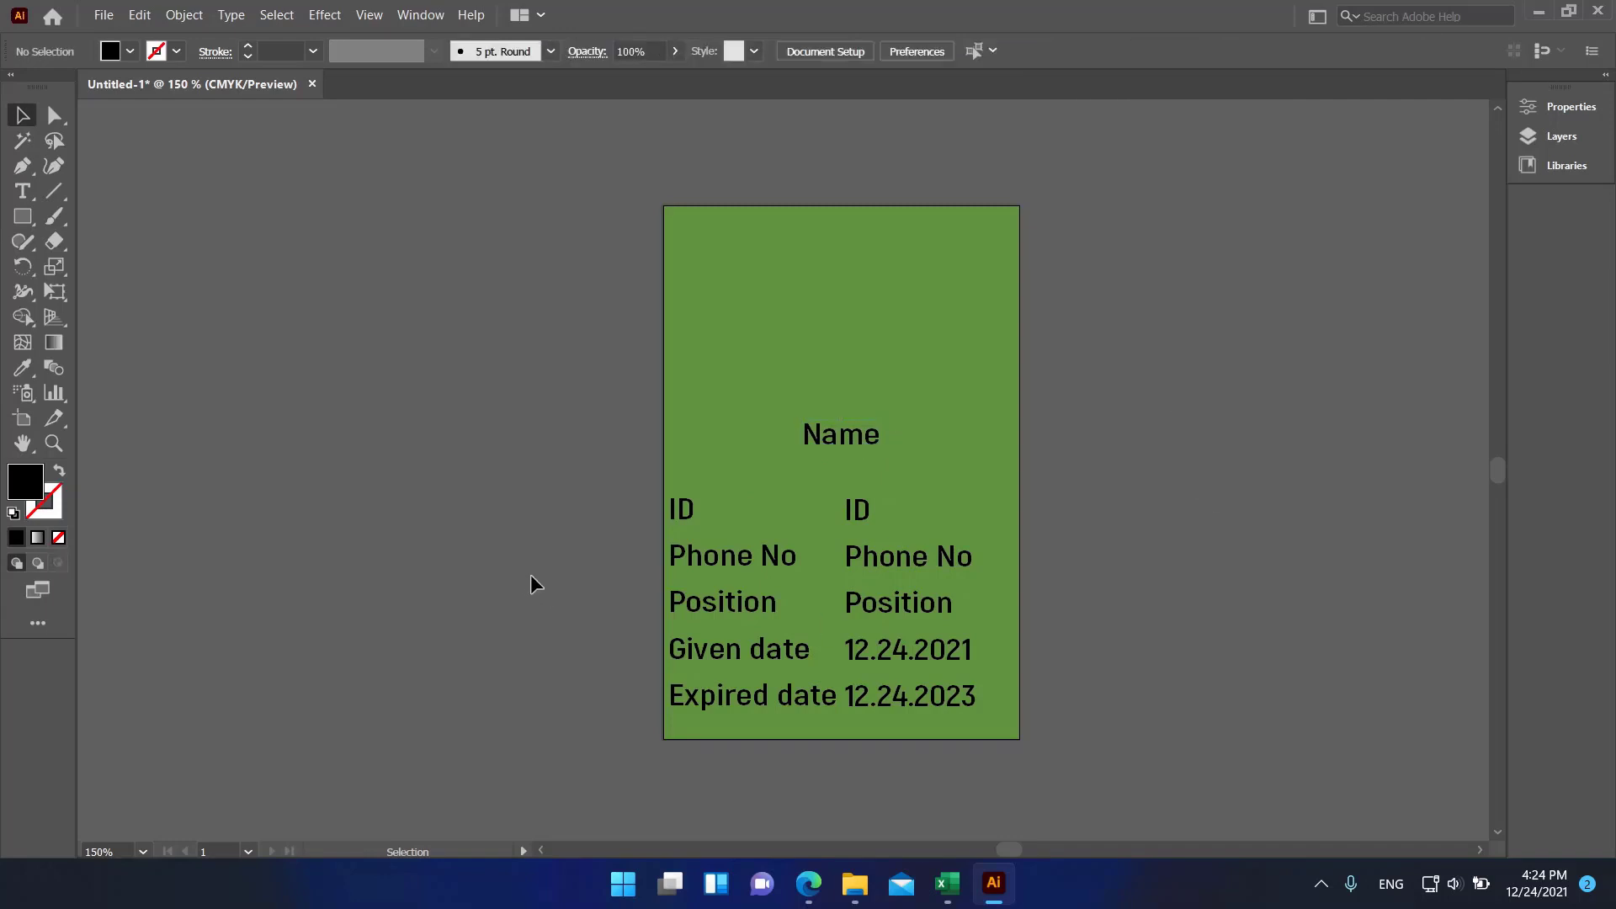
# - Place Anne.jpg from the desktop's PIC folder above the Name text, spanning most of the height up to the card's top edge
pyautogui.click(103, 15)
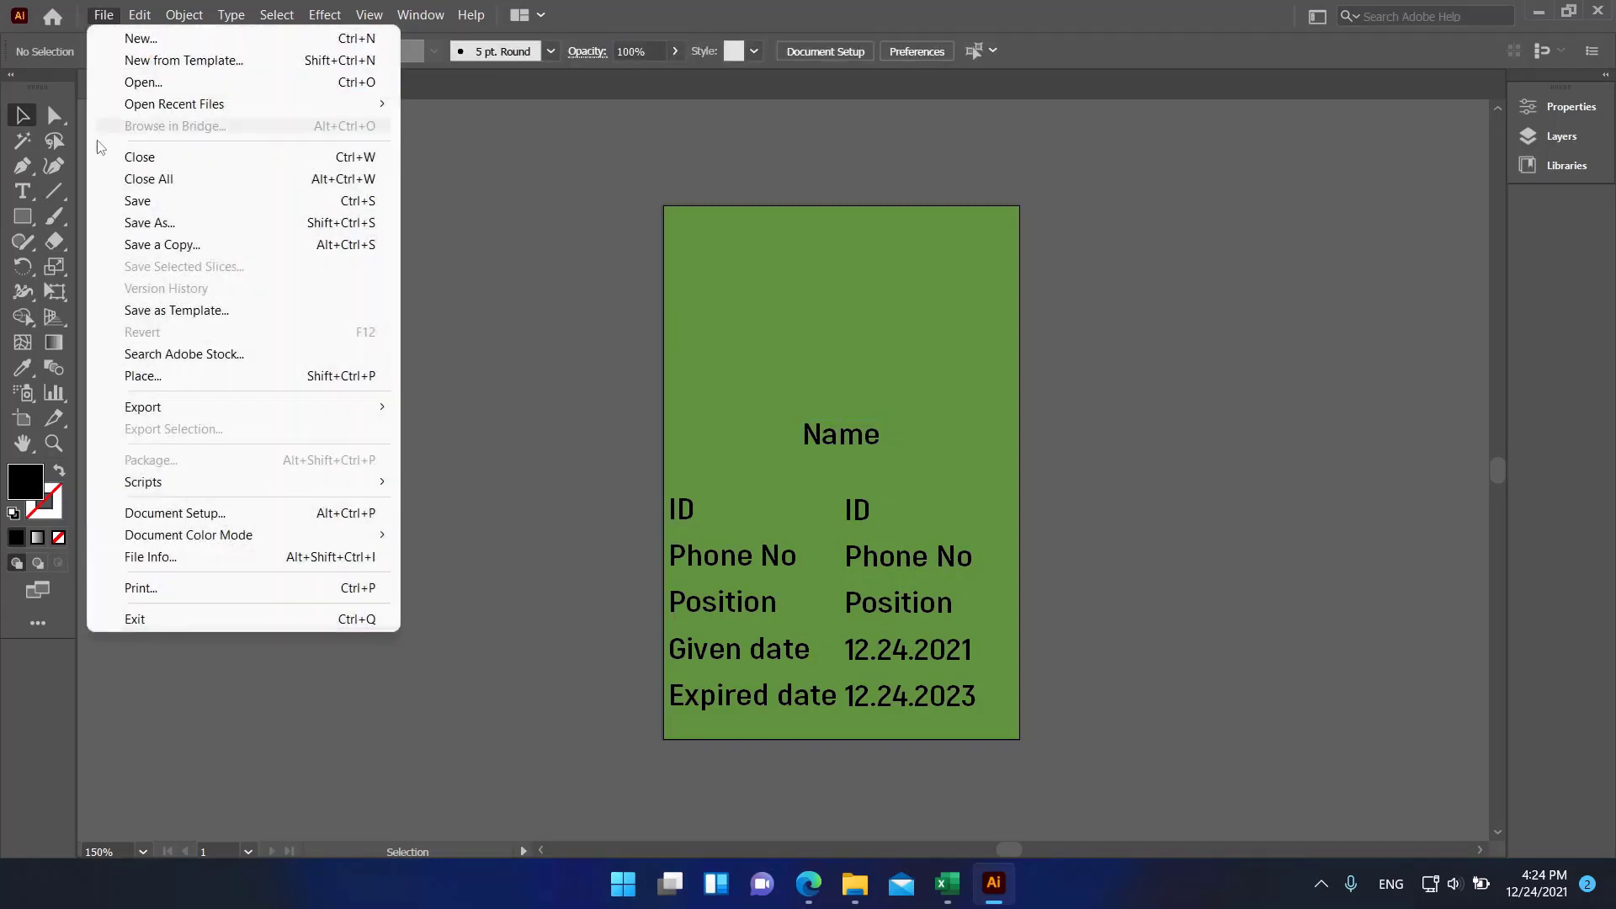
pyautogui.click(138, 377)
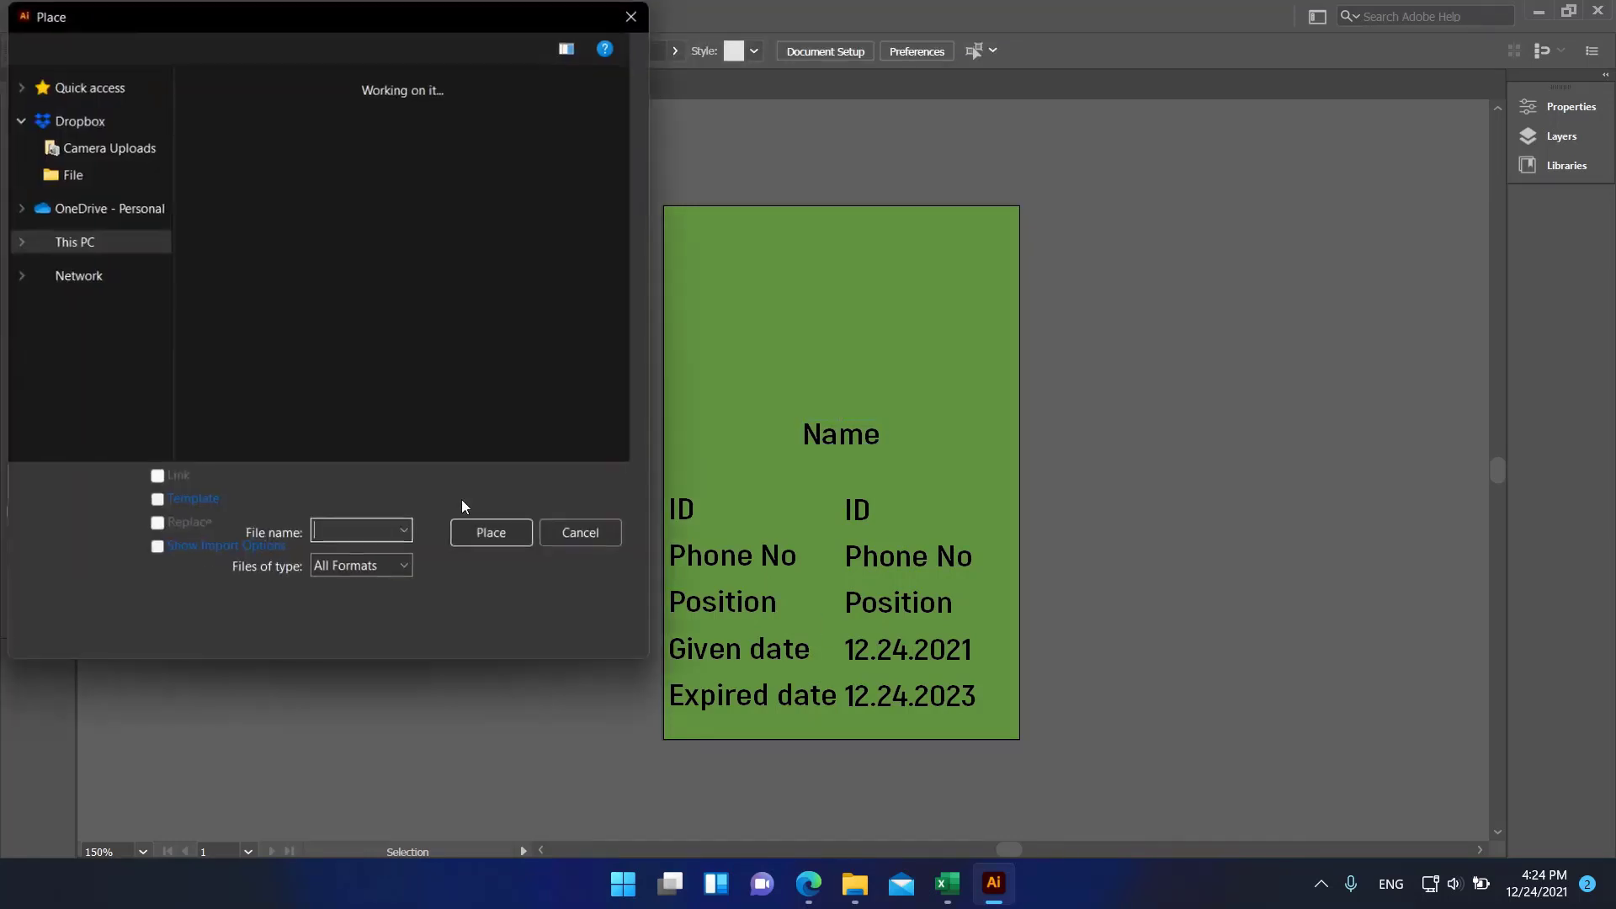
pyautogui.click(84, 168)
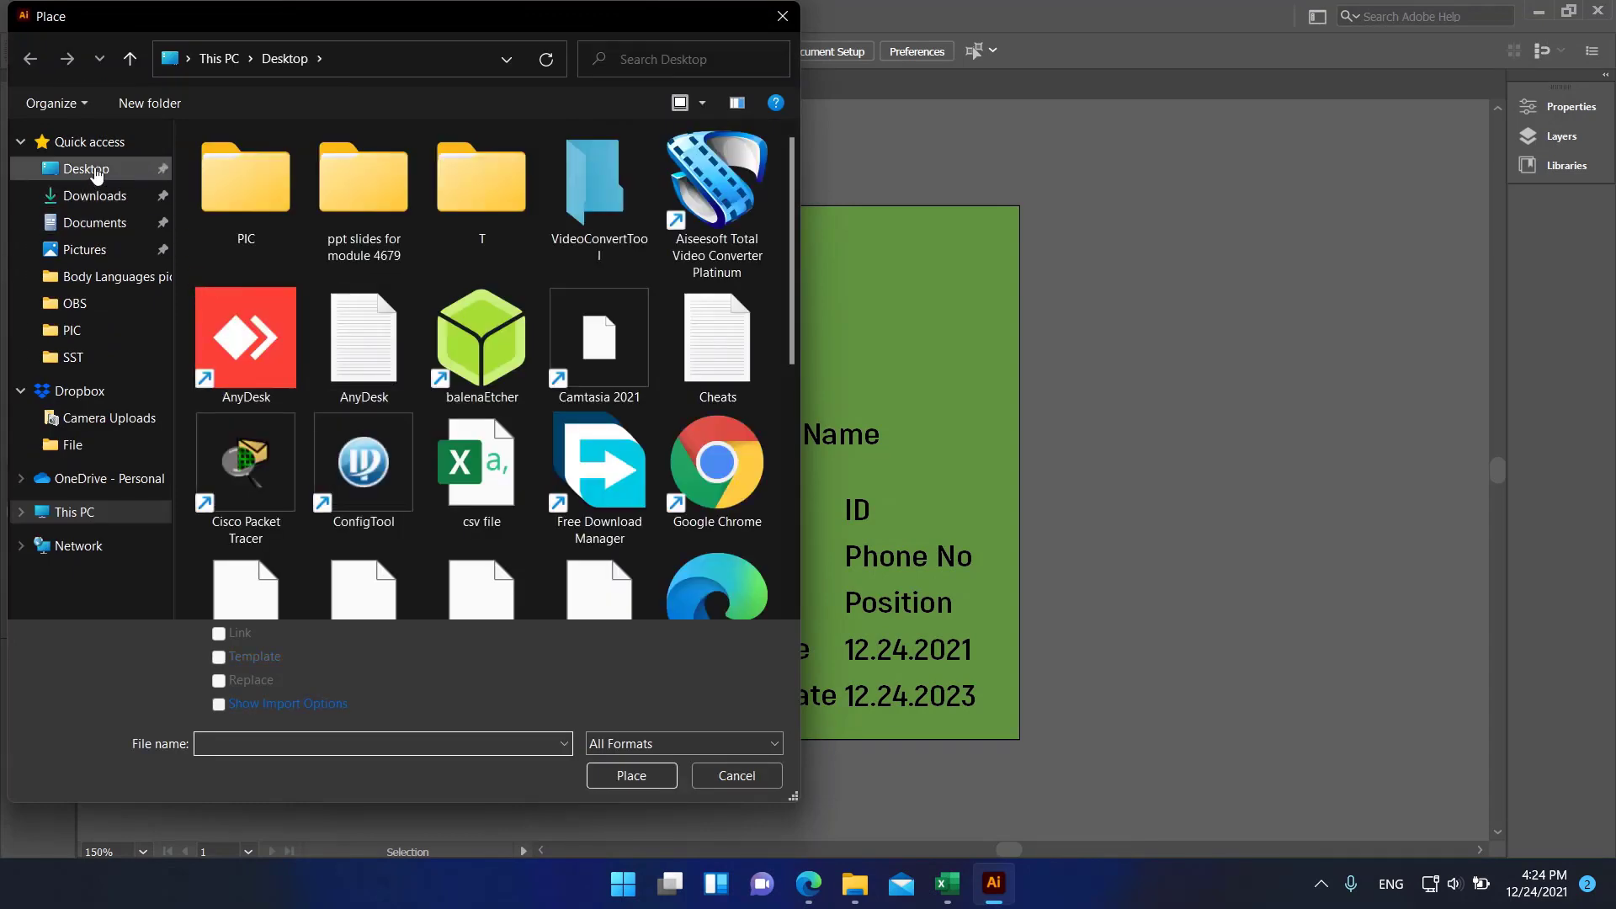
pyautogui.doubleClick(254, 207)
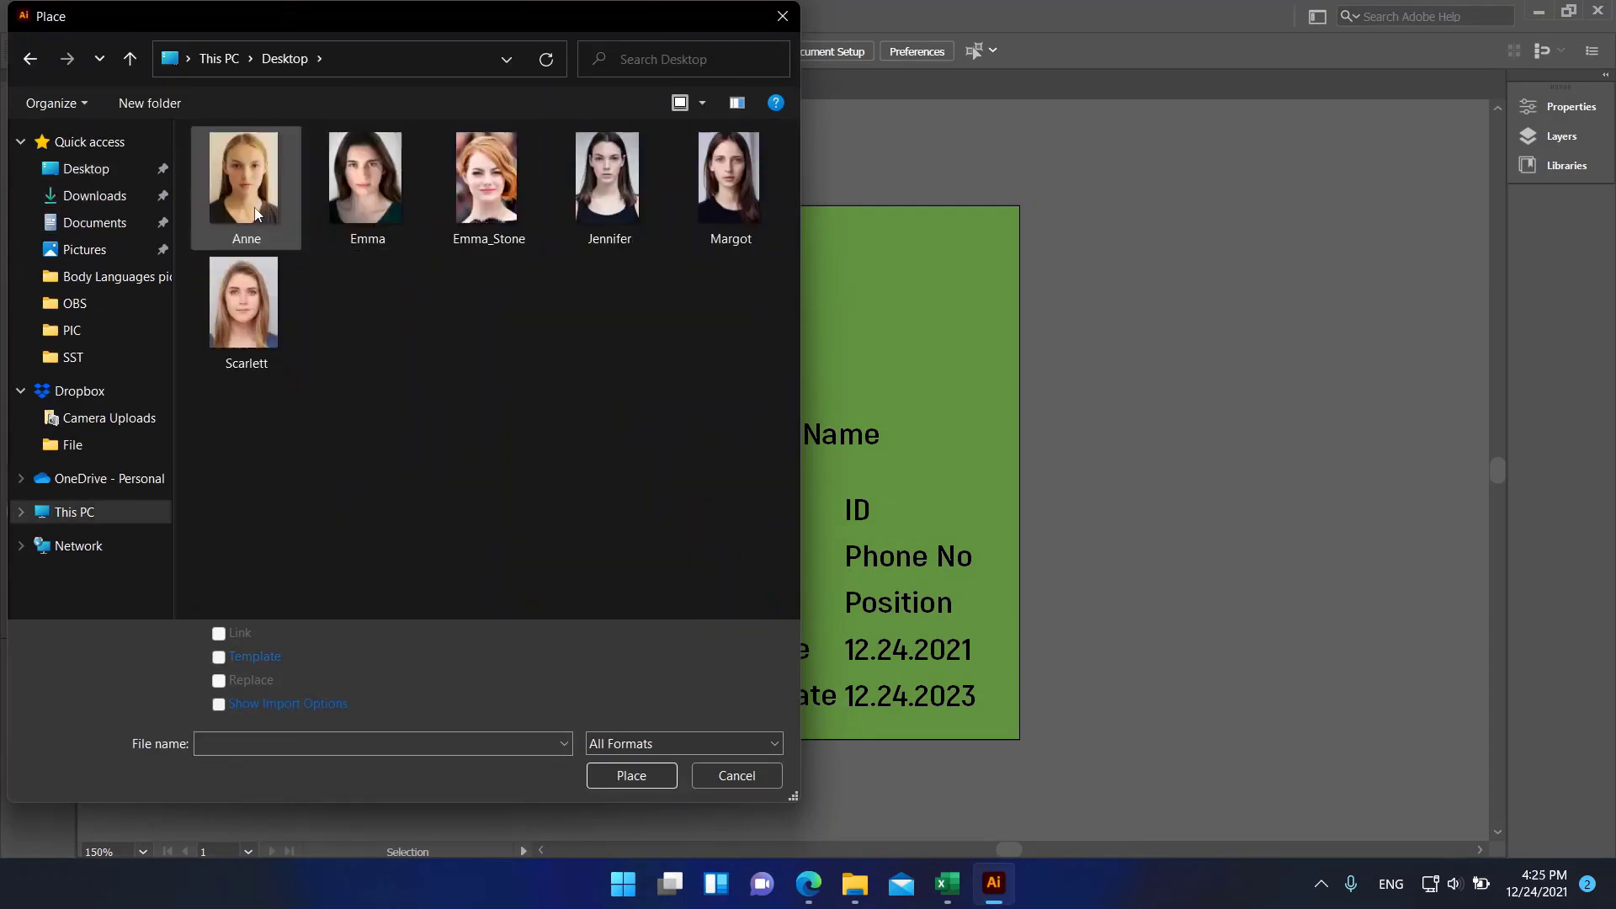
pyautogui.click(256, 213)
pyautogui.doubleClick(259, 210)
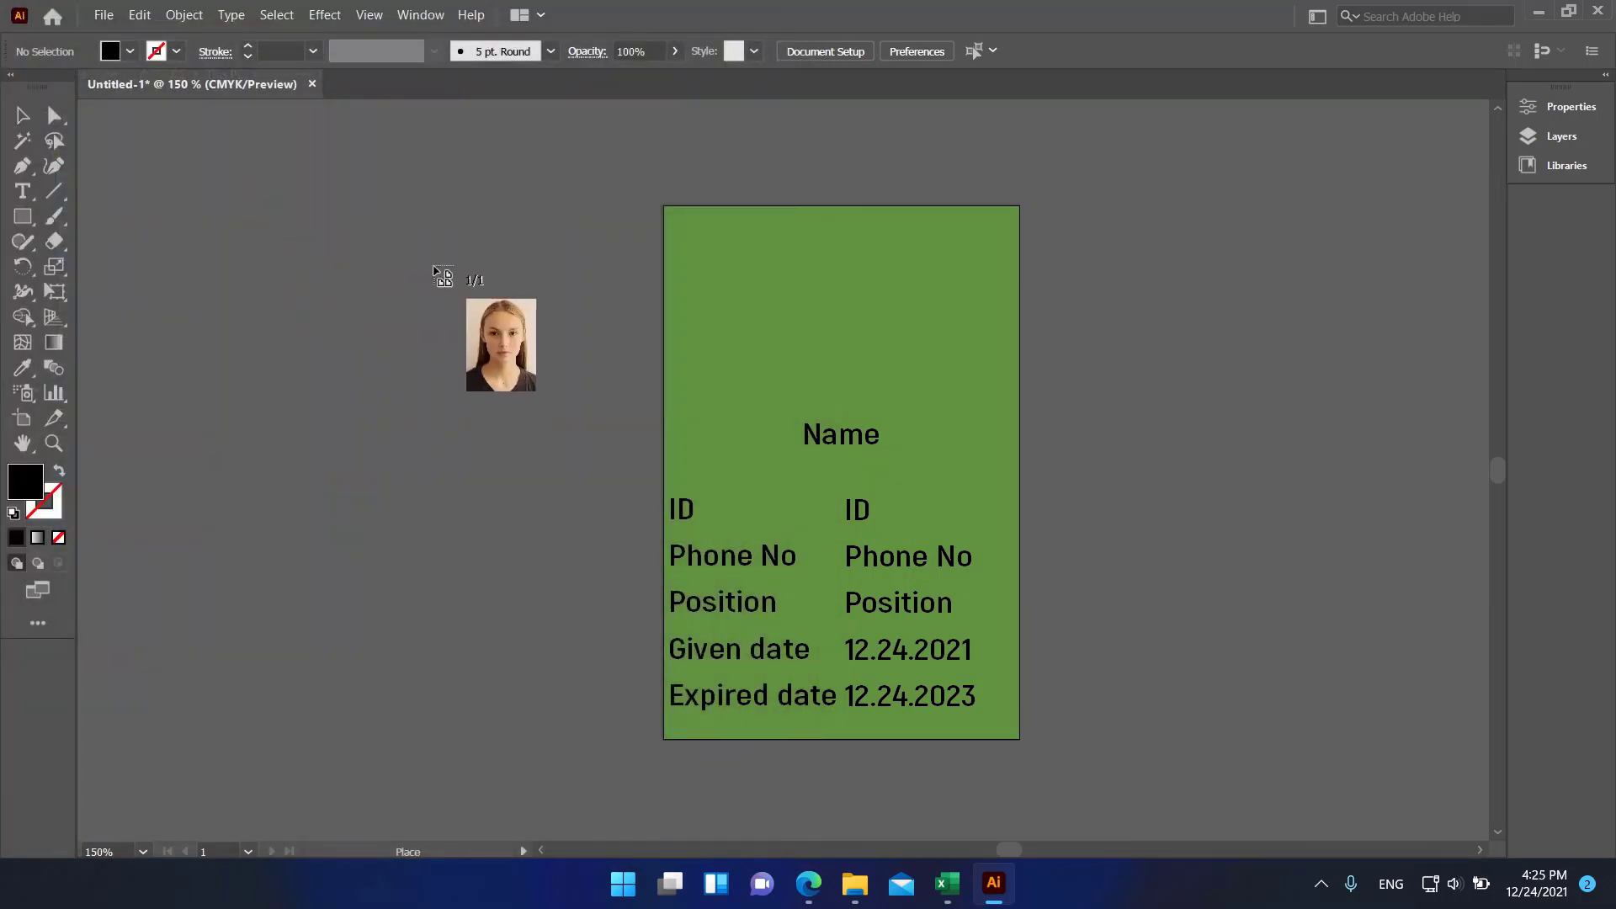
pyautogui.moveTo(746, 229); pyautogui.dragTo(917, 401)
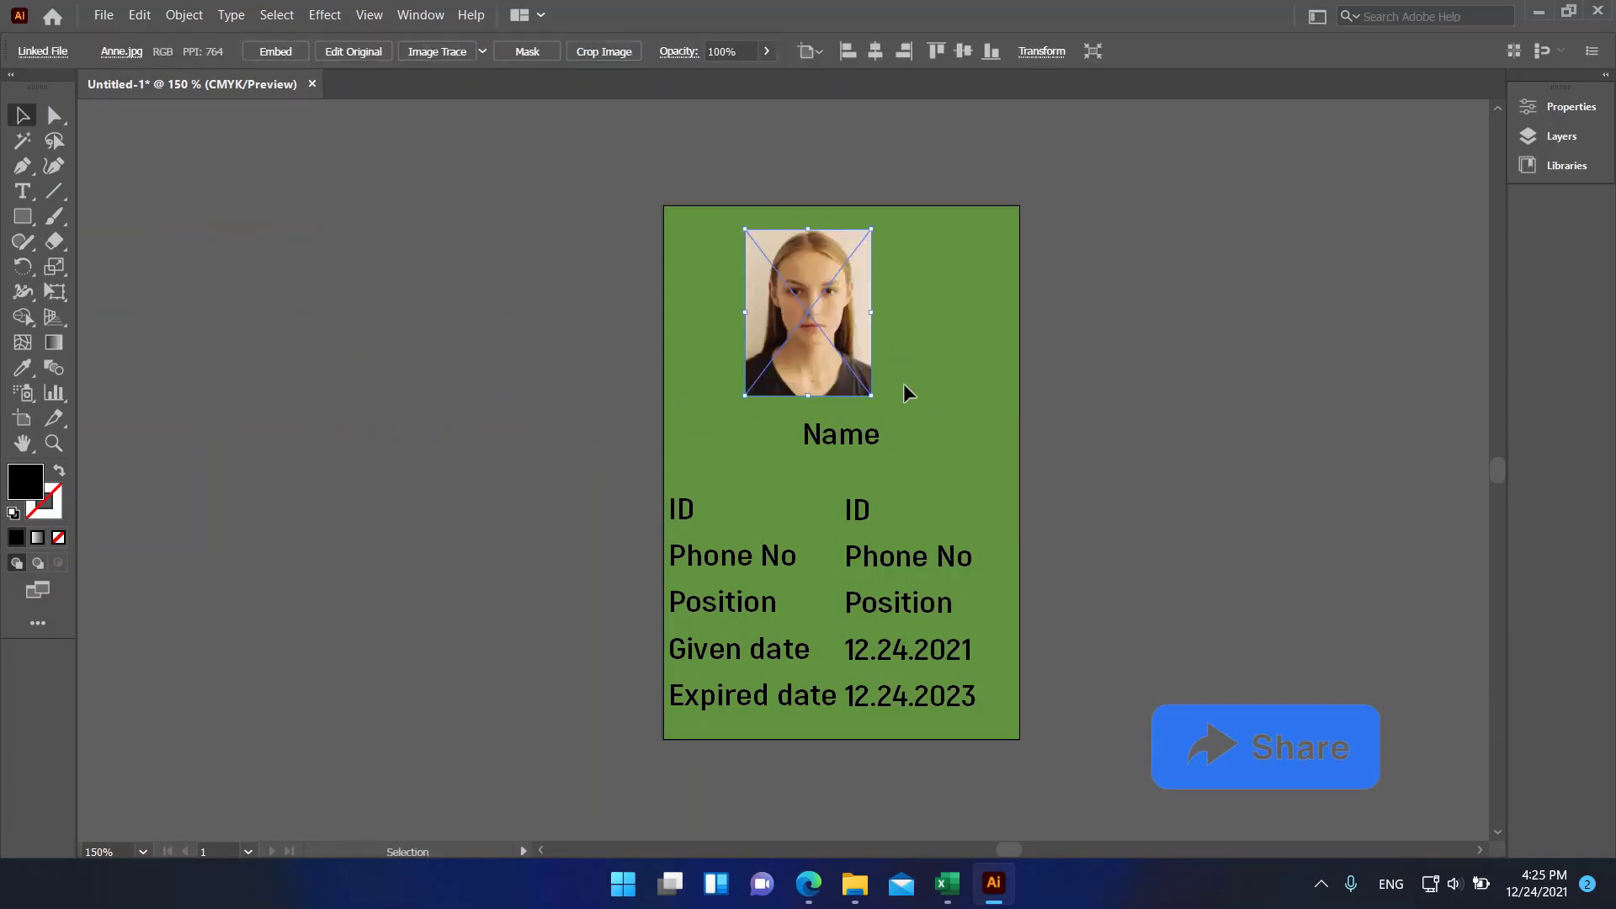
# - Stretch the placed photo horizontally until it is nearly square and position it above the Name text
pyautogui.moveTo(873, 315)
pyautogui.mouseDown()
pyautogui.moveTo(902, 336)
pyautogui.moveTo(854, 319)
pyautogui.moveTo(935, 325)
pyautogui.moveTo(854, 312)
pyautogui.mouseUp()
pyautogui.click(931, 335)
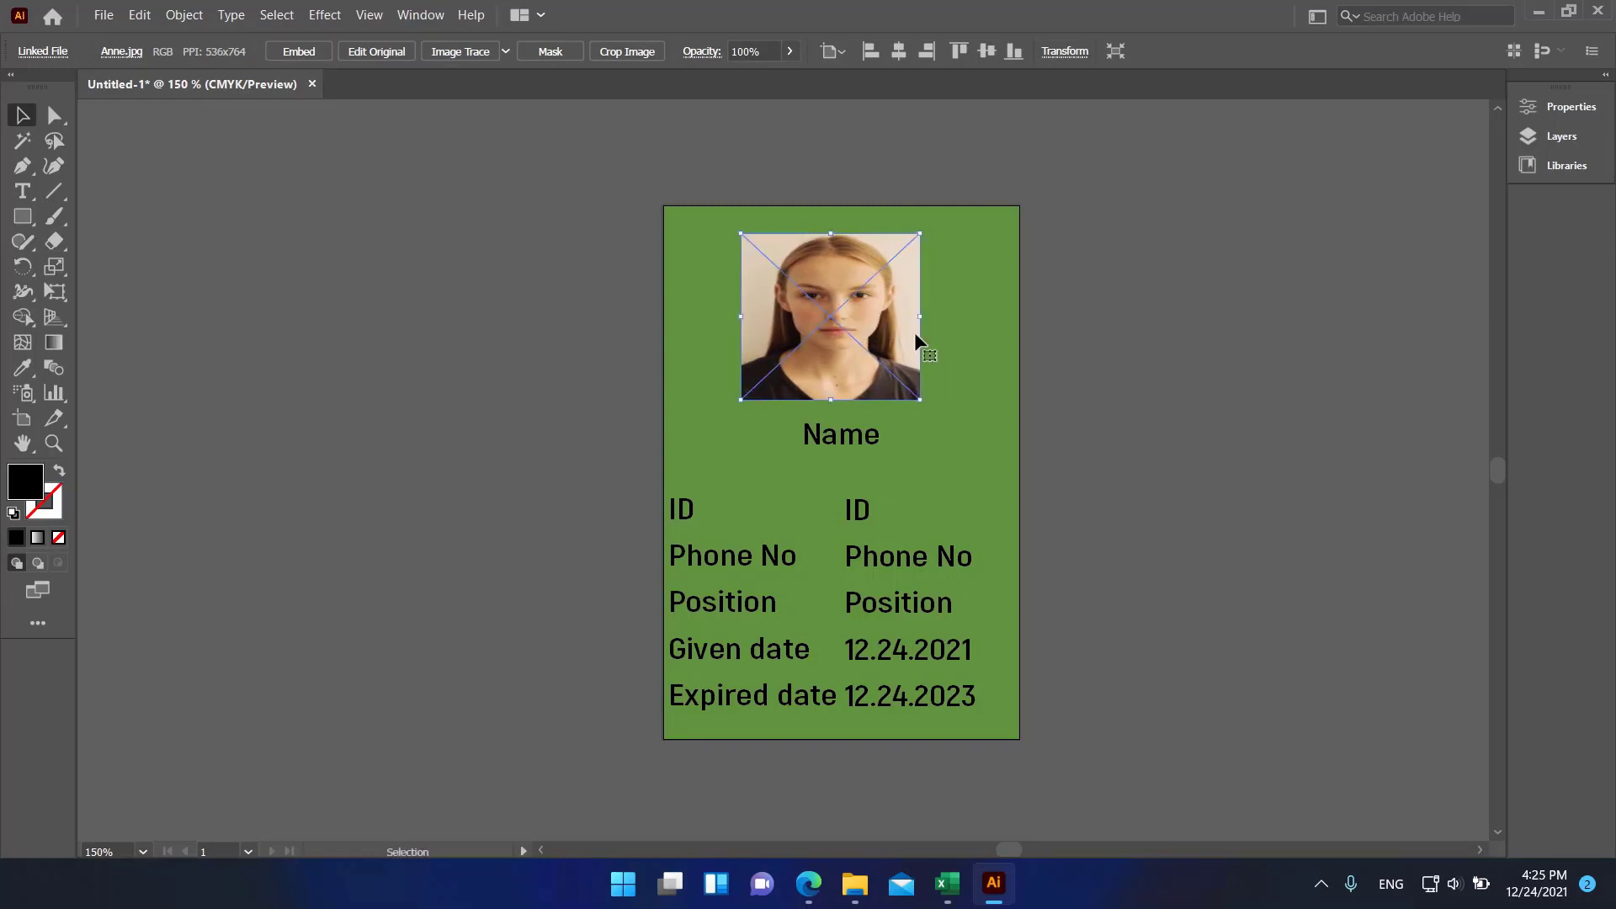
pyautogui.click(987, 356)
# - Draw a black circle about 1.07 in across over the photo and centre it horizontally on the card
pyautogui.click(23, 216)
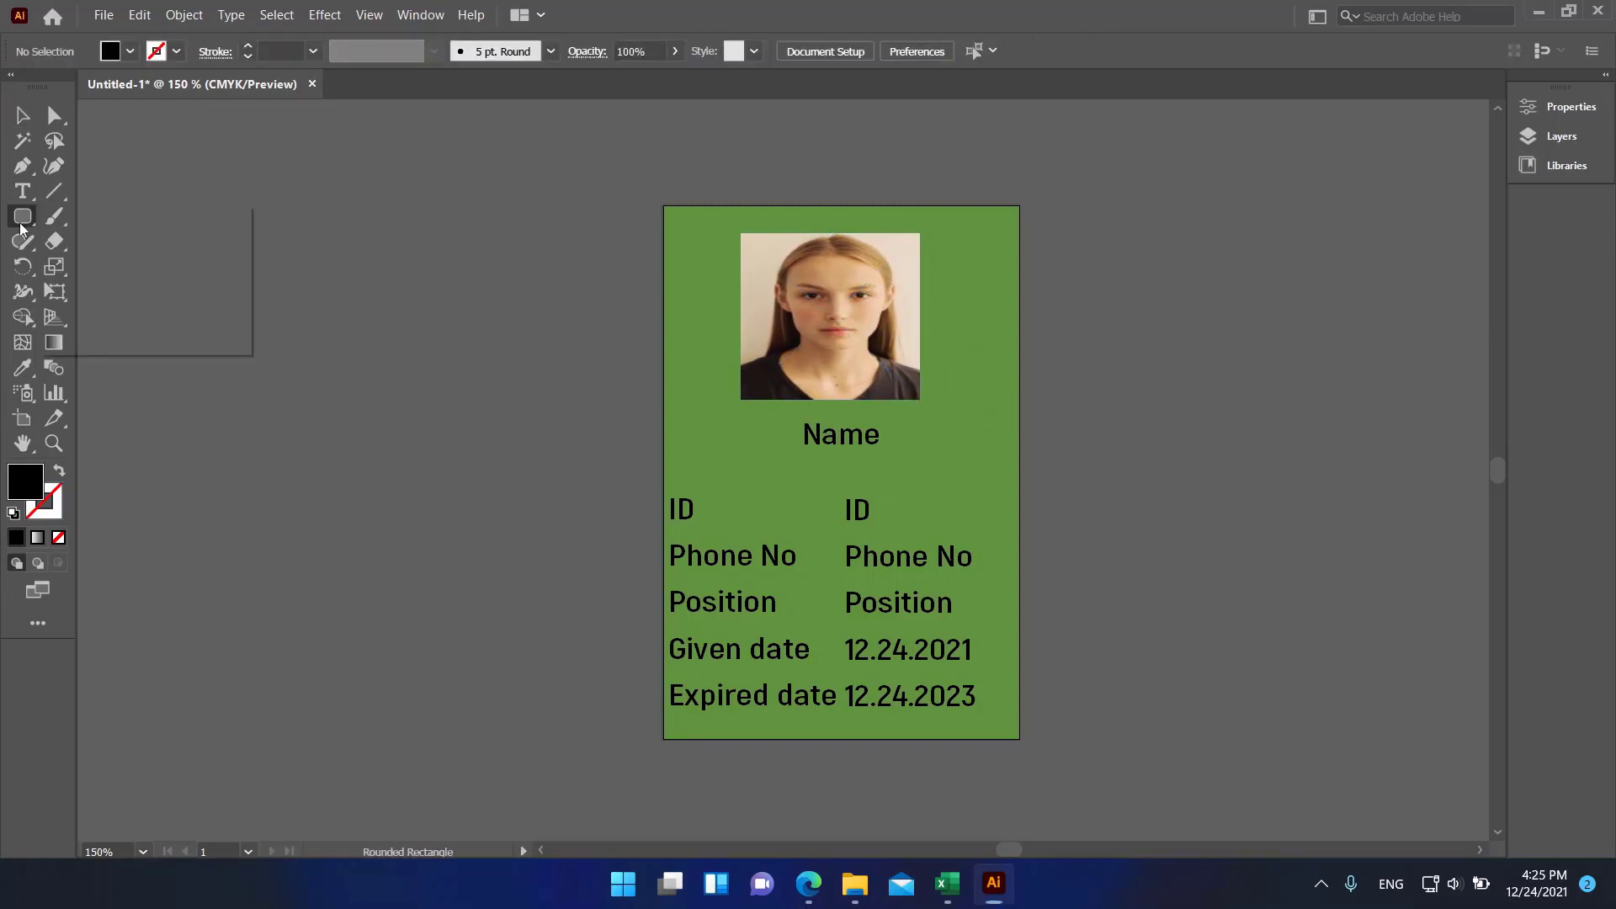
pyautogui.click(99, 266)
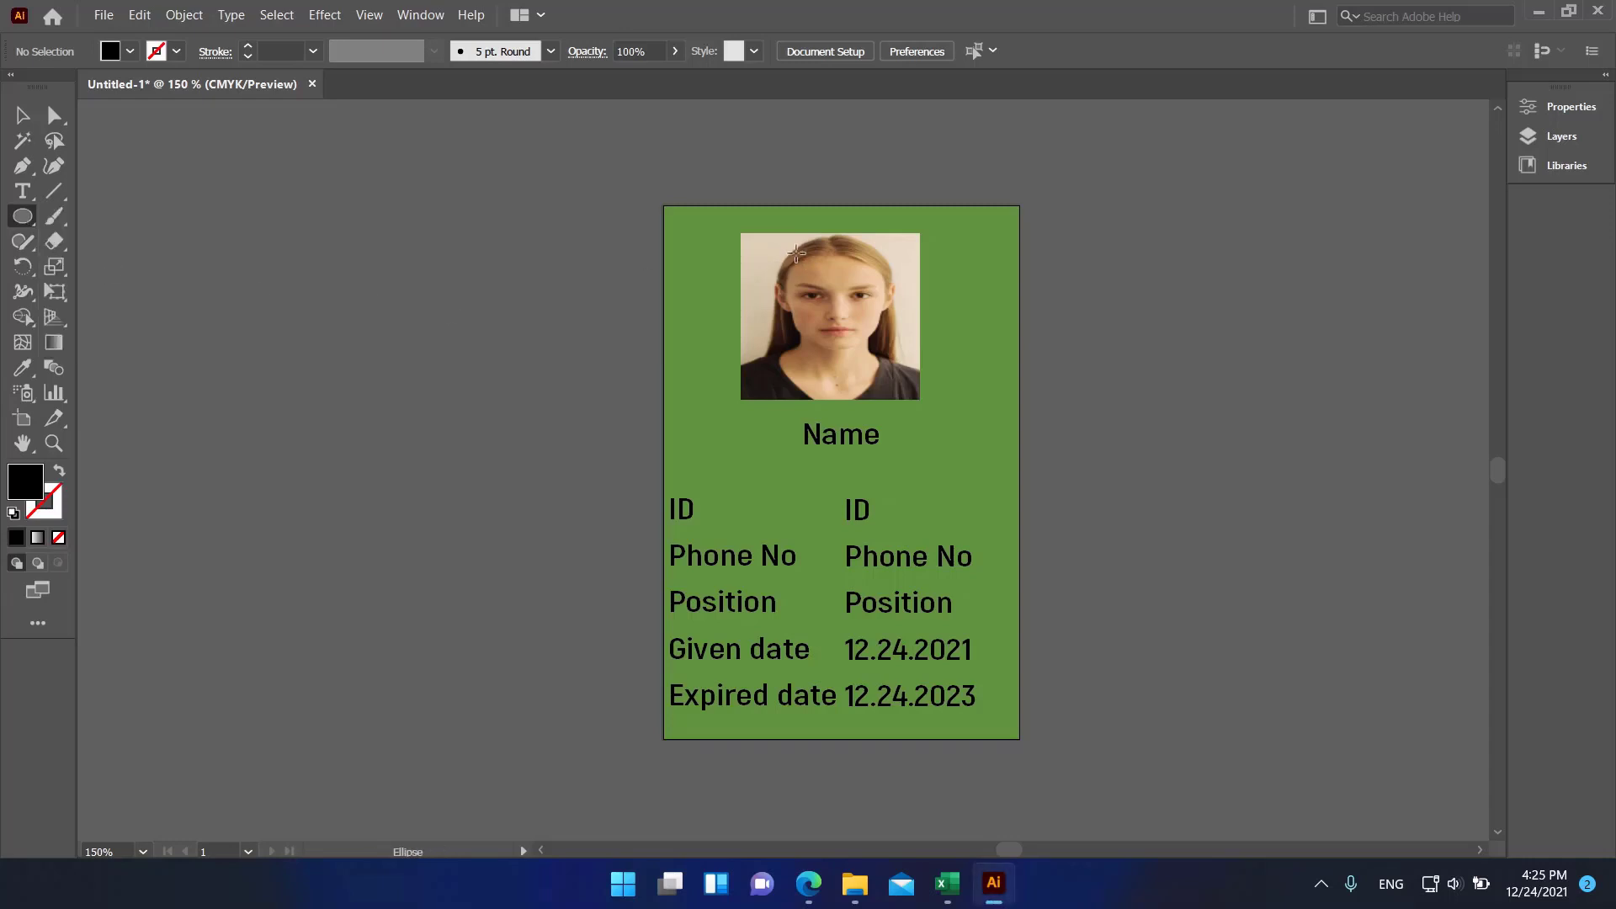
pyautogui.moveTo(774, 248); pyautogui.dragTo(960, 433)
pyautogui.press('v')
pyautogui.moveTo(851, 351); pyautogui.dragTo(815, 324)
pyautogui.click(901, 52)
# - Centre the photo horizontally on the card behind the black circle
pyautogui.click(751, 262)
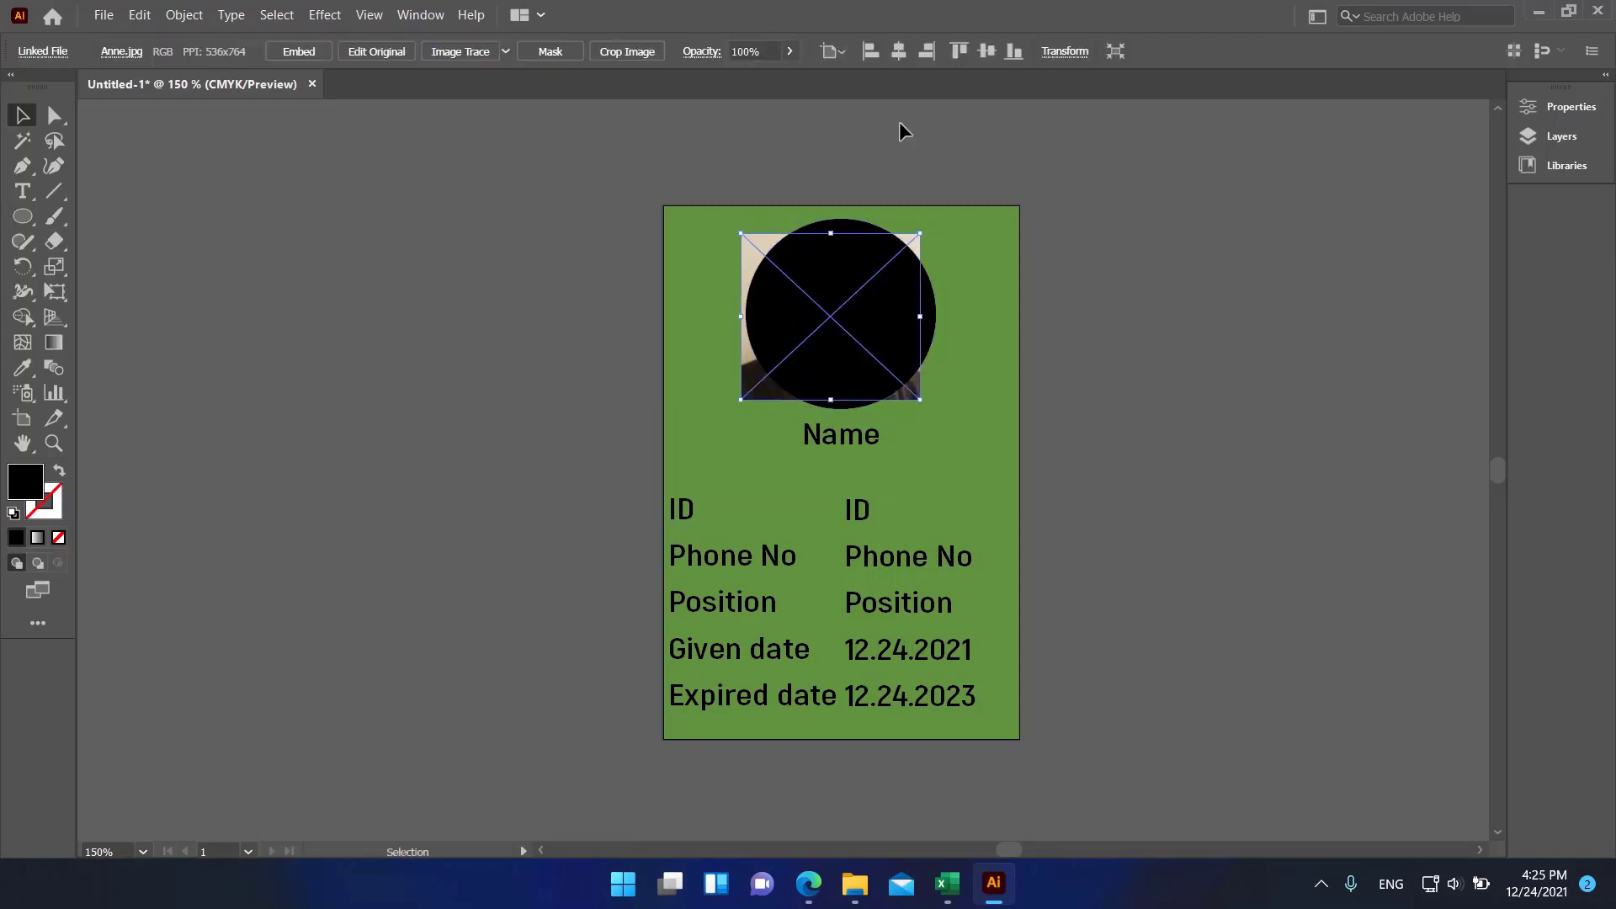
pyautogui.click(899, 52)
pyautogui.click(1077, 314)
# - Clip the photo to the circle by making a clipping mask from the two objects
pyautogui.moveTo(953, 233); pyautogui.dragTo(861, 301)
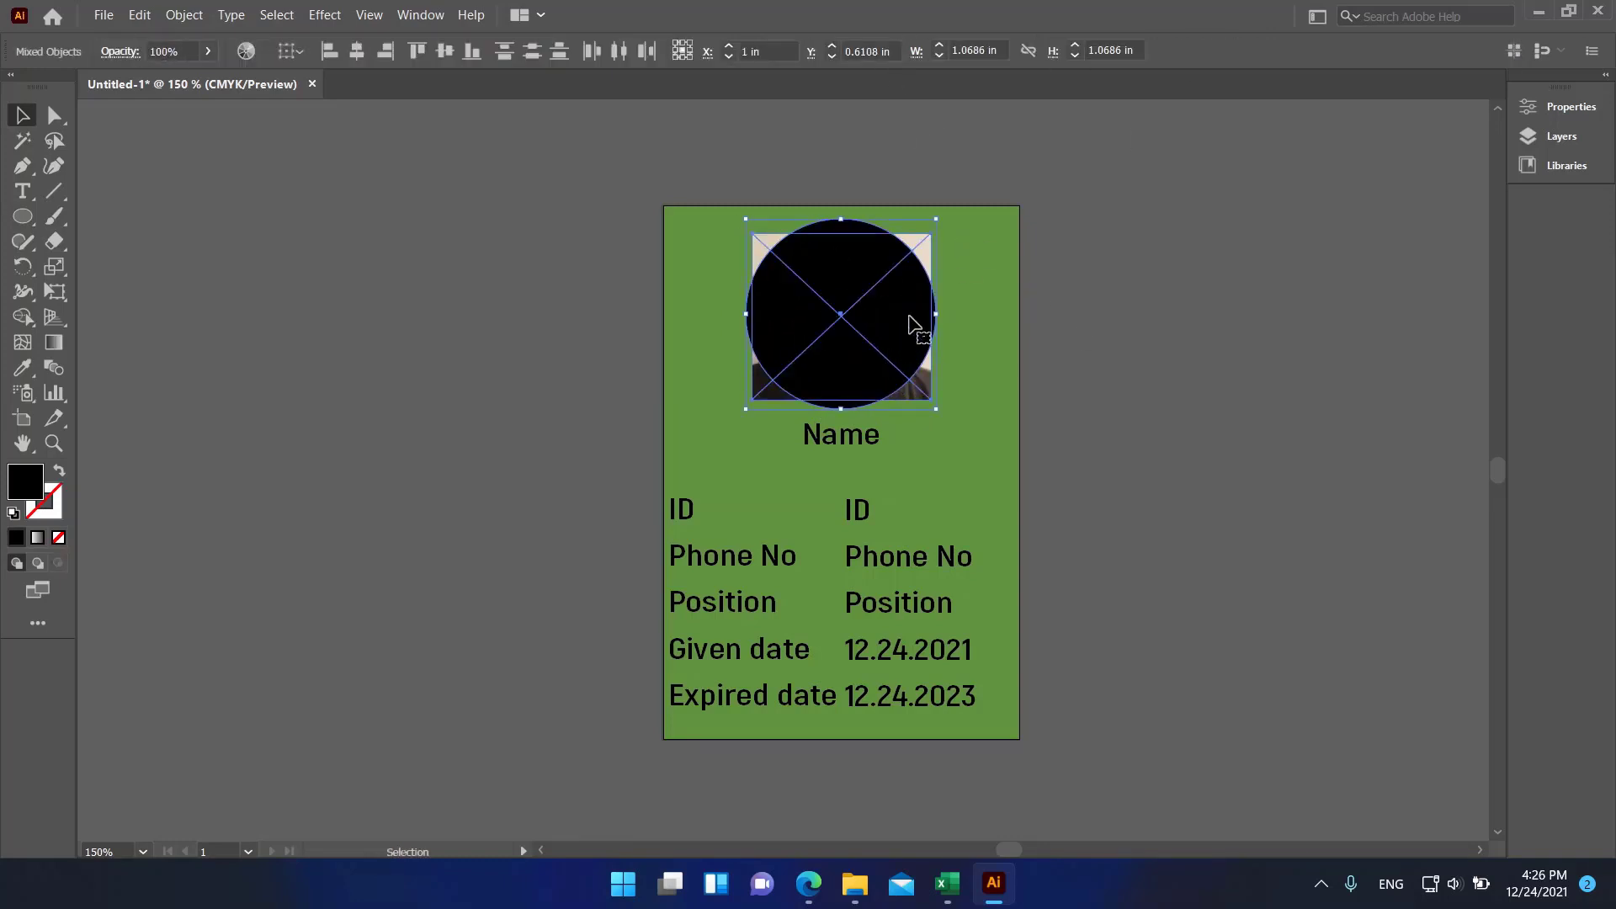
pyautogui.click(963, 279)
pyautogui.click(922, 239)
pyautogui.keyDown('shift'); pyautogui.click(900, 297); pyautogui.keyUp('shift')
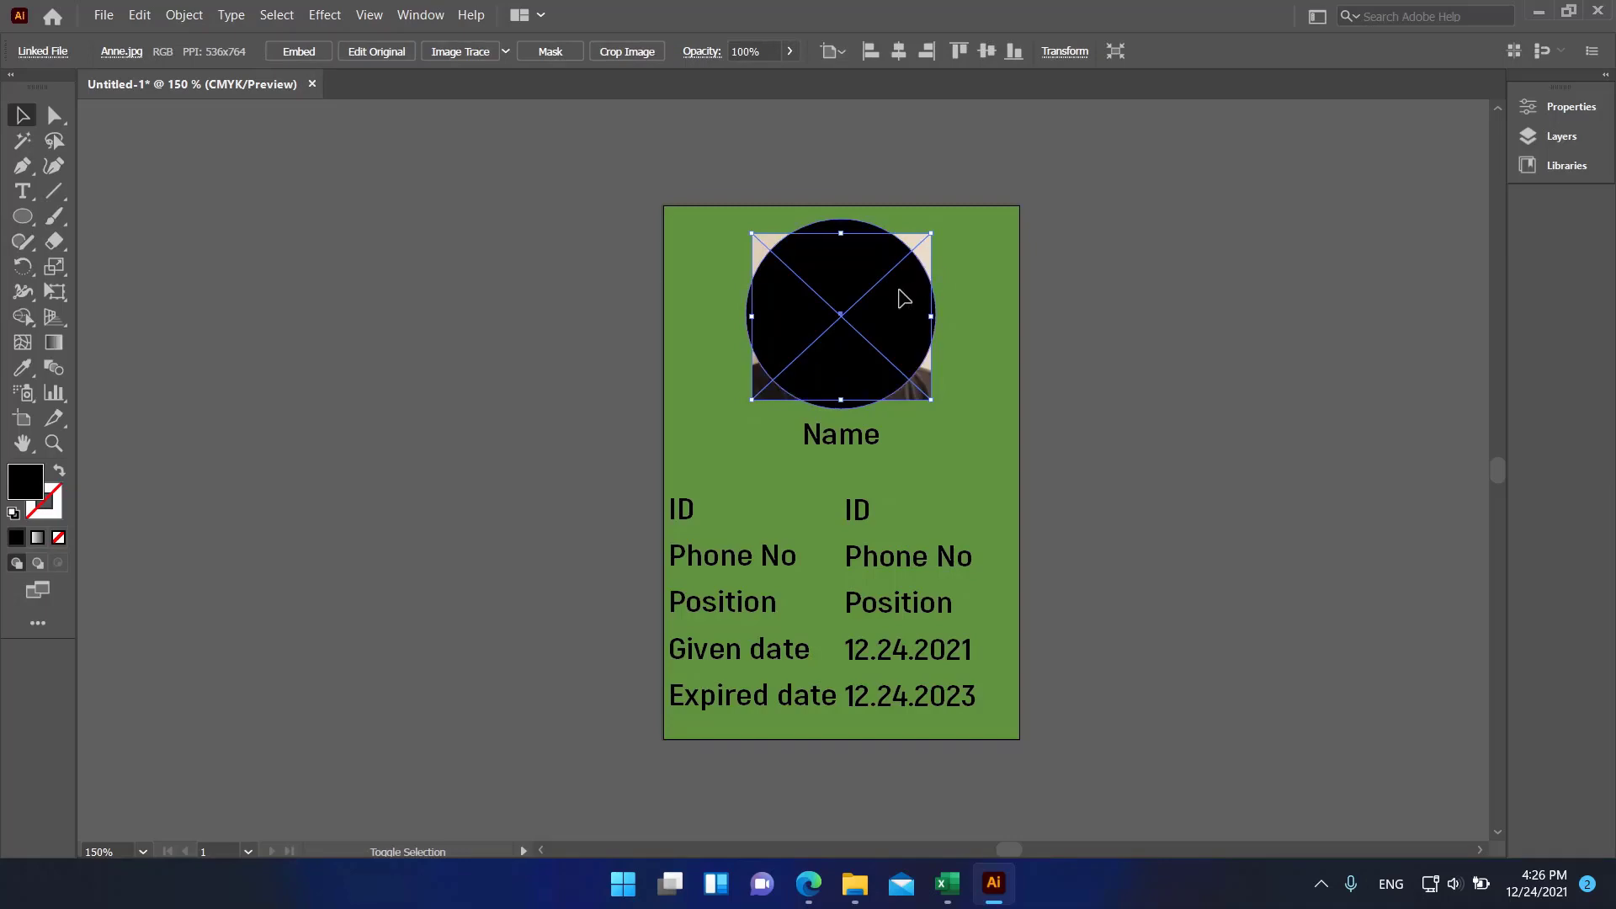
pyautogui.click(183, 14)
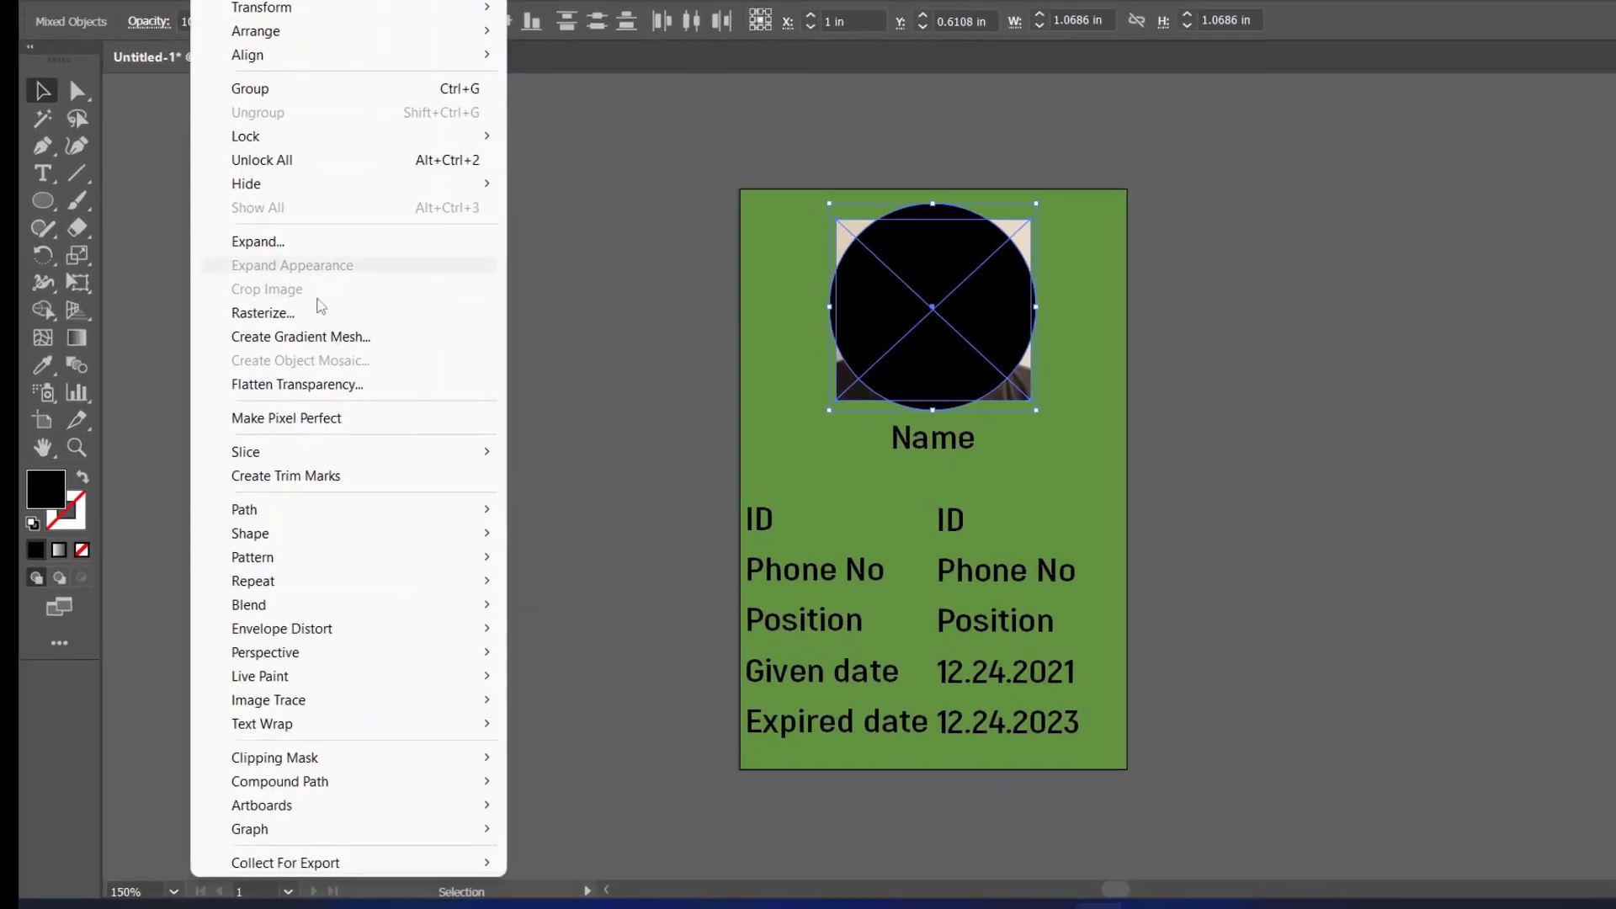
pyautogui.moveTo(458, 758)
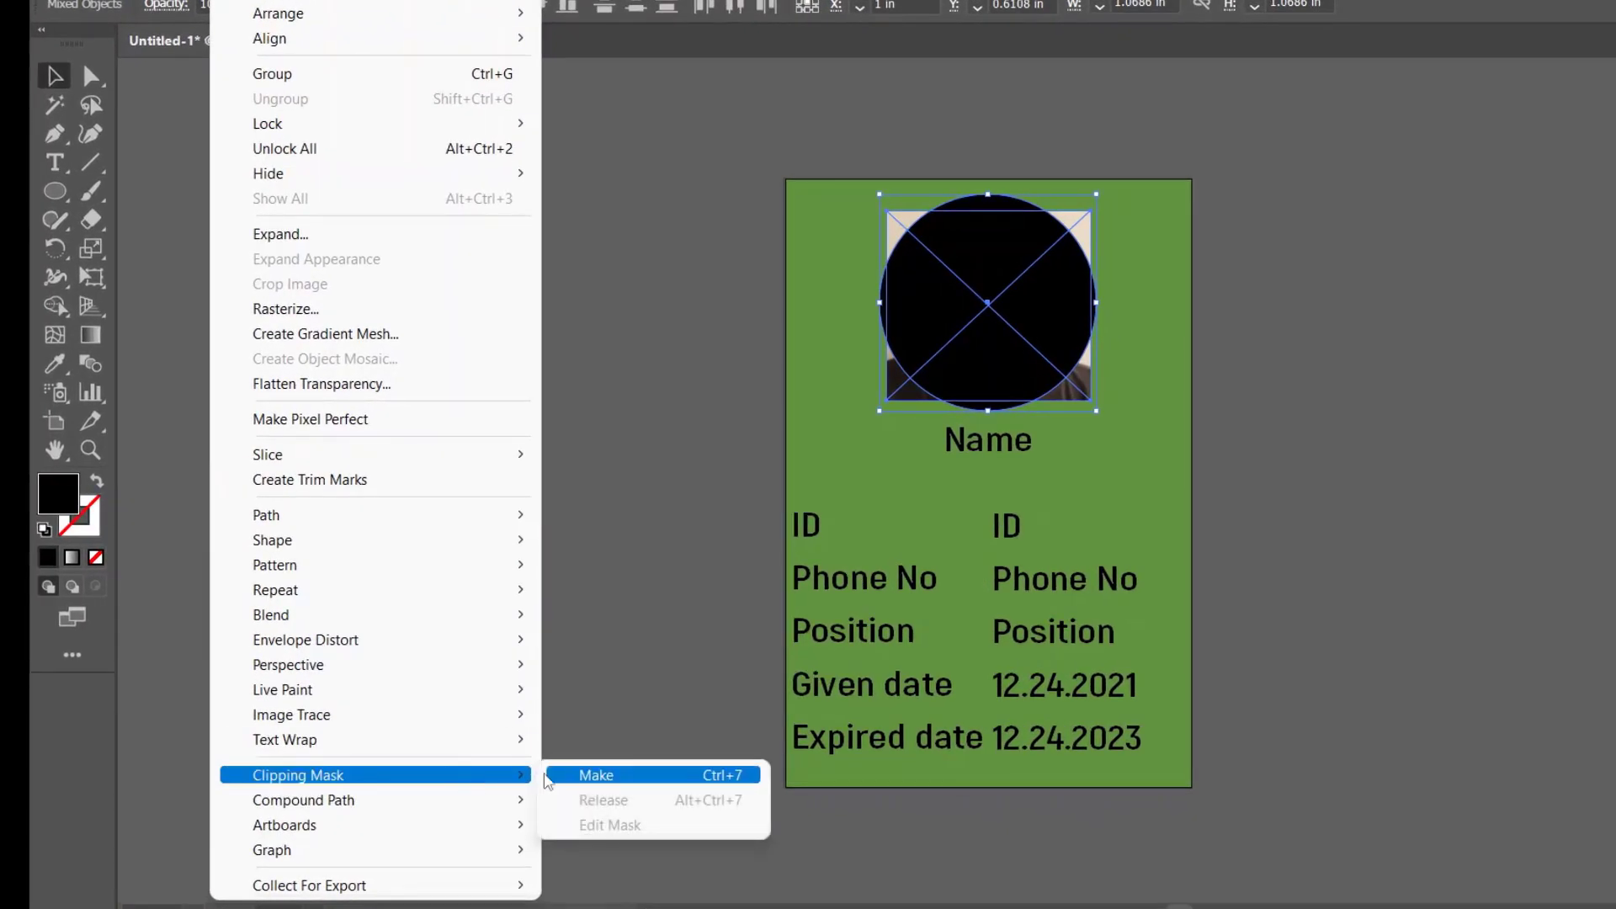
pyautogui.click(532, 757)
pyautogui.click(507, 511)
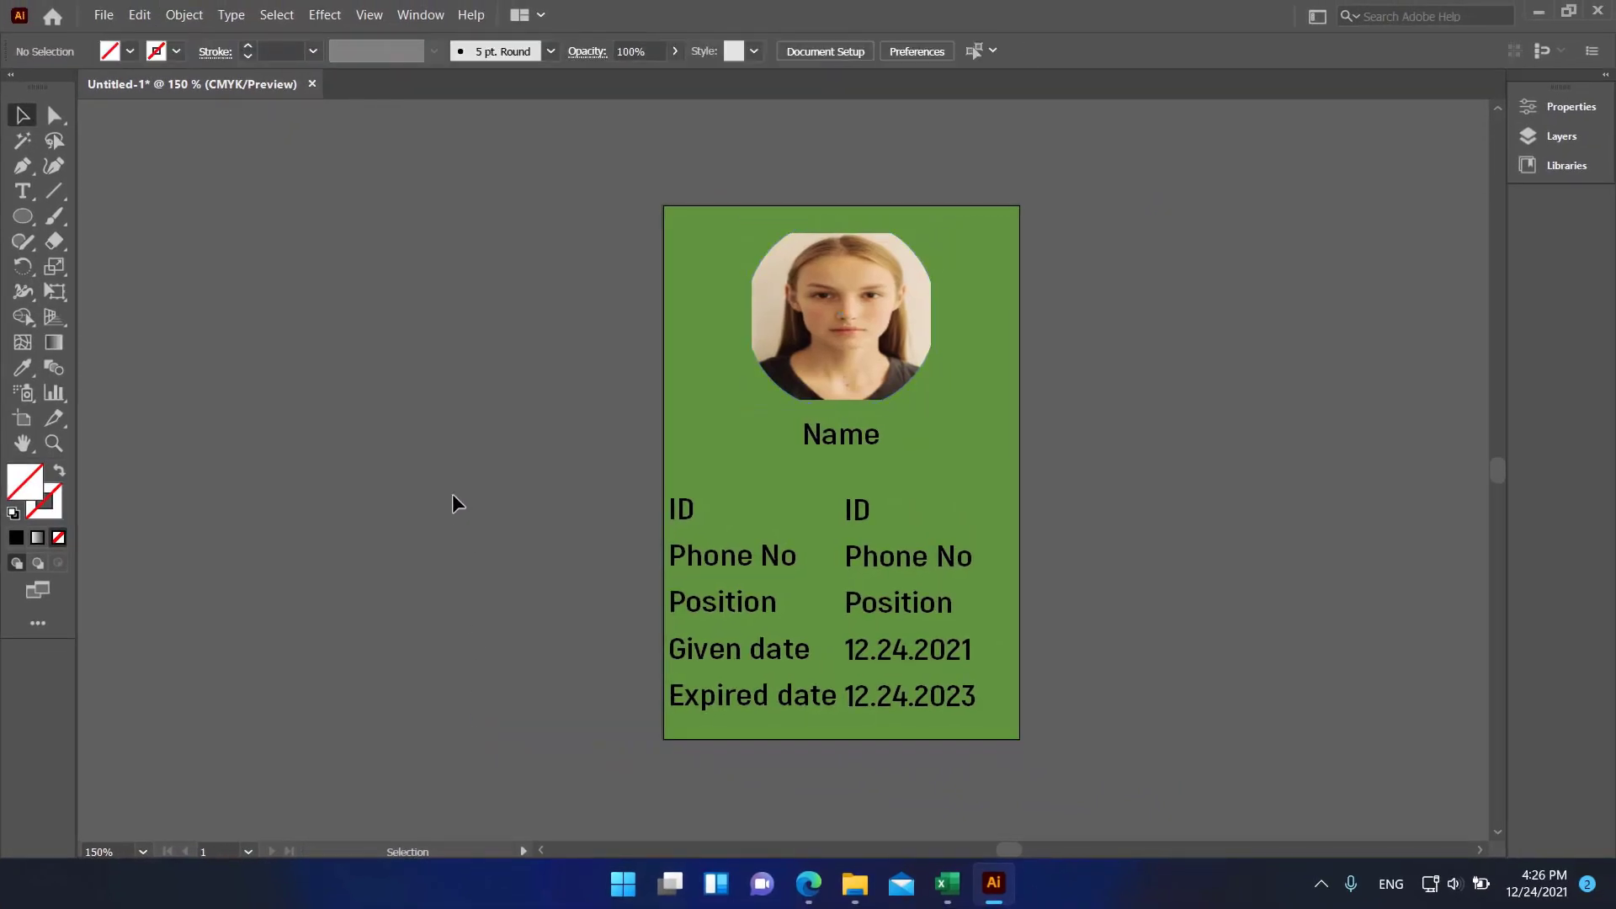
# - Edit the clipping mask's contents and stretch the photo on all four sides until it fills the circle
pyautogui.click(831, 313)
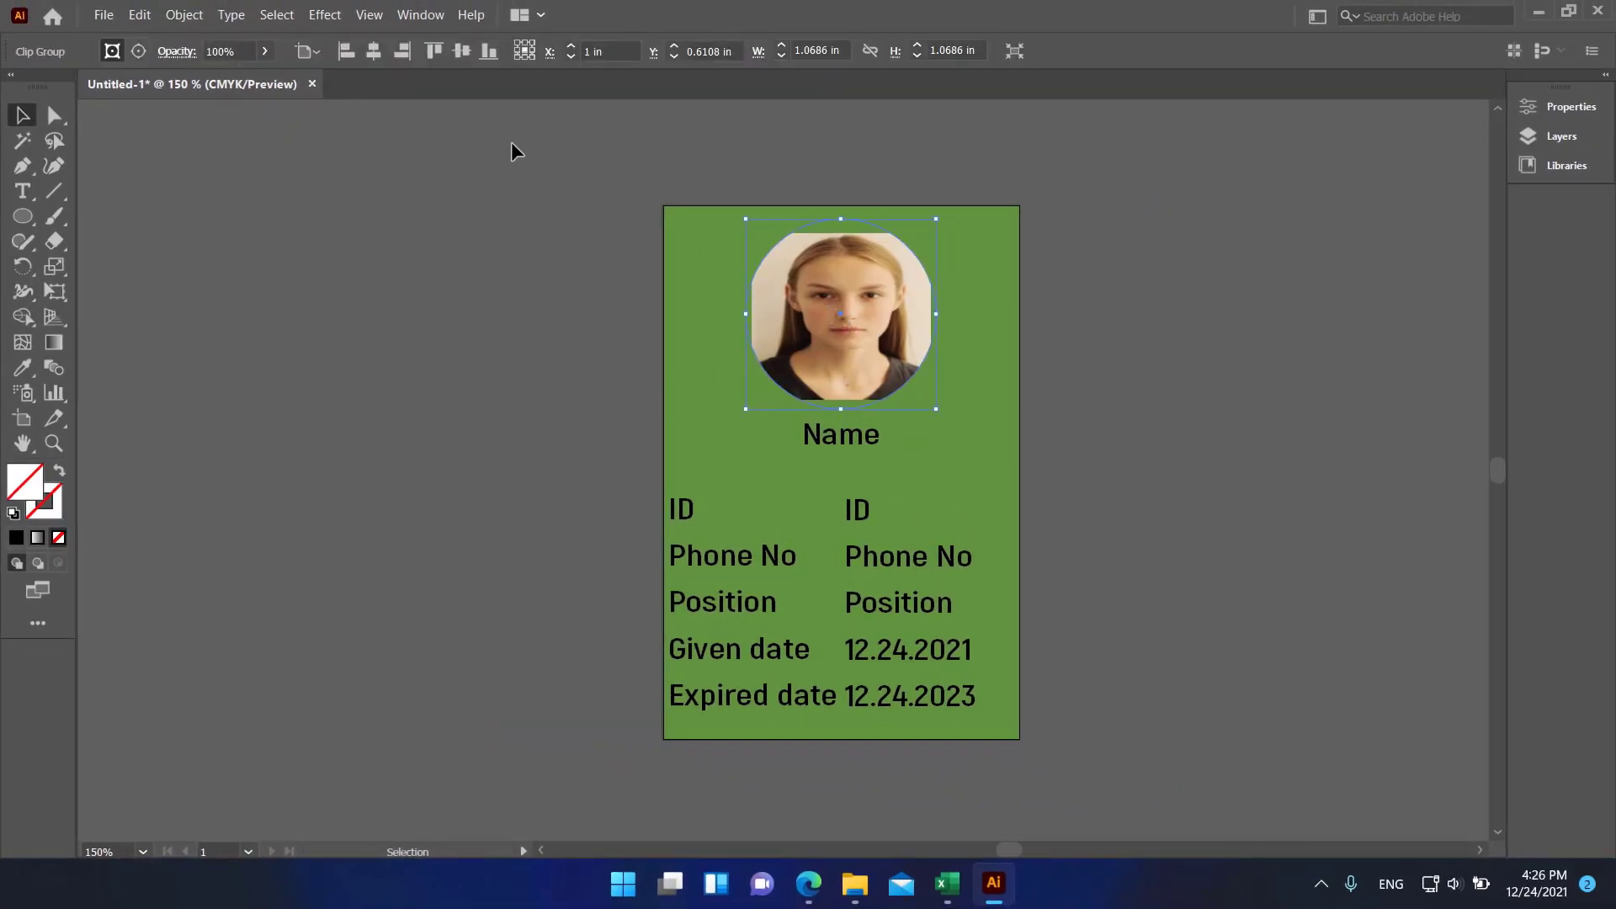
pyautogui.click(184, 15)
pyautogui.moveTo(416, 738)
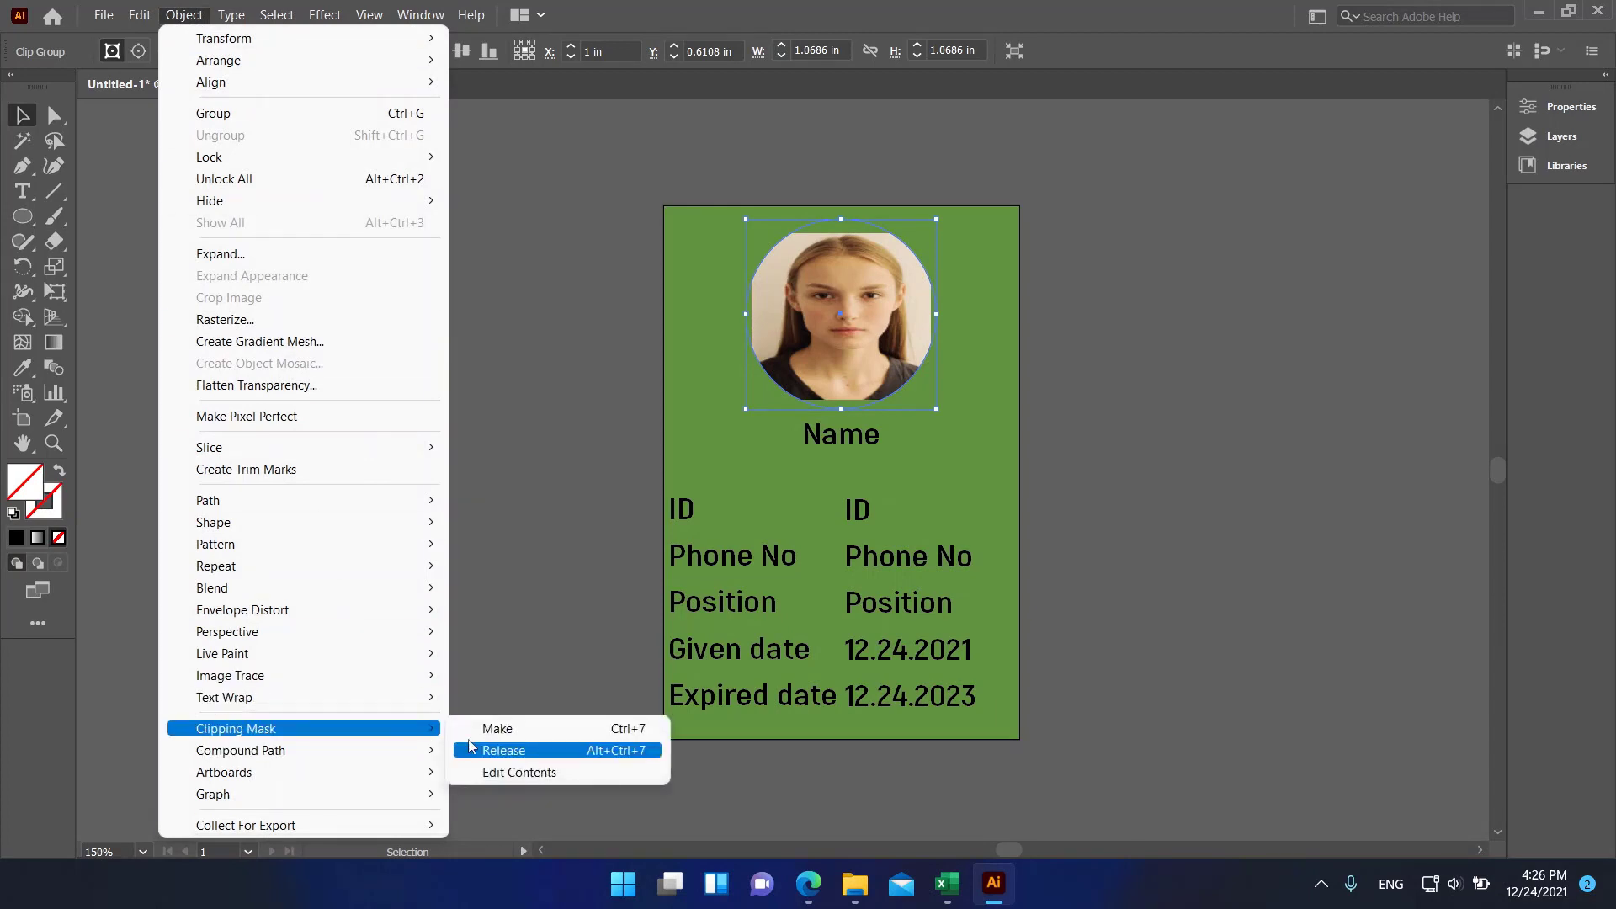
pyautogui.click(502, 772)
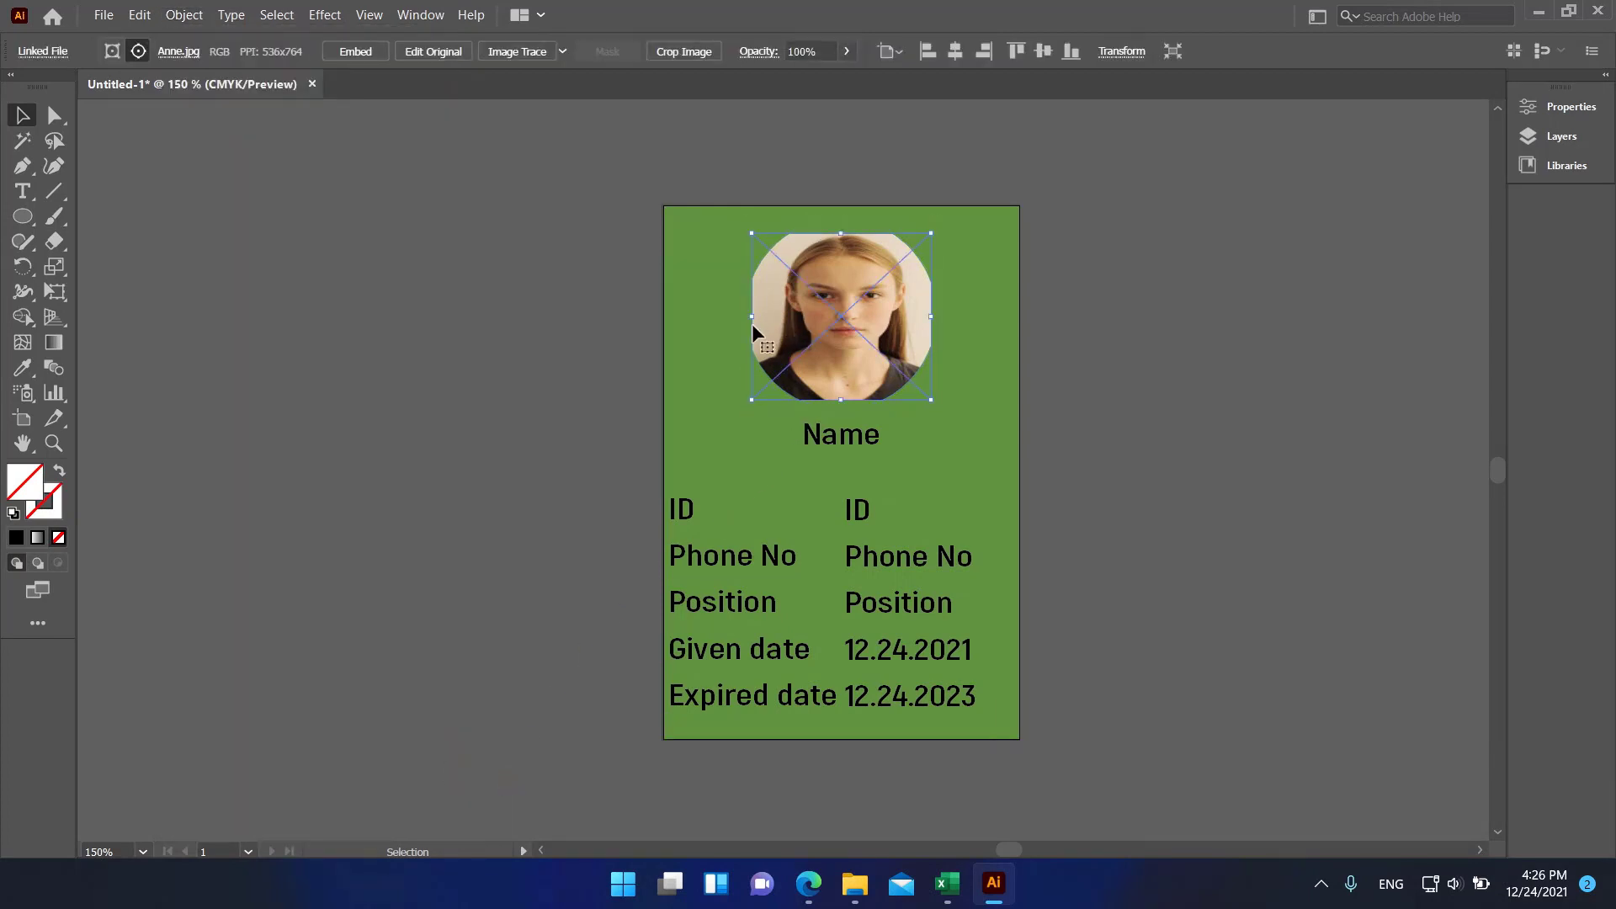
pyautogui.moveTo(749, 318); pyautogui.dragTo(742, 318)
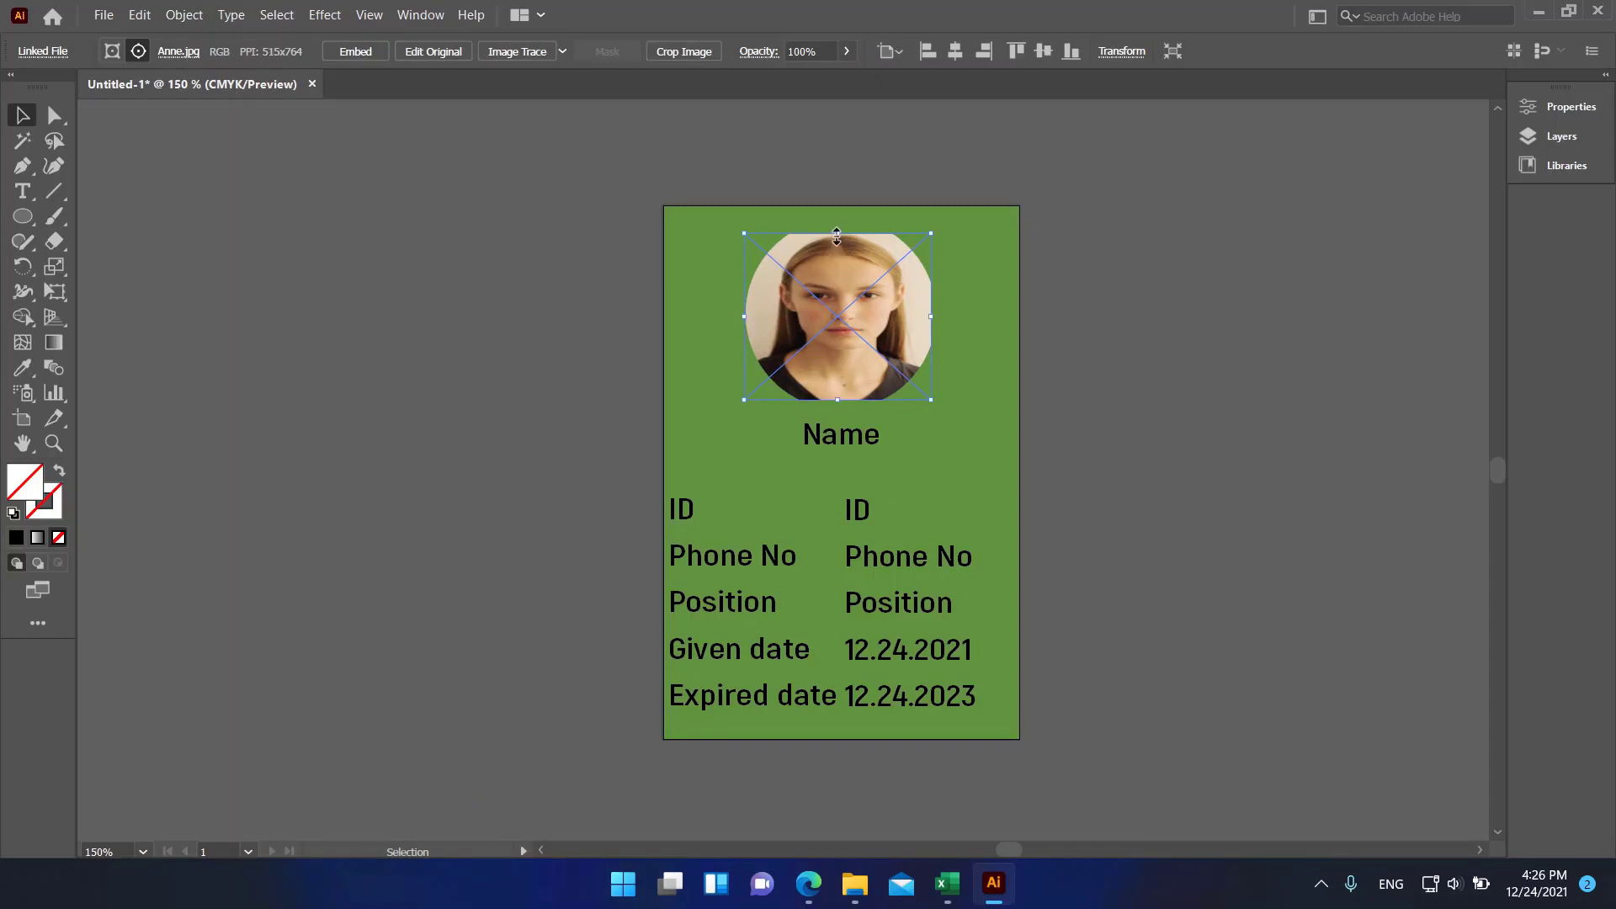
pyautogui.moveTo(837, 236); pyautogui.dragTo(836, 220)
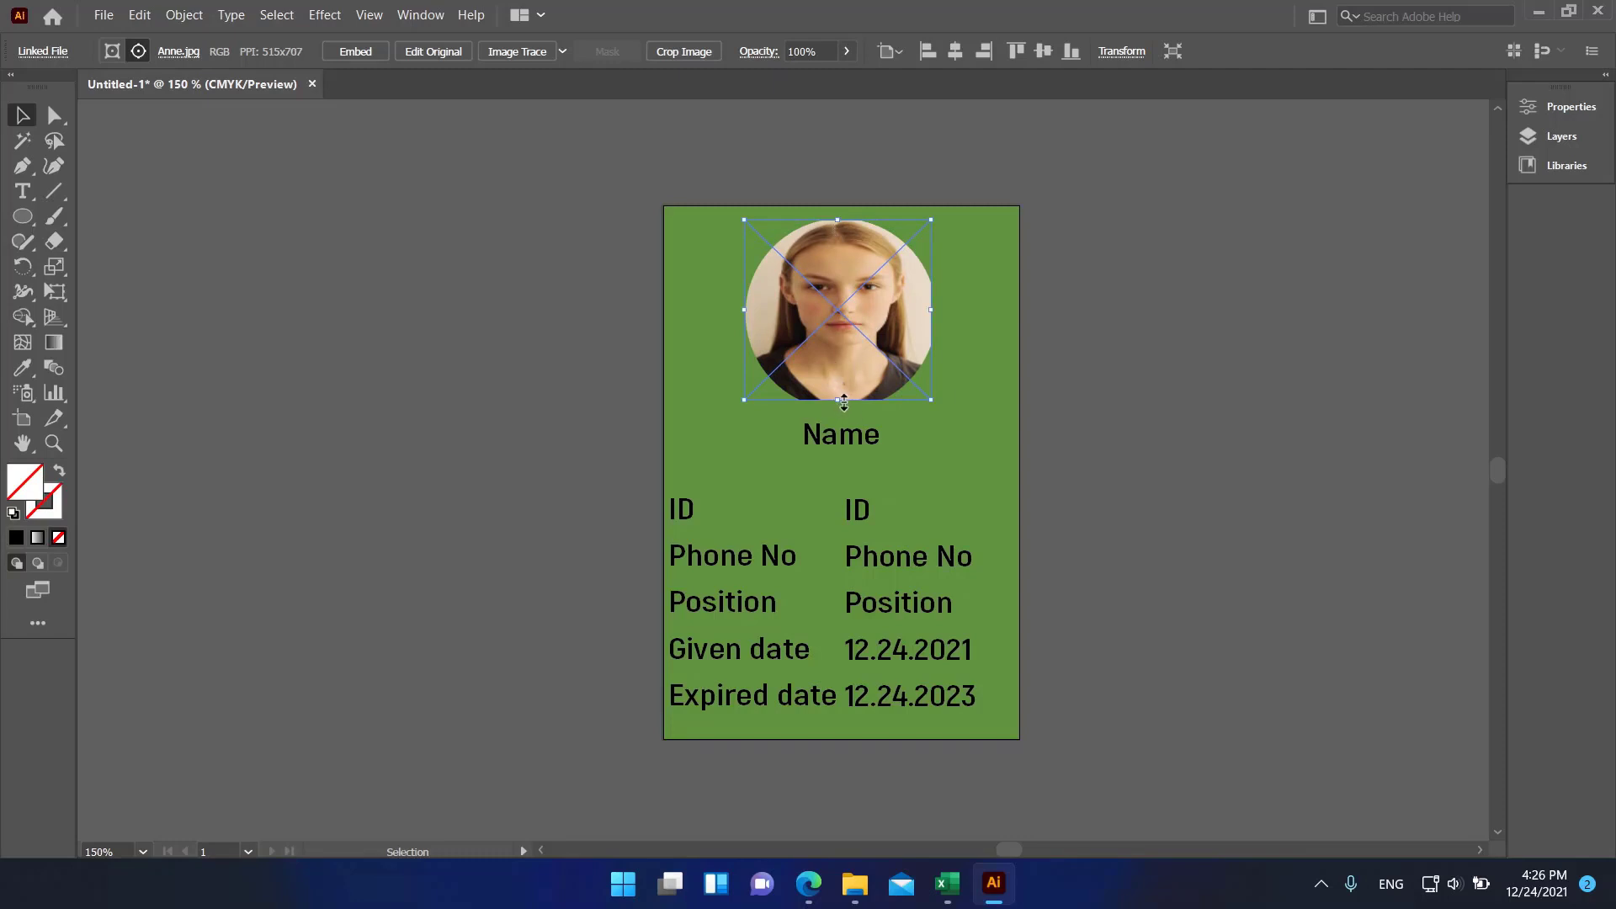
pyautogui.moveTo(843, 403); pyautogui.dragTo(840, 415)
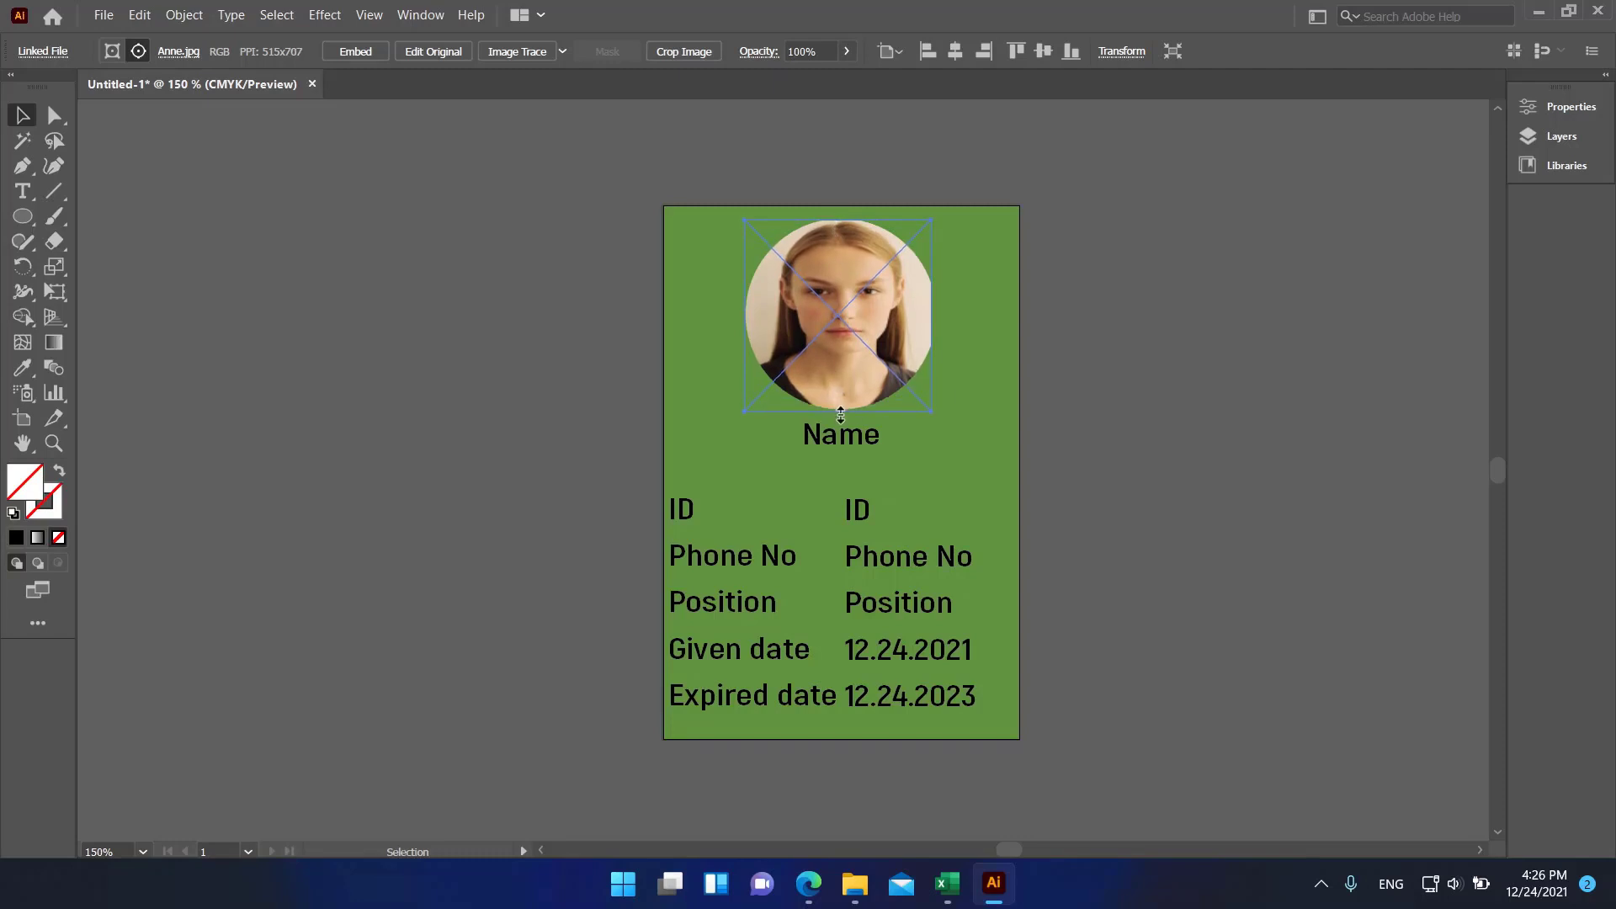
pyautogui.moveTo(936, 316); pyautogui.dragTo(941, 318)
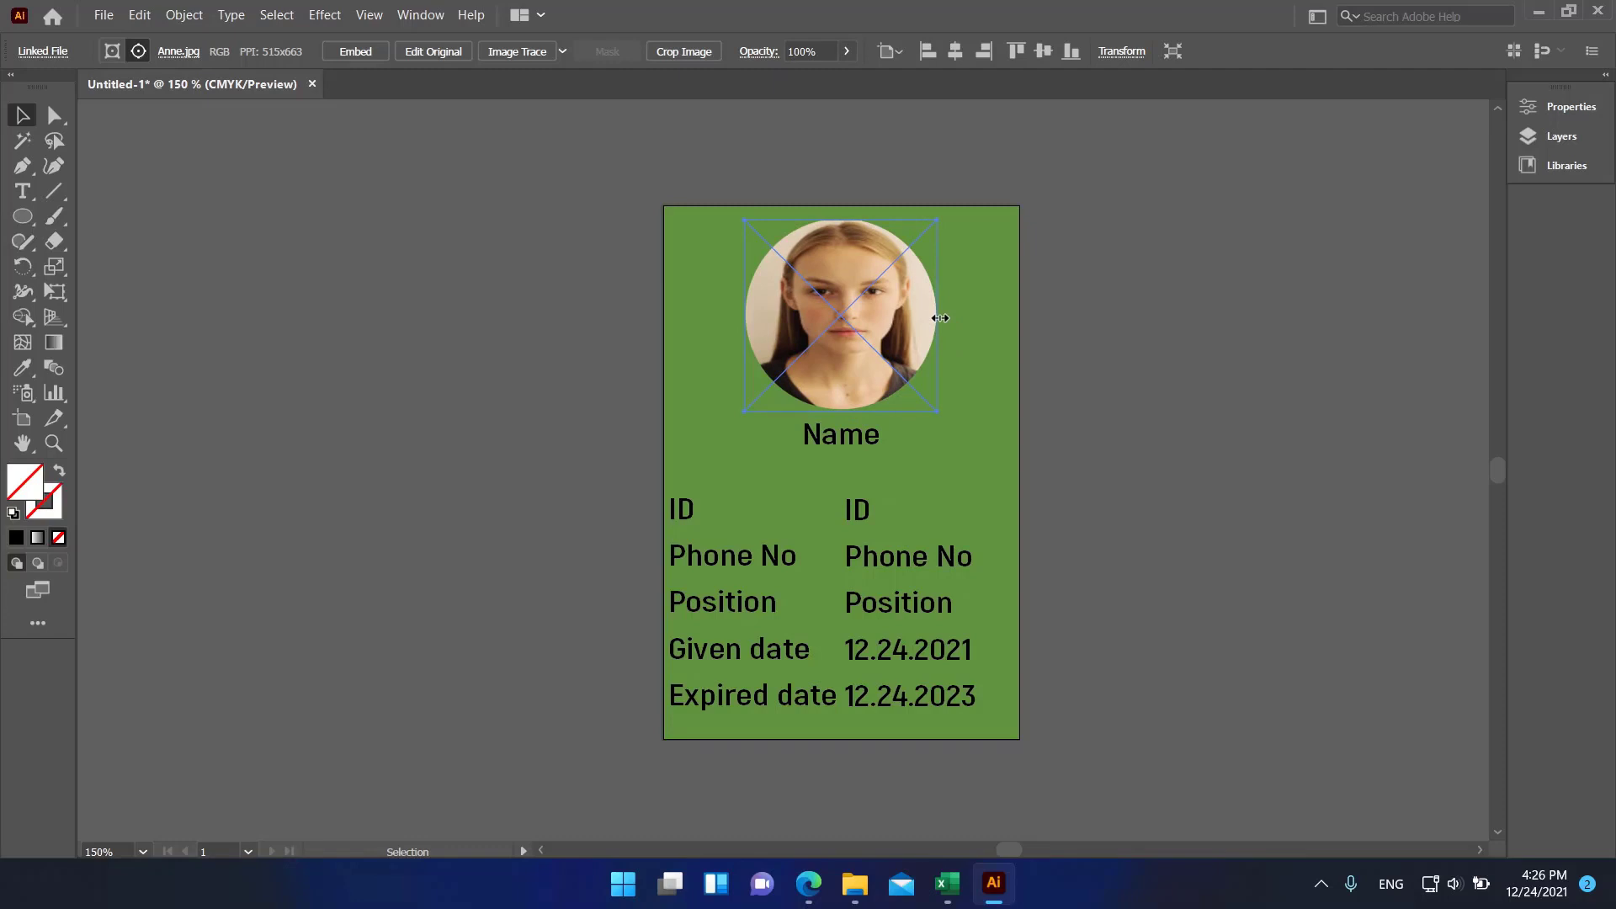
pyautogui.click(1042, 500)
# - Move the Name text slightly down, away from the circular photo
pyautogui.moveTo(852, 438); pyautogui.dragTo(851, 452)
pyautogui.click(1077, 497)
# - Nudge the column with the date values slightly right and widen it towards the card's right edge
pyautogui.click(847, 708)
pyautogui.press('Right')
pyautogui.press('Right')
pyautogui.press('Right')
pyautogui.press('Right')
pyautogui.press('Right')
pyautogui.press('Right')
pyautogui.press('Right')
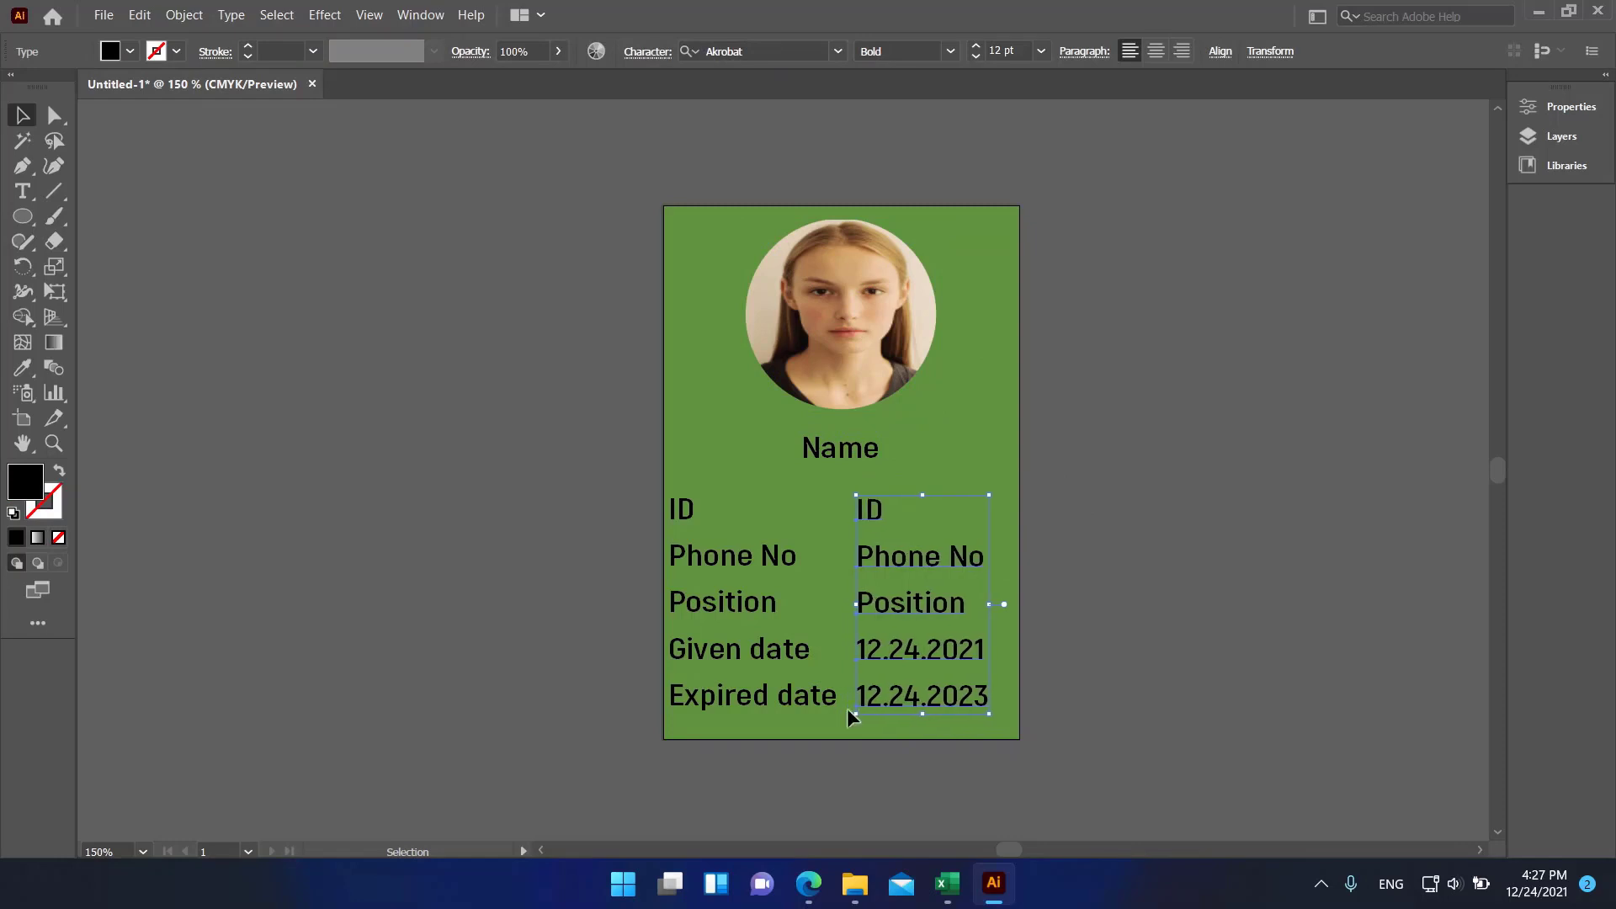
pyautogui.moveTo(998, 605); pyautogui.dragTo(1014, 606)
pyautogui.click(1087, 608)
# - Nudge the original label column slightly right and scale it down a little proportionally
pyautogui.click(731, 694)
pyautogui.press('Right')
pyautogui.press('Right')
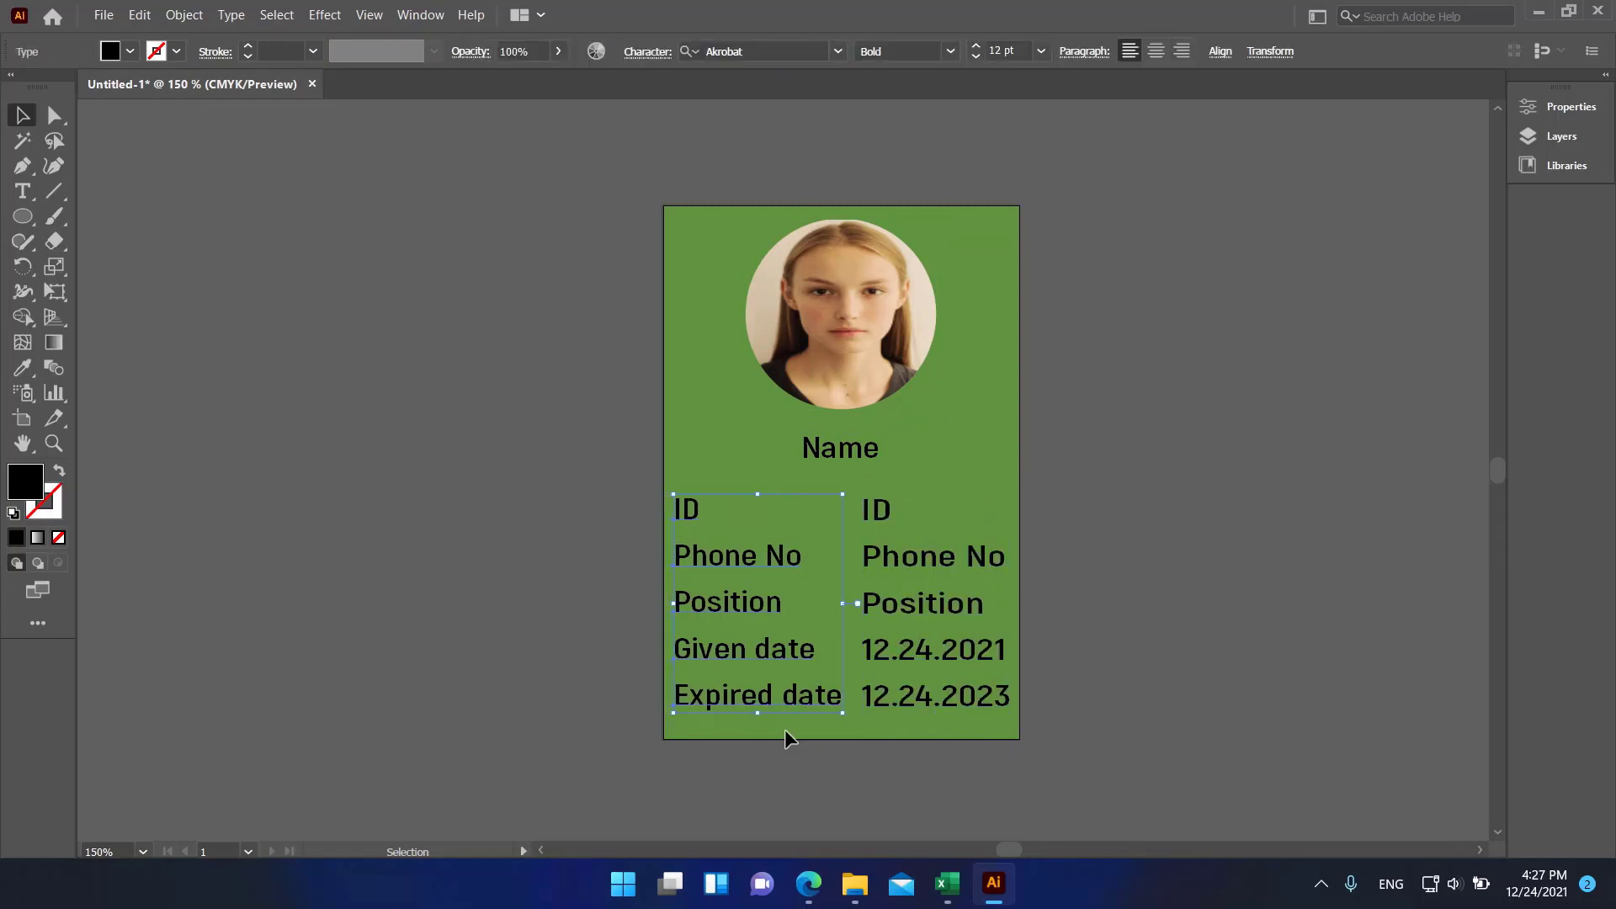
pyautogui.keyDown('shift'); pyautogui.moveTo(843, 603); pyautogui.dragTo(838, 604); pyautogui.keyUp('shift')
pyautogui.click(1034, 523)
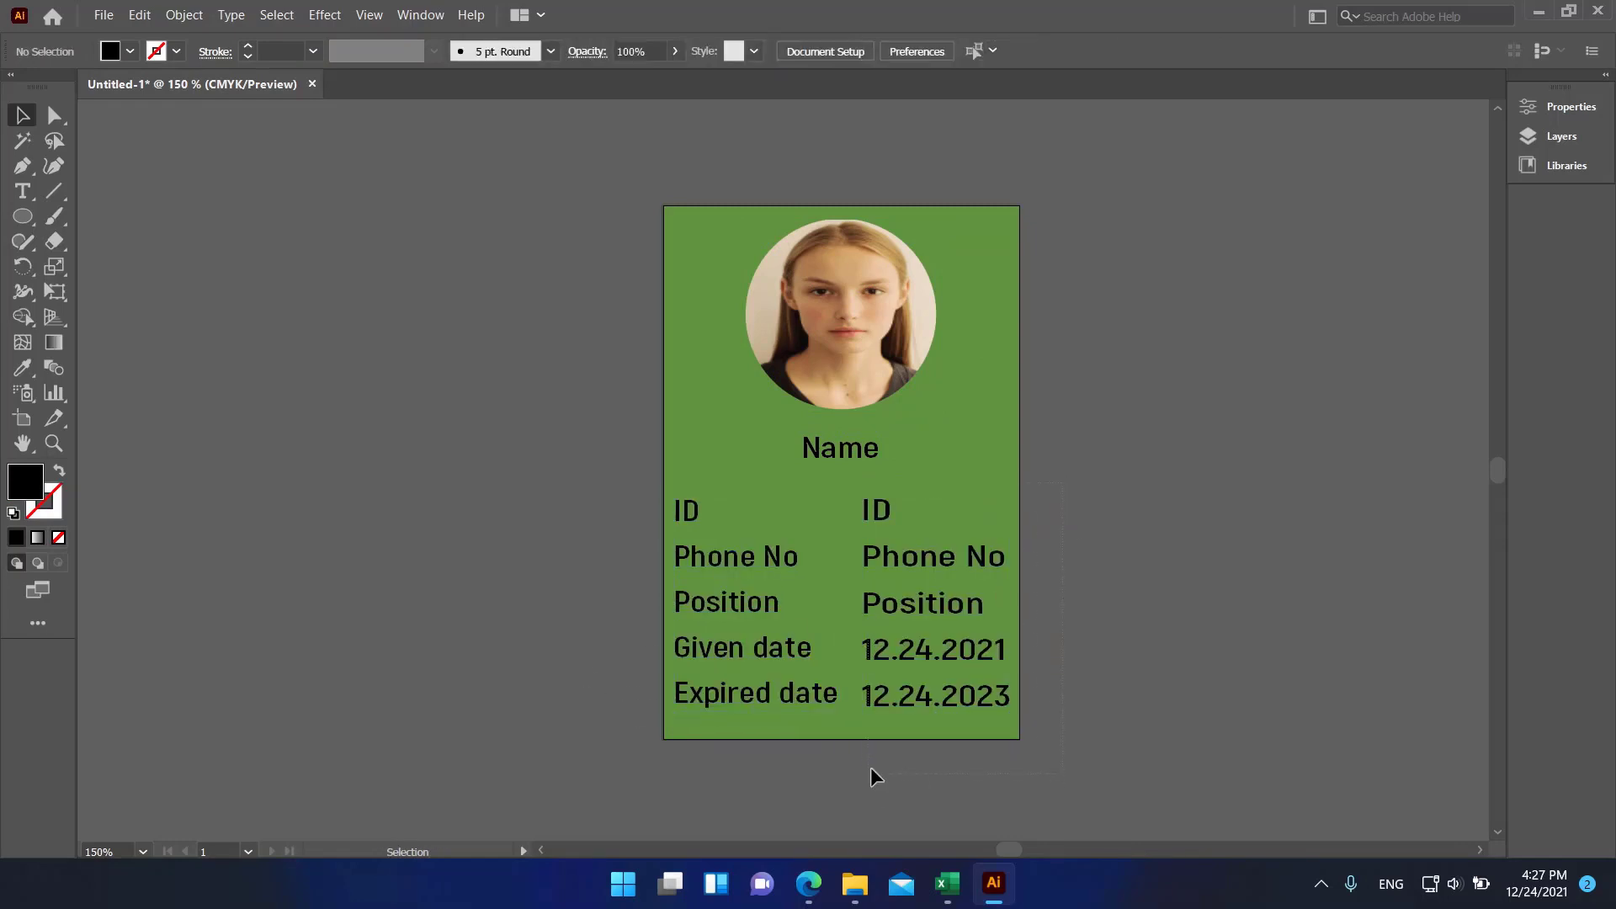
# - Nudge the date value column slightly left to leave a margin at the card's right edge
pyautogui.click(880, 704)
pyautogui.press('Left')
pyautogui.press('Left')
pyautogui.press('Left')
pyautogui.click(881, 751)
# - Edit the contents of the photo's clipping mask again and adjust the photo's fit slightly within the circle
pyautogui.click(848, 378)
pyautogui.click(998, 482)
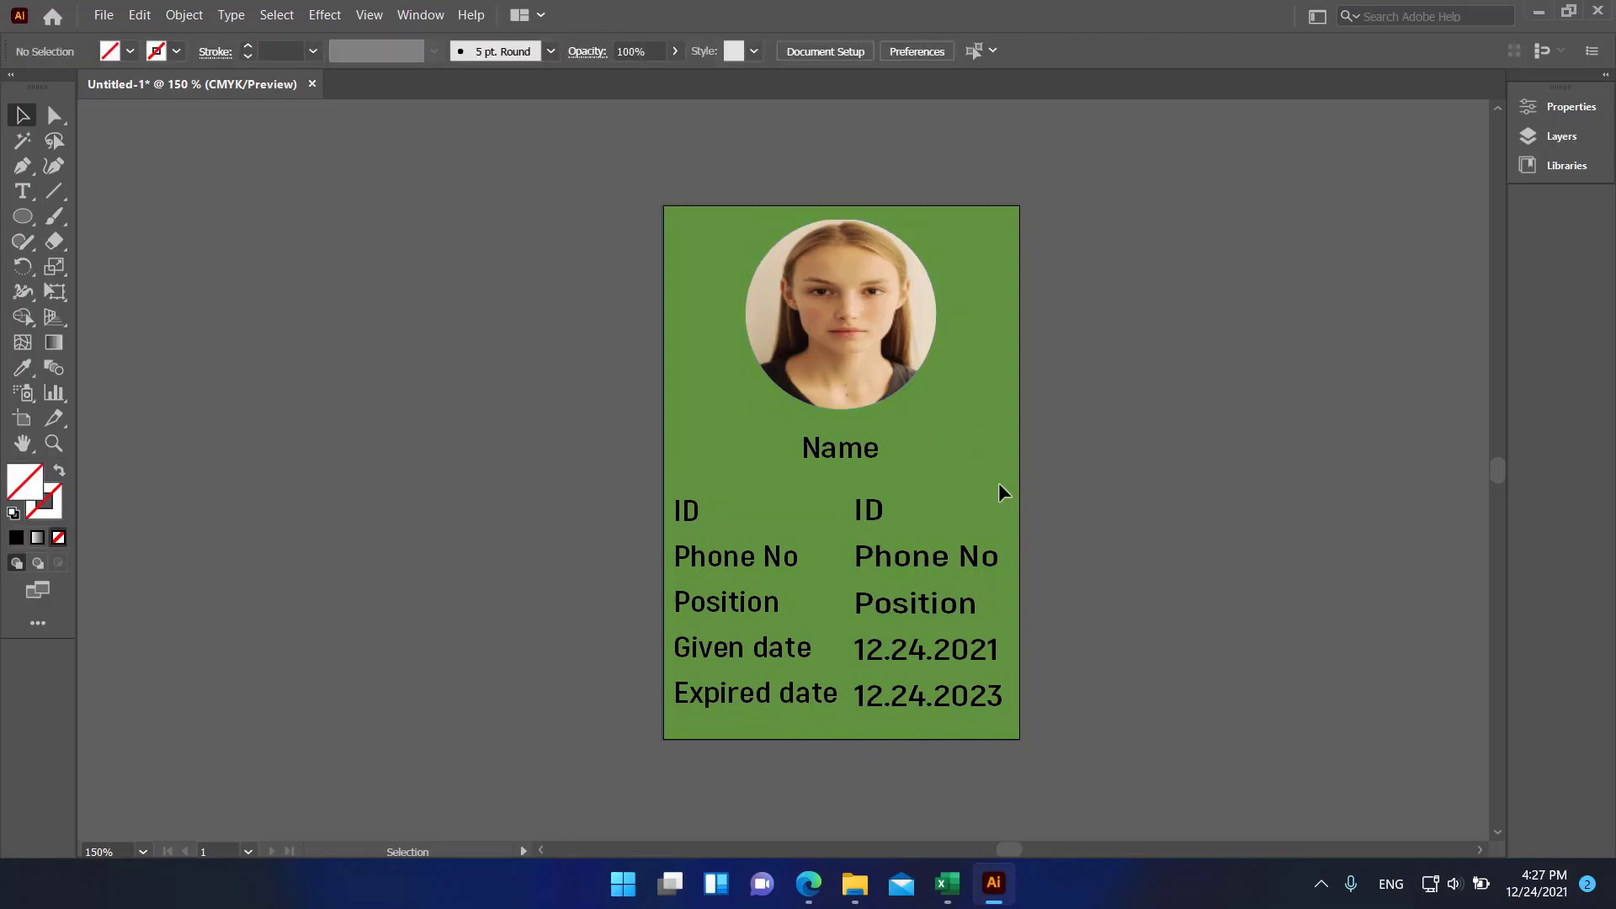
pyautogui.moveTo(253, 728)
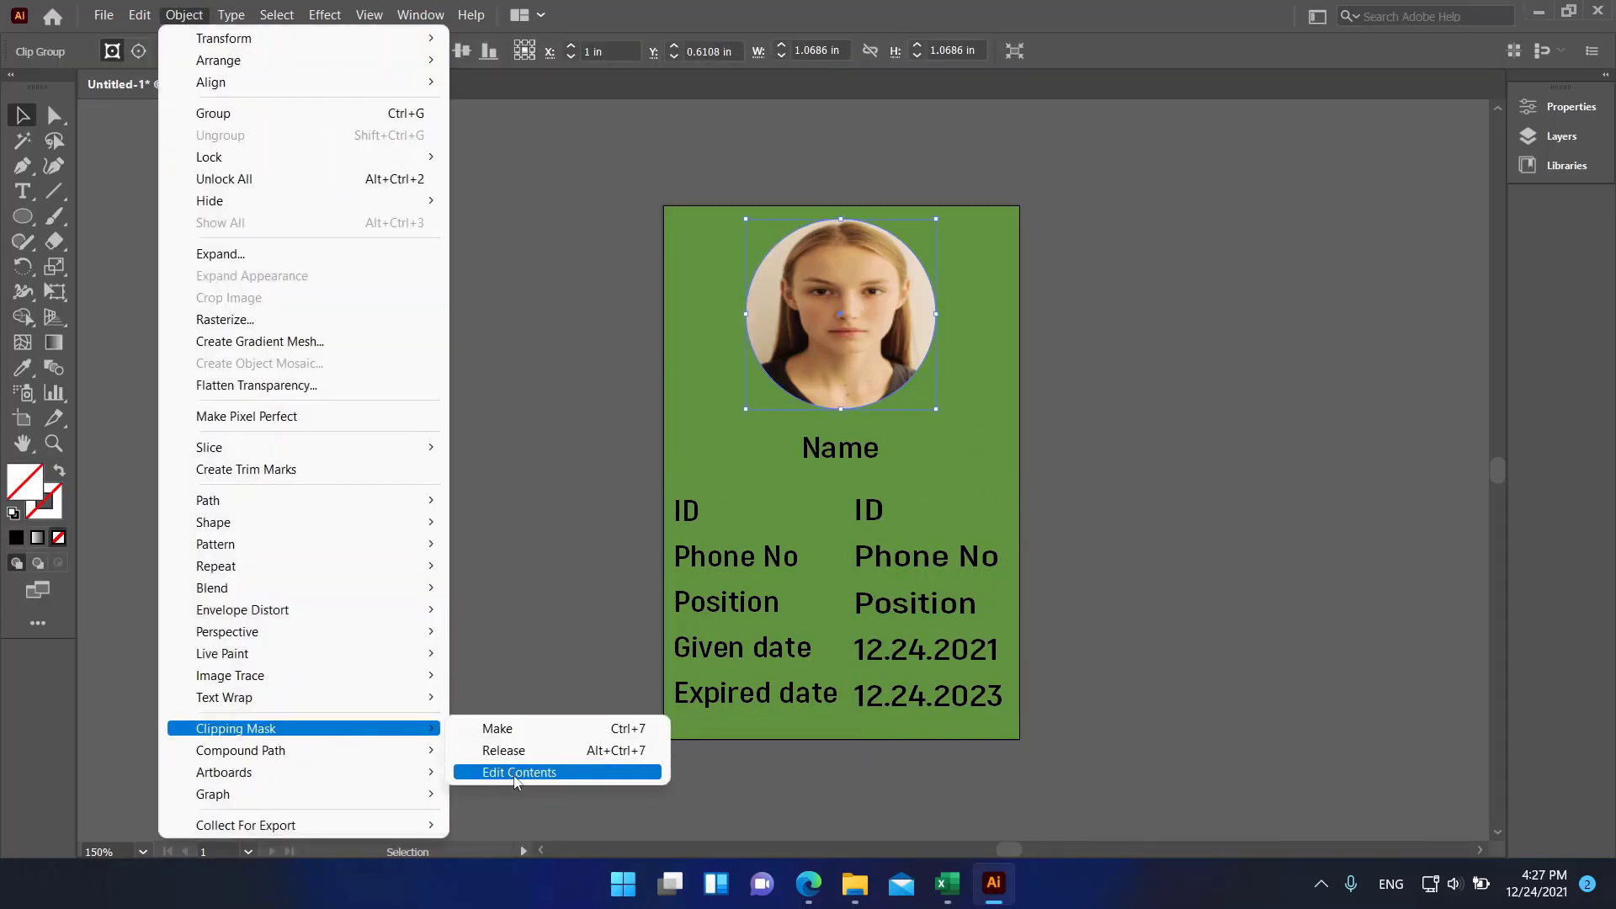
pyautogui.click(505, 776)
pyautogui.click(674, 399)
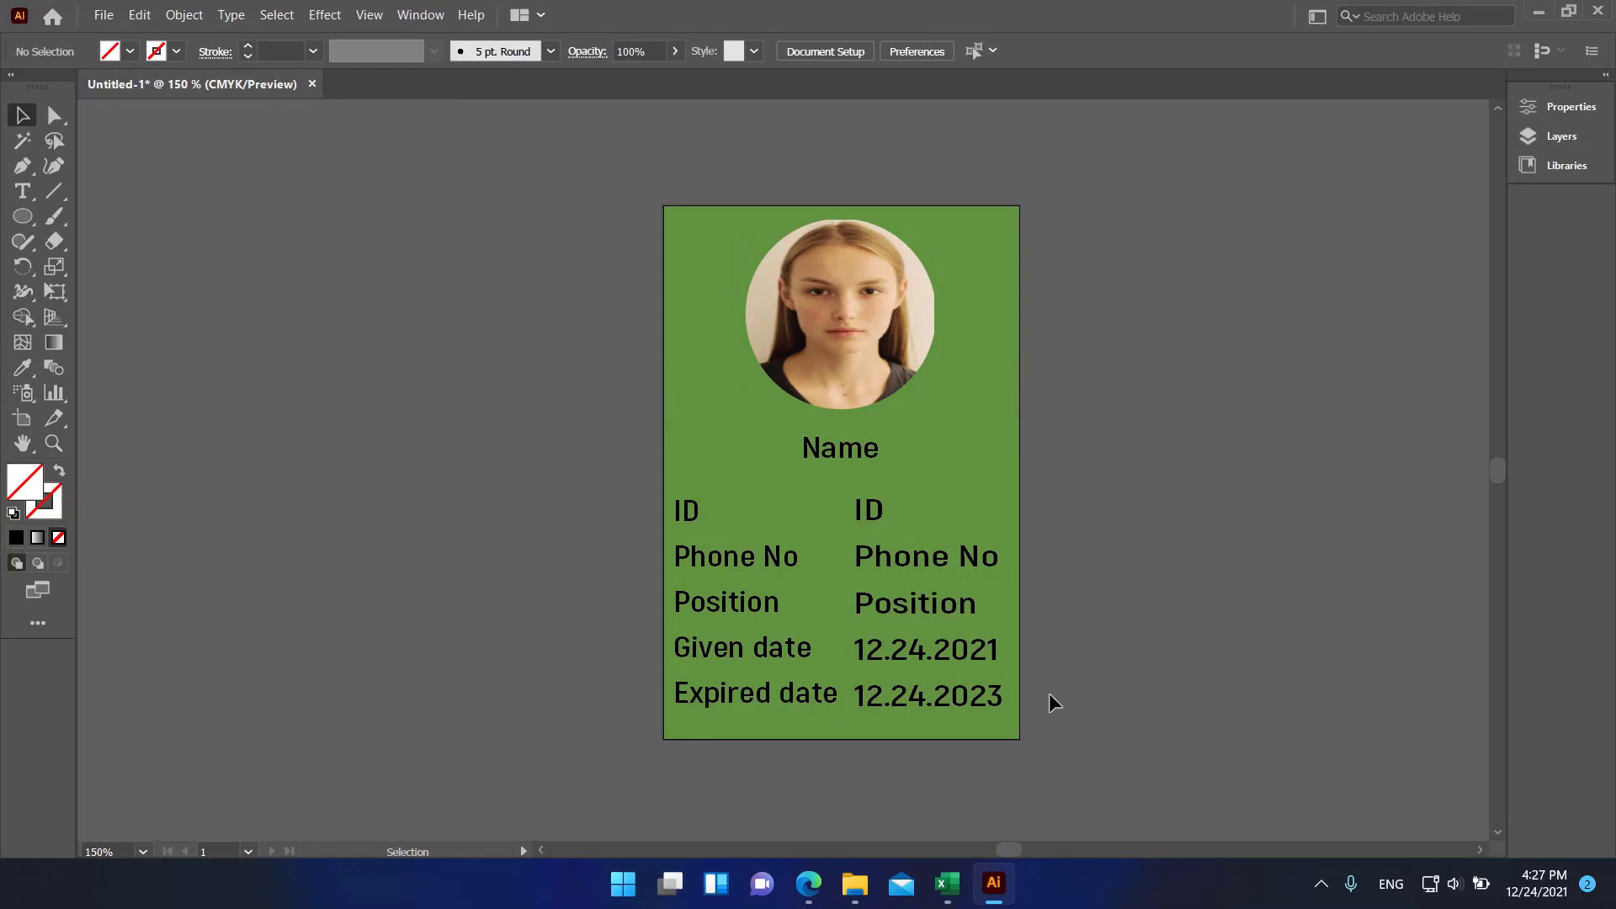
# - Switch to the Edge browser and open Google Sheets at spreadsheet.google.com
pyautogui.click(812, 886)
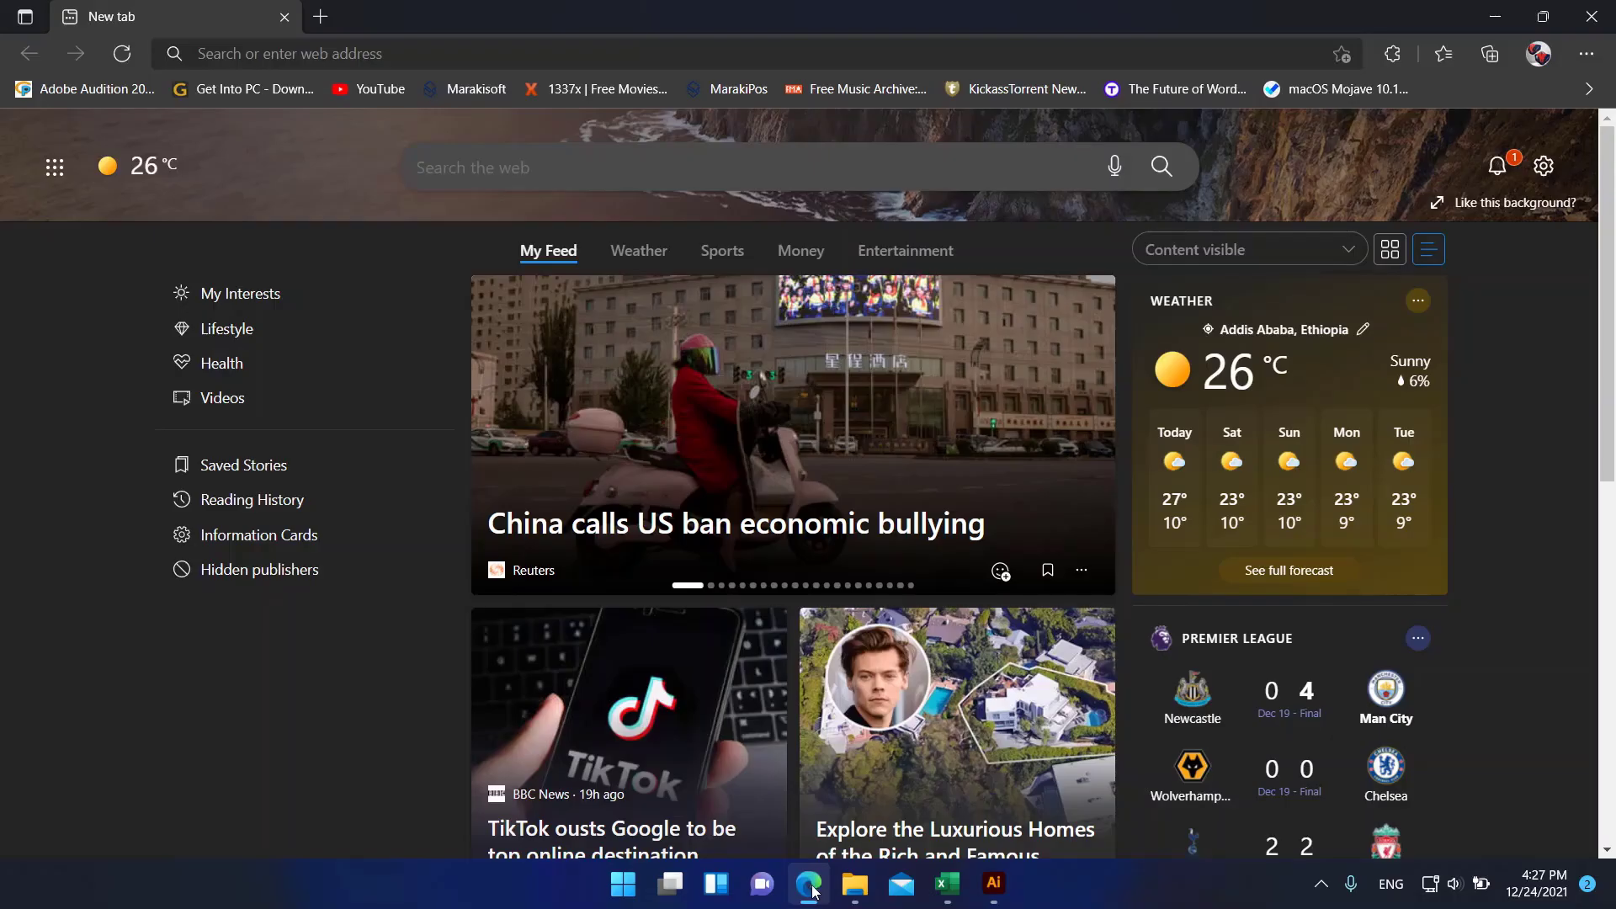
pyautogui.click(268, 52)
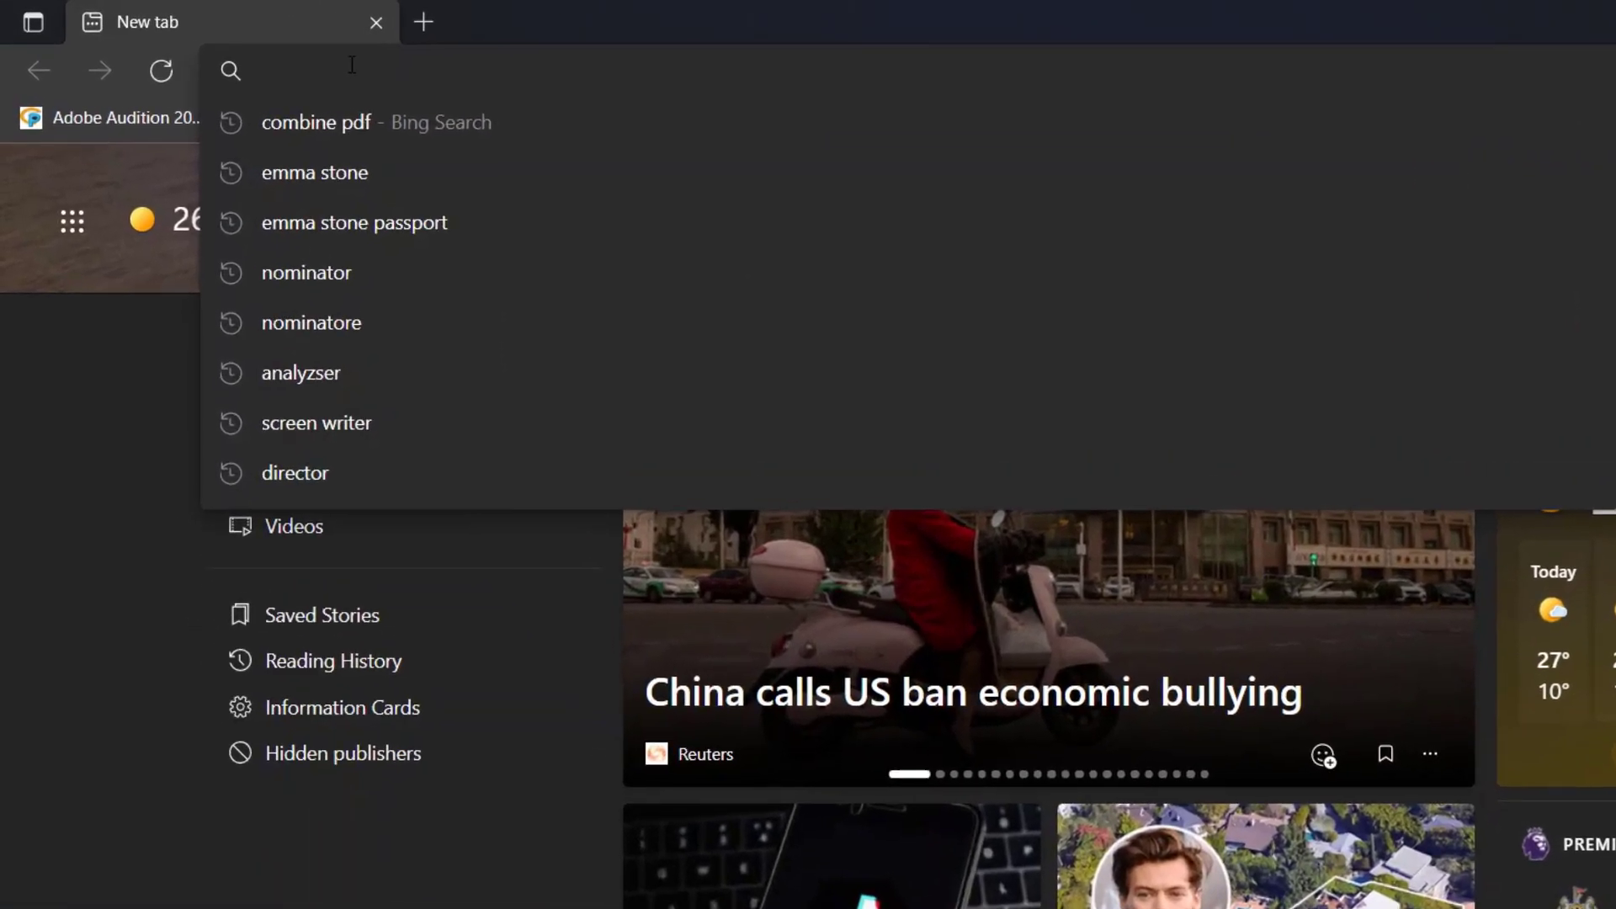
pyautogui.write('spreadsheet.google.com')
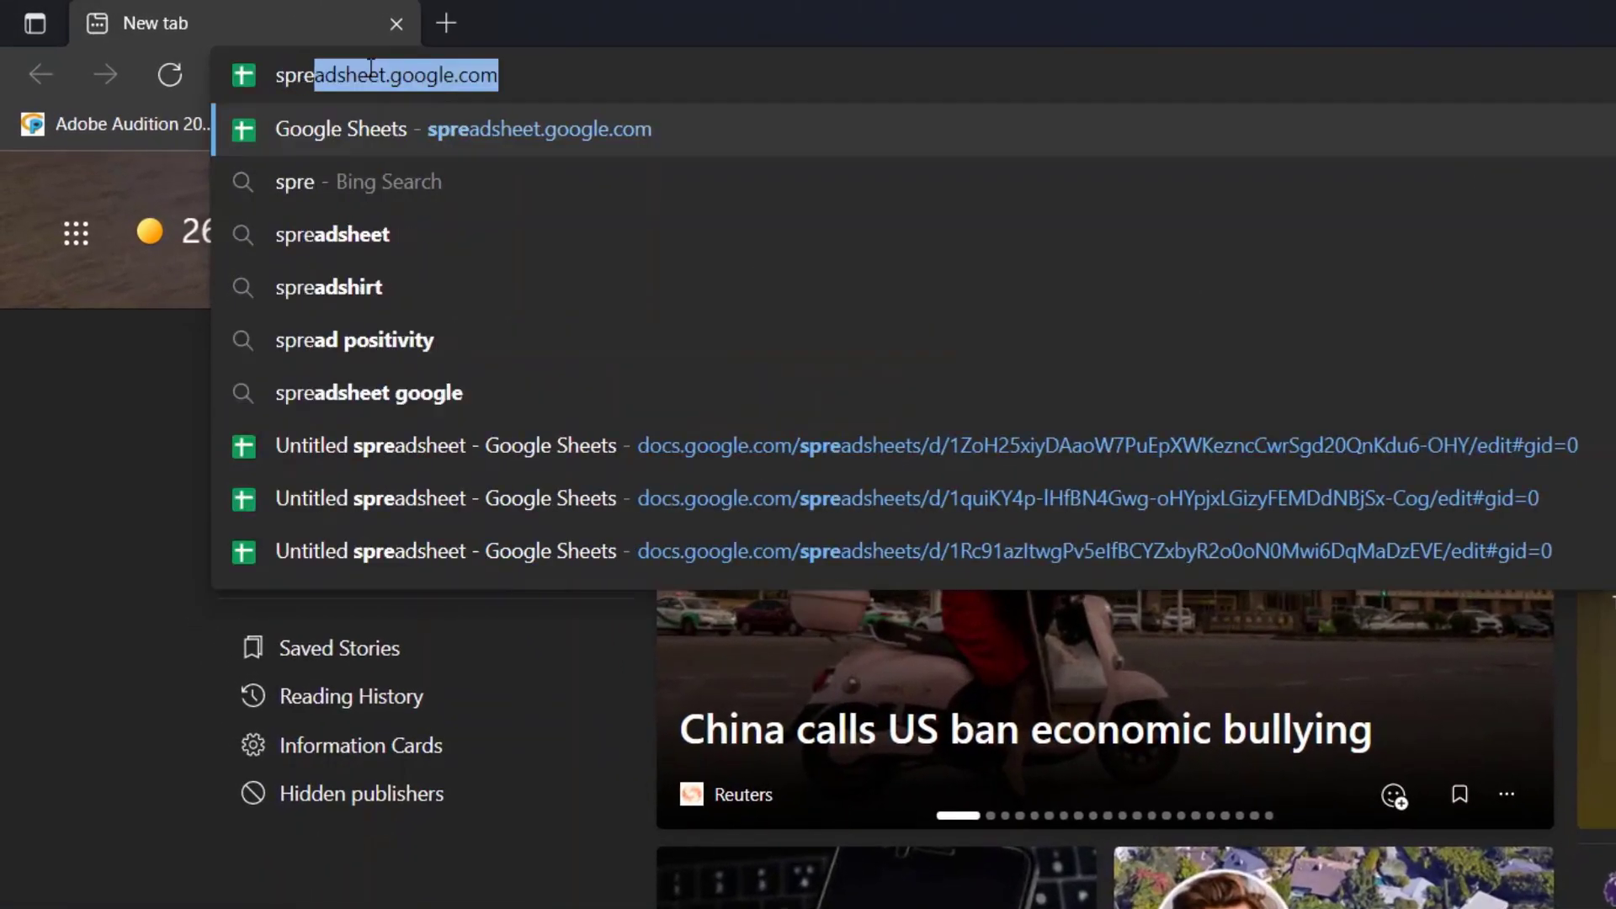
pyautogui.press('Right')
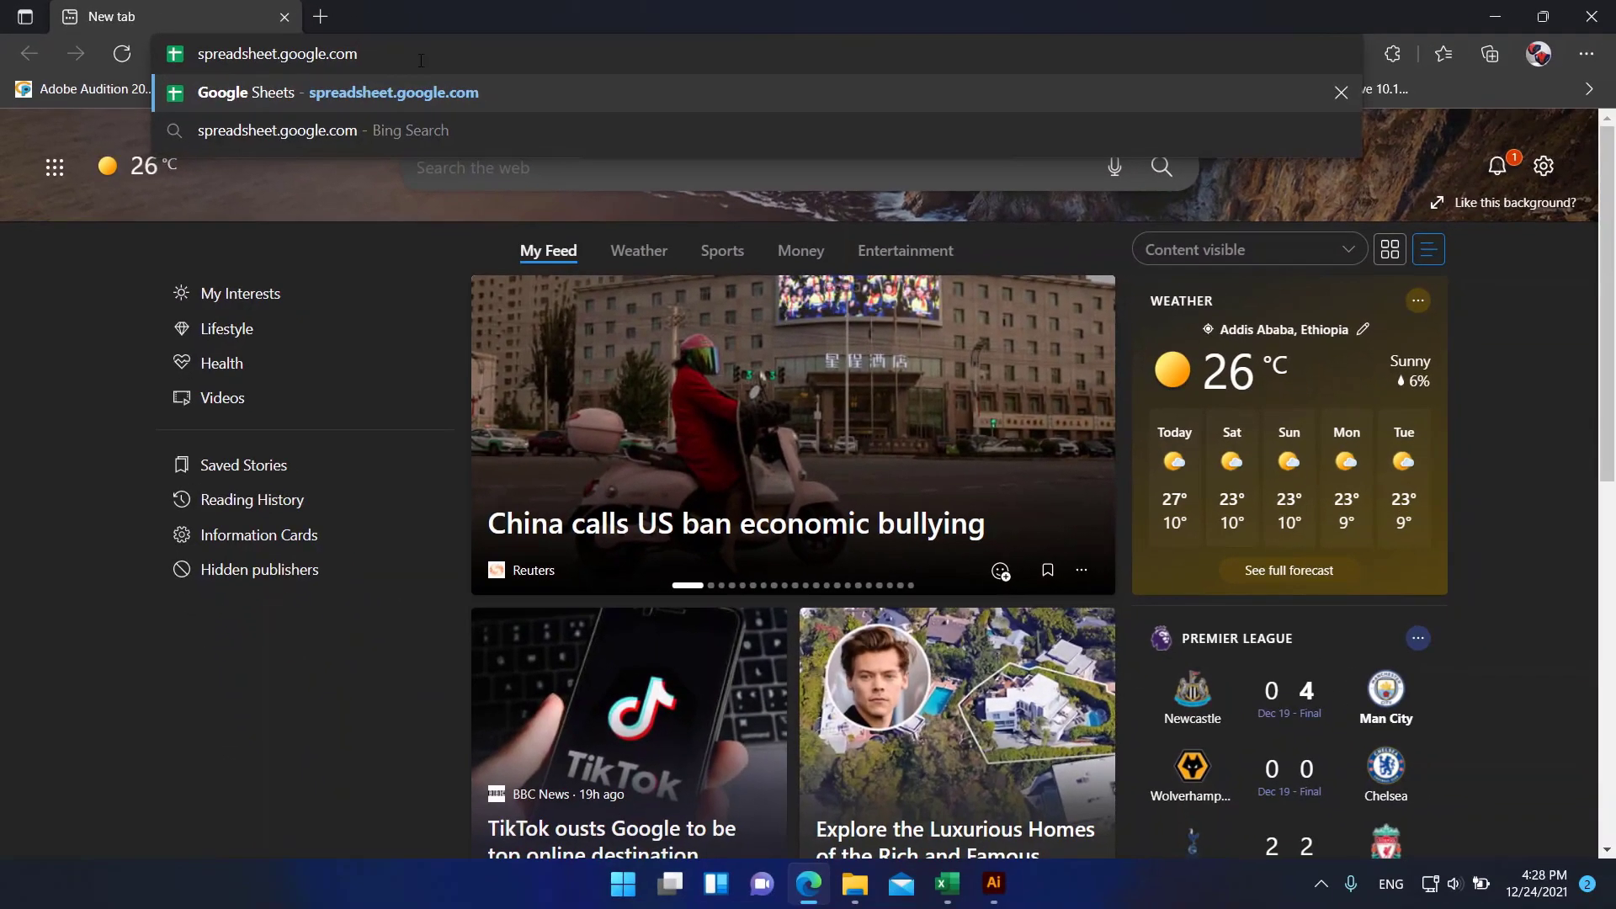
pyautogui.press('Return')
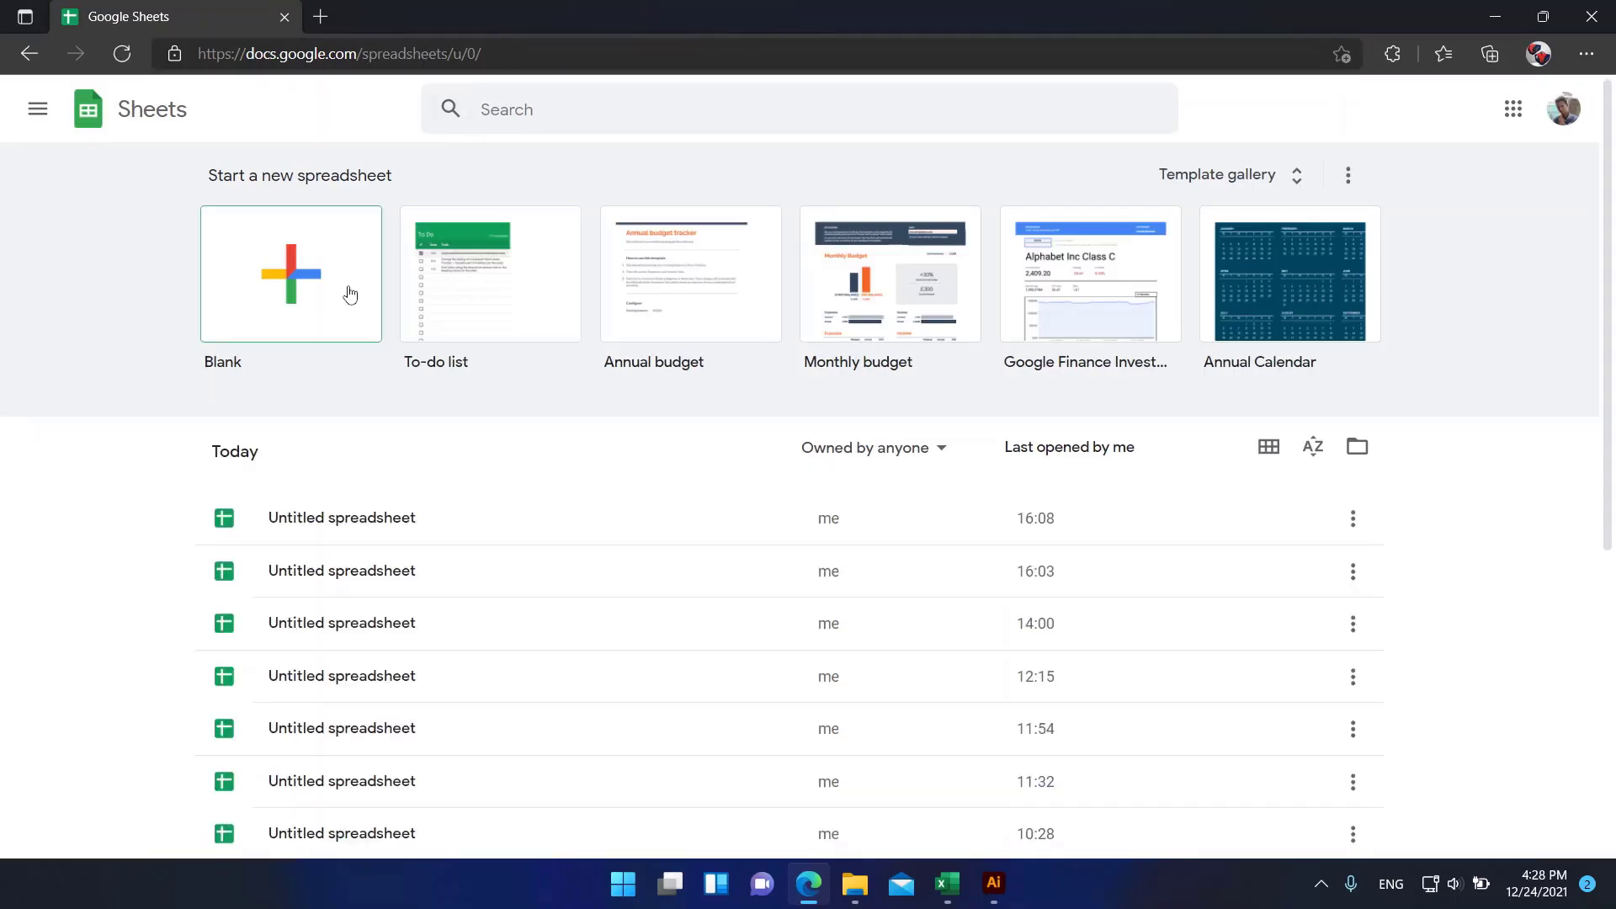
# - Create a blank spreadsheet and switch to the ID List workbook in Excel
pyautogui.click(344, 290)
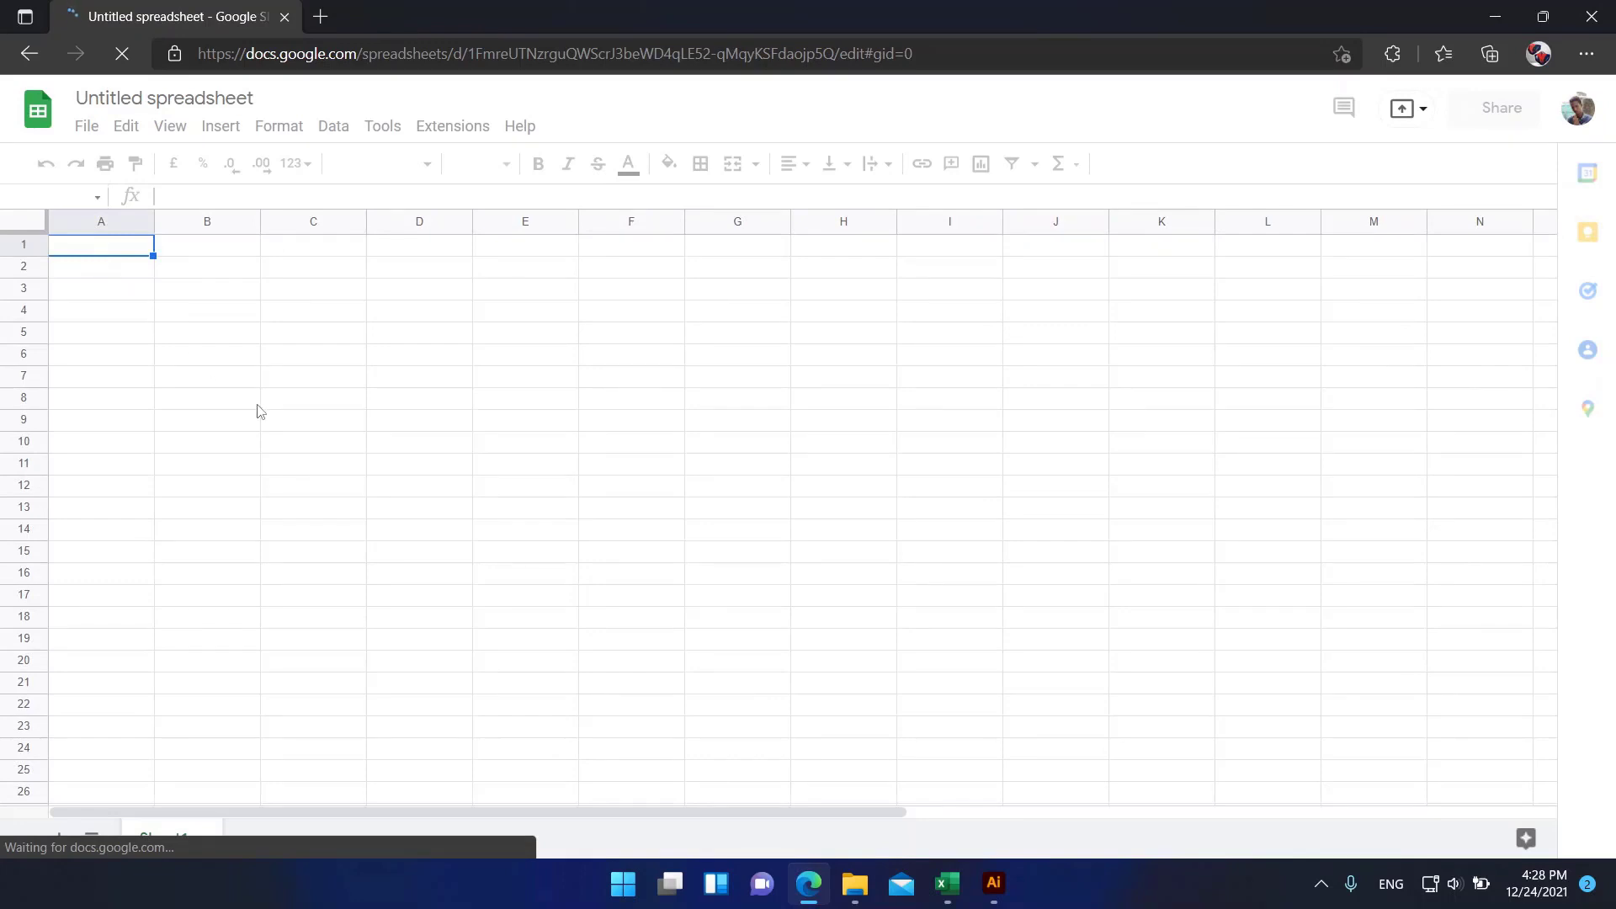
pyautogui.click(946, 882)
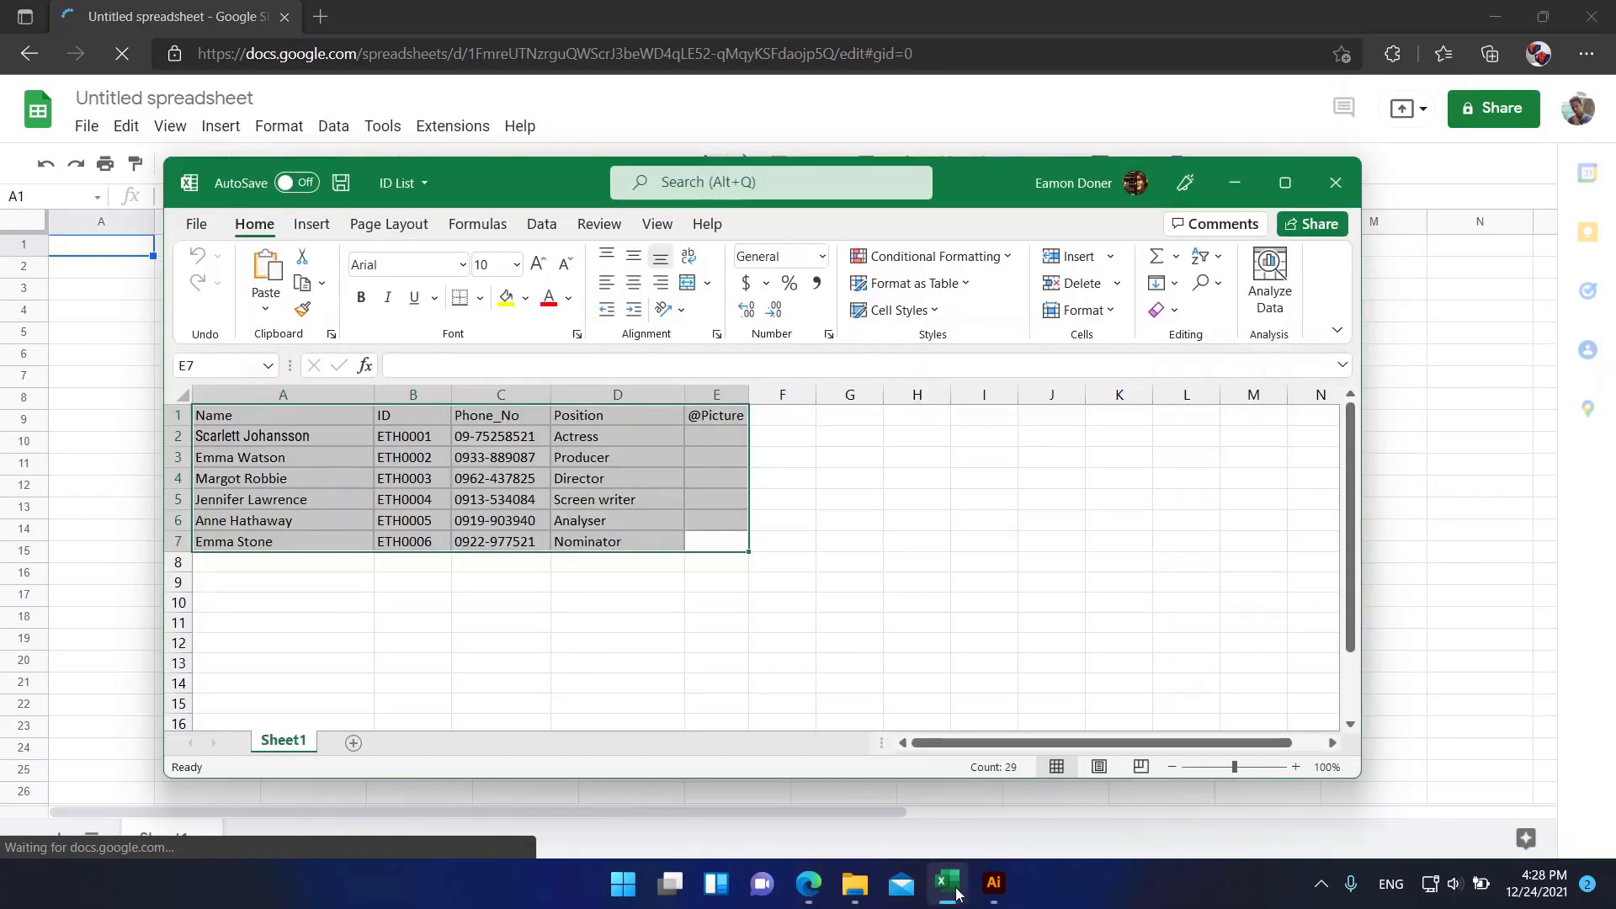
# - Review the column headers and copy the whole ID table, range A1:E7, including the header row
pyautogui.click(717, 664)
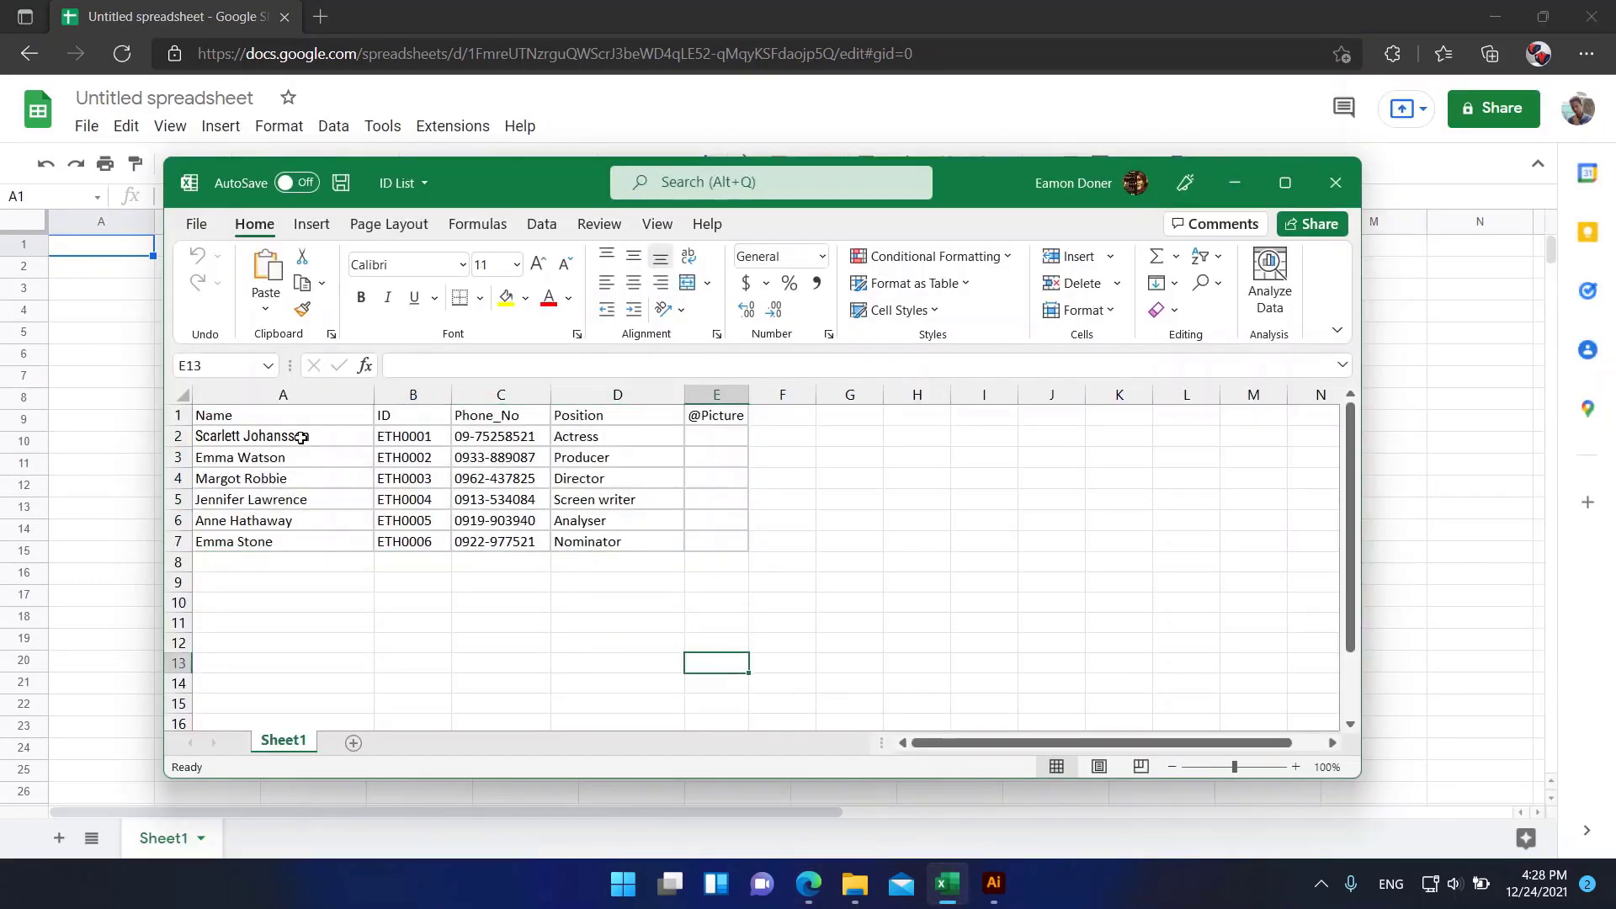
pyautogui.click(333, 419)
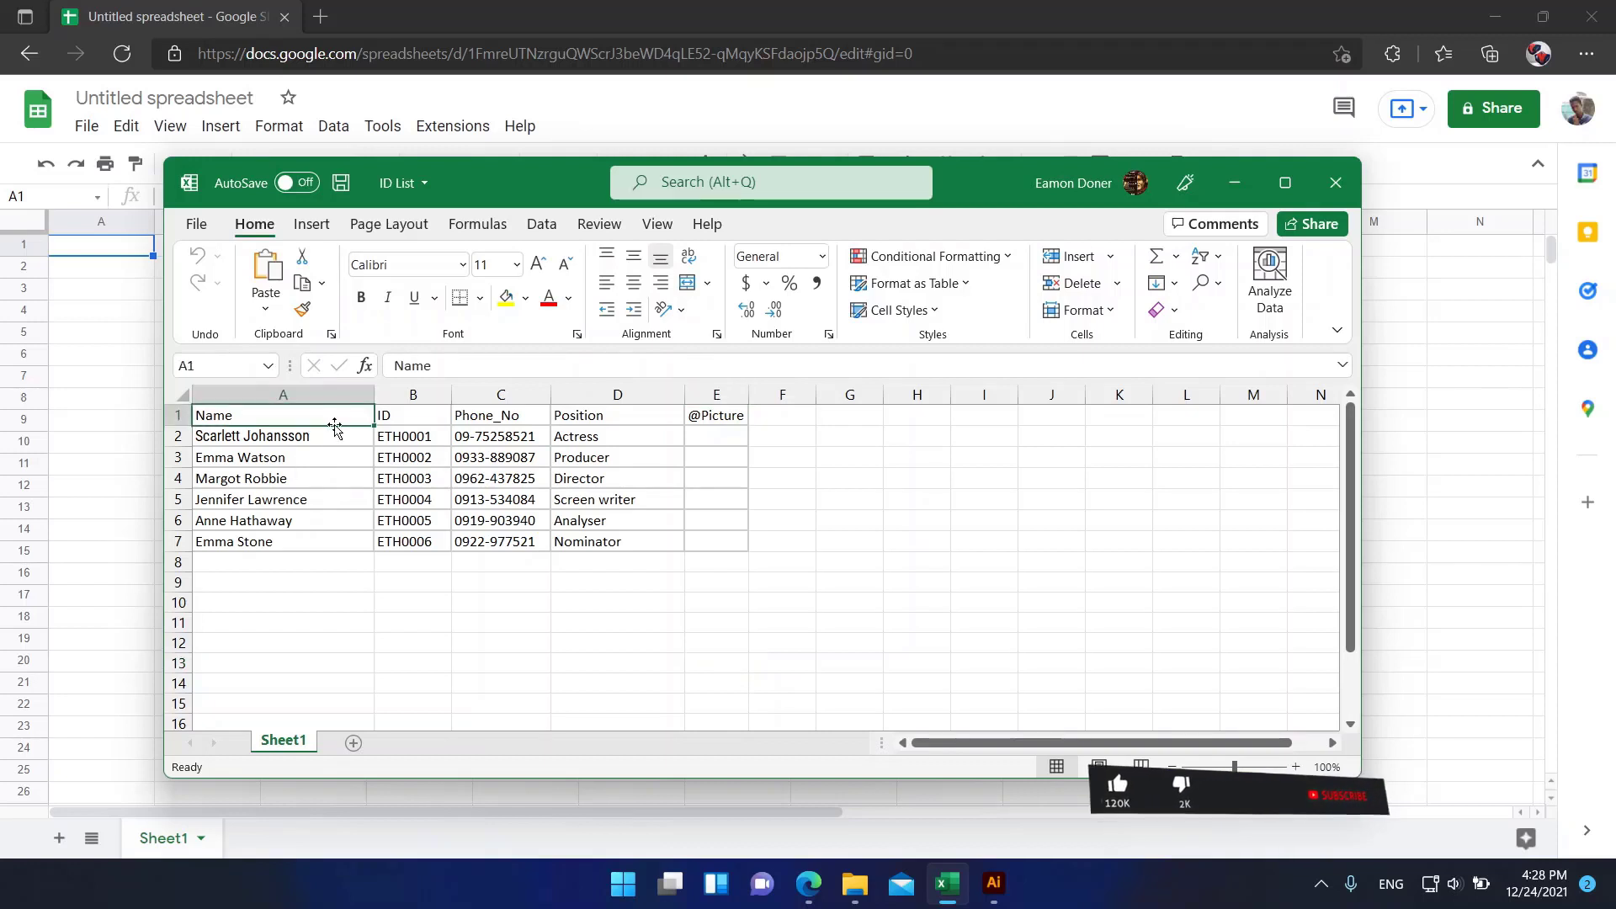
pyautogui.click(410, 418)
pyautogui.click(499, 418)
pyautogui.click(619, 418)
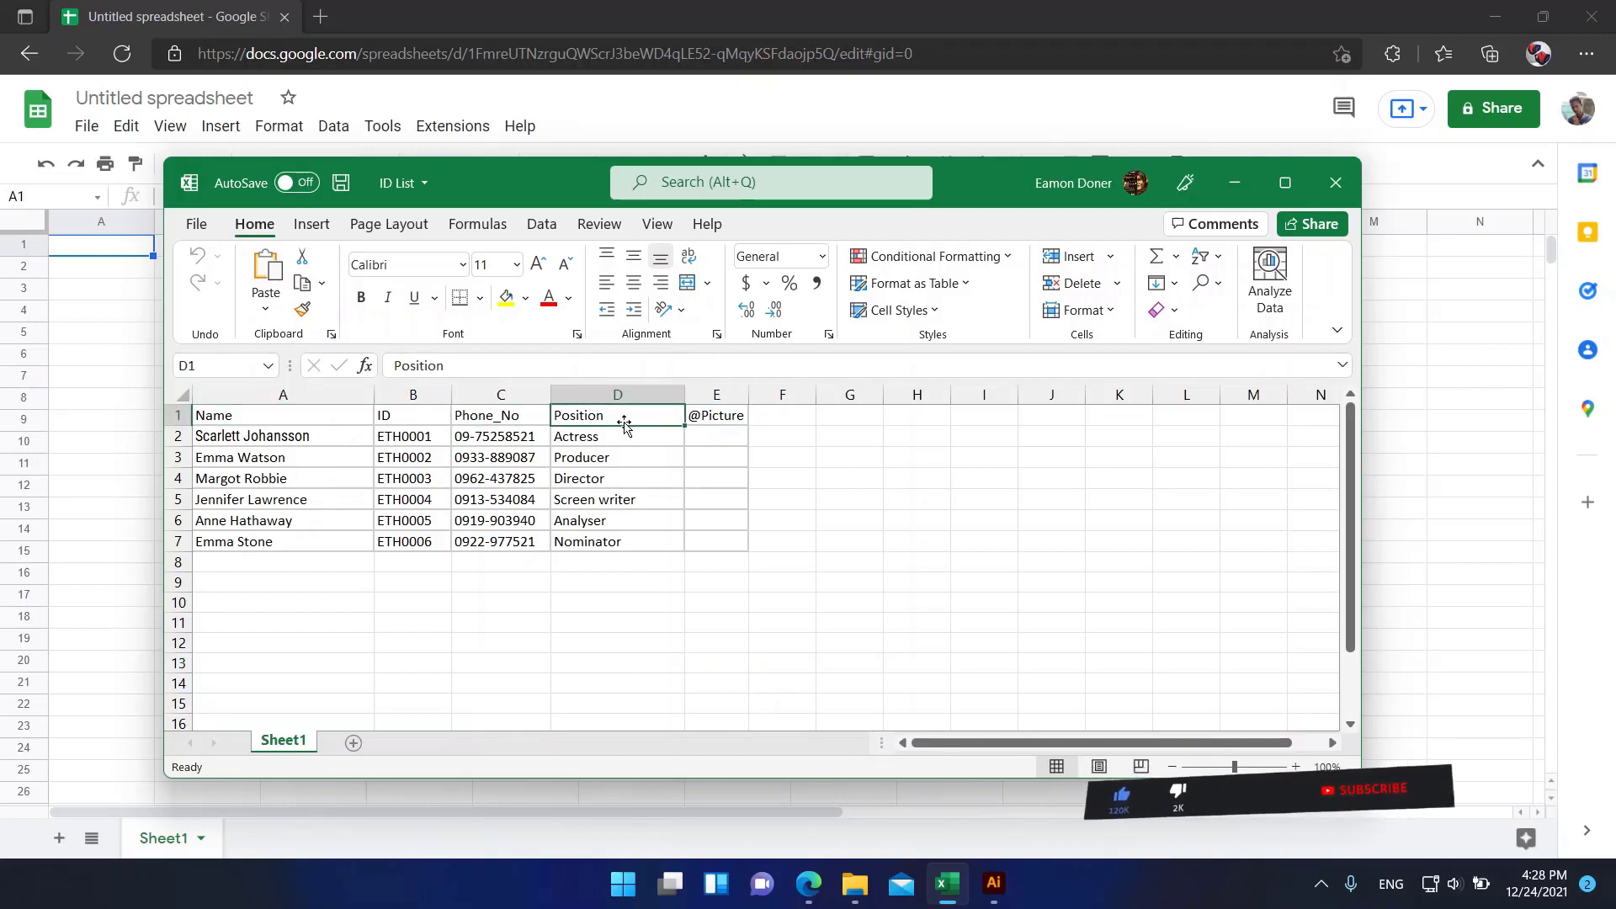
pyautogui.click(801, 482)
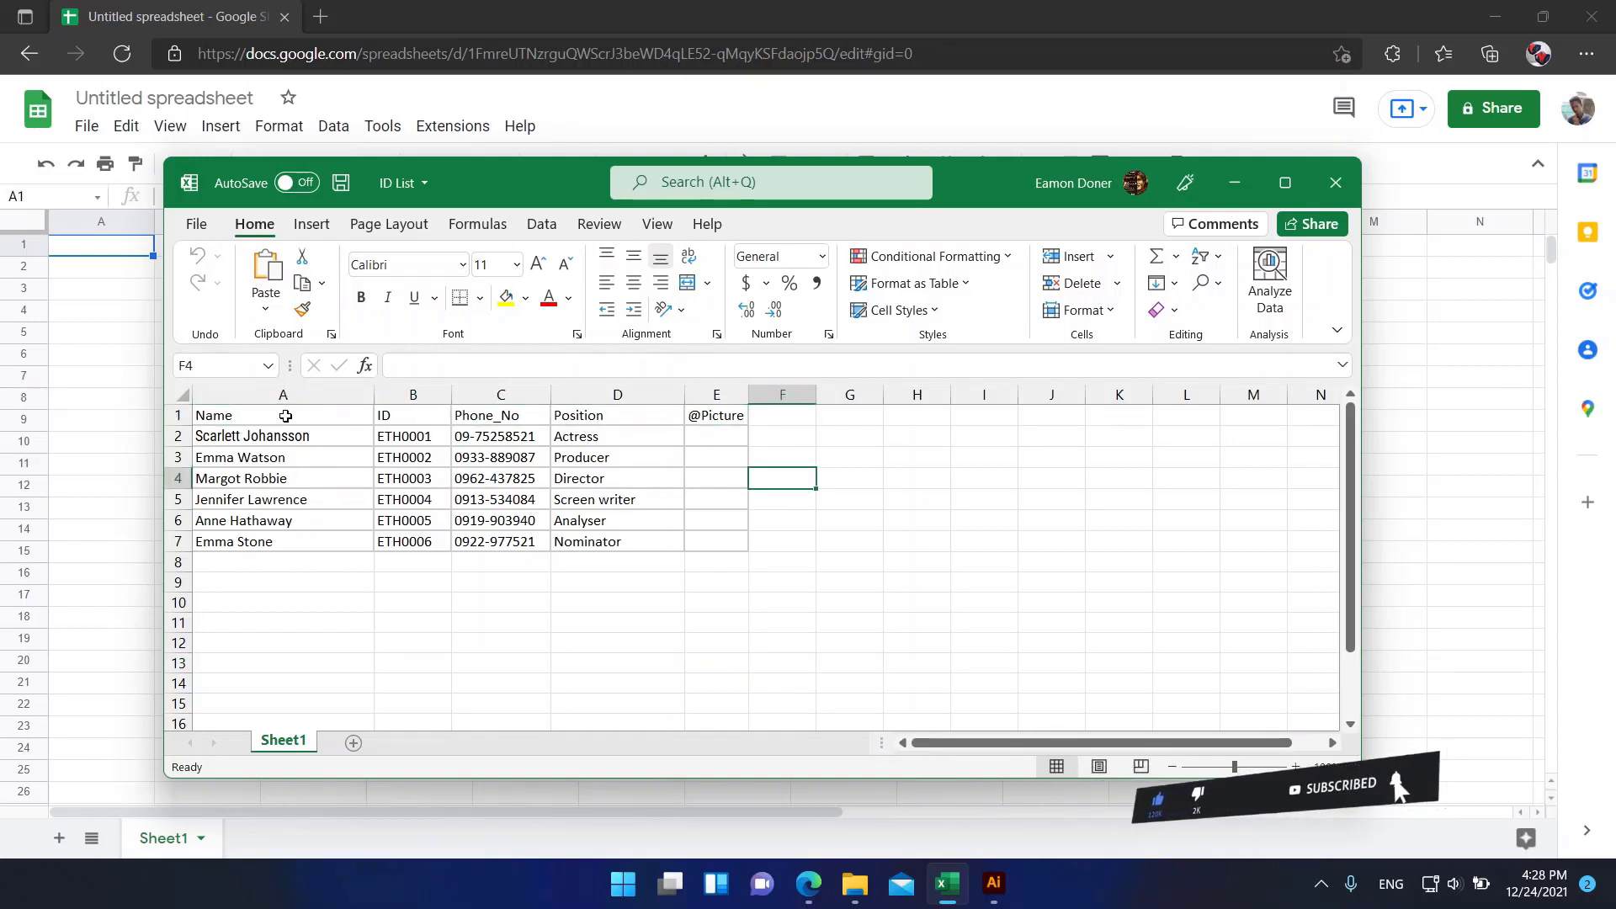
pyautogui.moveTo(285, 415); pyautogui.dragTo(724, 548)
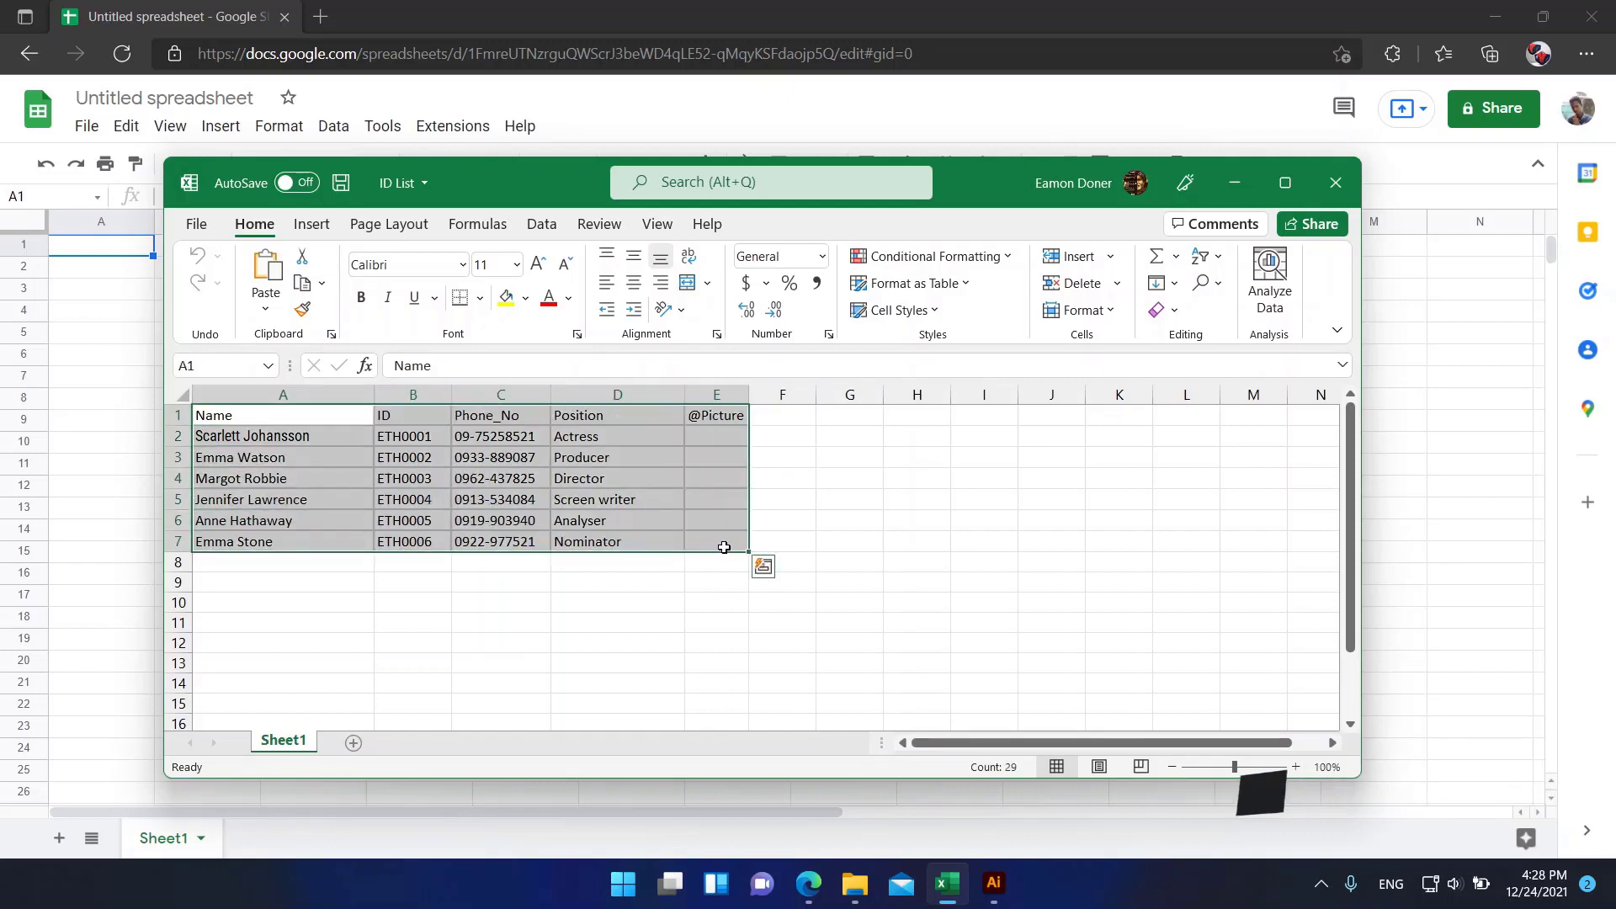
pyautogui.hotkey('ctrl', 'c')
# - Switch to the new Google Sheets spreadsheet, paste the table starting at A1 and fit column A's width to its contents
pyautogui.click(101, 355)
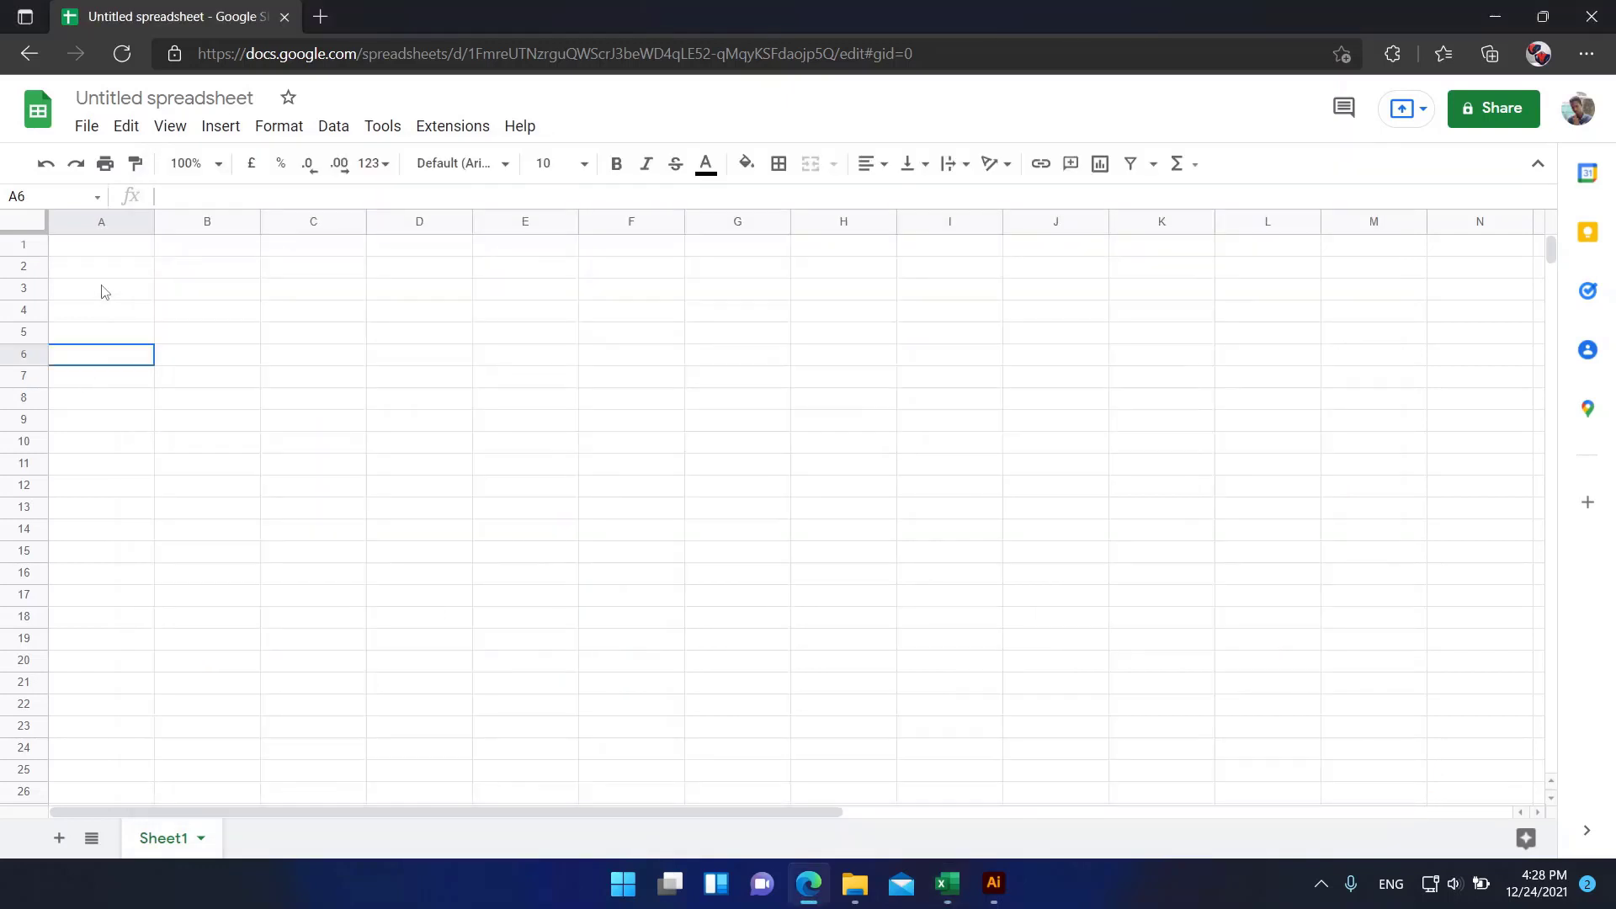
pyautogui.click(85, 250)
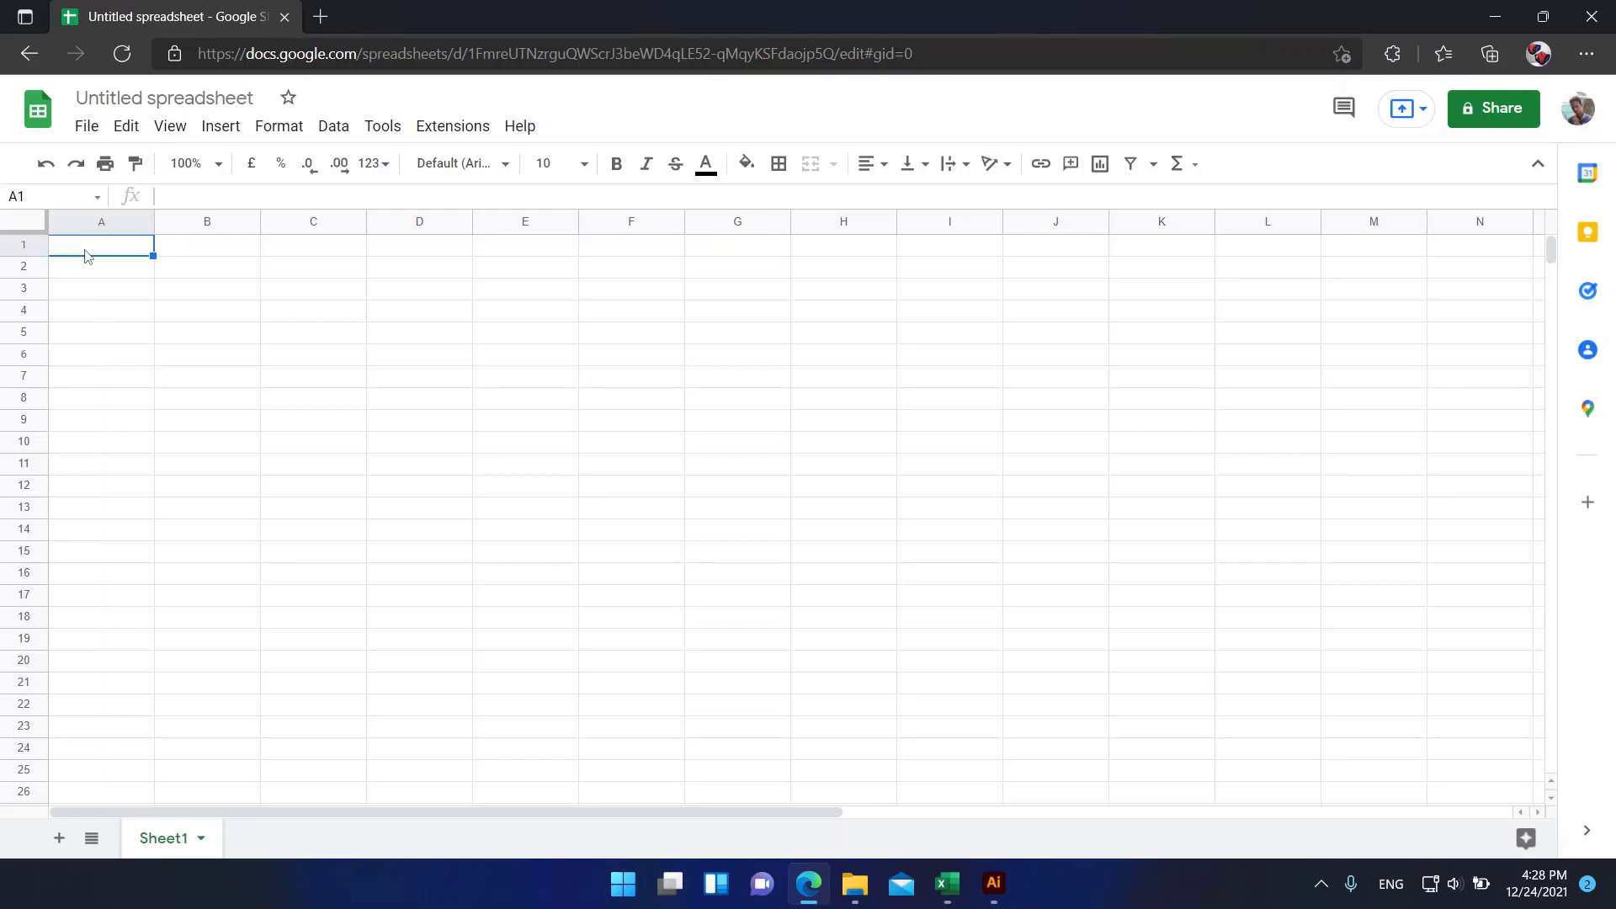
pyautogui.hotkey('ctrl', 'v')
pyautogui.click(268, 543)
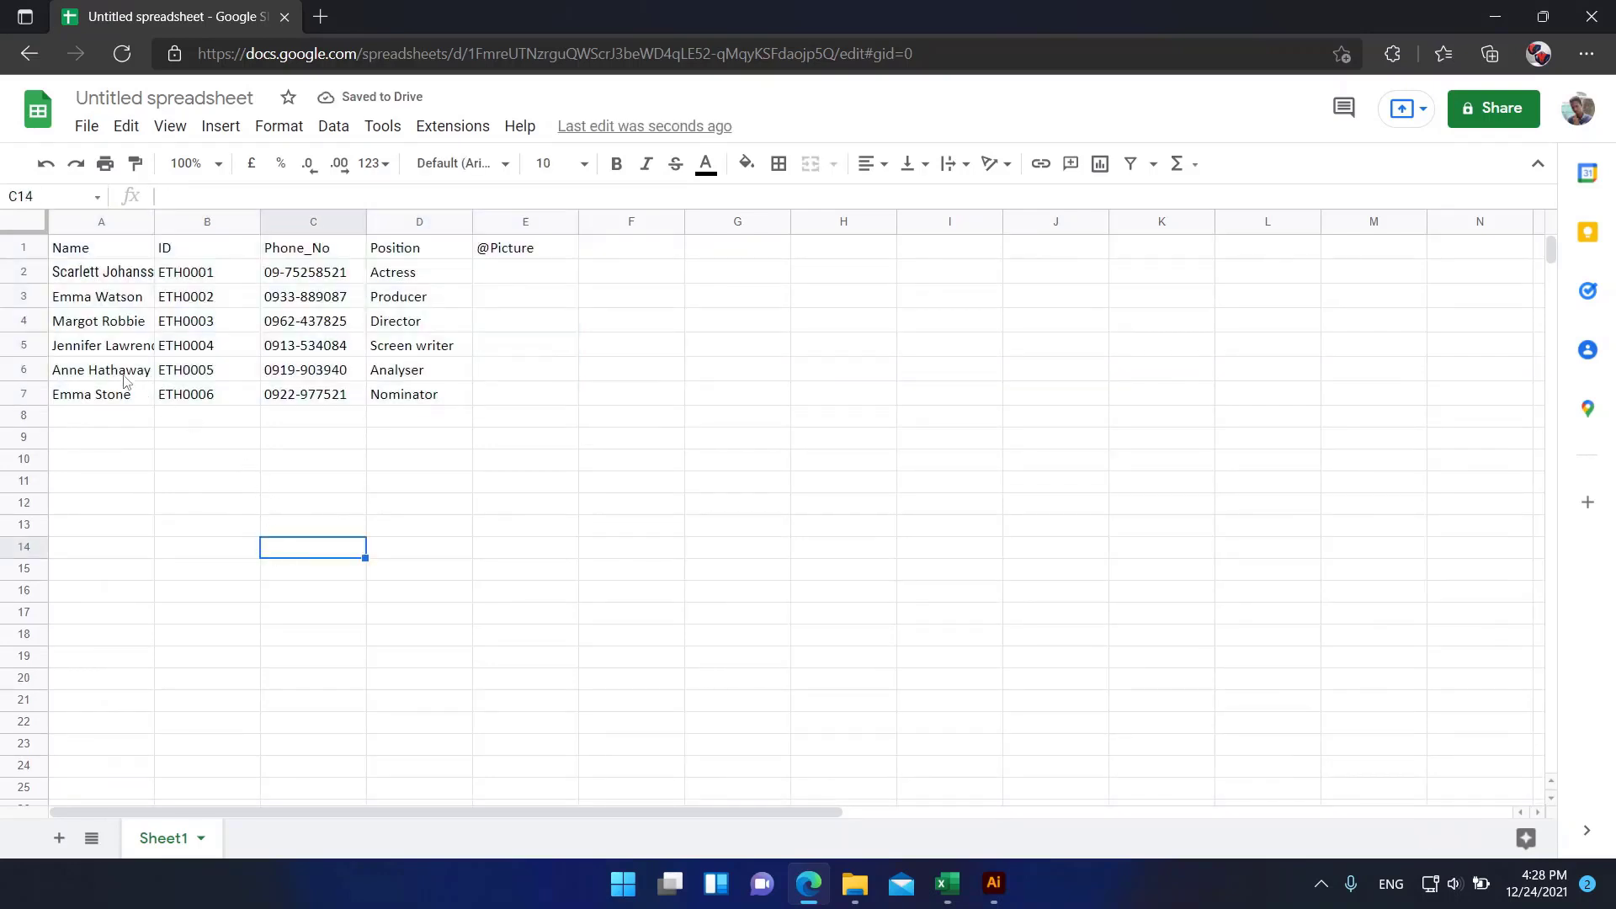
pyautogui.doubleClick(153, 222)
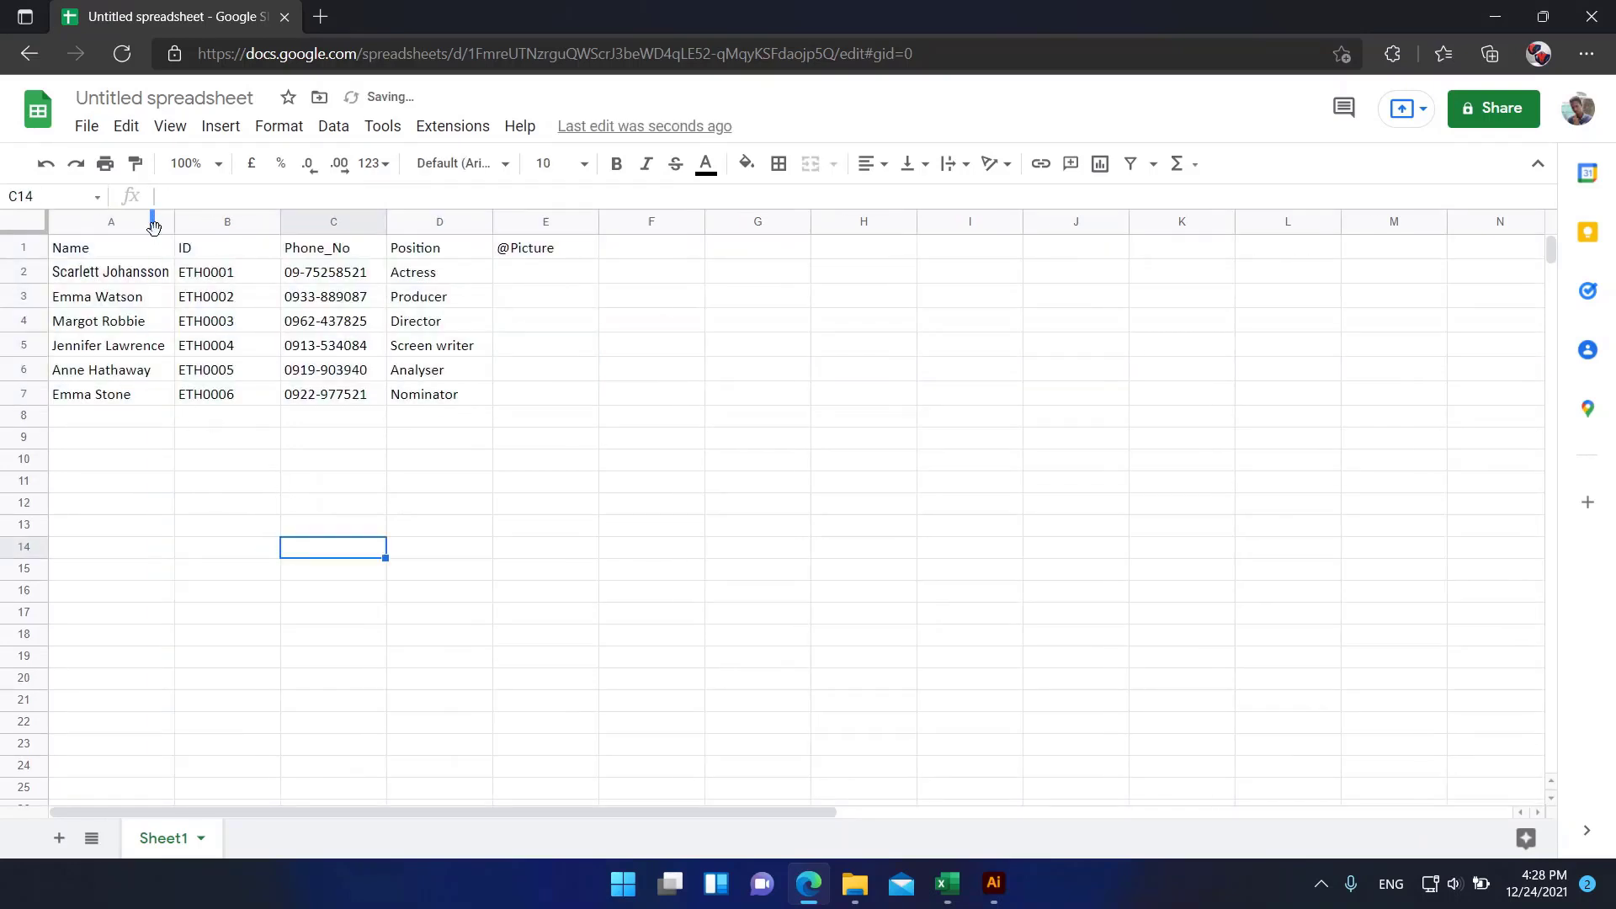
pyautogui.click(187, 438)
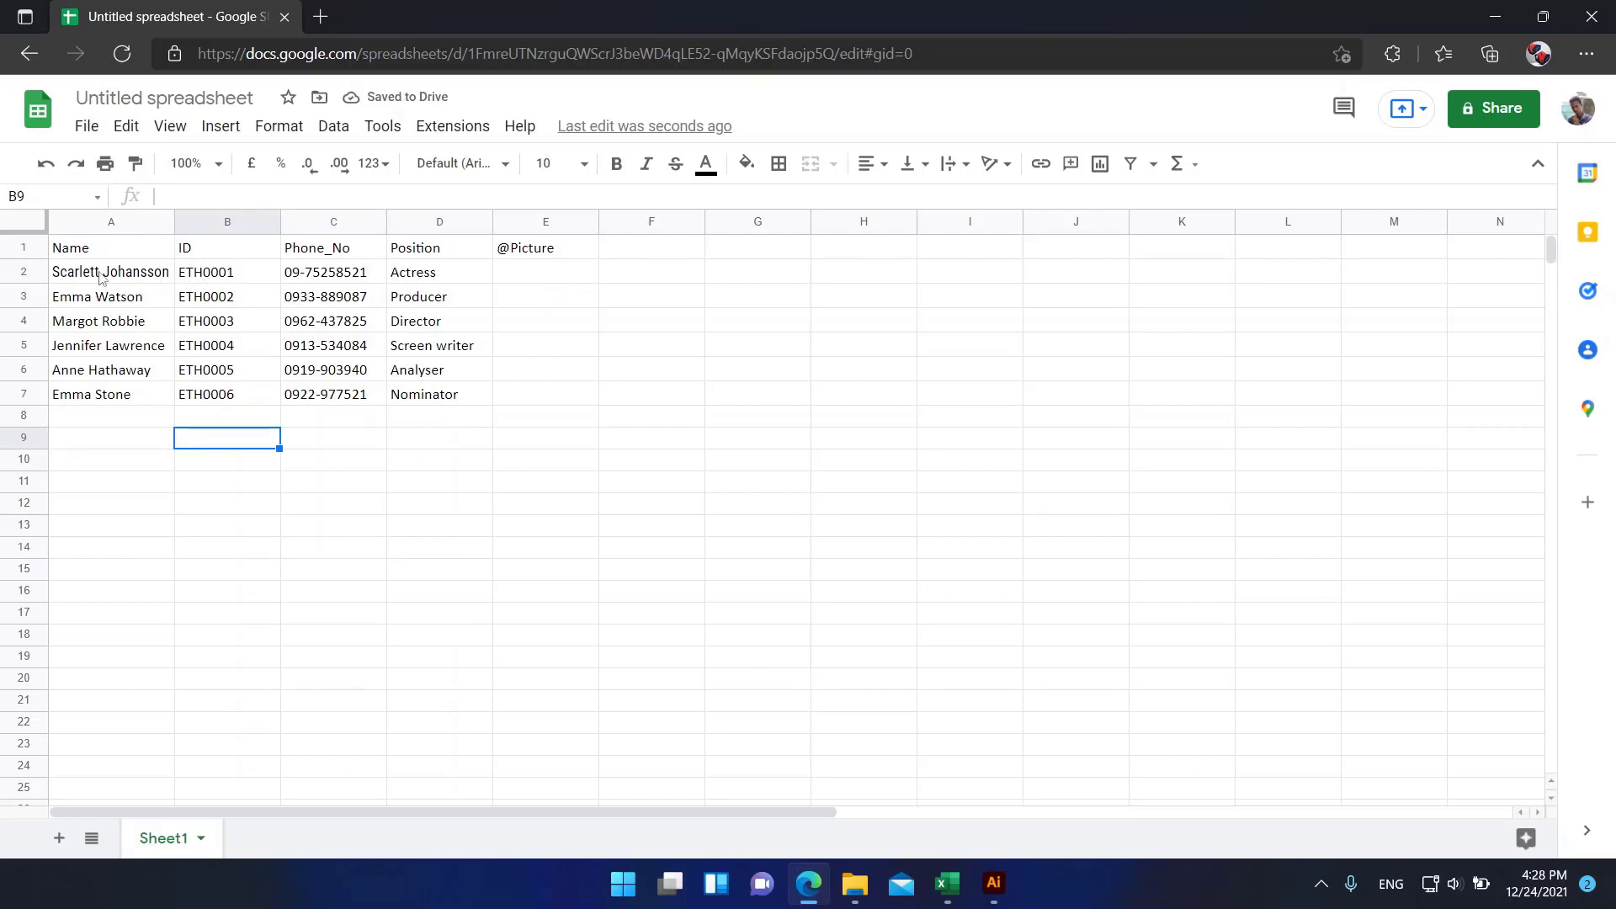
# - Copy the full path of the PIC folder from File Explorer and return to the spreadsheet
pyautogui.click(516, 276)
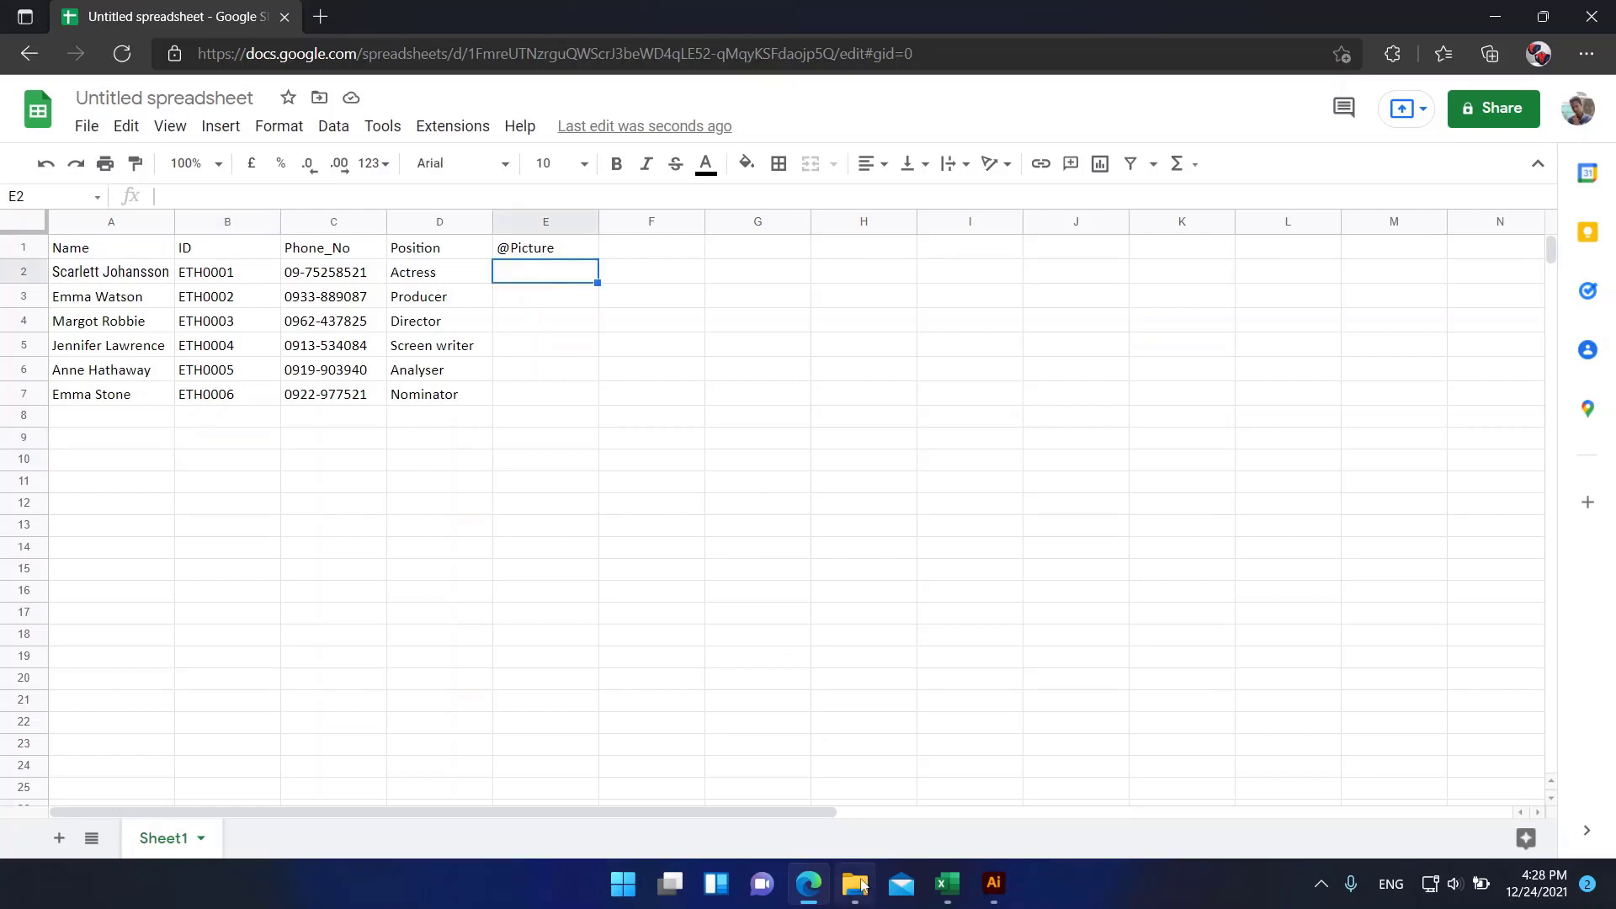
pyautogui.moveTo(853, 892)
pyautogui.click(847, 802)
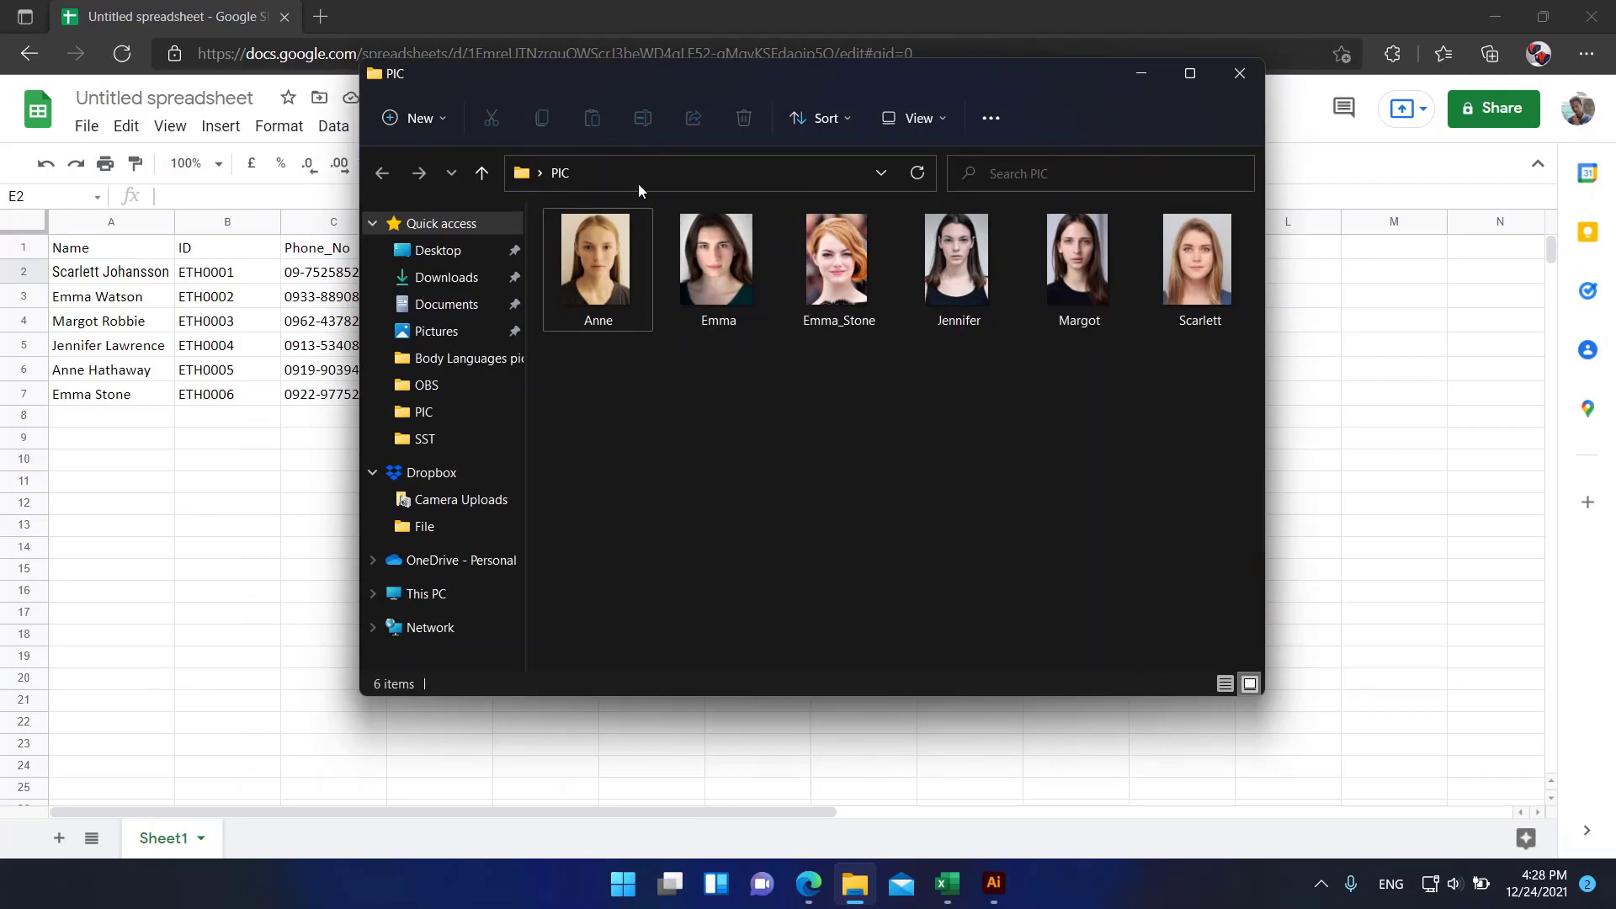
pyautogui.click(693, 173)
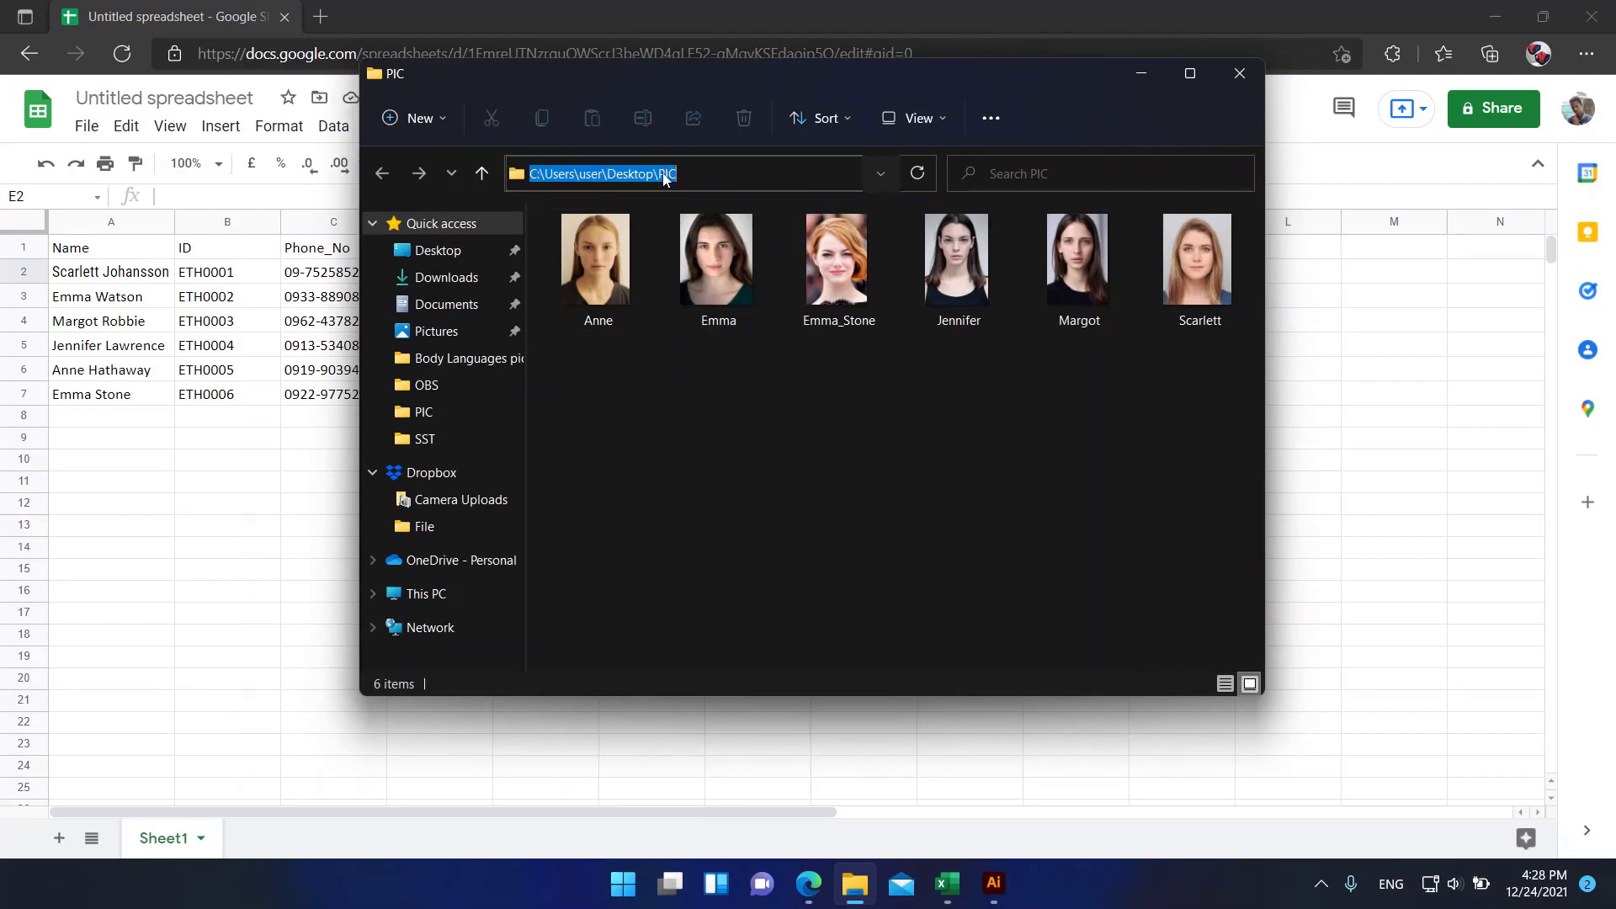
pyautogui.rightClick(664, 174)
pyautogui.click(695, 236)
pyautogui.click(635, 408)
pyautogui.click(216, 479)
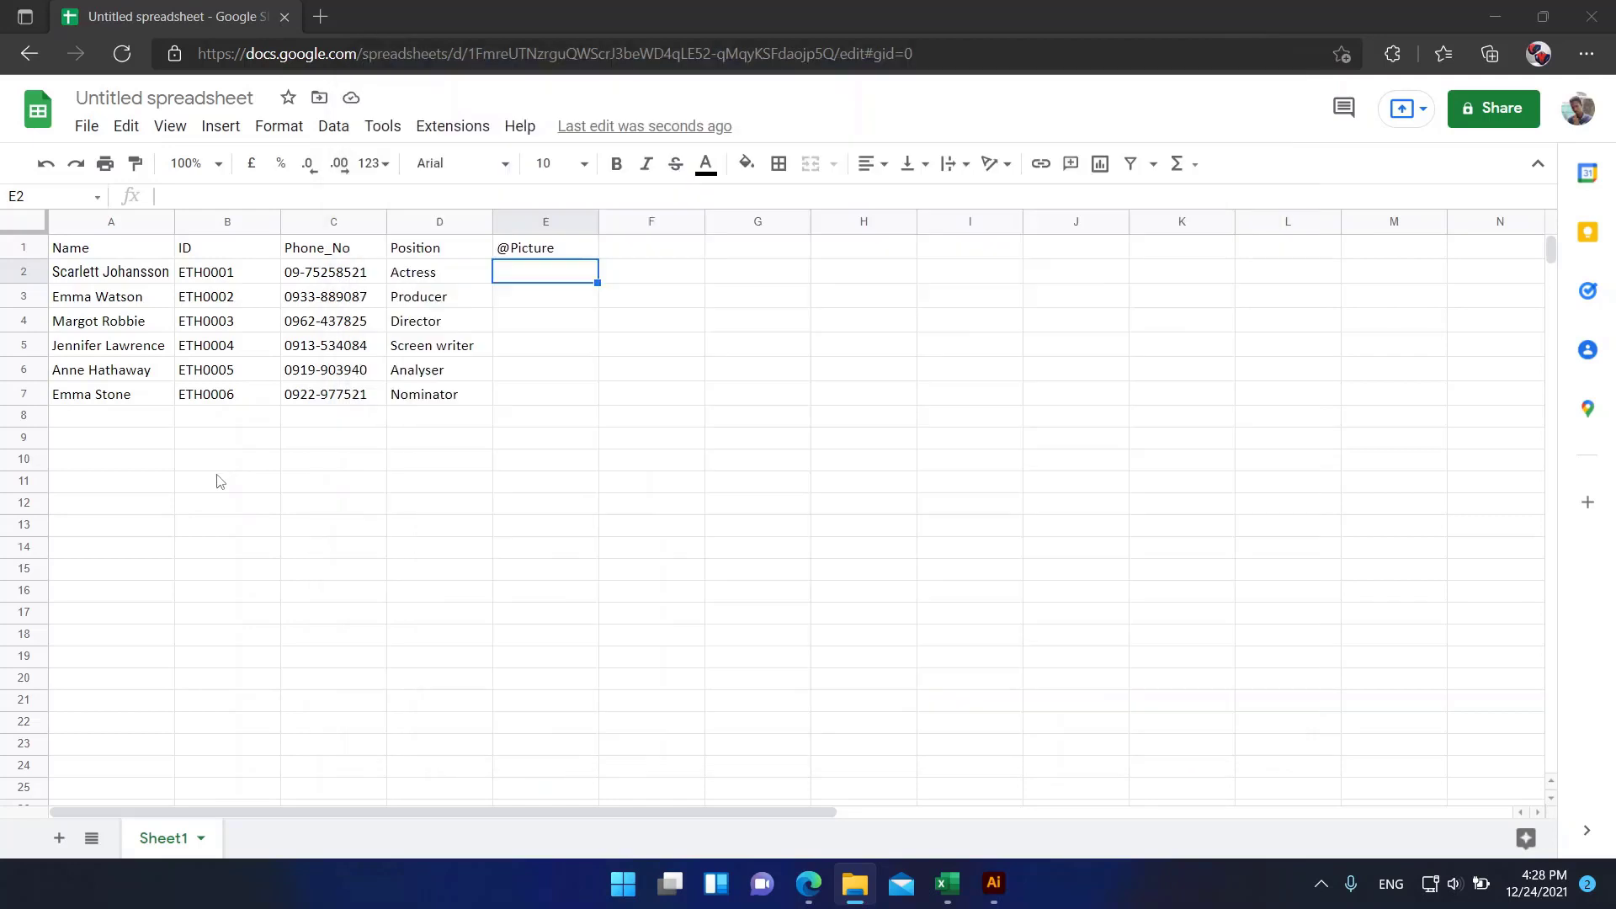
pyautogui.click(531, 279)
pyautogui.doubleClick(530, 274)
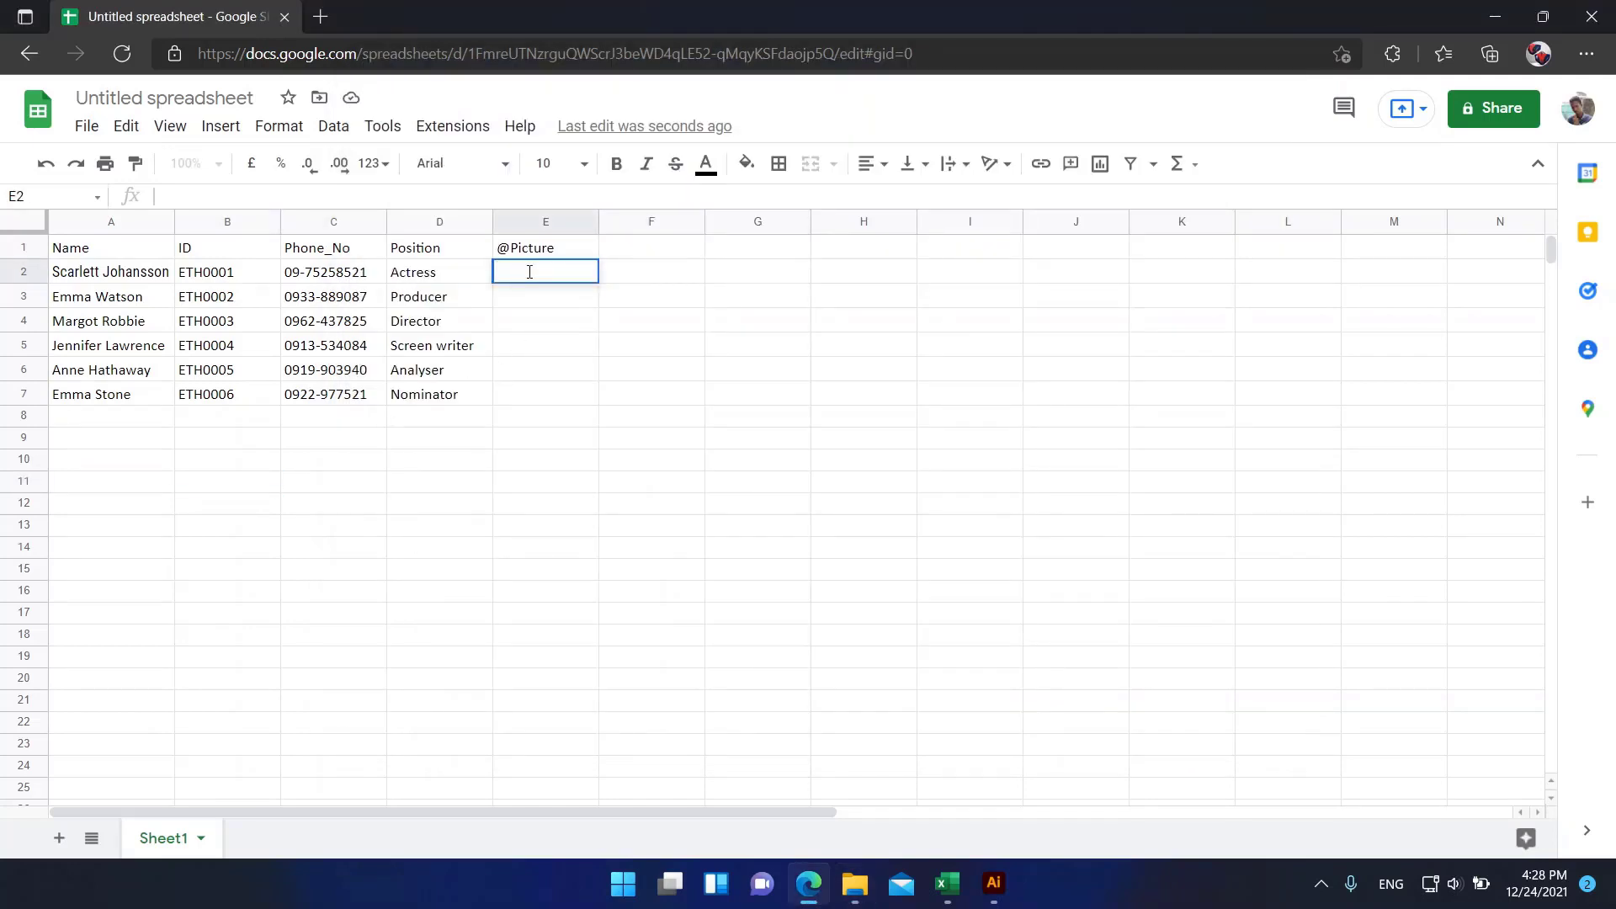
pyautogui.hotkey('ctrl', 'v')
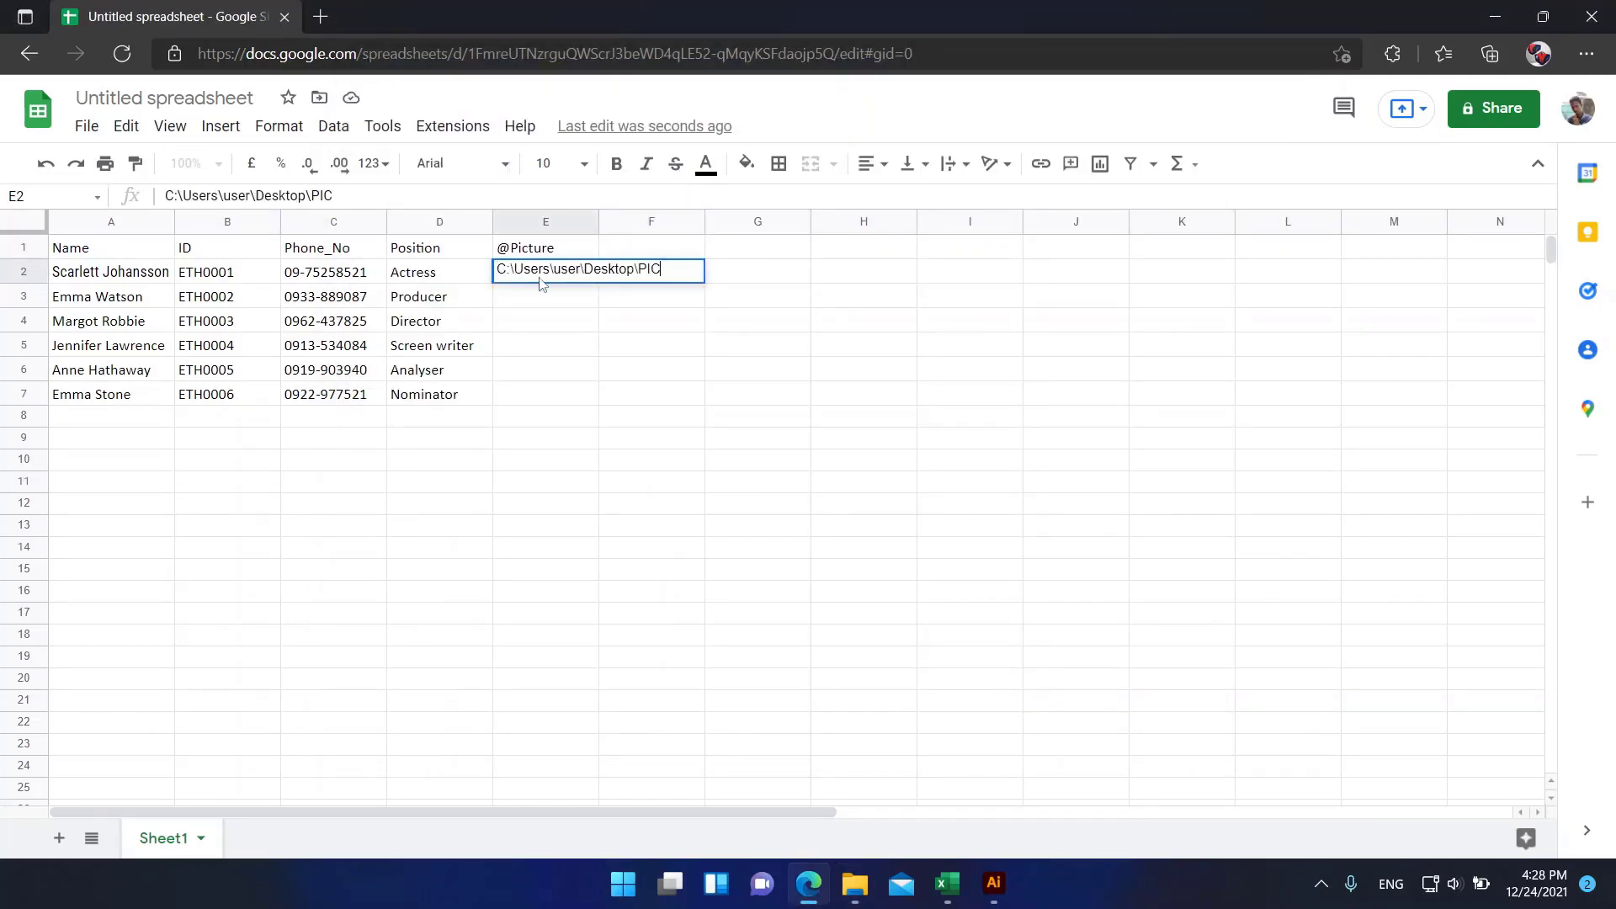
pyautogui.click(585, 418)
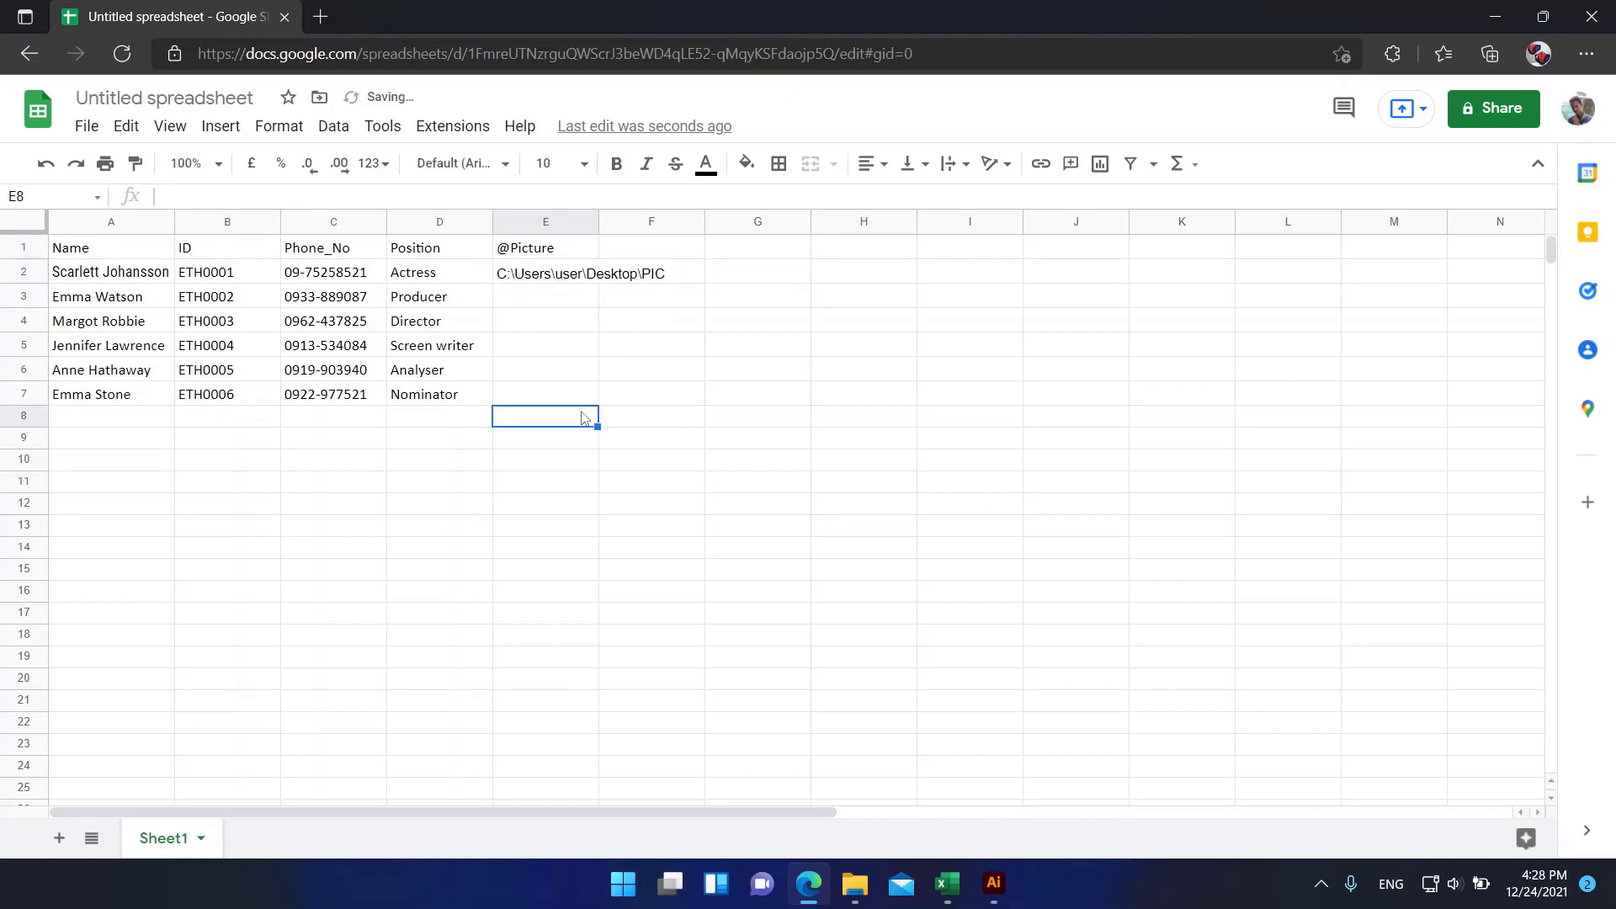
pyautogui.doubleClick(599, 221)
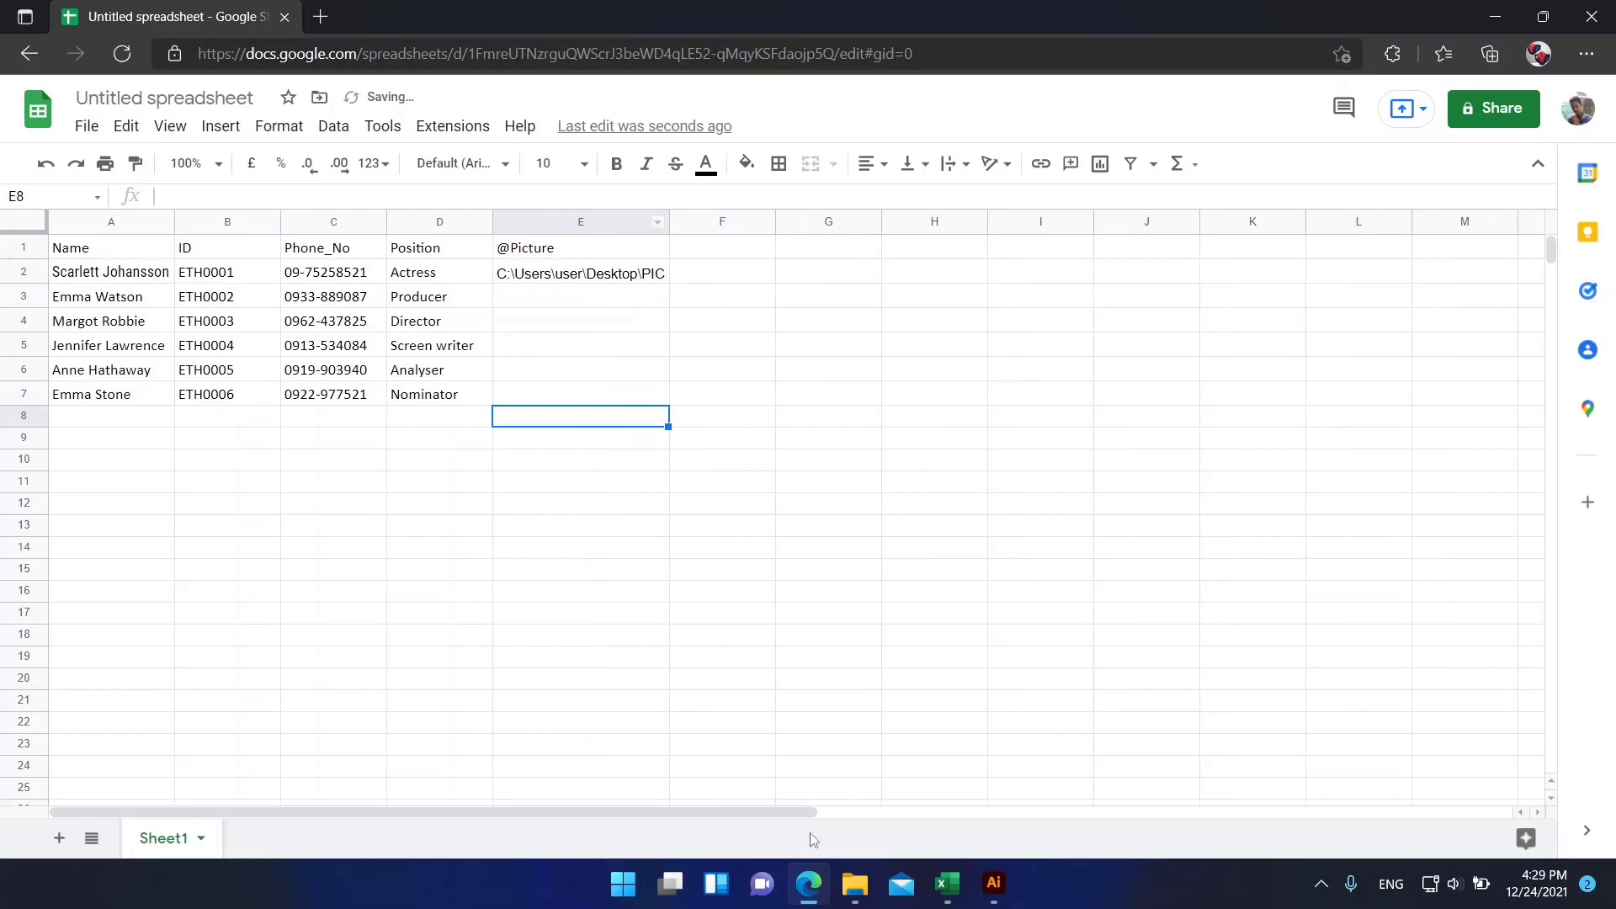
# - Check the first photo's file name in the PIC folder, append \Anne.jpg to the path in E2 and refit column E's width
pyautogui.moveTo(855, 883)
pyautogui.click(830, 795)
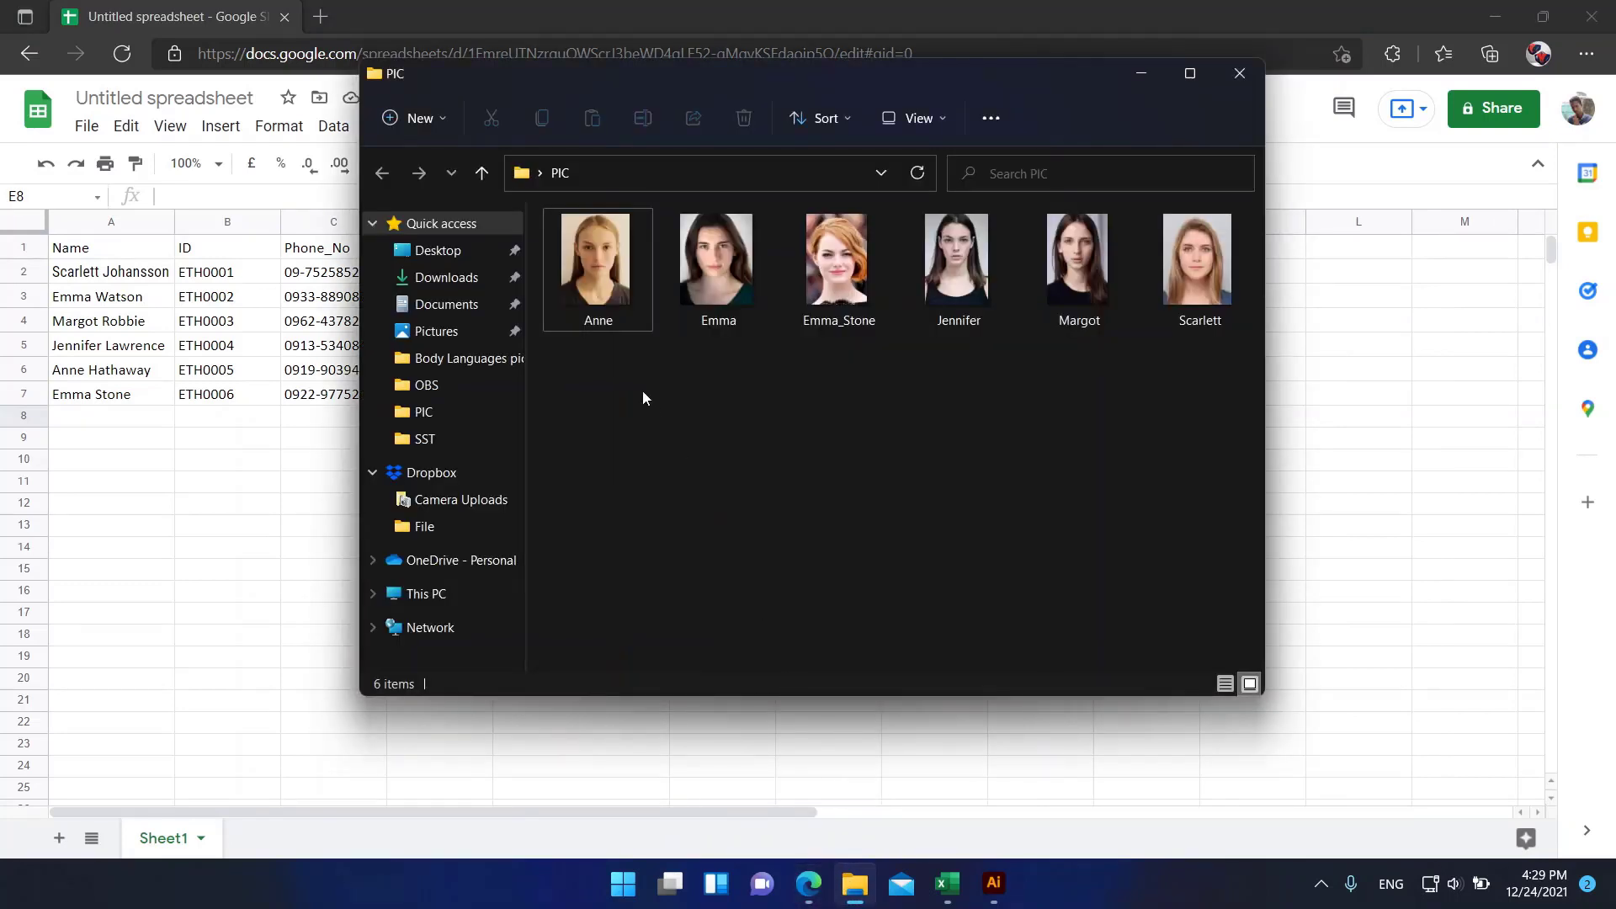
pyautogui.click(596, 325)
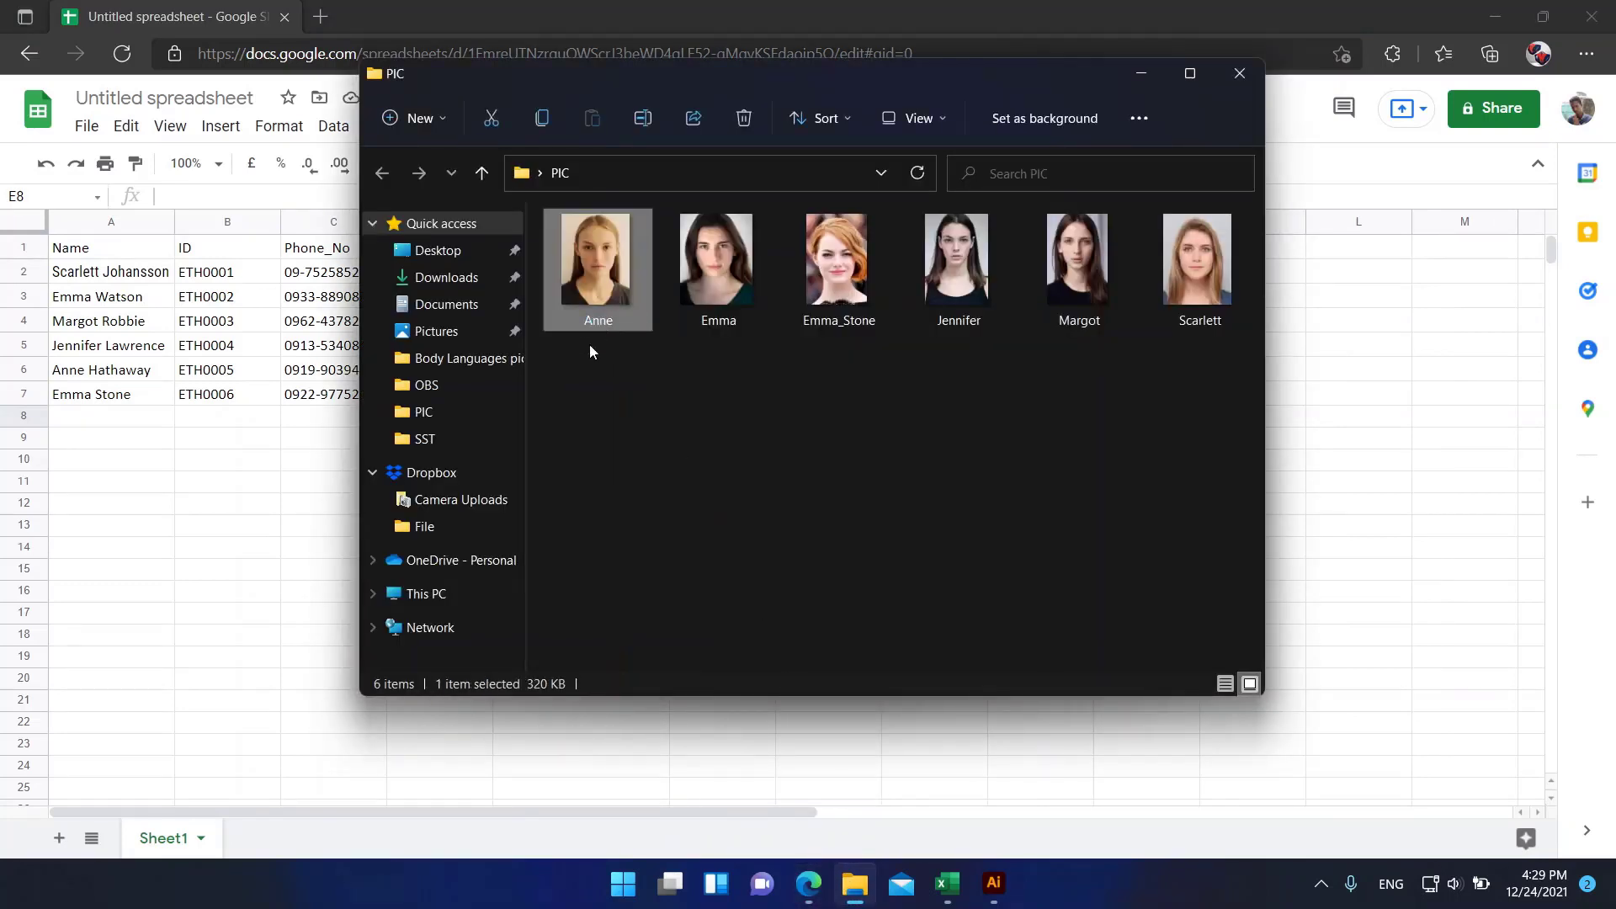
pyautogui.click(303, 476)
pyautogui.doubleClick(652, 274)
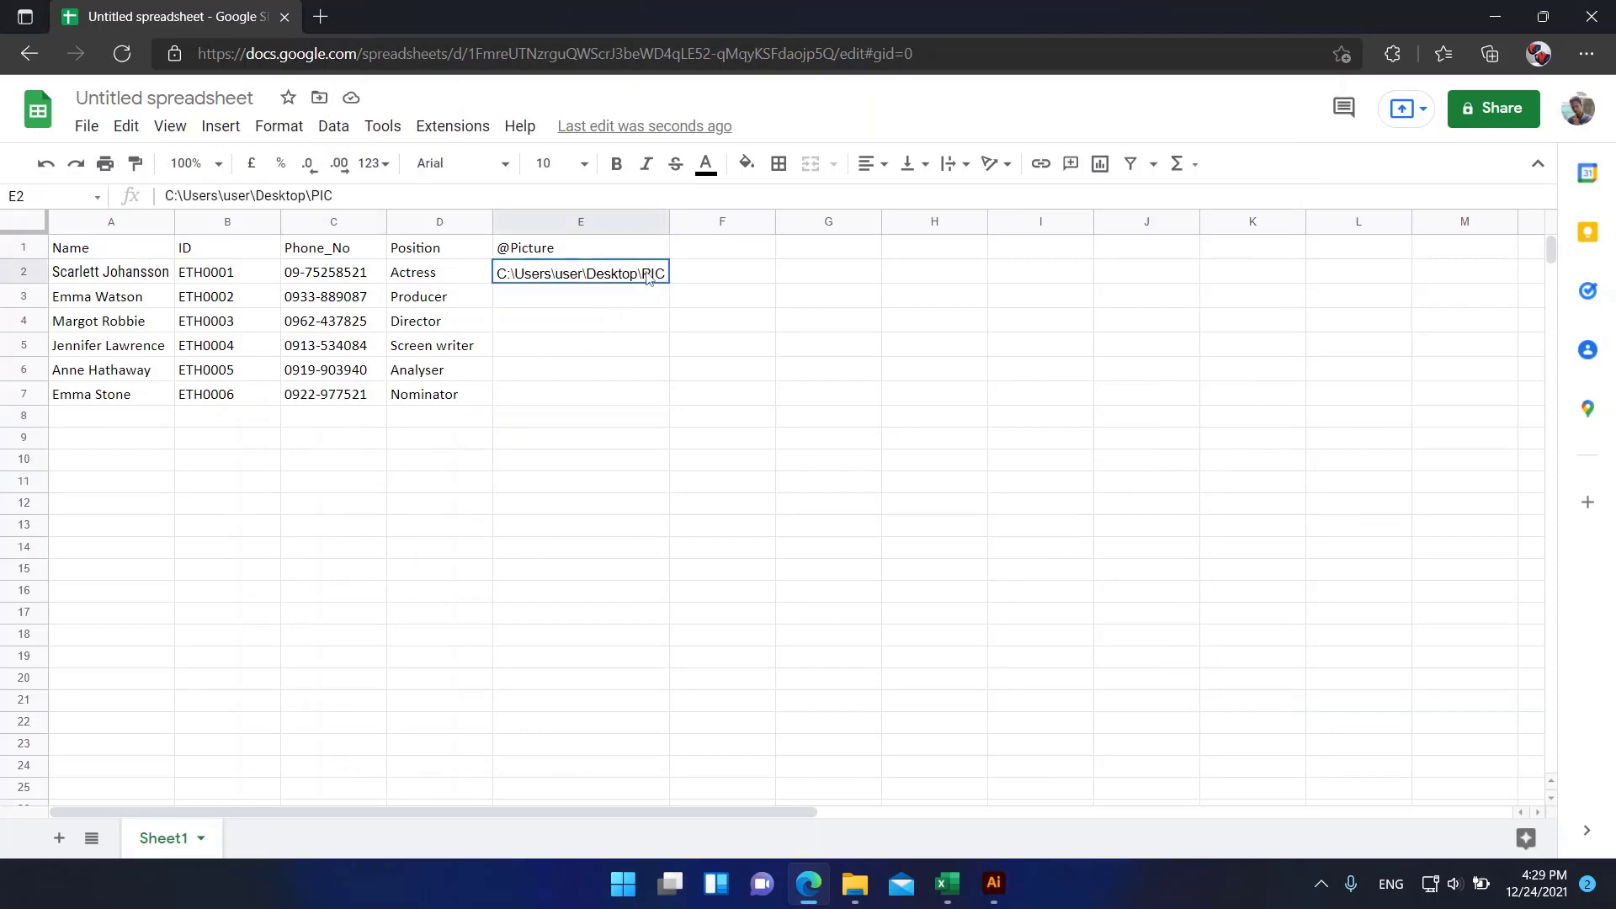
pyautogui.write('\\')
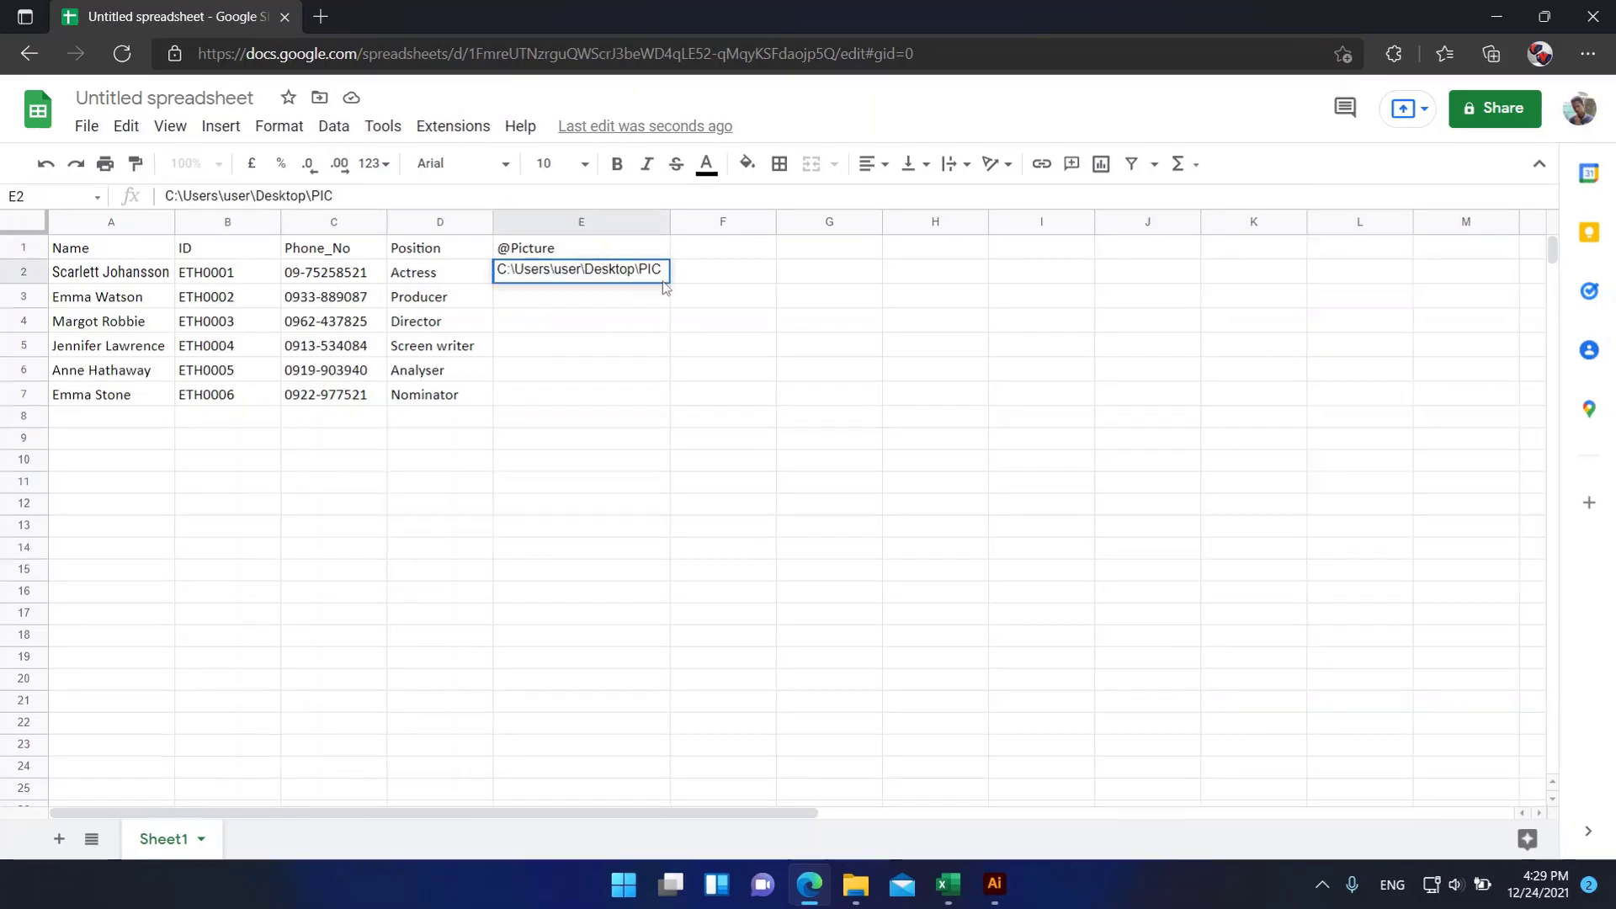
pyautogui.write('Anne')
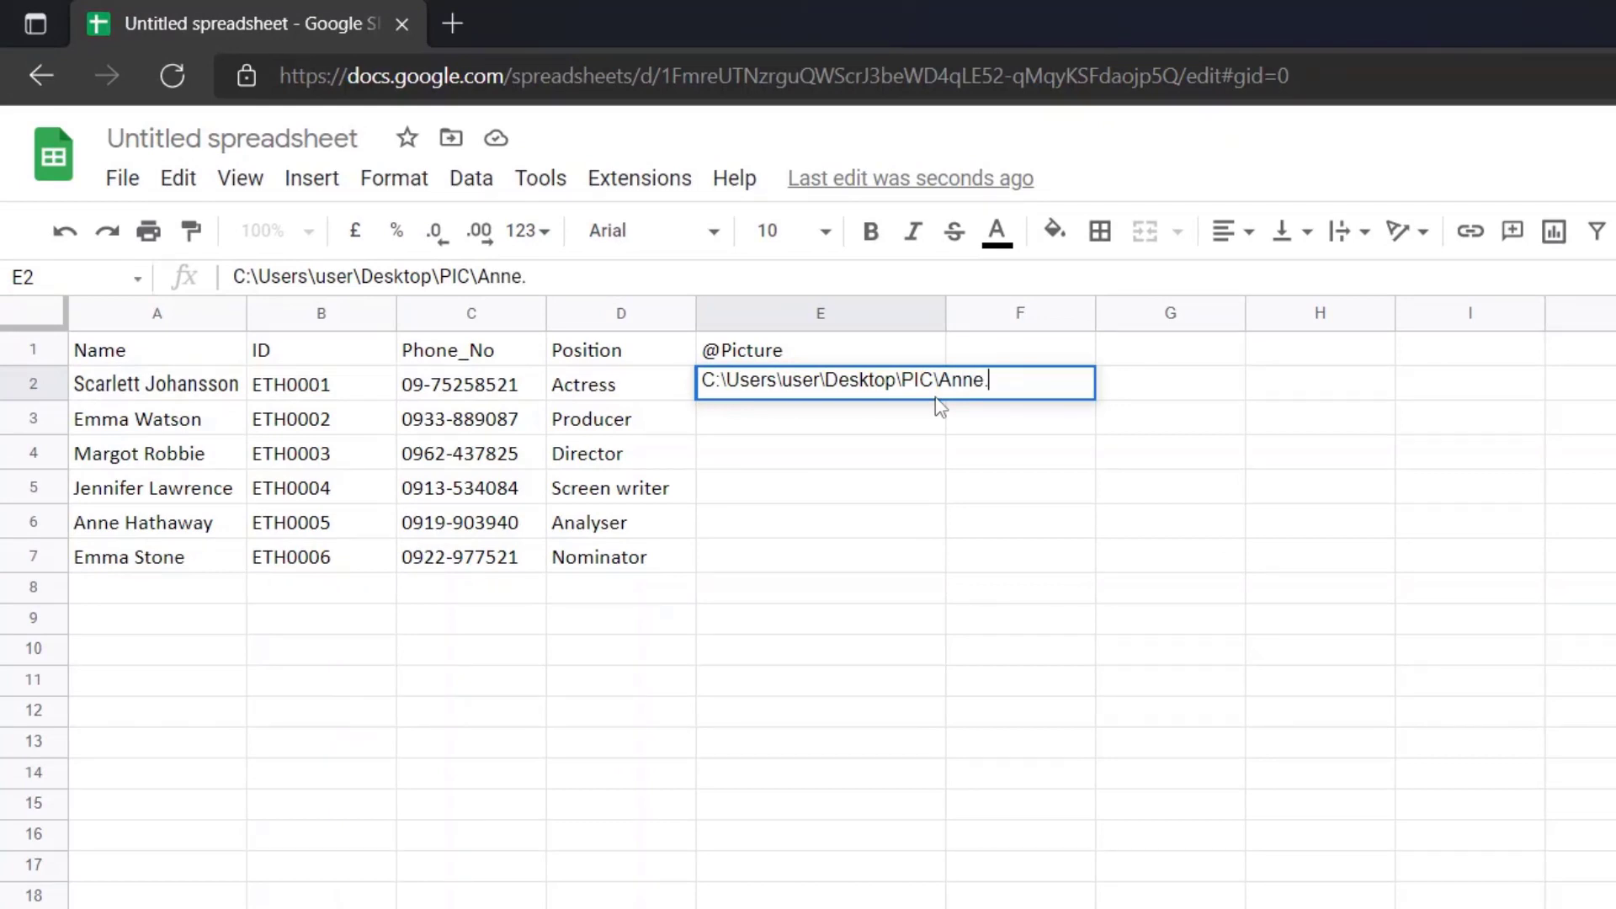
pyautogui.write('.jpg')
pyautogui.press('Return')
pyautogui.click(1001, 593)
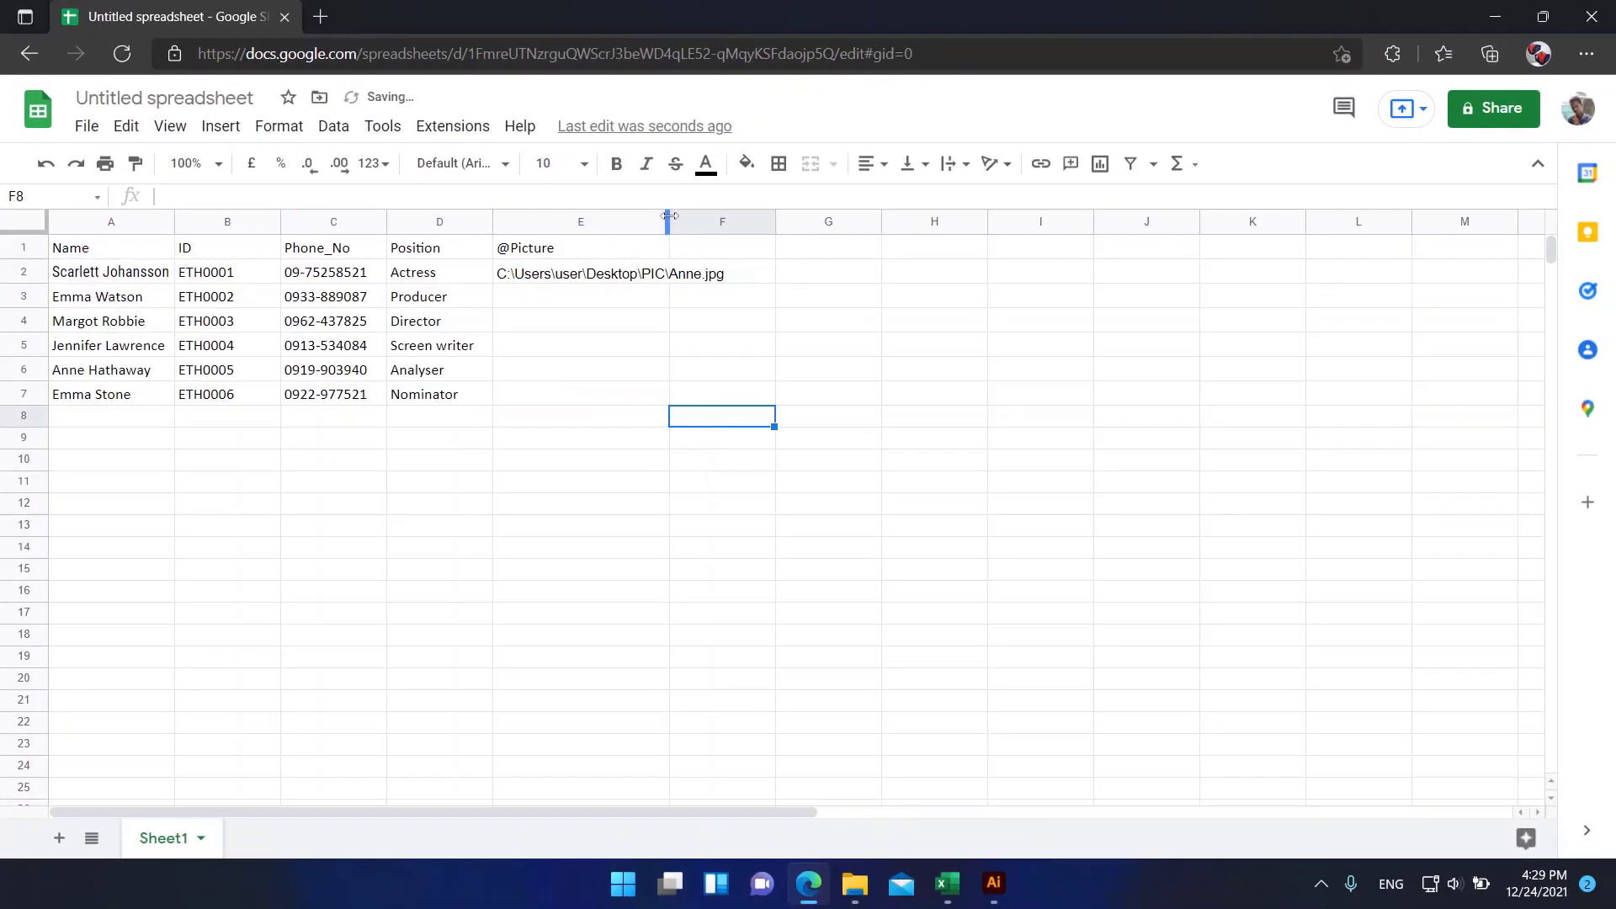
pyautogui.doubleClick(670, 222)
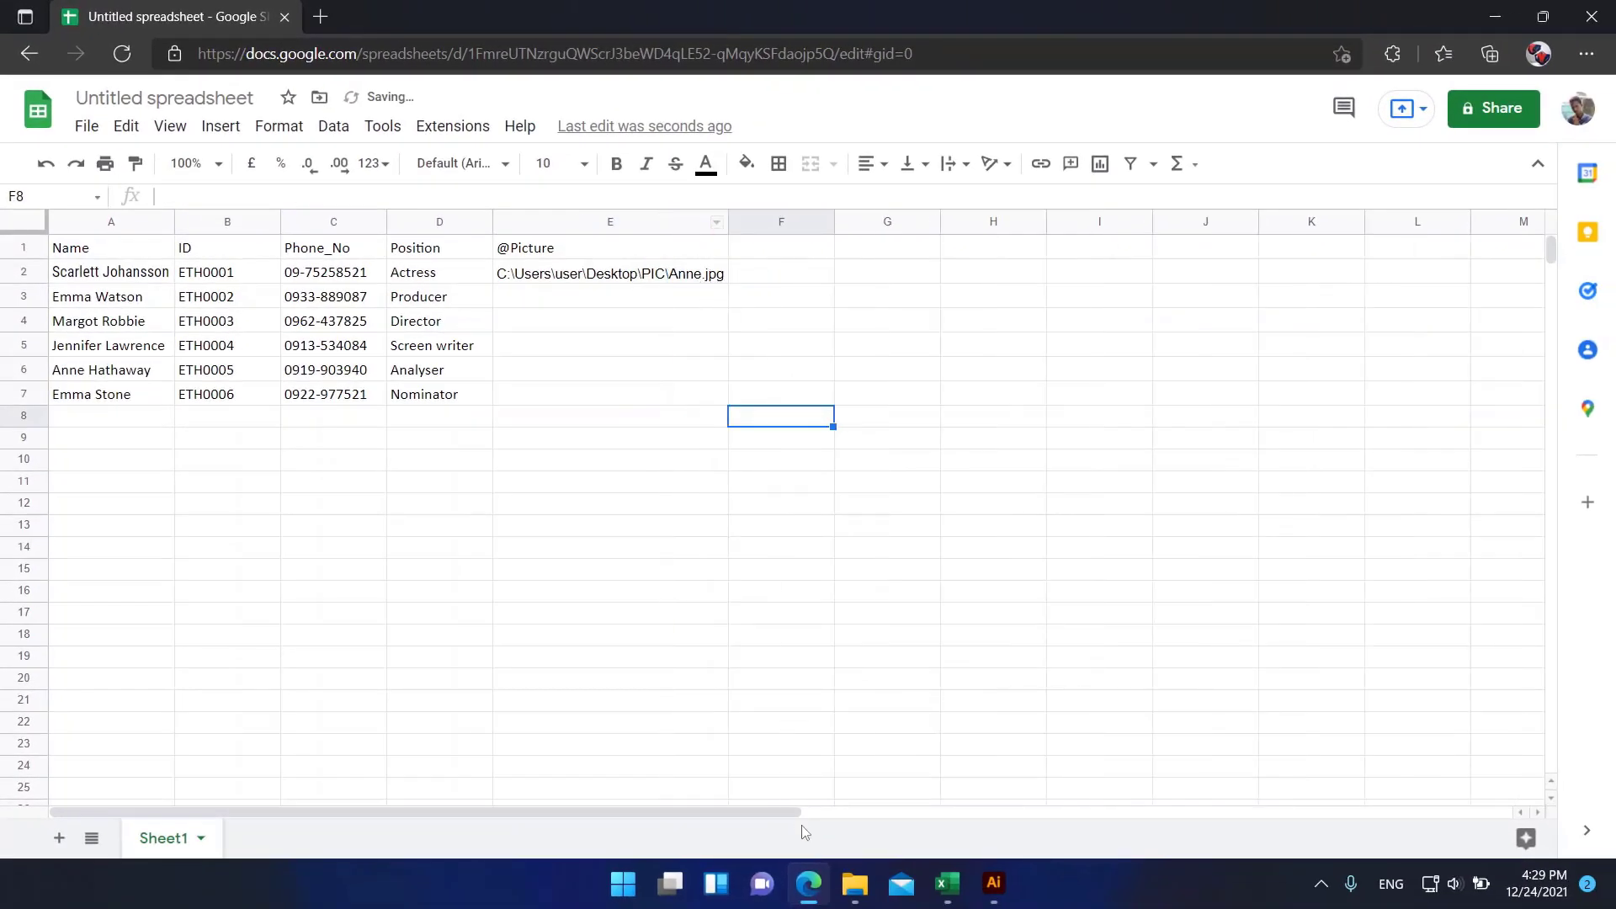
# - Check the file type and extension in the properties of the Anne photo in the PIC folder
pyautogui.moveTo(854, 882)
pyautogui.click(841, 806)
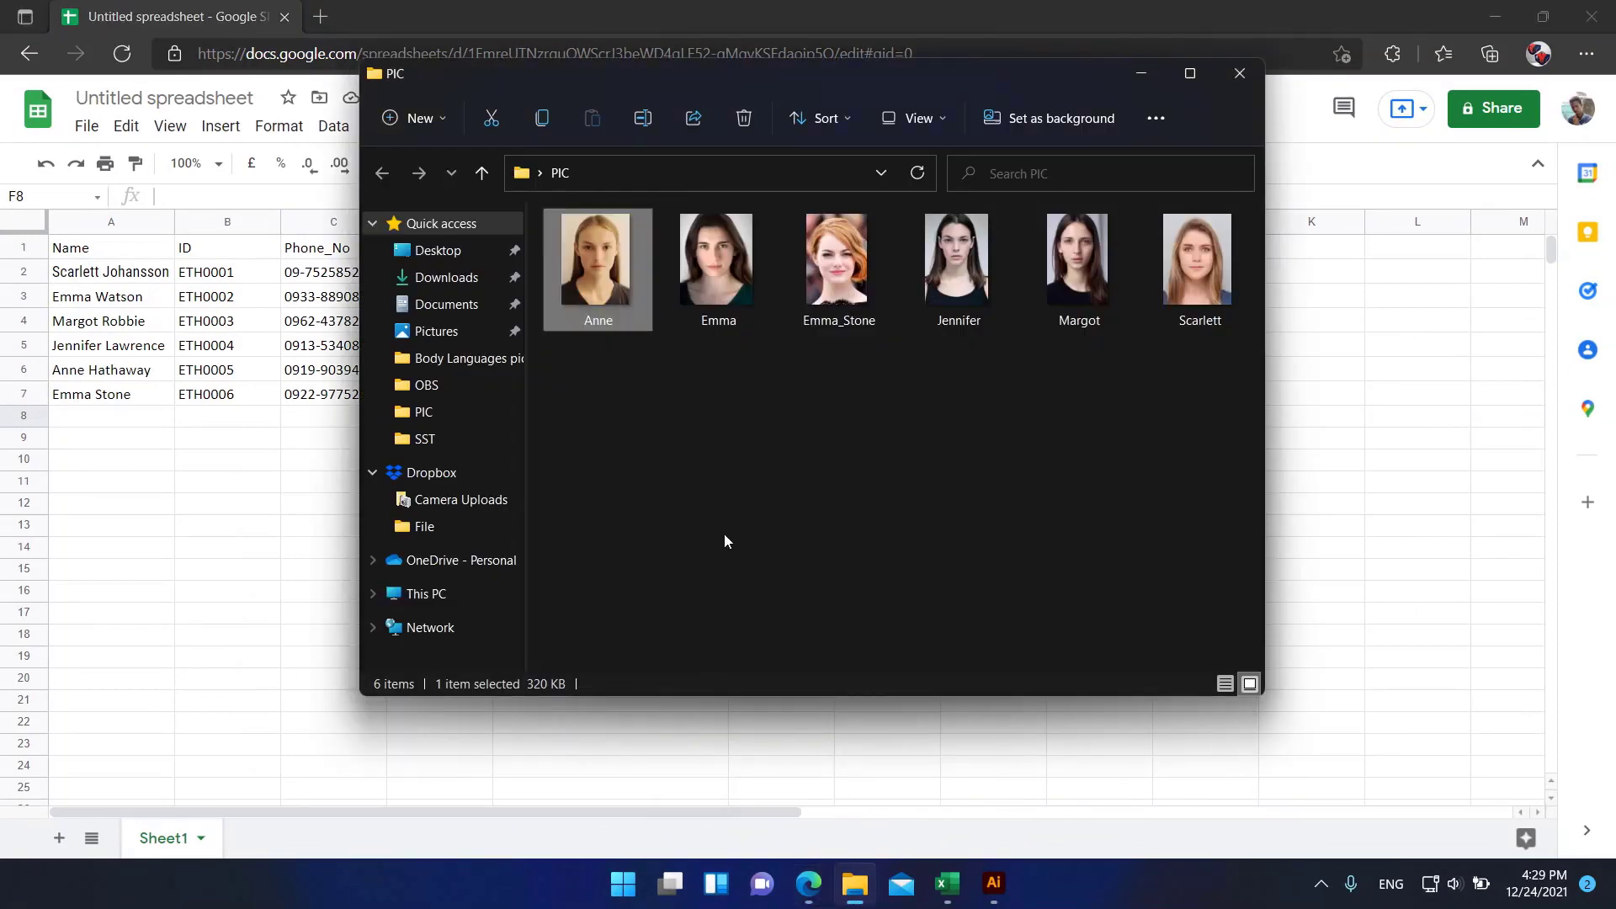
pyautogui.rightClick(608, 305)
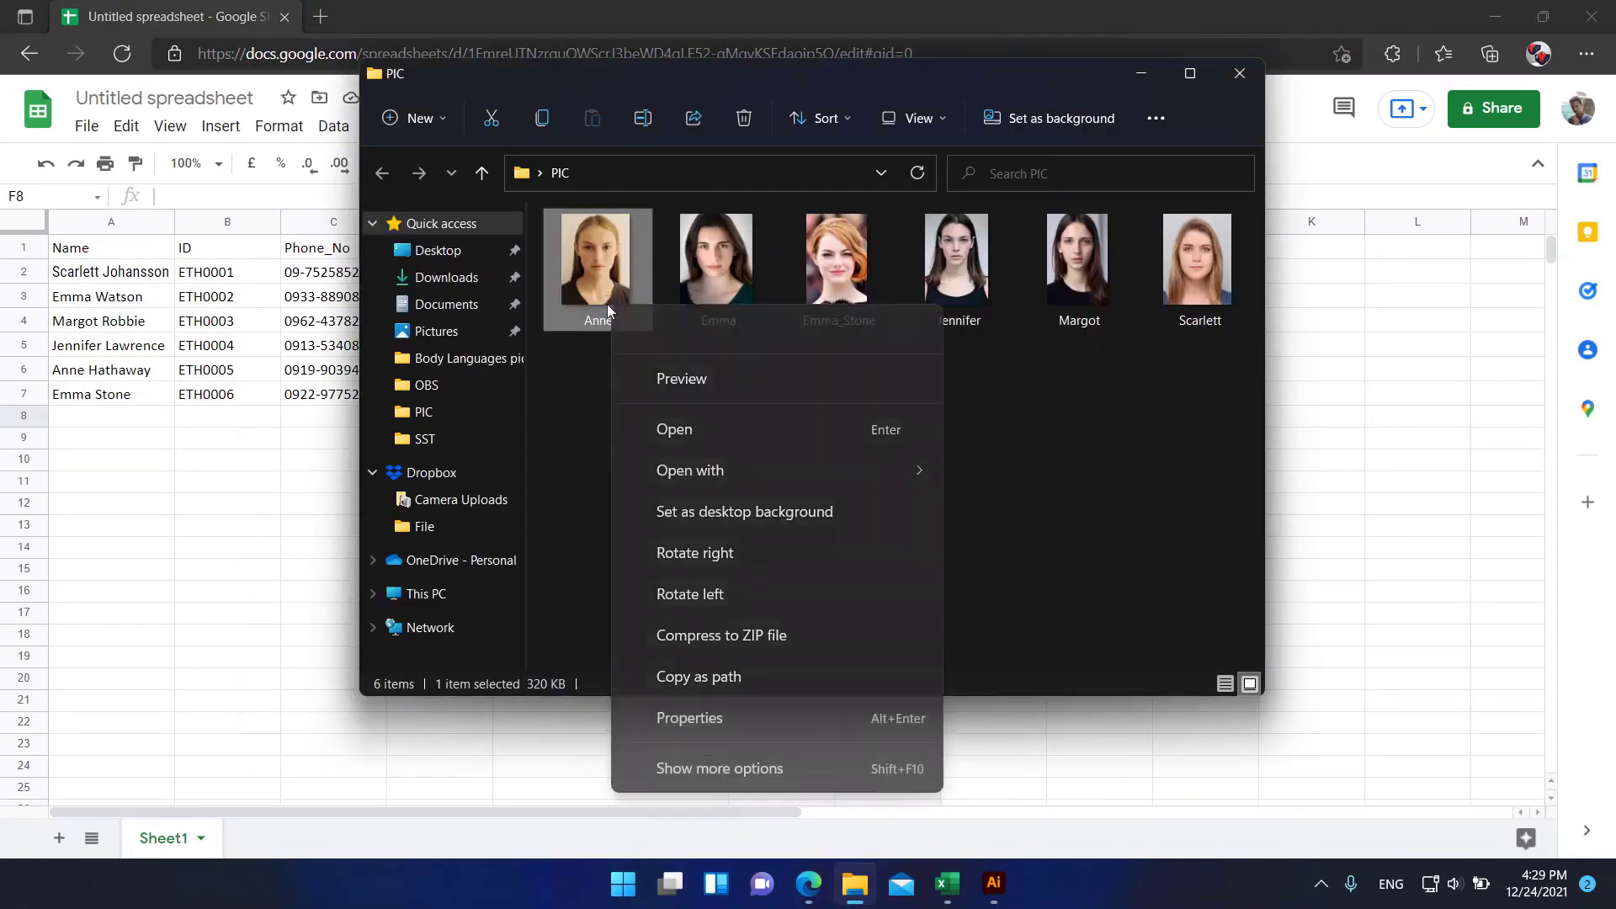
pyautogui.click(694, 655)
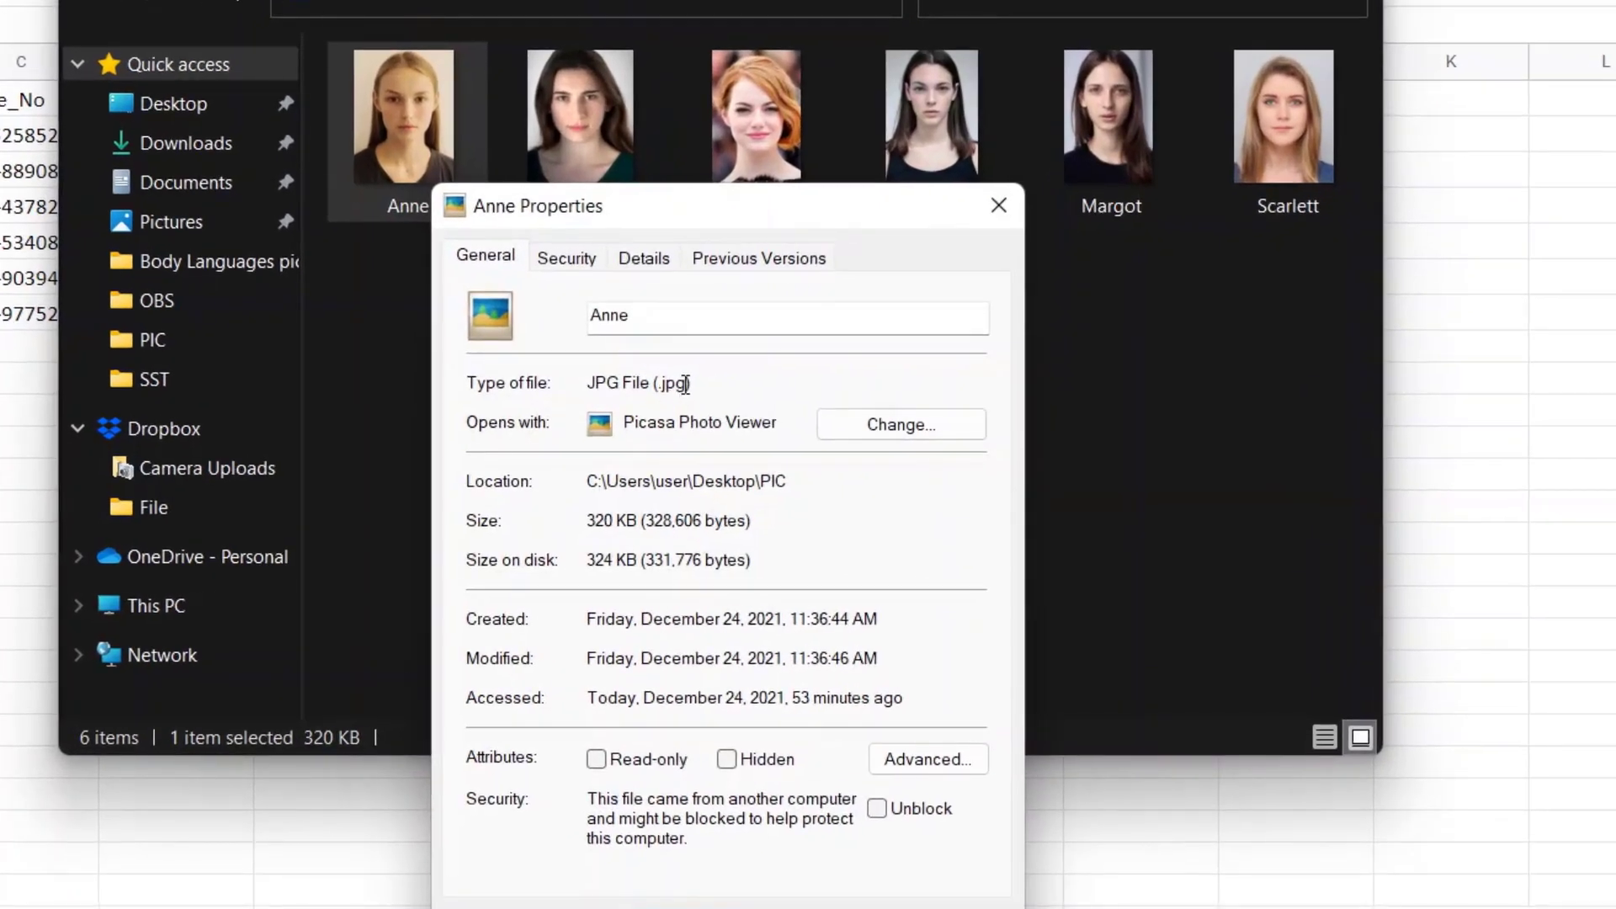
pyautogui.moveTo(687, 384); pyautogui.dragTo(658, 378)
pyautogui.click(662, 383)
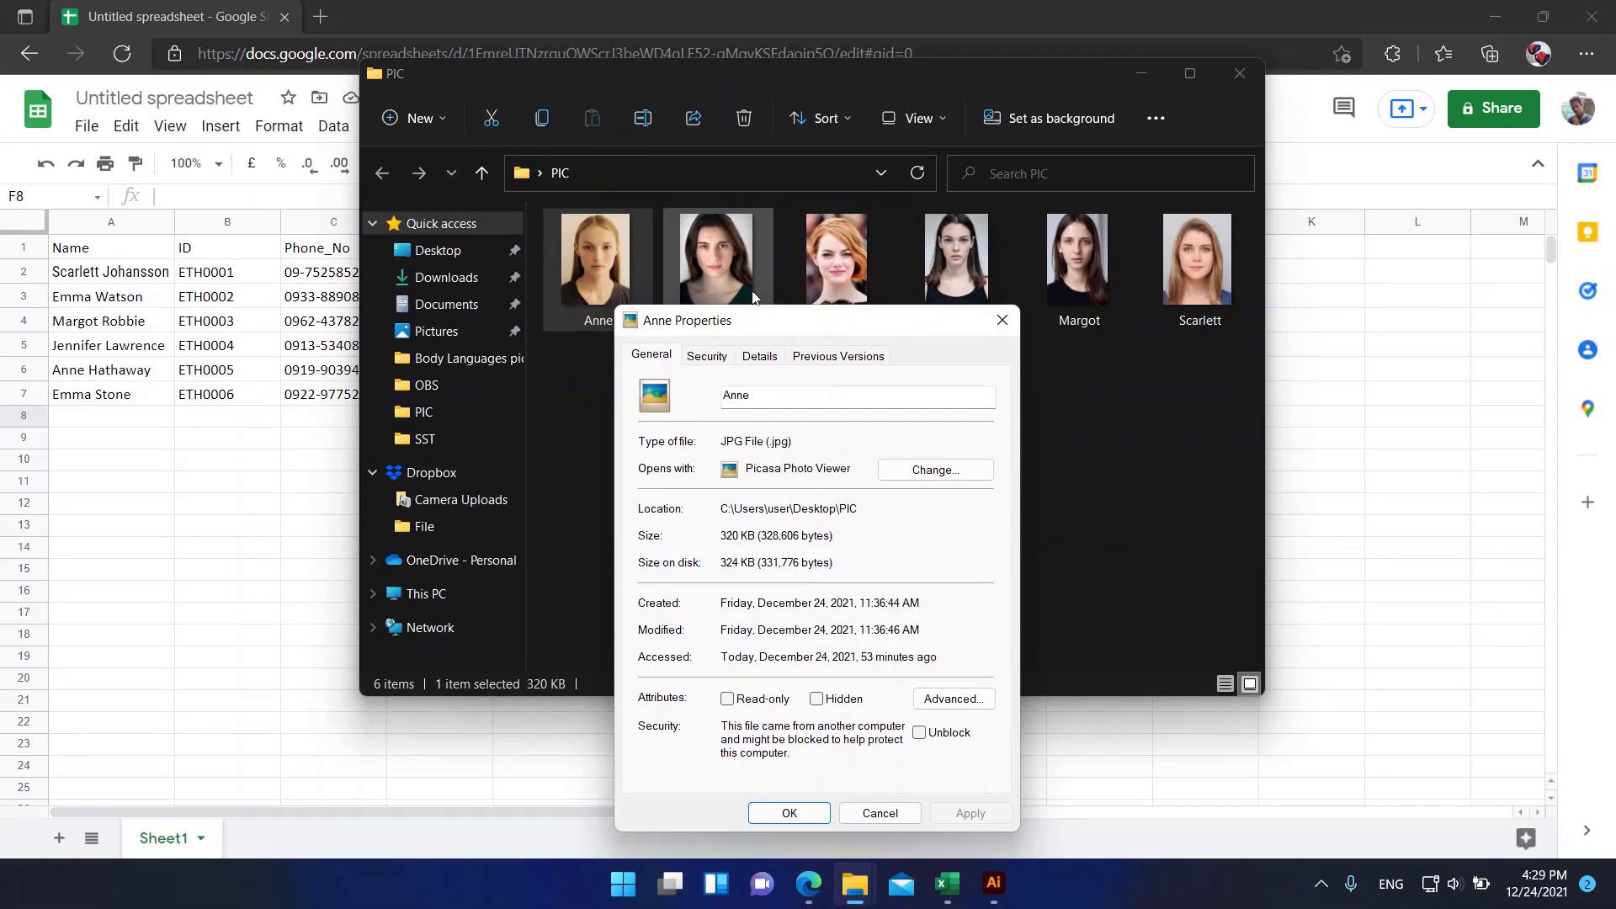
pyautogui.click(1001, 308)
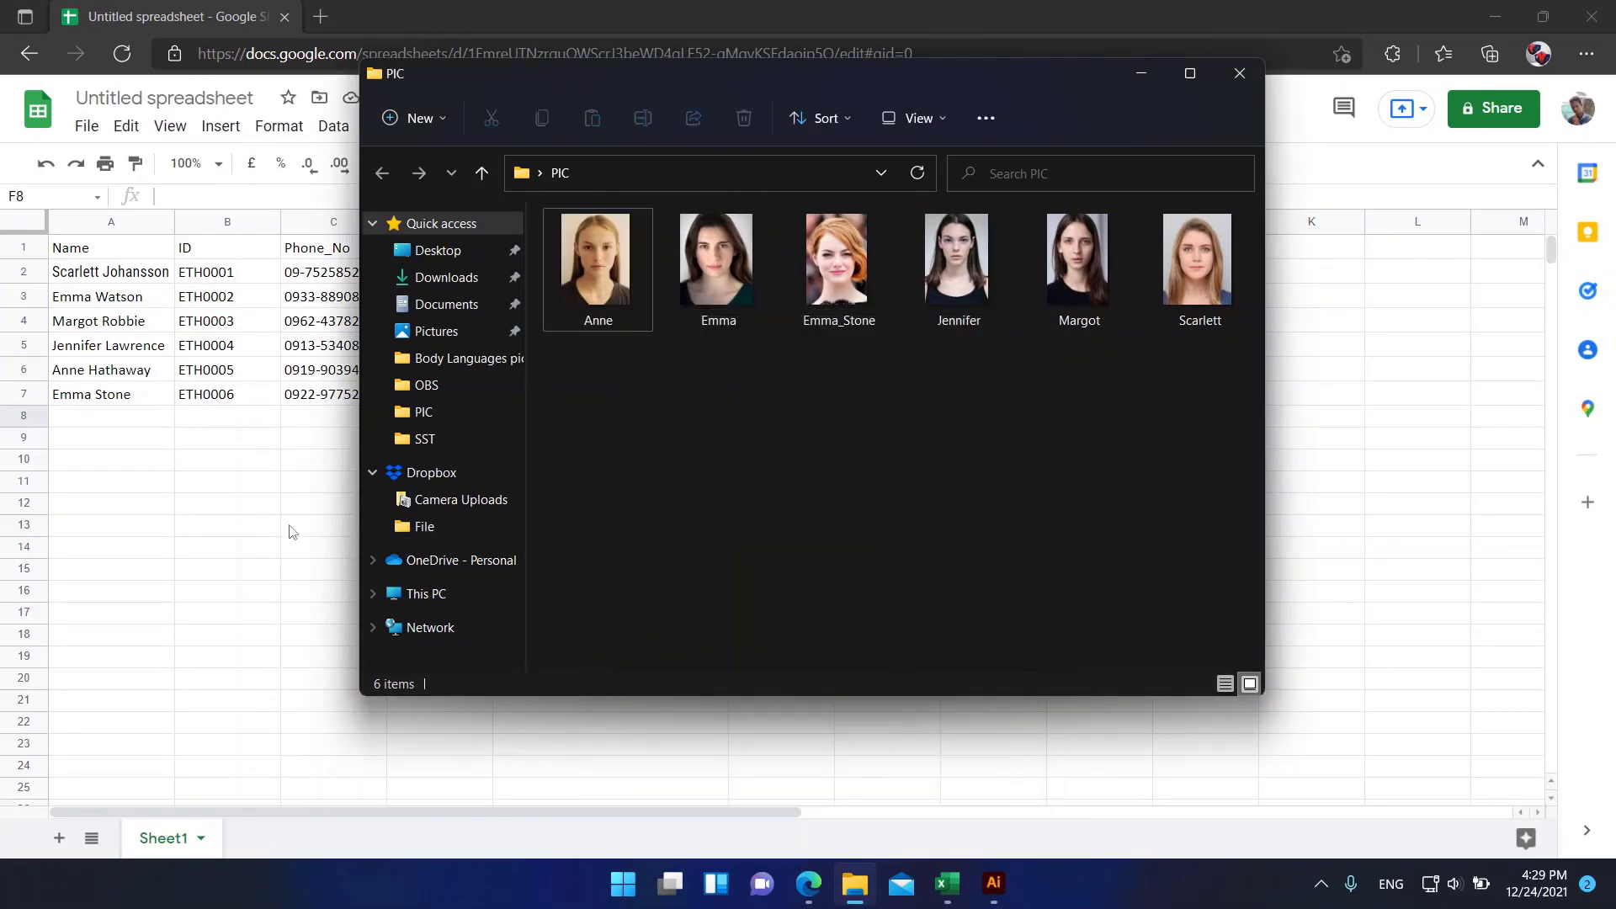
pyautogui.click(285, 530)
# - Insert a link to Sheet1 on the picture path in cell E2
pyautogui.click(640, 281)
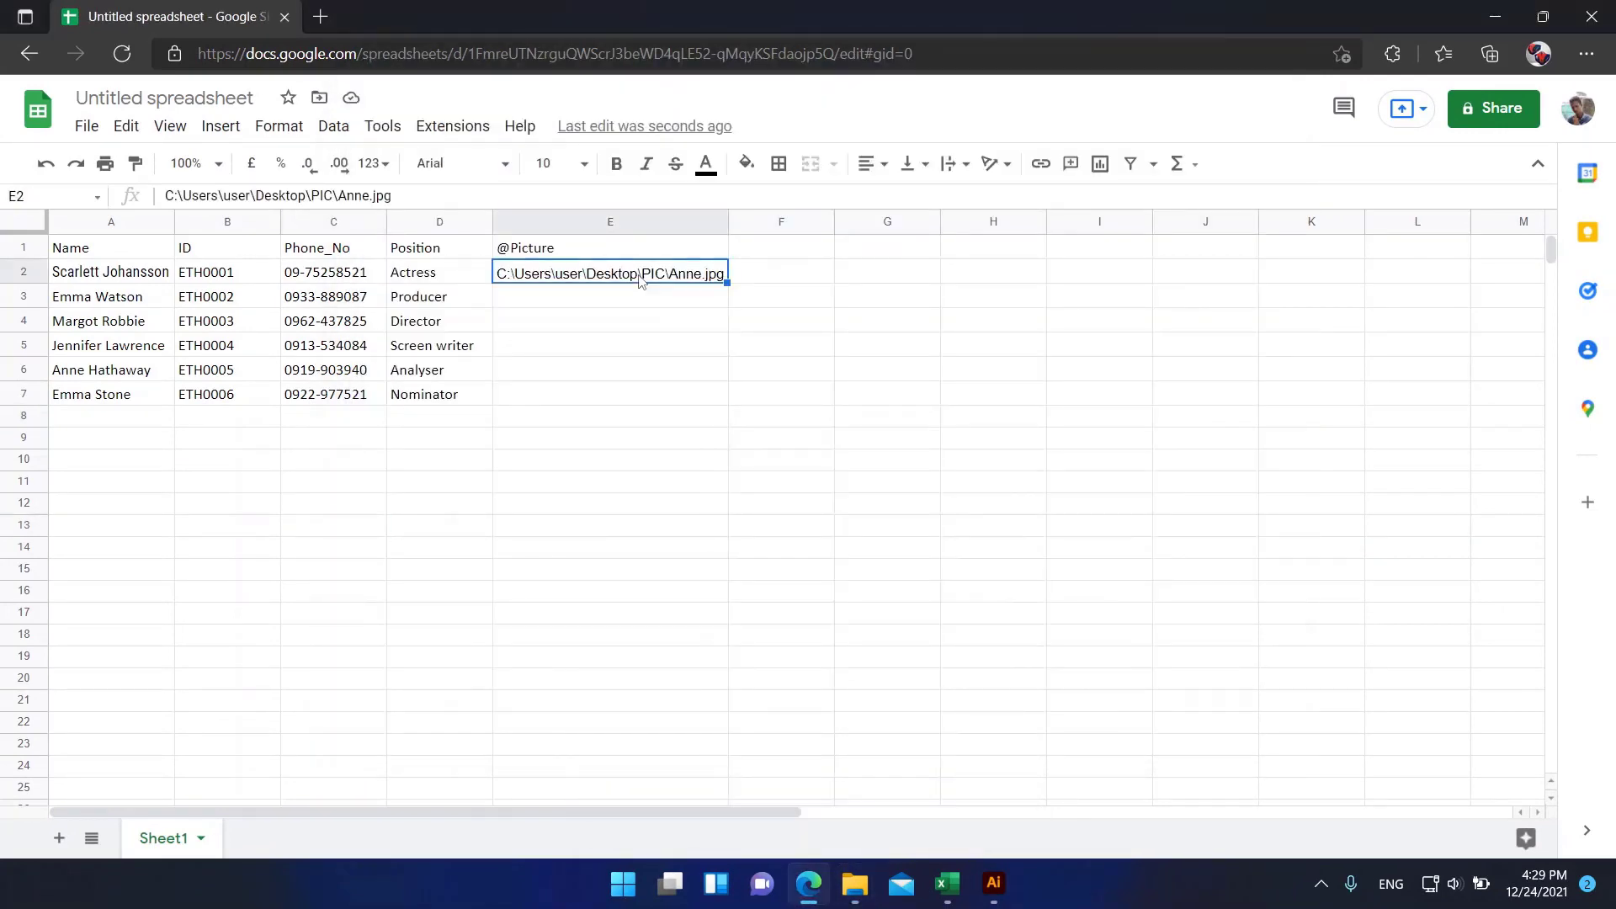
pyautogui.rightClick(640, 282)
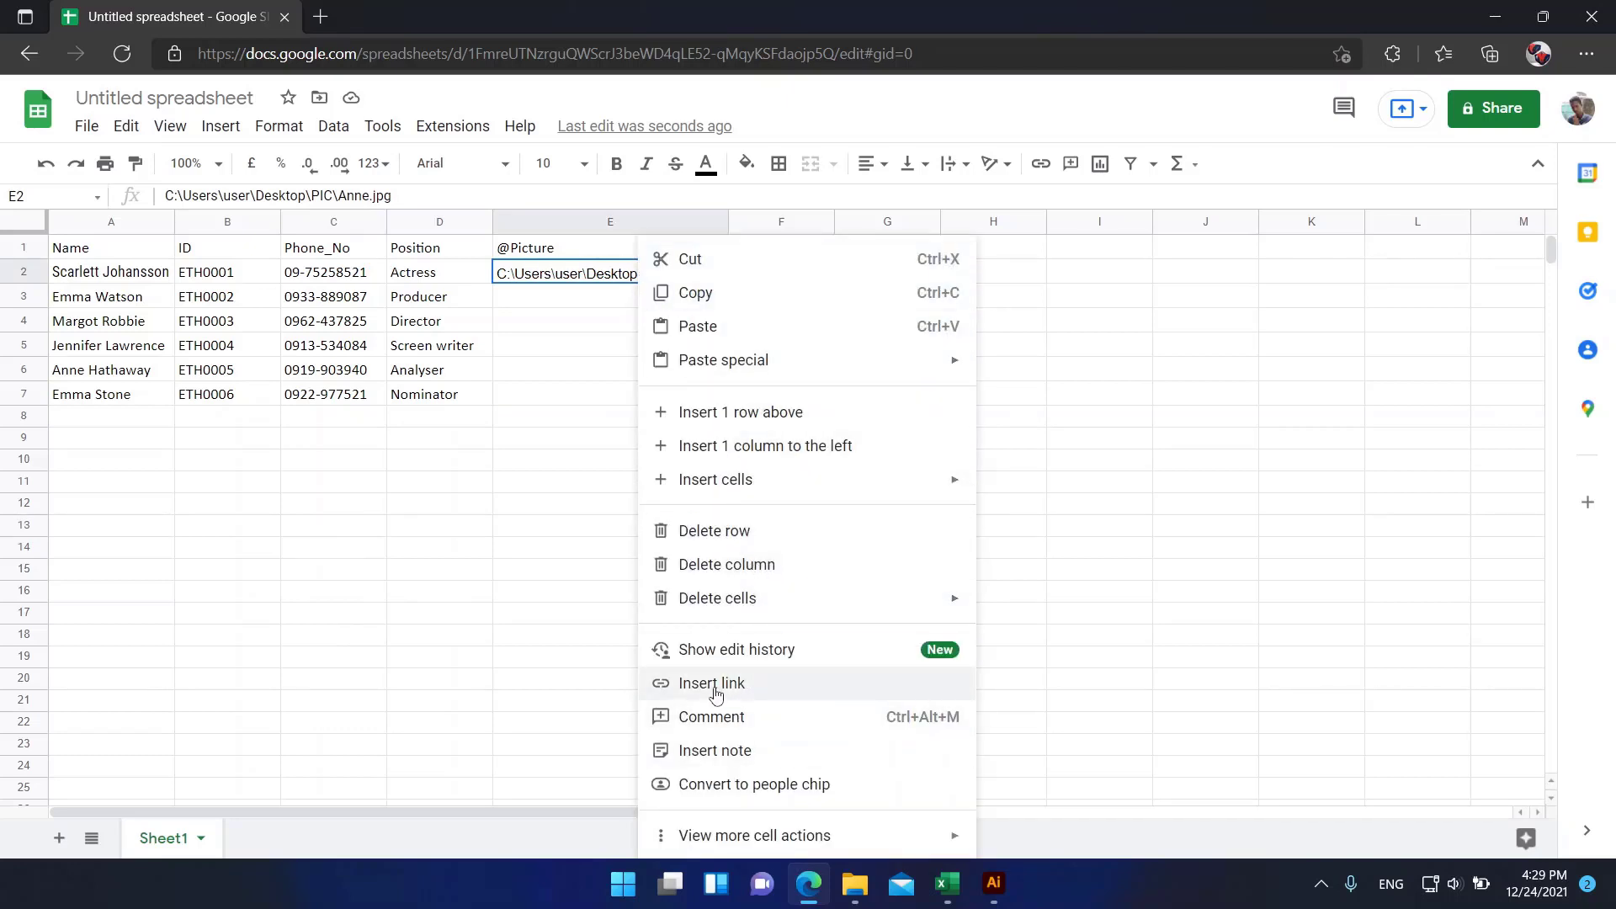
pyautogui.click(762, 690)
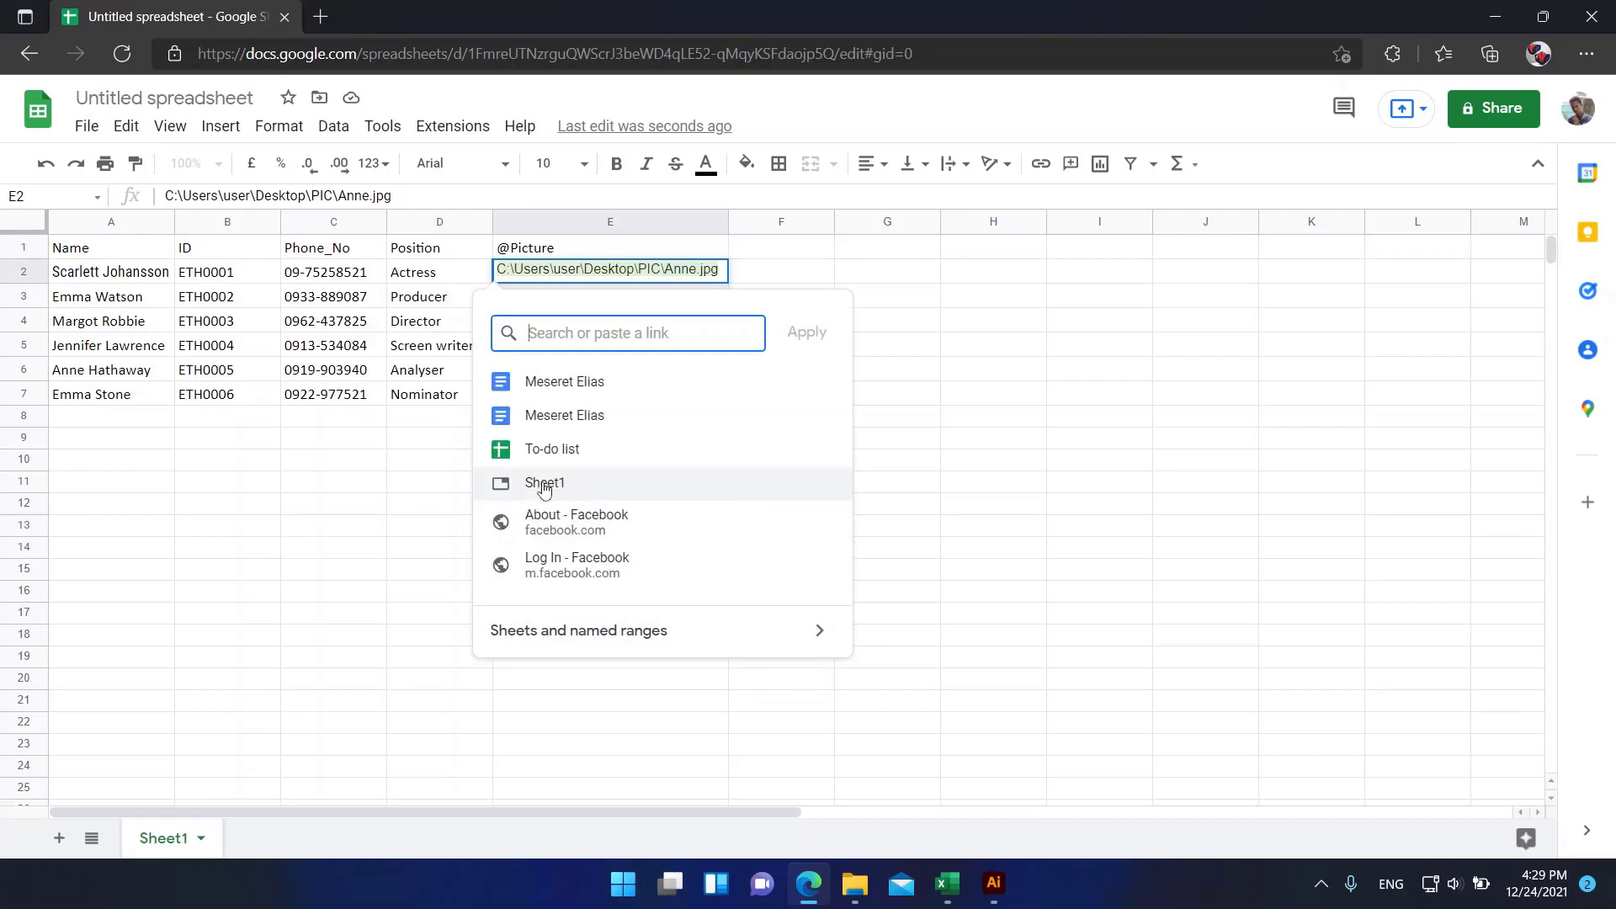
pyautogui.click(586, 487)
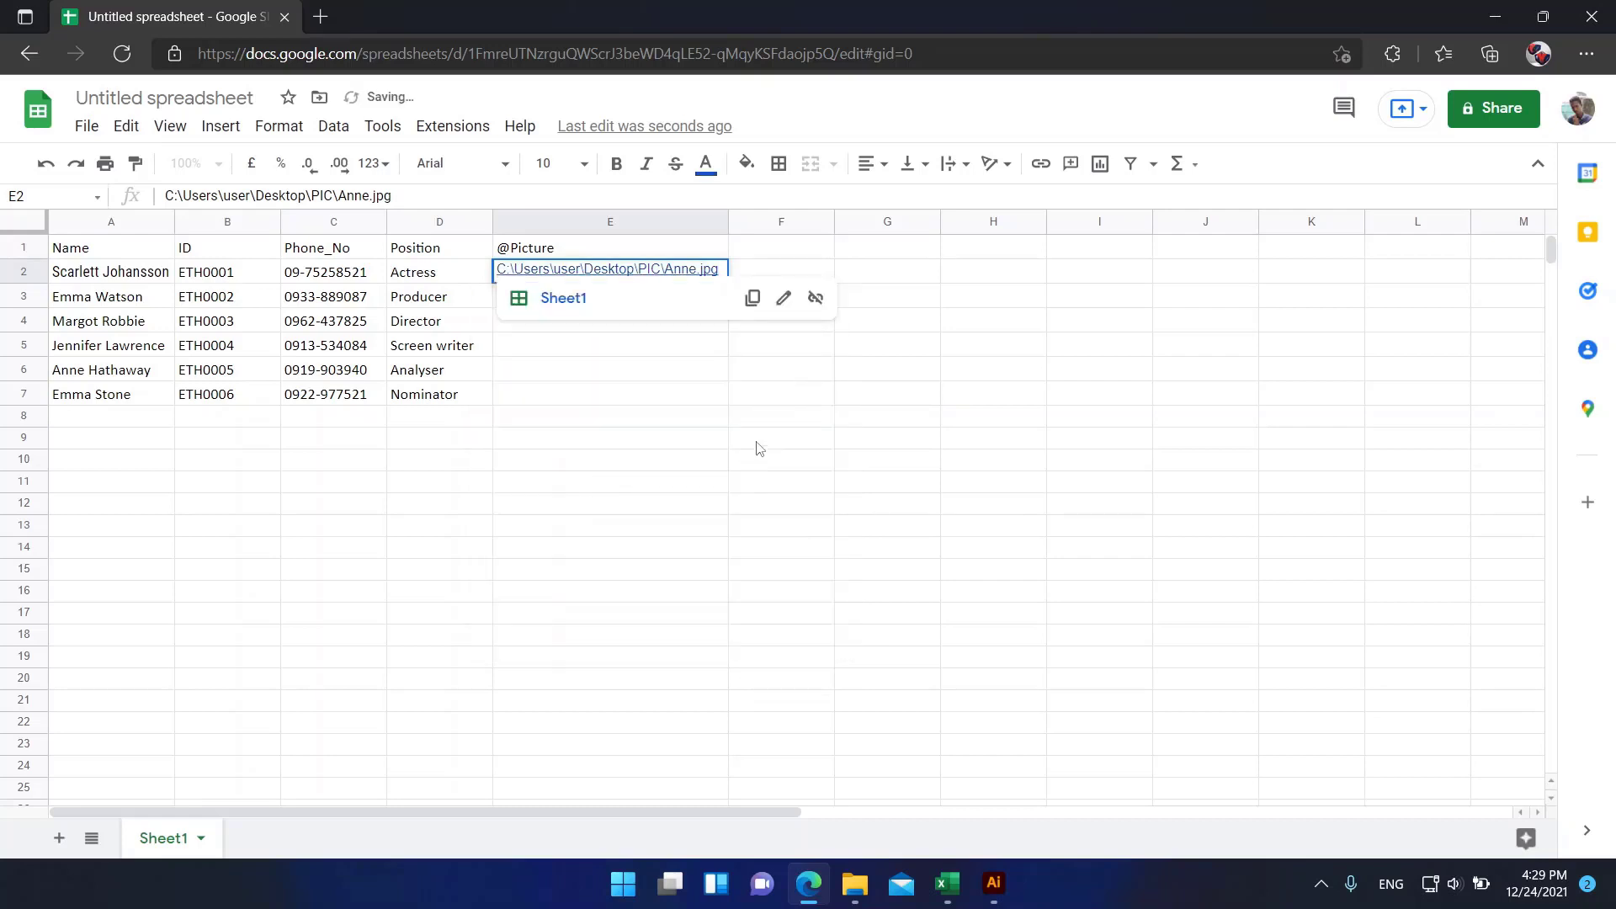
pyautogui.click(814, 402)
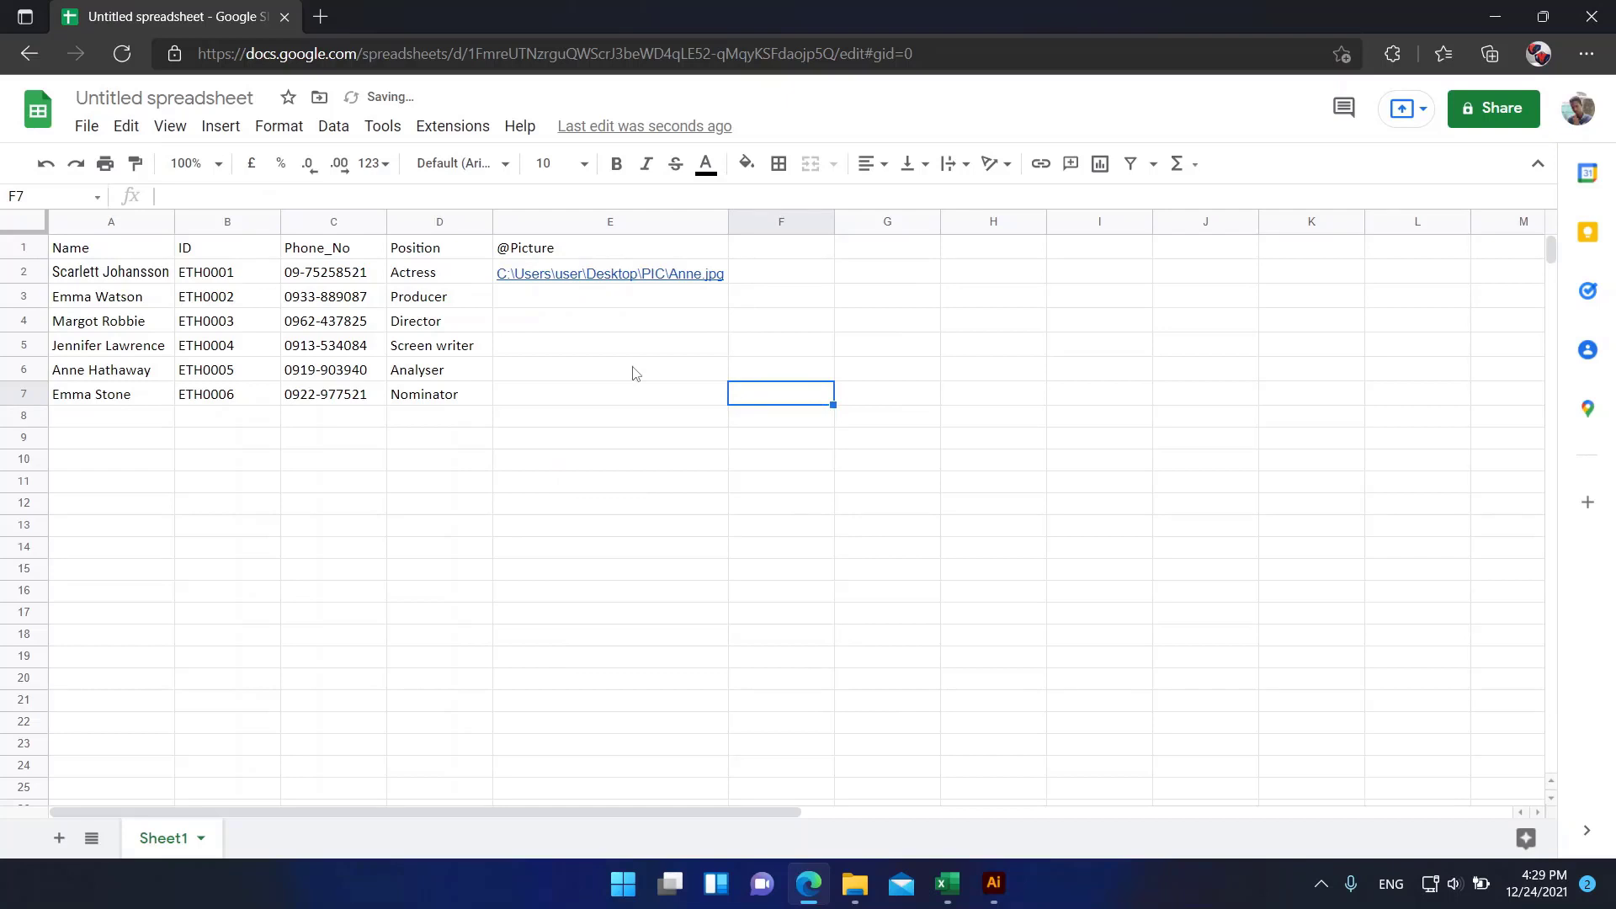
# - Fill the linked picture path from E2 down through E7
pyautogui.click(712, 278)
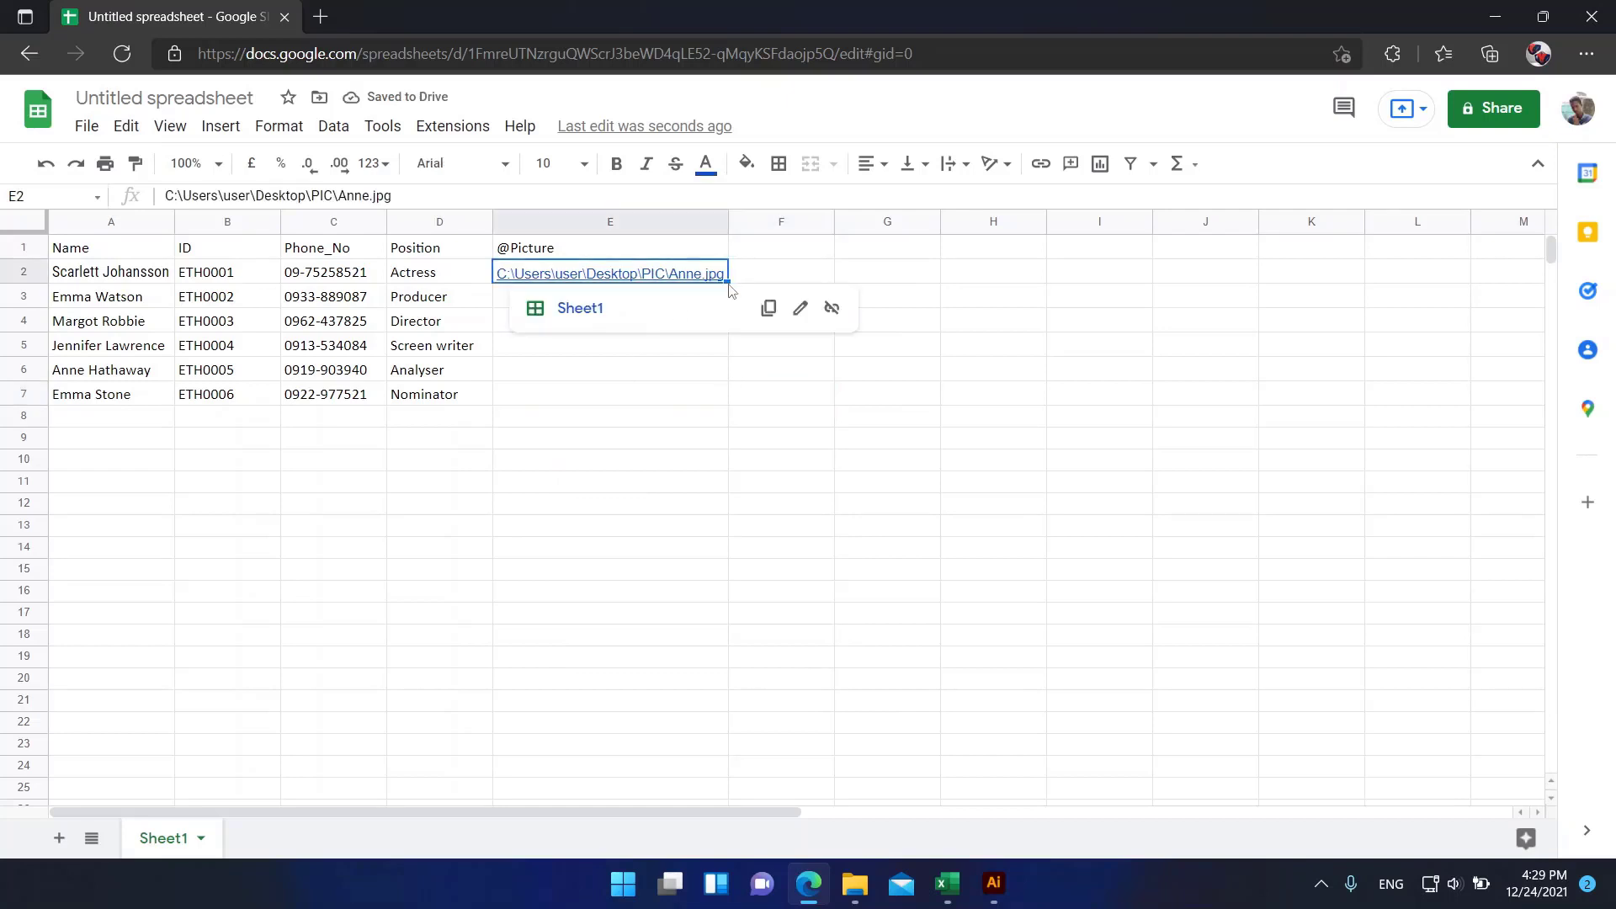
pyautogui.moveTo(726, 284); pyautogui.dragTo(721, 405)
pyautogui.click(850, 402)
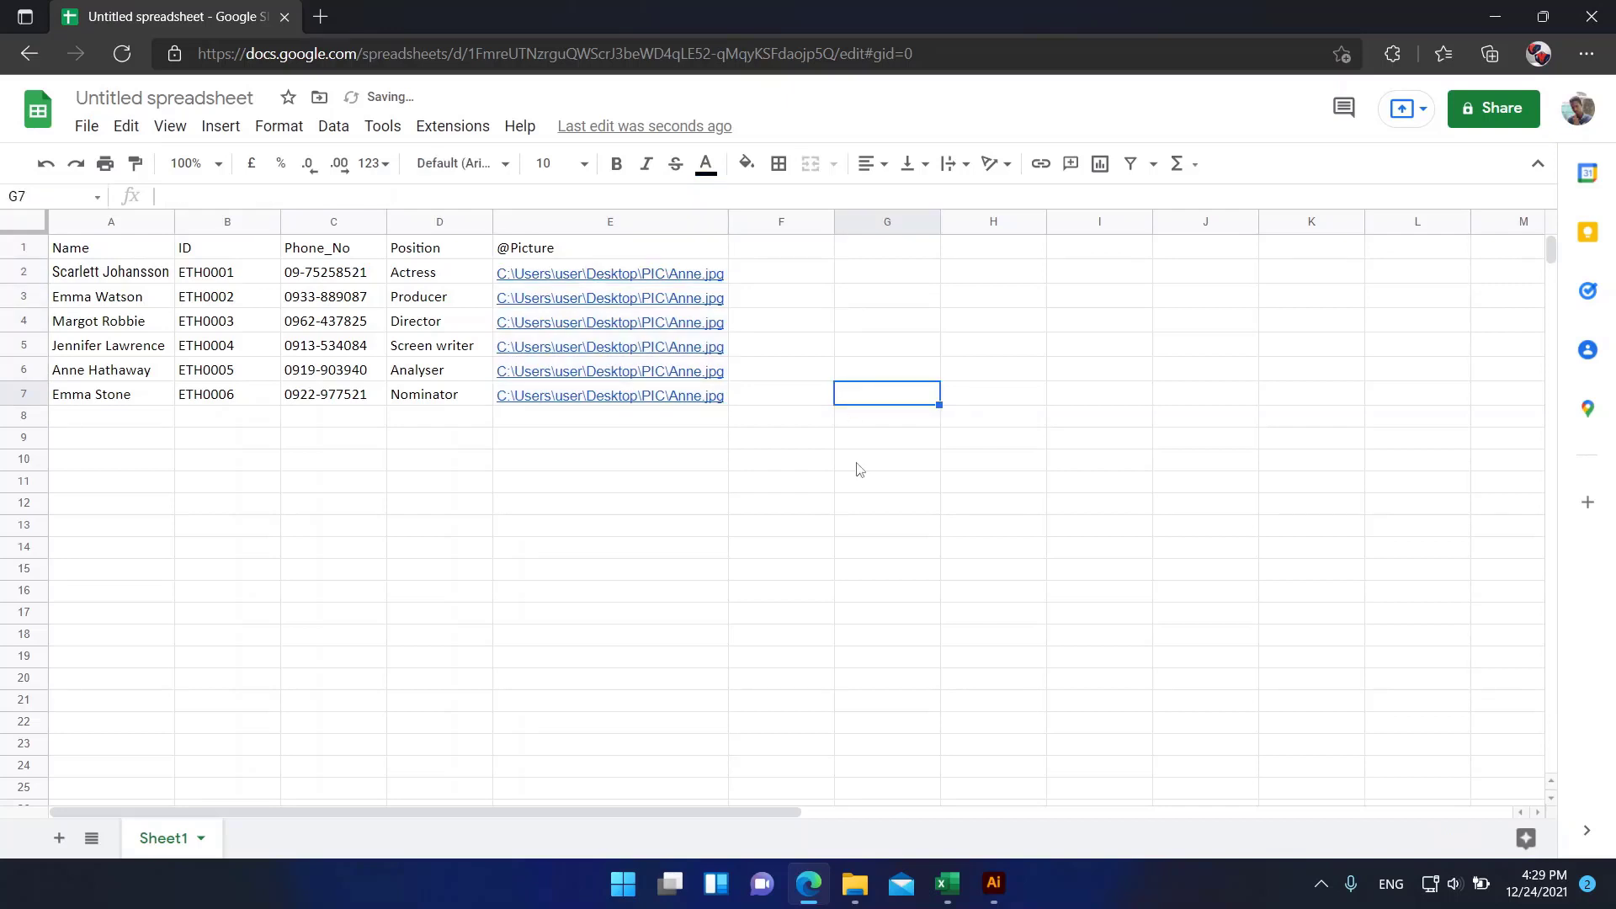
# - Get the second photo's file name from the PIC folder and replace Anne with Emma in the path in E3
pyautogui.click(854, 883)
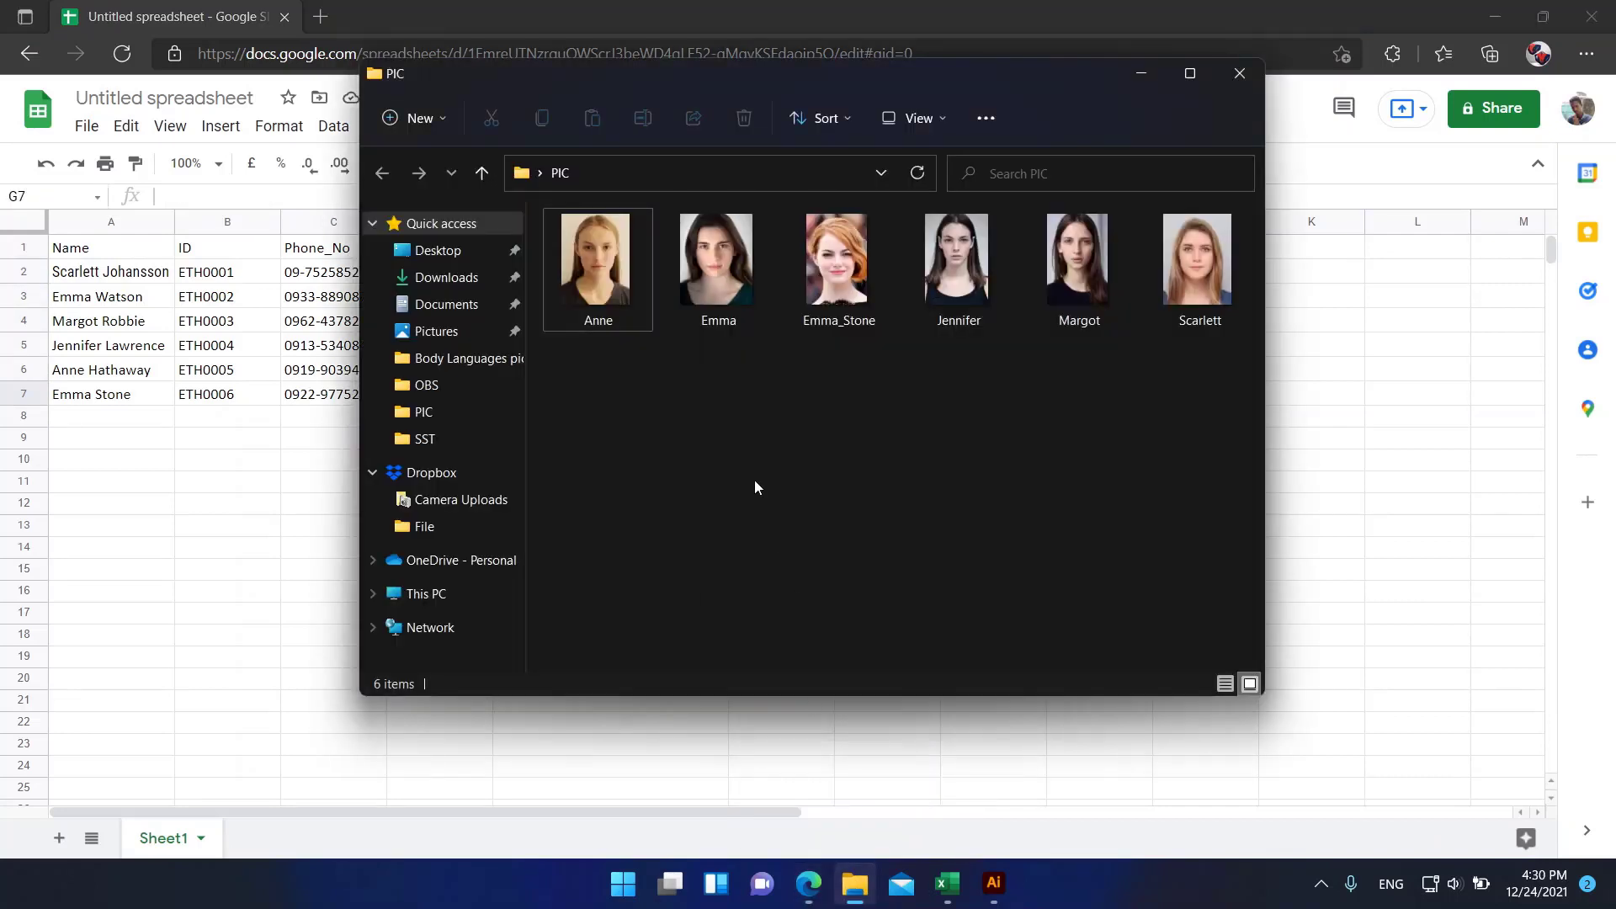
pyautogui.click(719, 323)
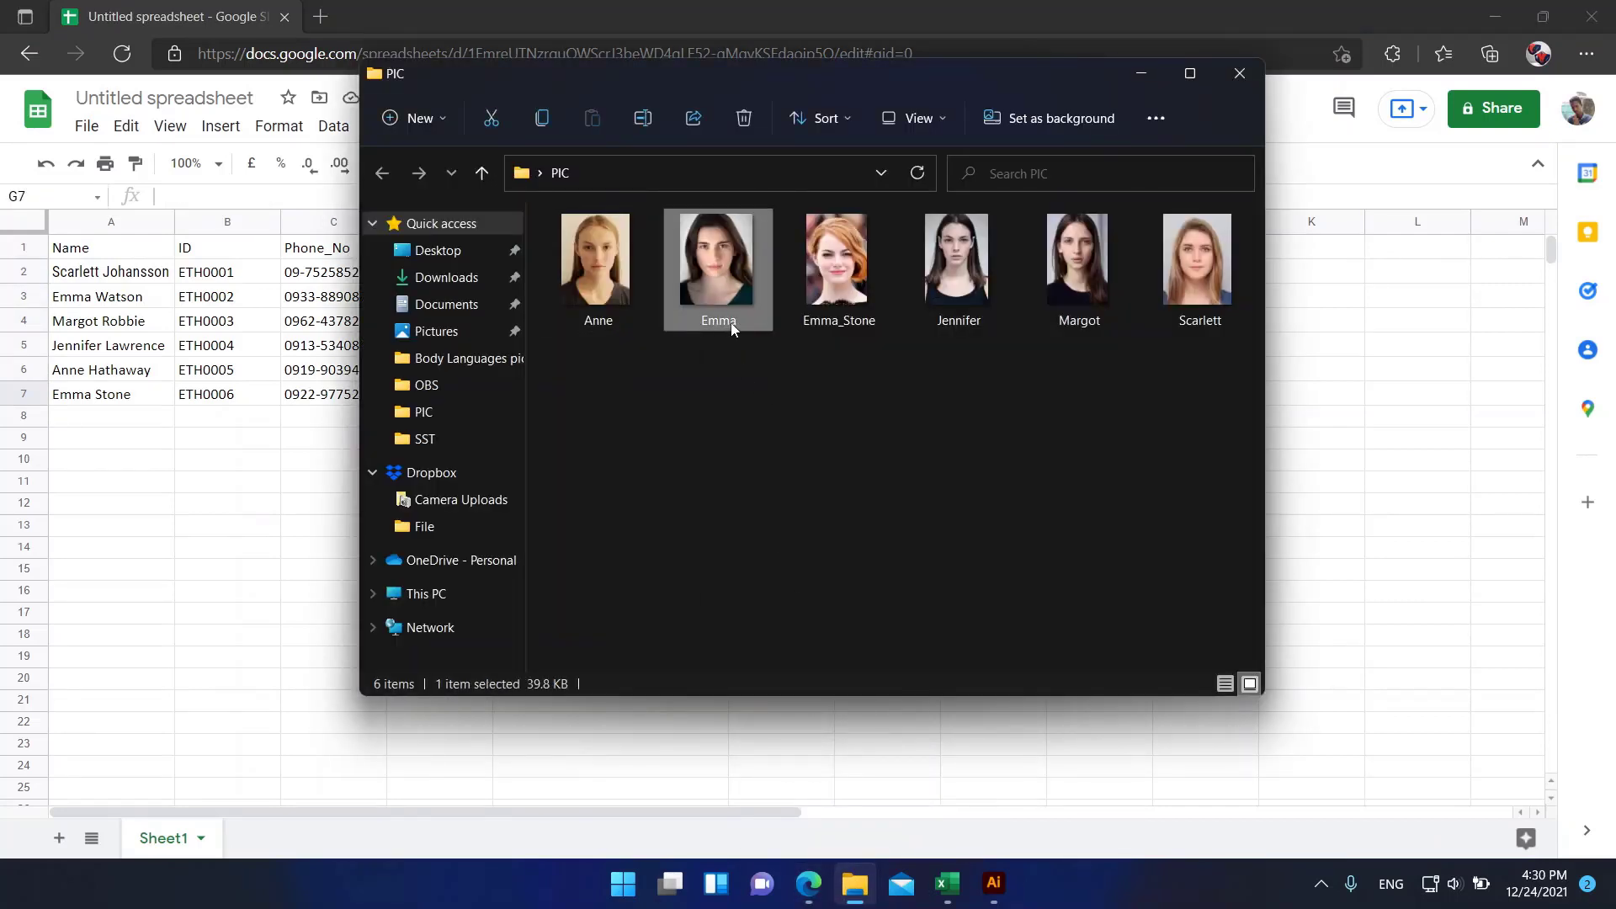
pyautogui.click(719, 321)
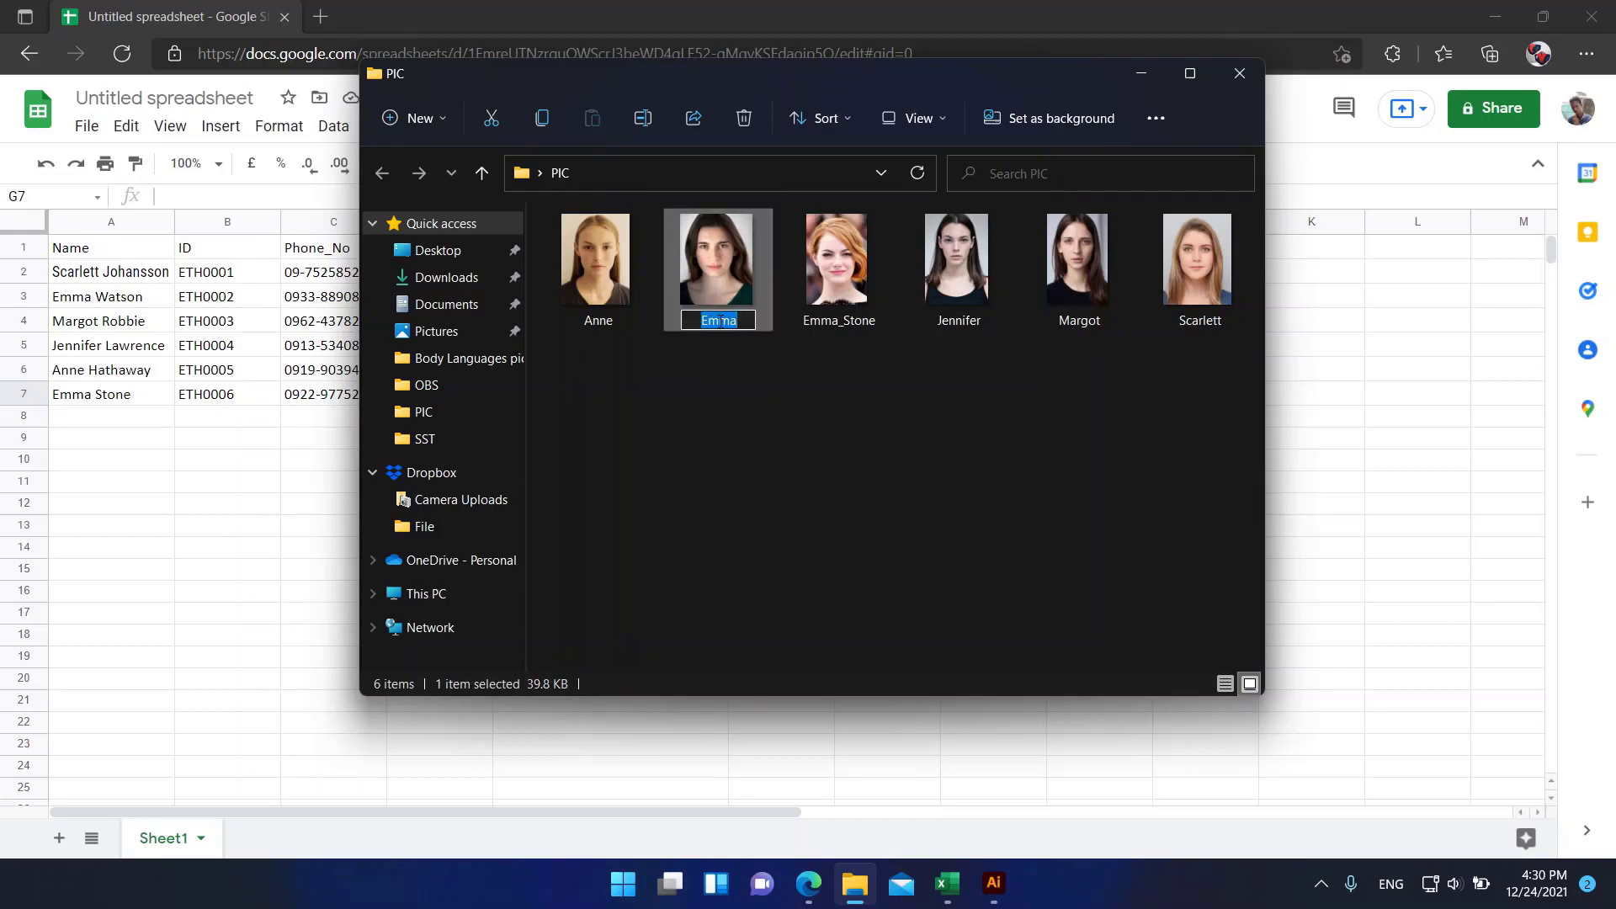
pyautogui.click(313, 461)
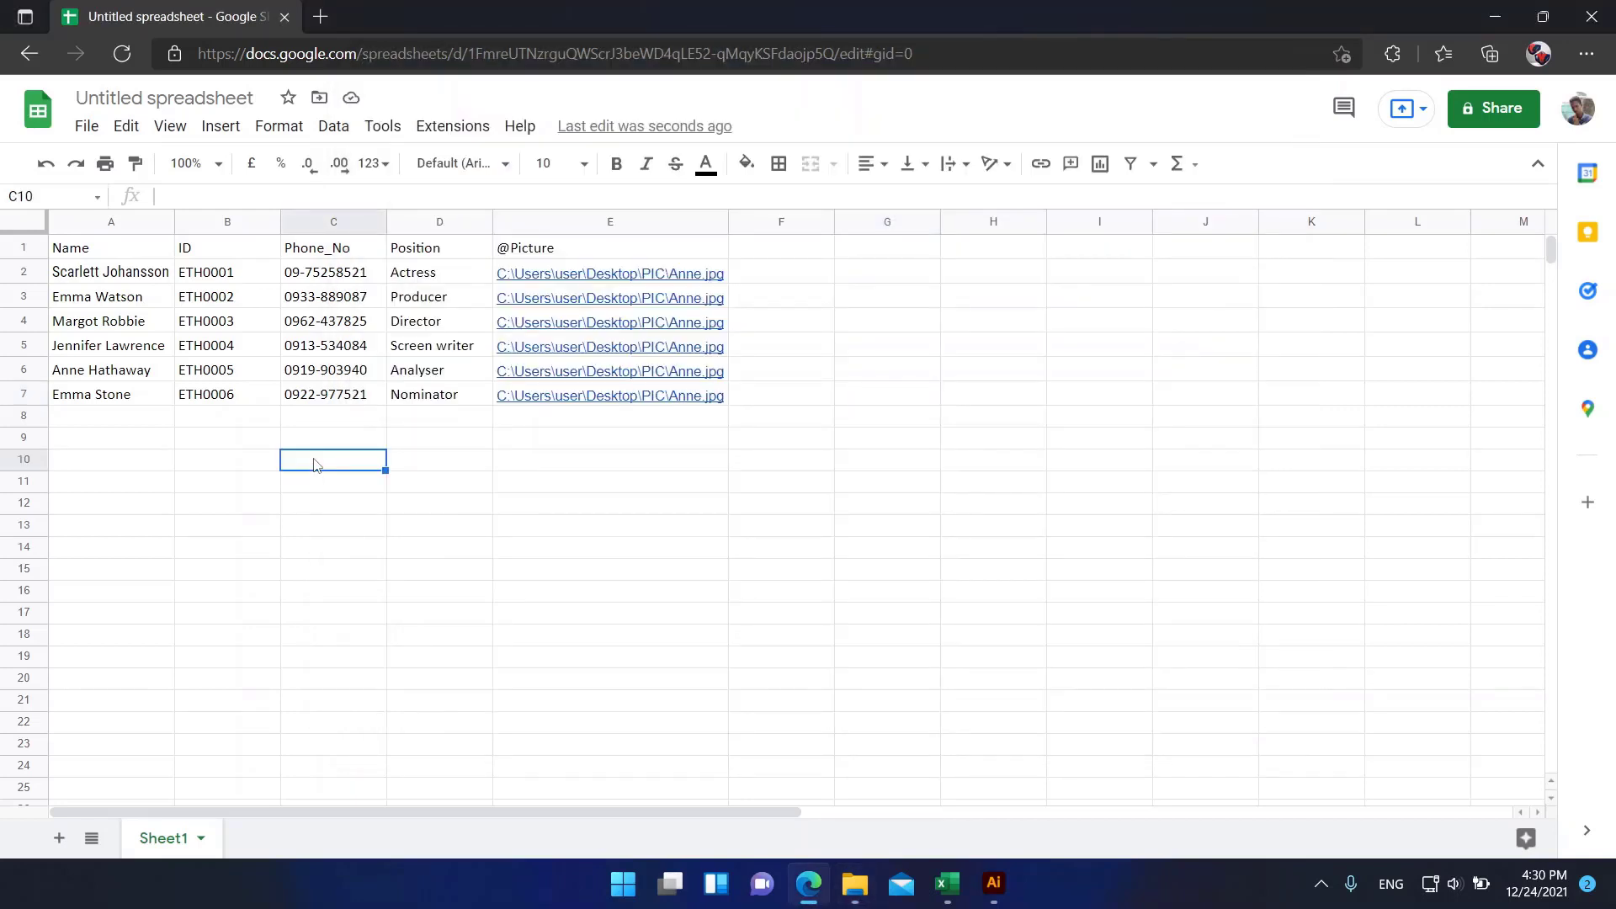
pyautogui.doubleClick(681, 301)
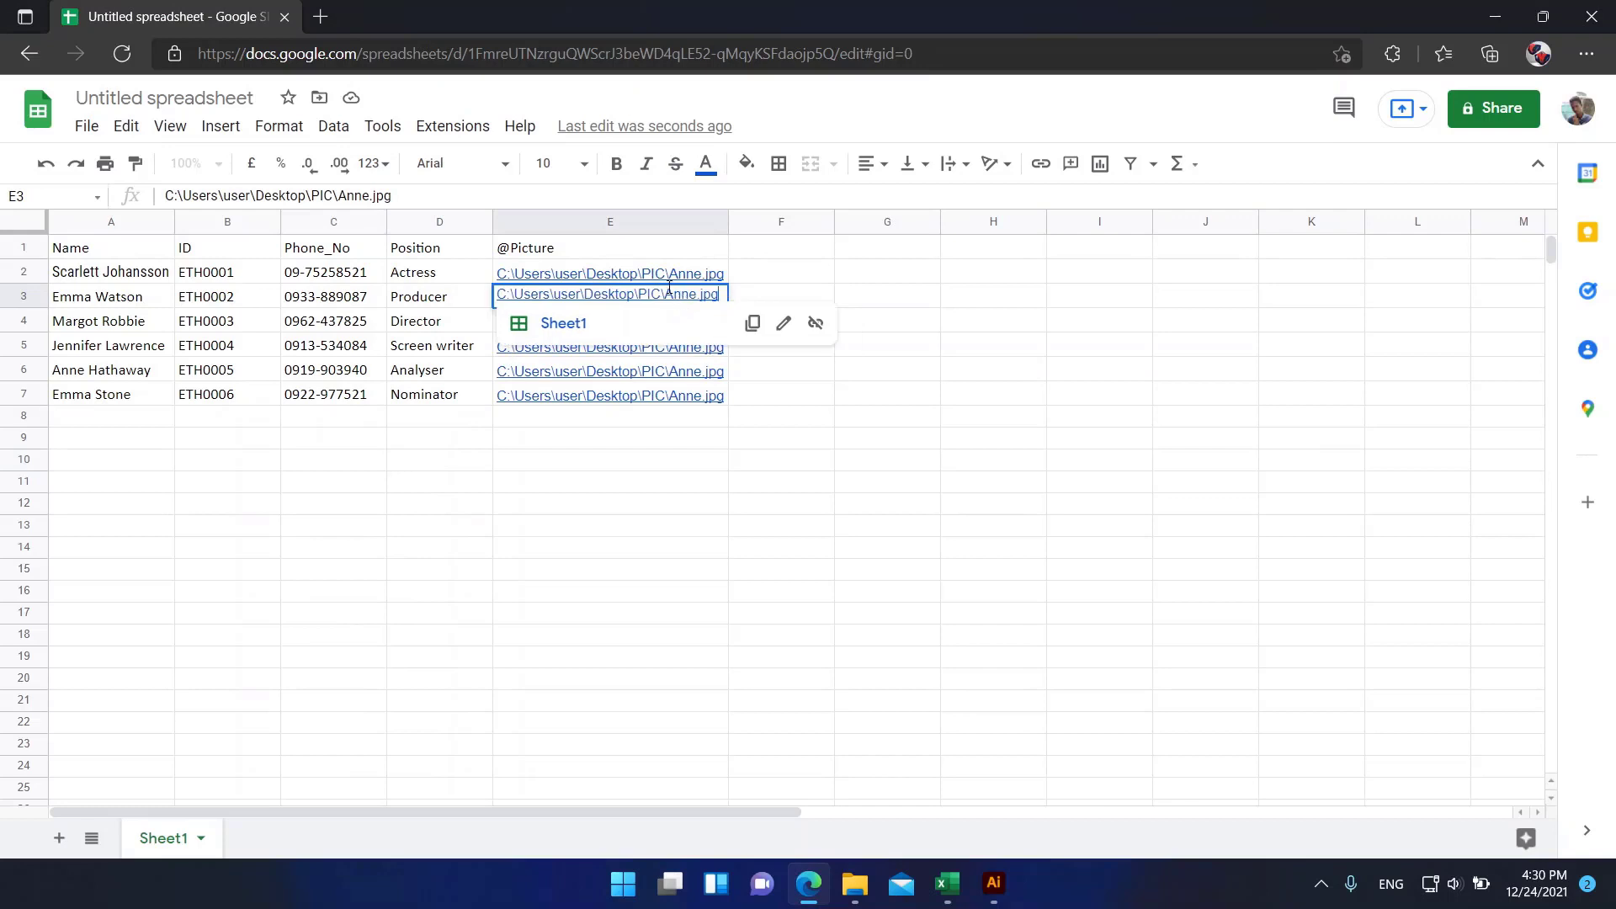
pyautogui.moveTo(667, 299); pyautogui.dragTo(698, 313)
pyautogui.write('Emma')
pyautogui.click(741, 509)
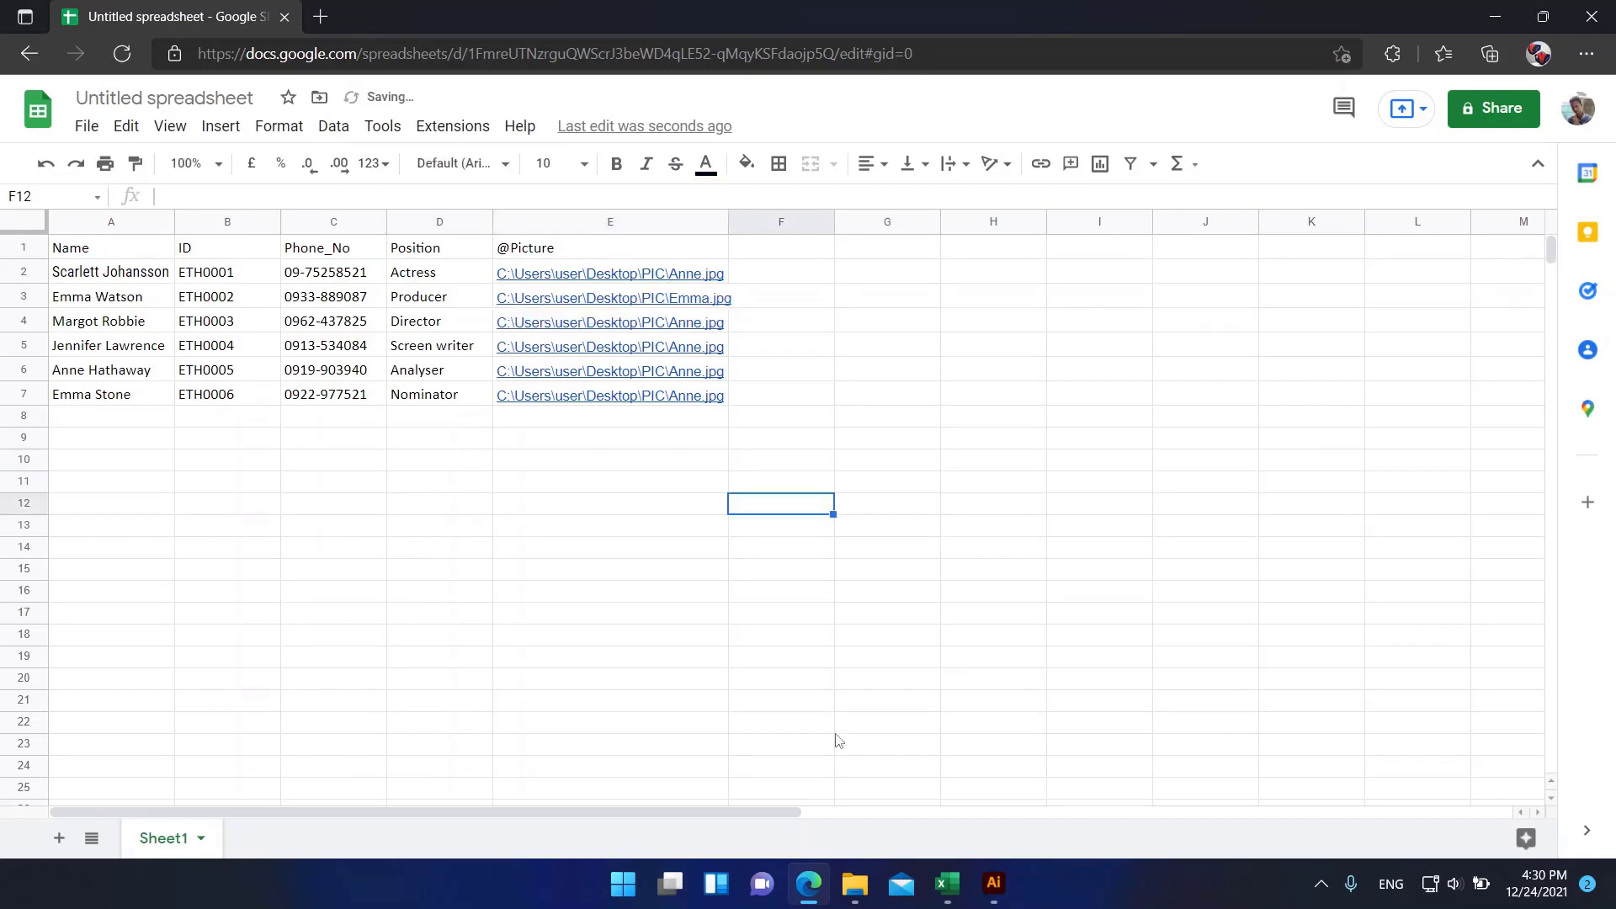
# - Get the third photo's file name from the PIC folder, replace Anne with Emma_Stone in E4's path and fit column E's width
pyautogui.click(854, 884)
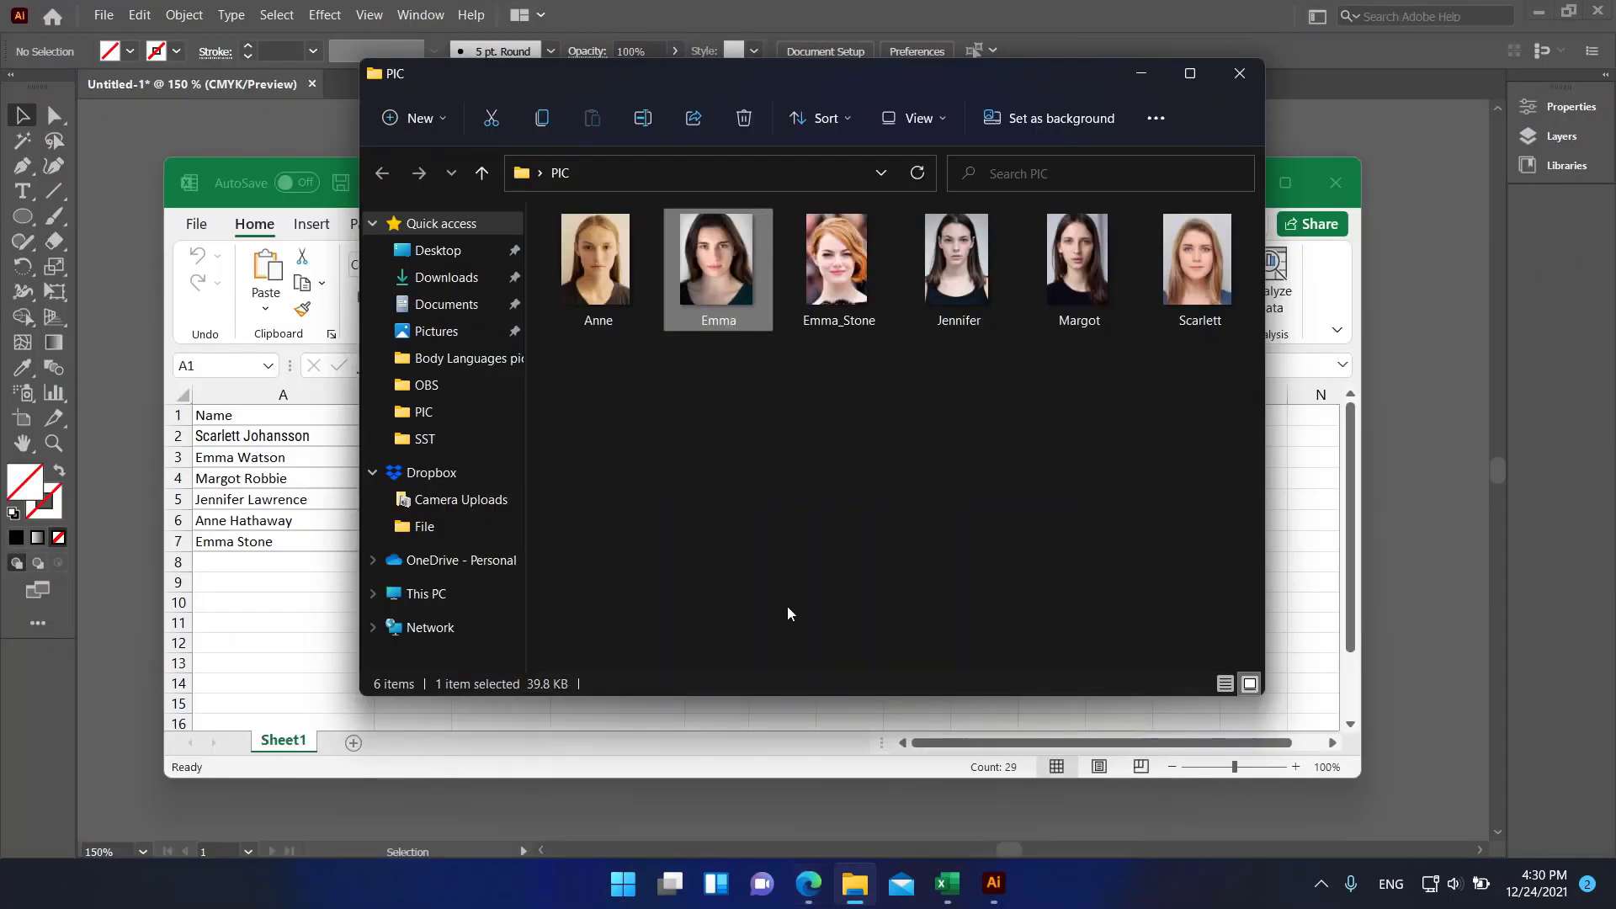
pyautogui.click(848, 321)
pyautogui.click(860, 331)
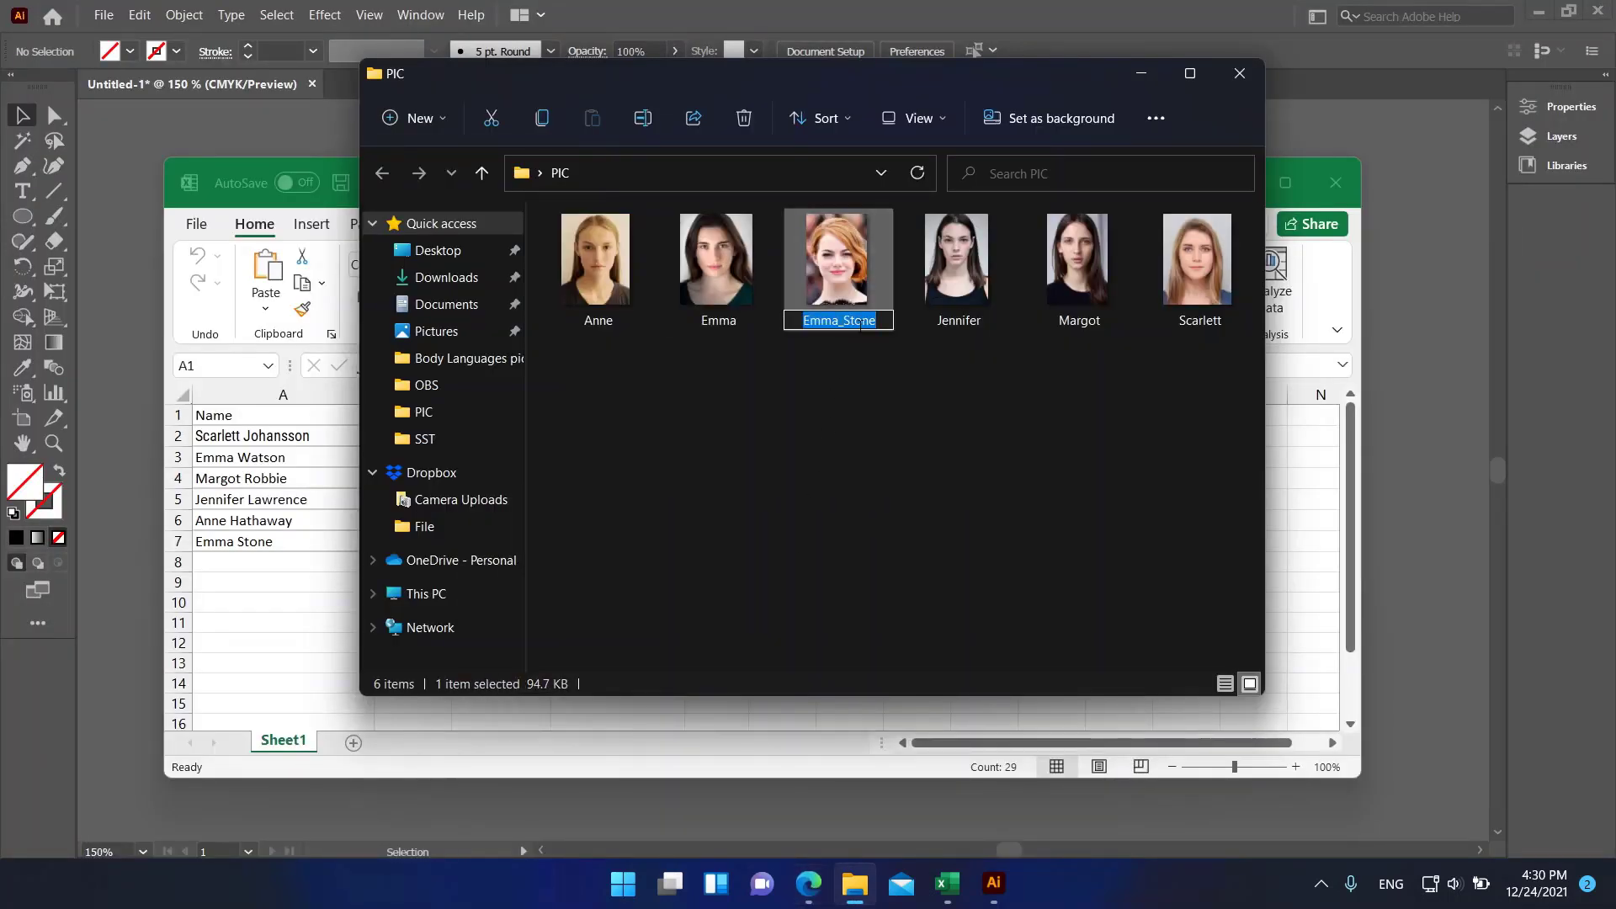
pyautogui.click(154, 558)
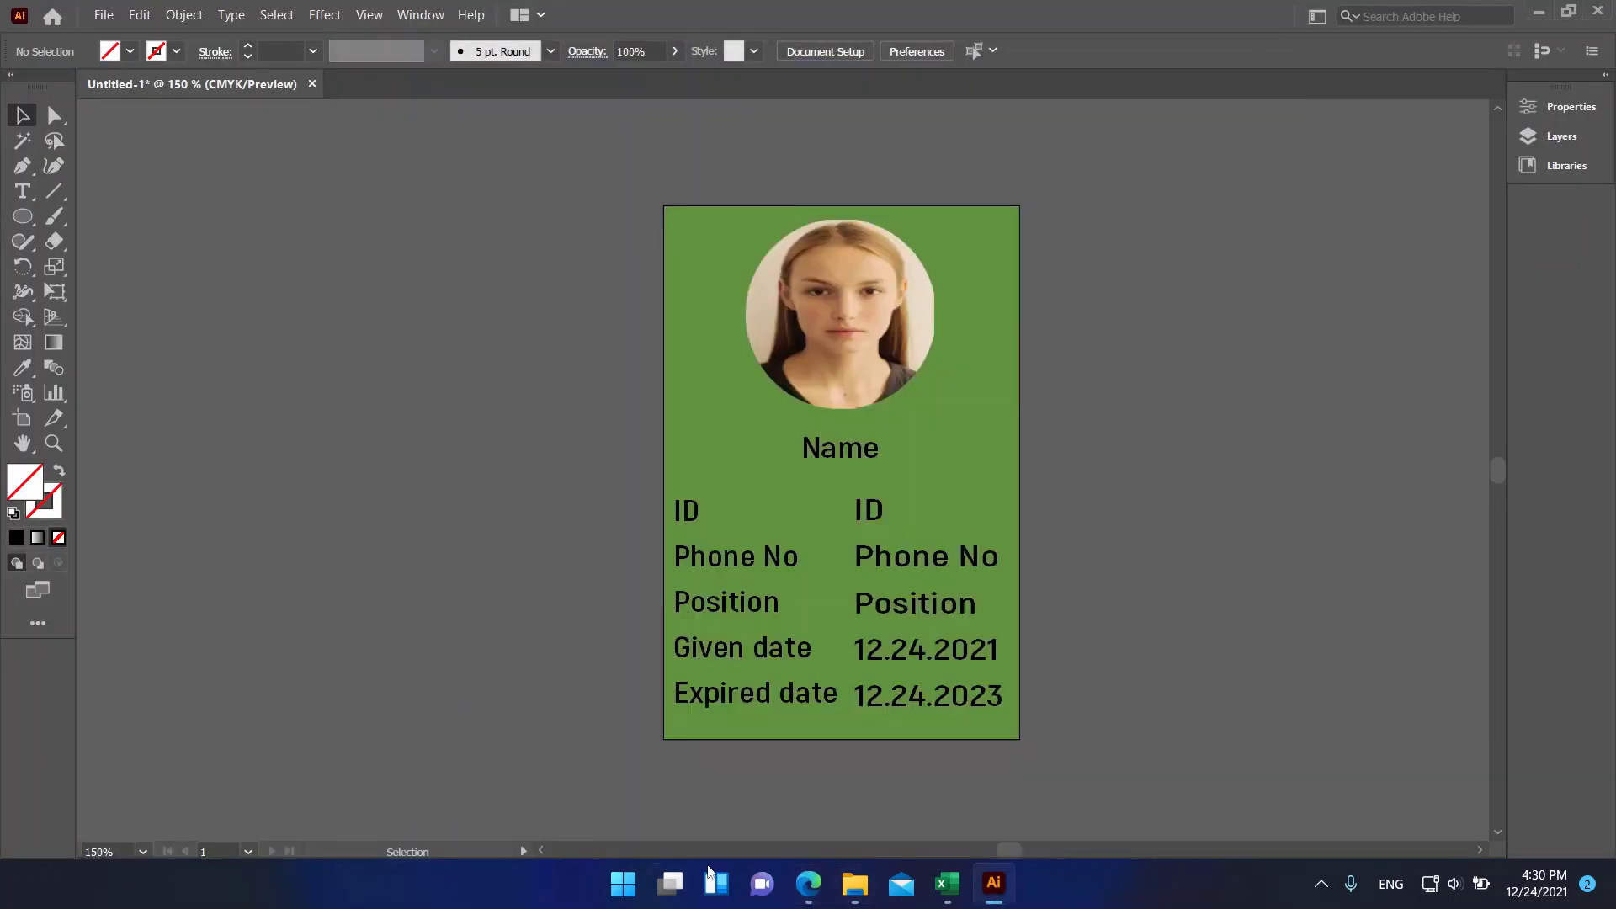
pyautogui.click(960, 889)
pyautogui.hotkey('ctrl', 'a')
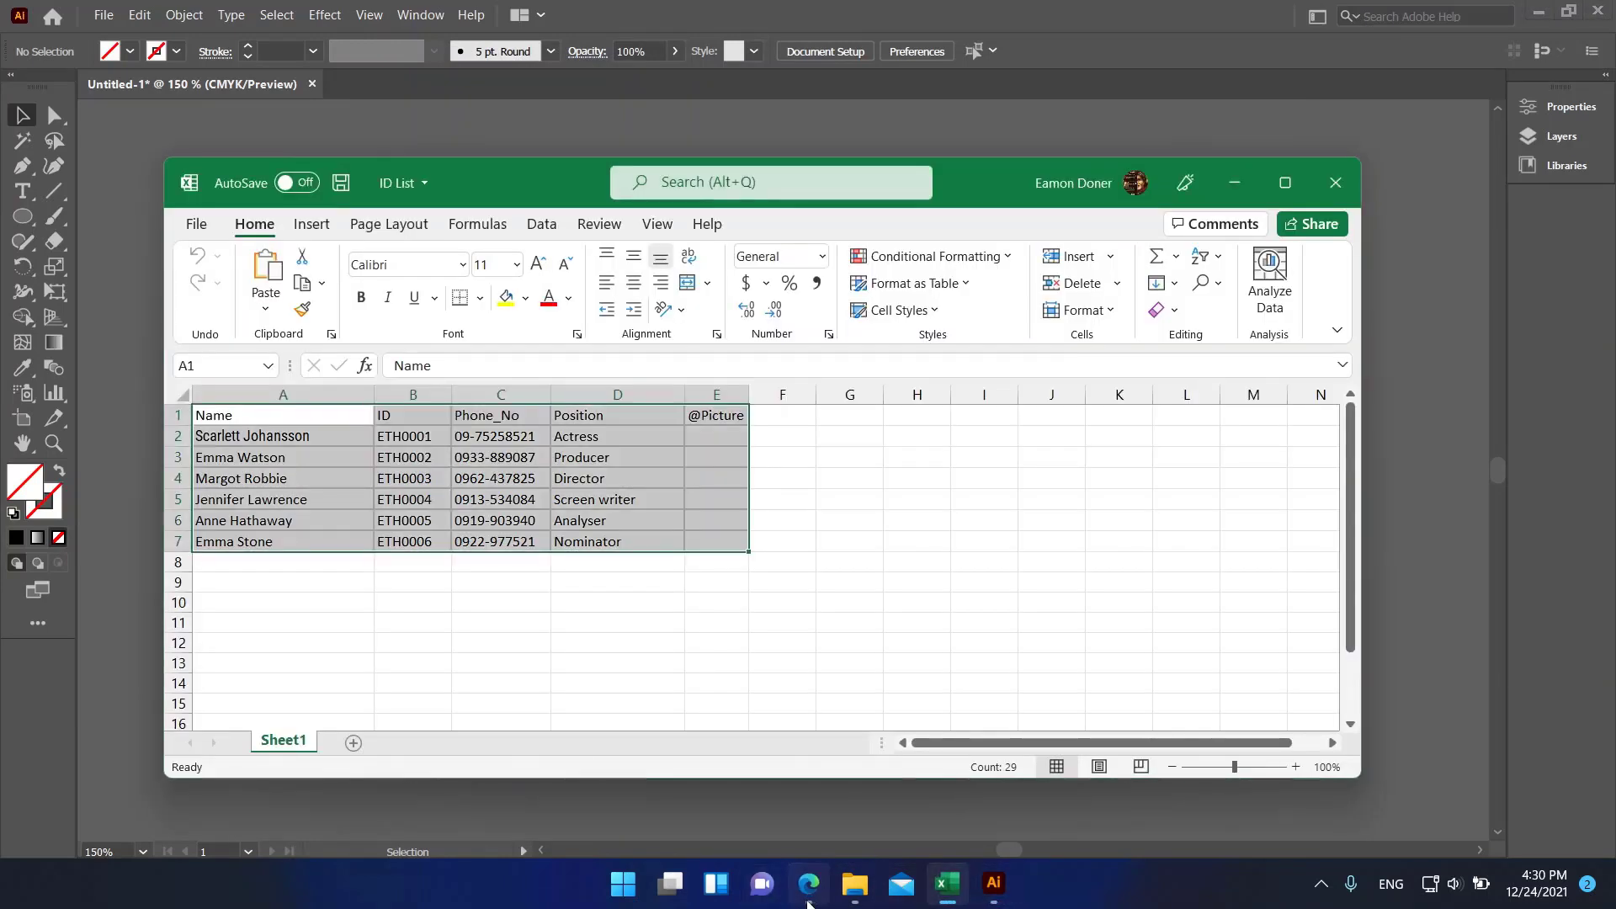
pyautogui.click(808, 884)
pyautogui.doubleClick(682, 322)
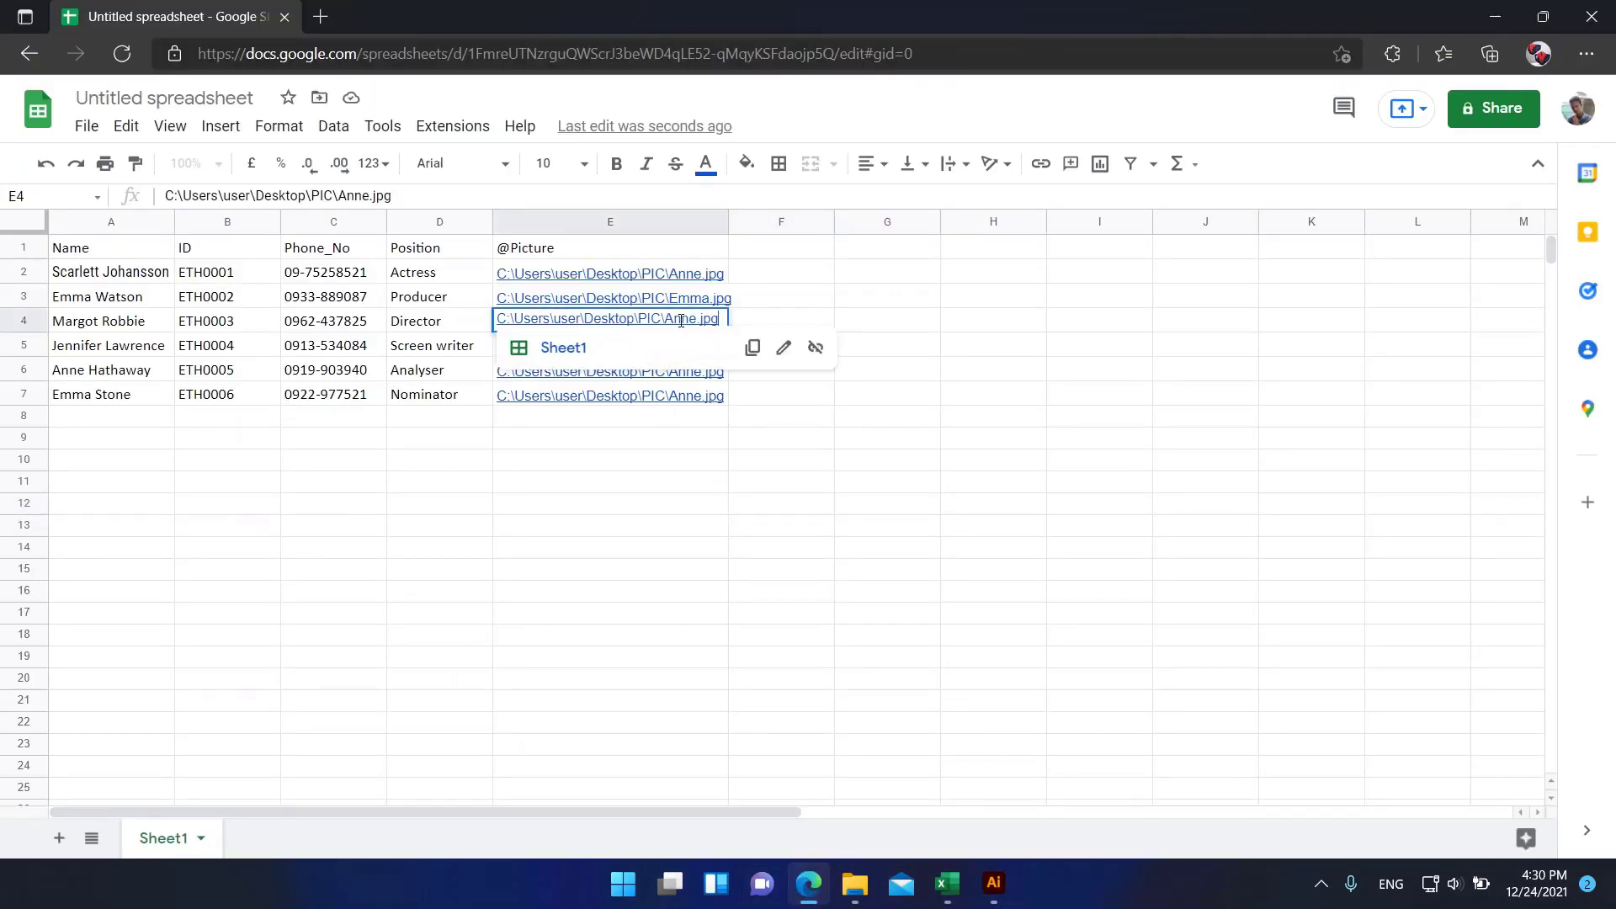
pyautogui.moveTo(687, 323); pyautogui.dragTo(705, 331)
pyautogui.write('Emma_Stone')
pyautogui.click(745, 433)
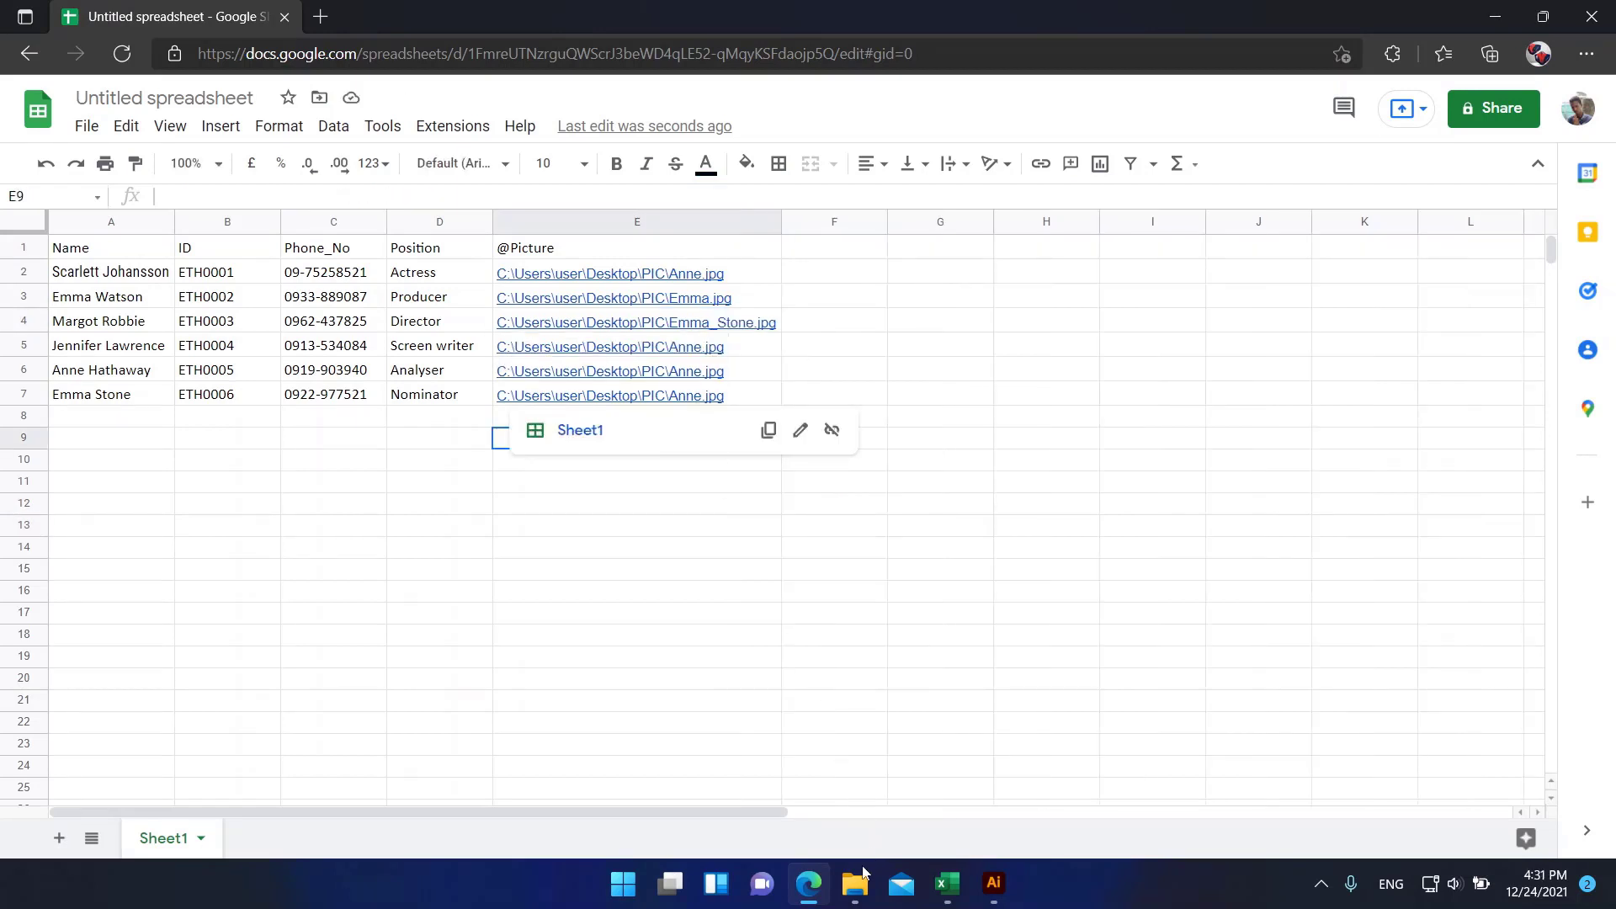
# - Take the Jennifer photo's file name from the PIC folder and replace Anne with Jennifer in the path in E5
pyautogui.click(810, 886)
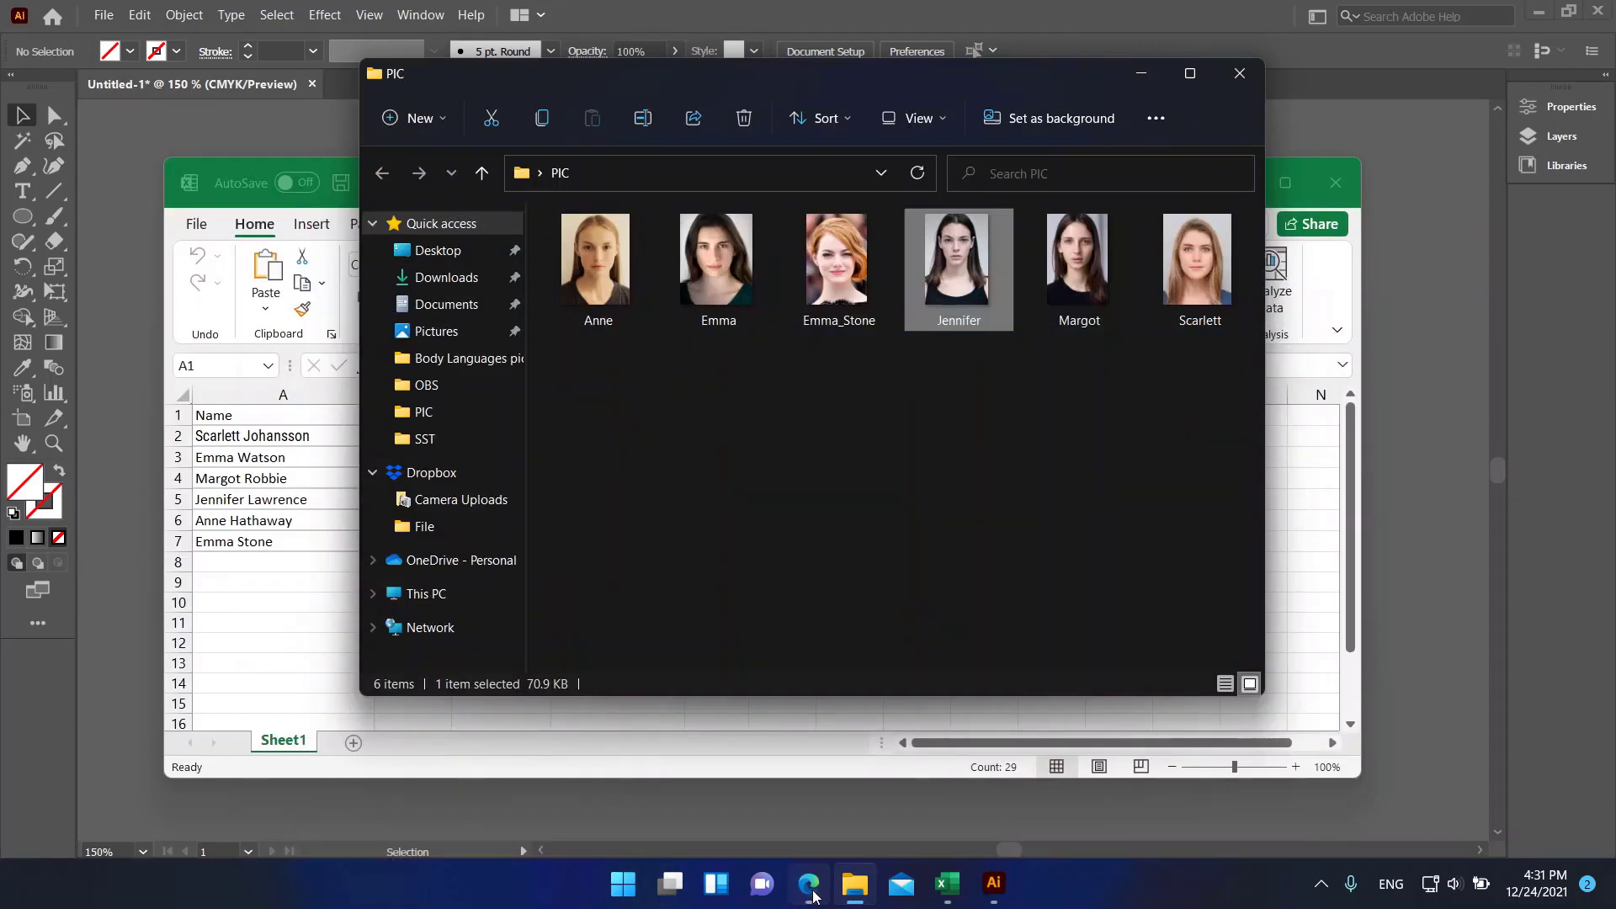
pyautogui.click(809, 886)
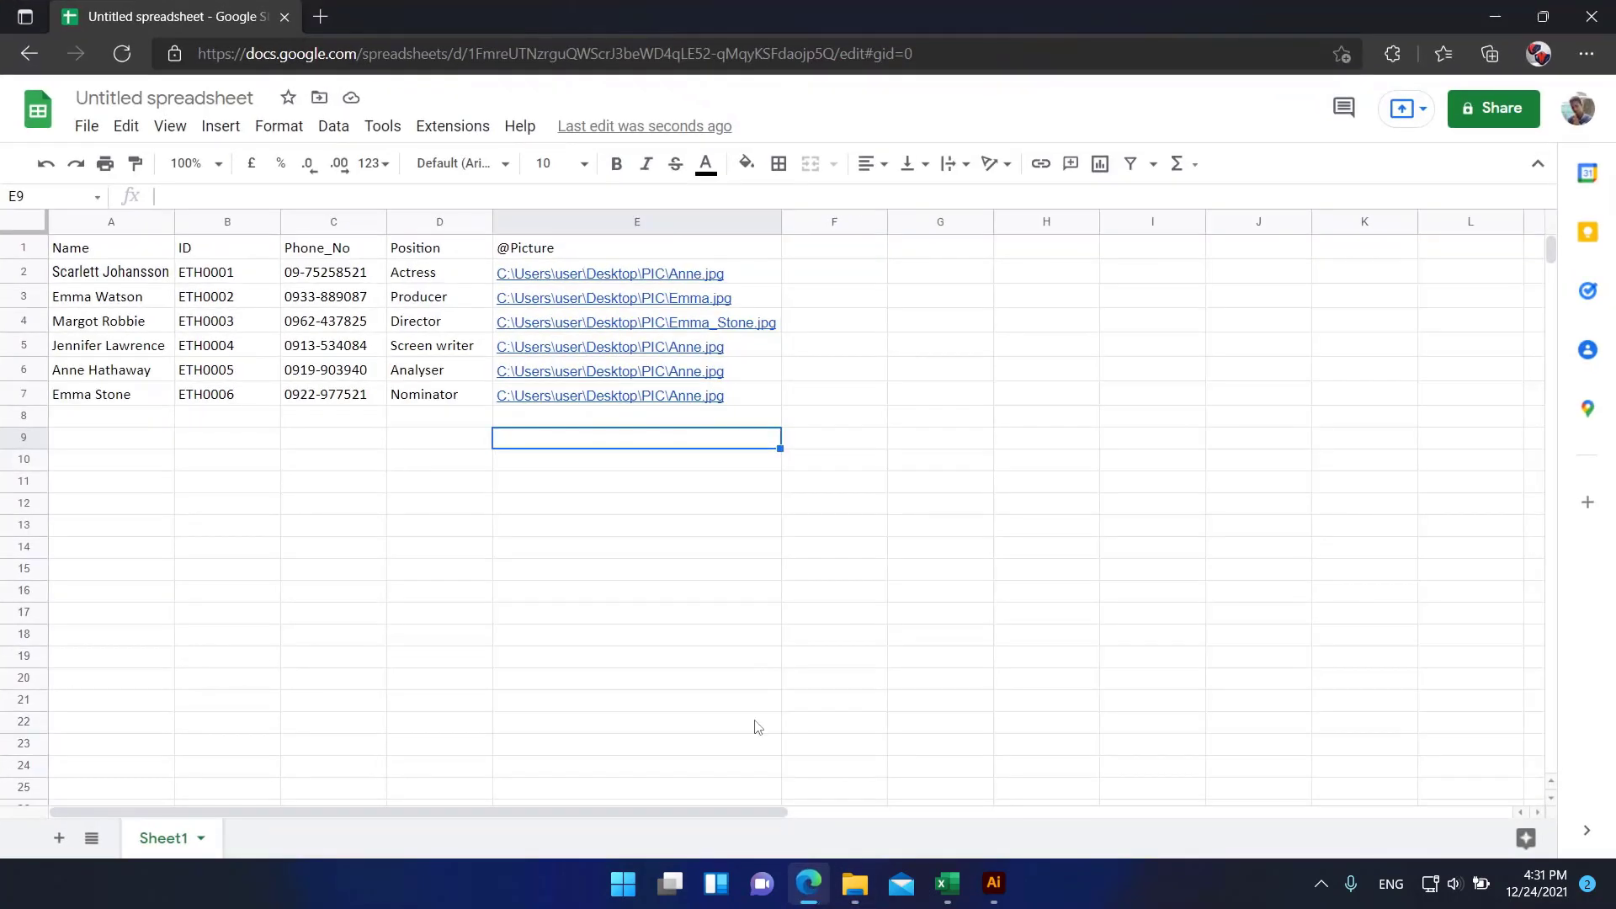
pyautogui.click(684, 352)
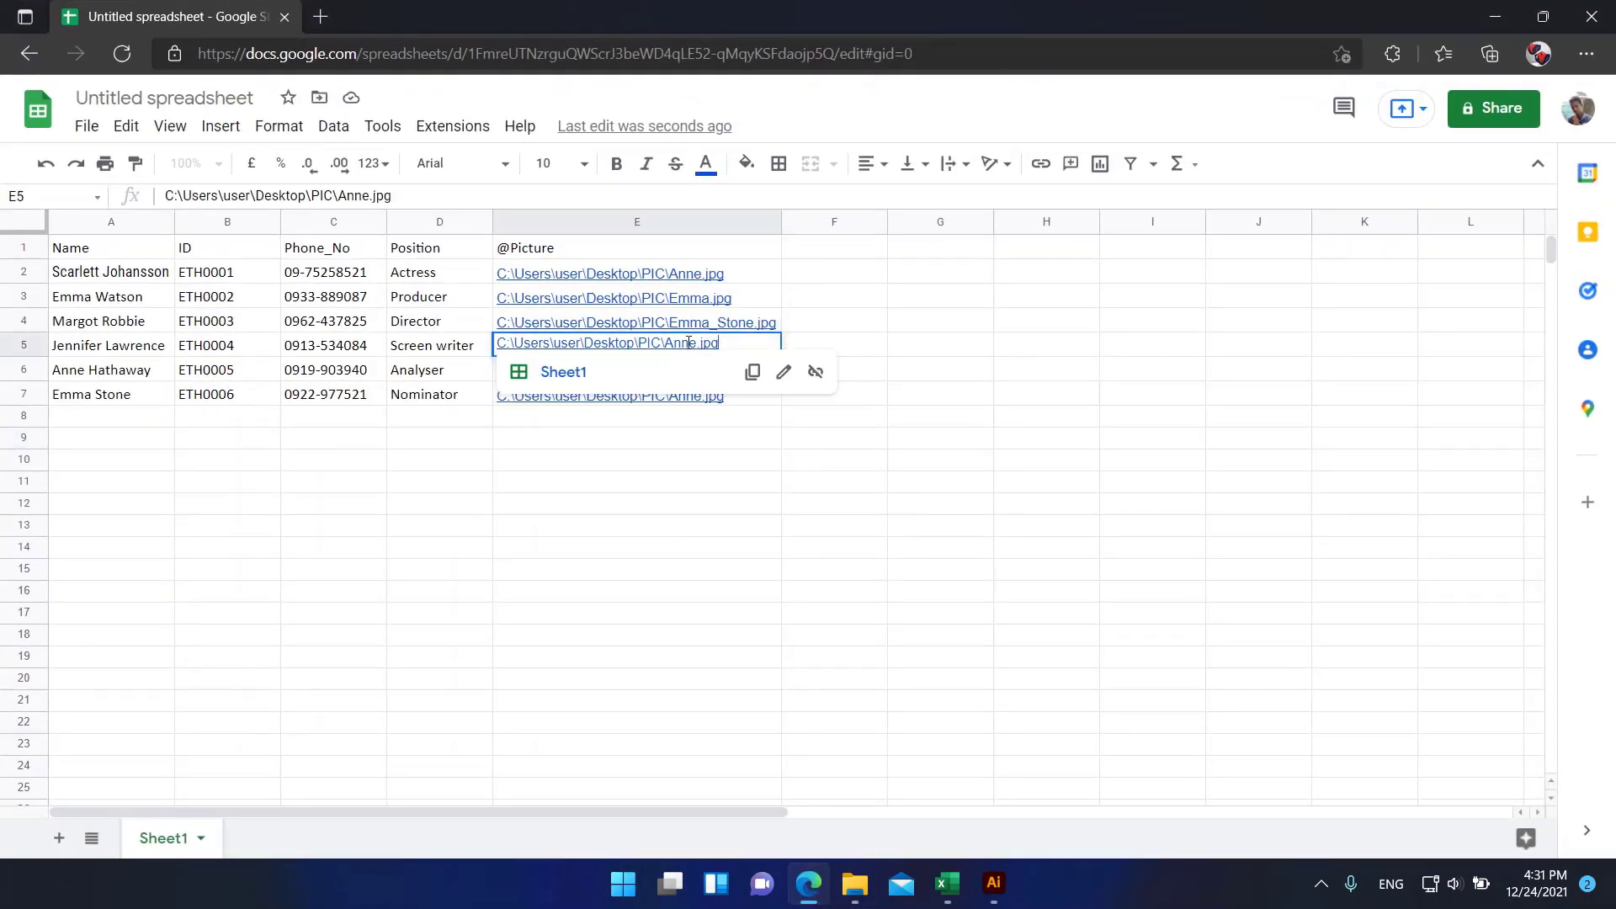
pyautogui.moveTo(696, 345); pyautogui.dragTo(671, 345)
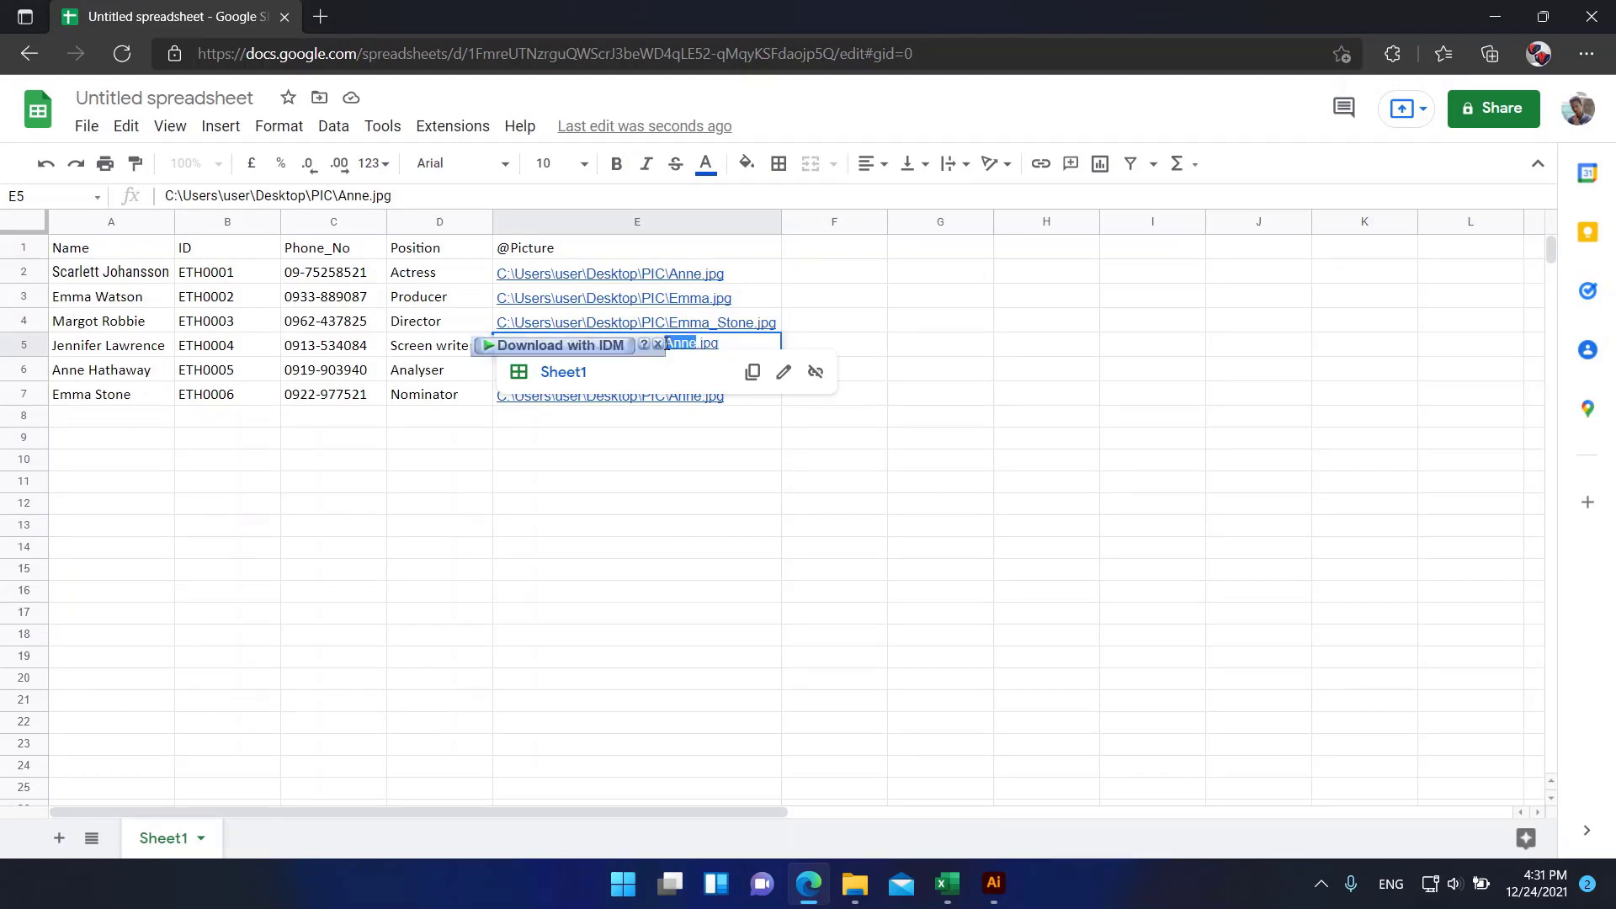
pyautogui.write('Jennifer')
pyautogui.click(756, 554)
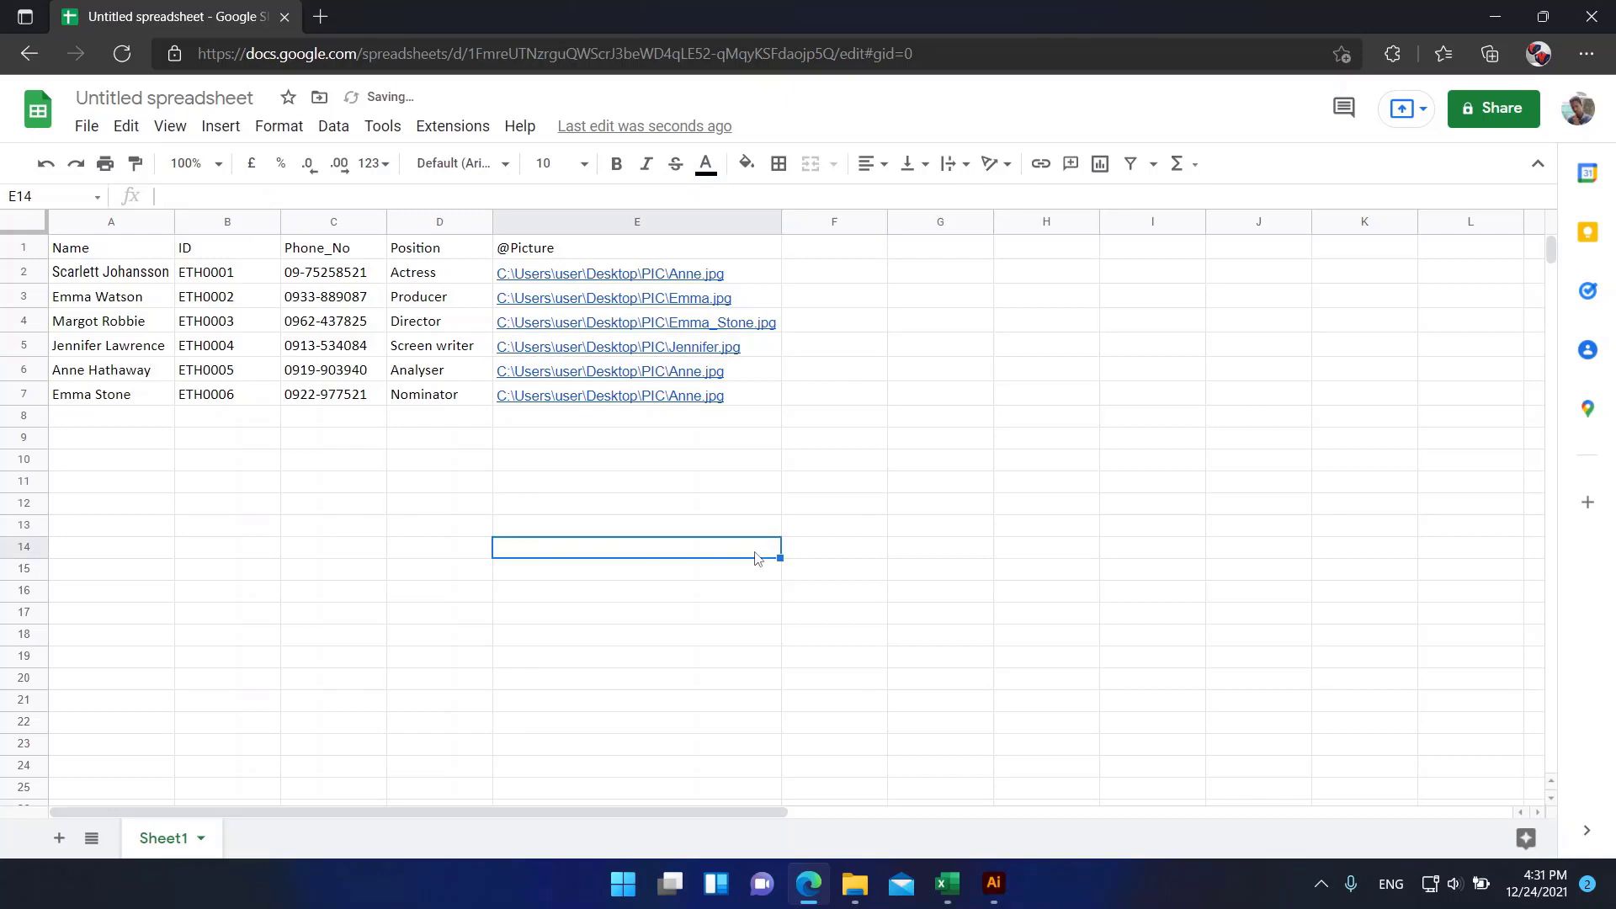
pyautogui.click(672, 486)
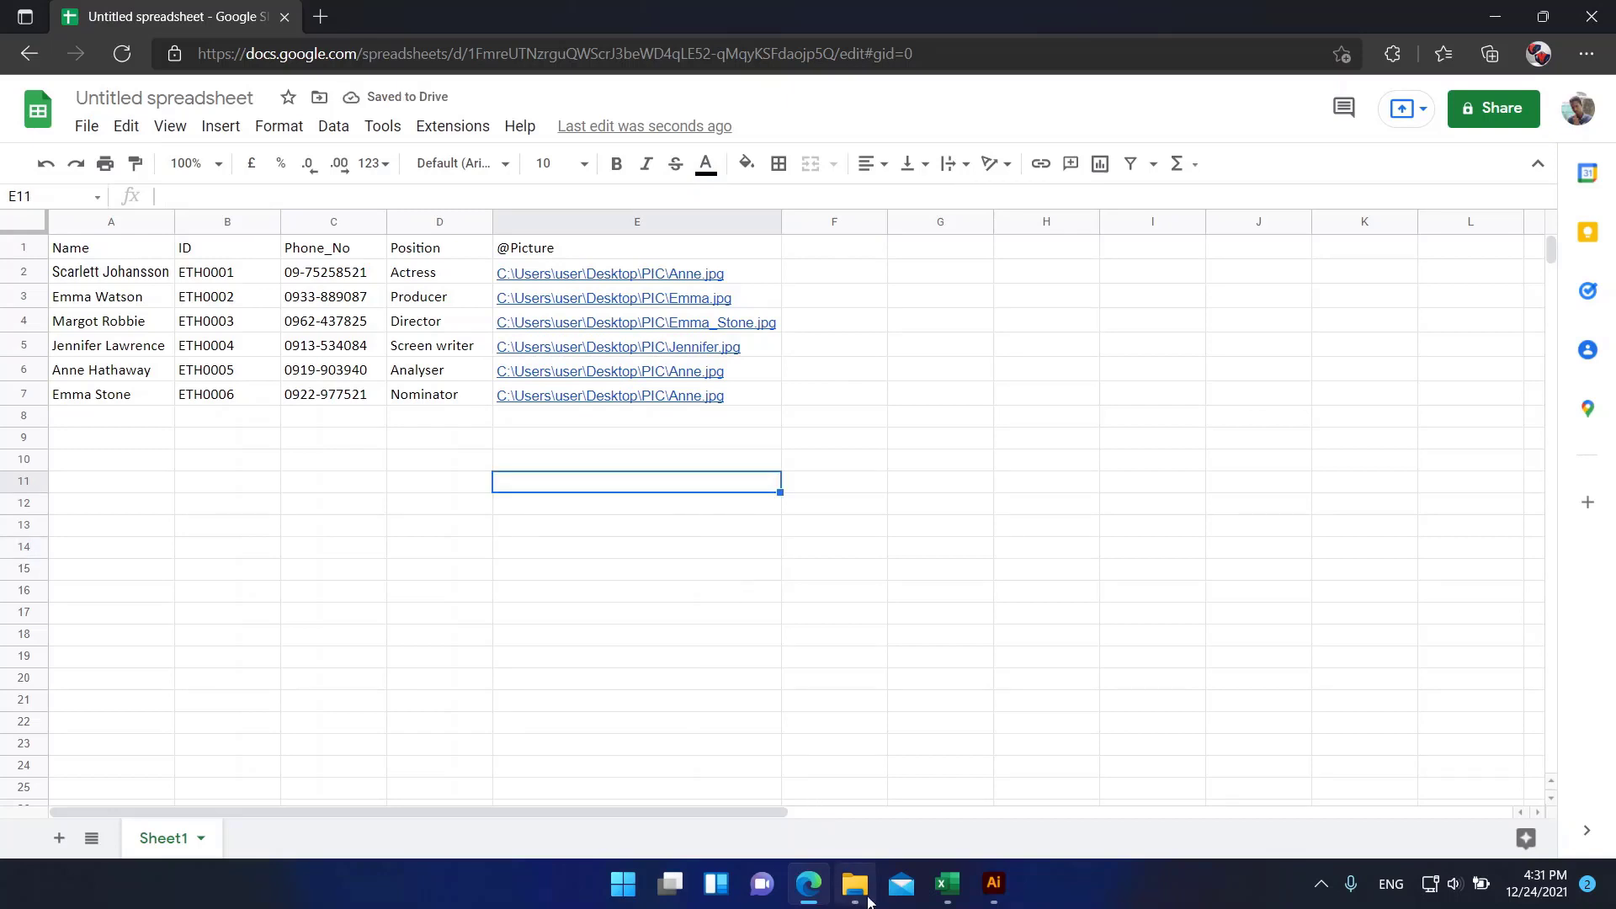
# - Copy the Margot photo's file name in the PIC folder and paste it over Anne in the path in E6
pyautogui.click(854, 883)
pyautogui.click(1078, 321)
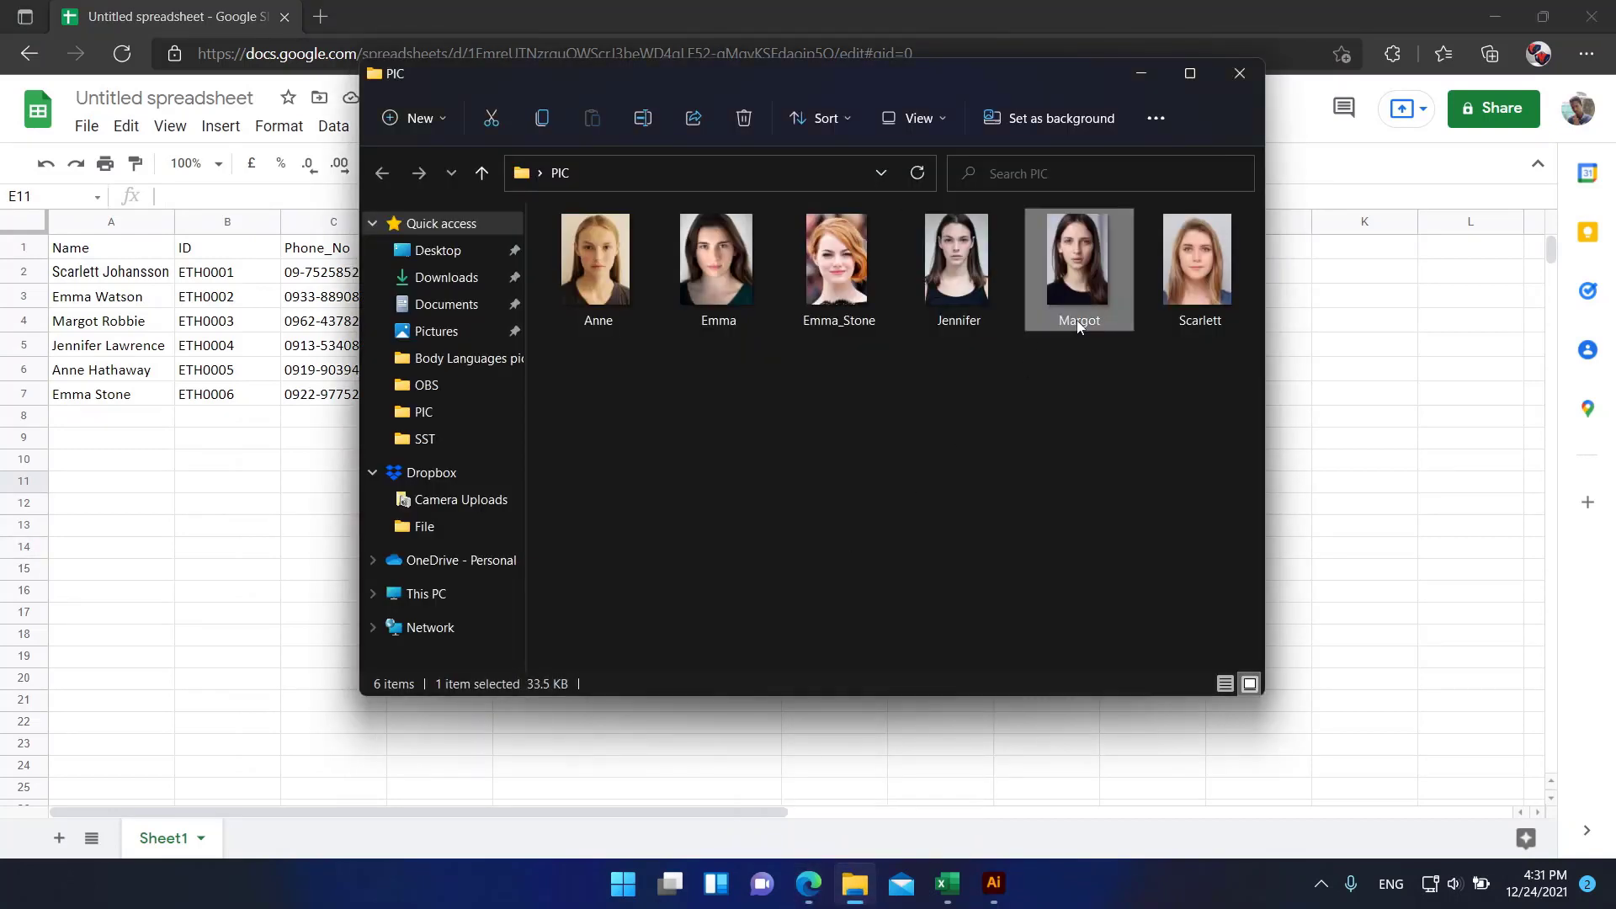
pyautogui.click(1085, 328)
pyautogui.rightClick(1085, 327)
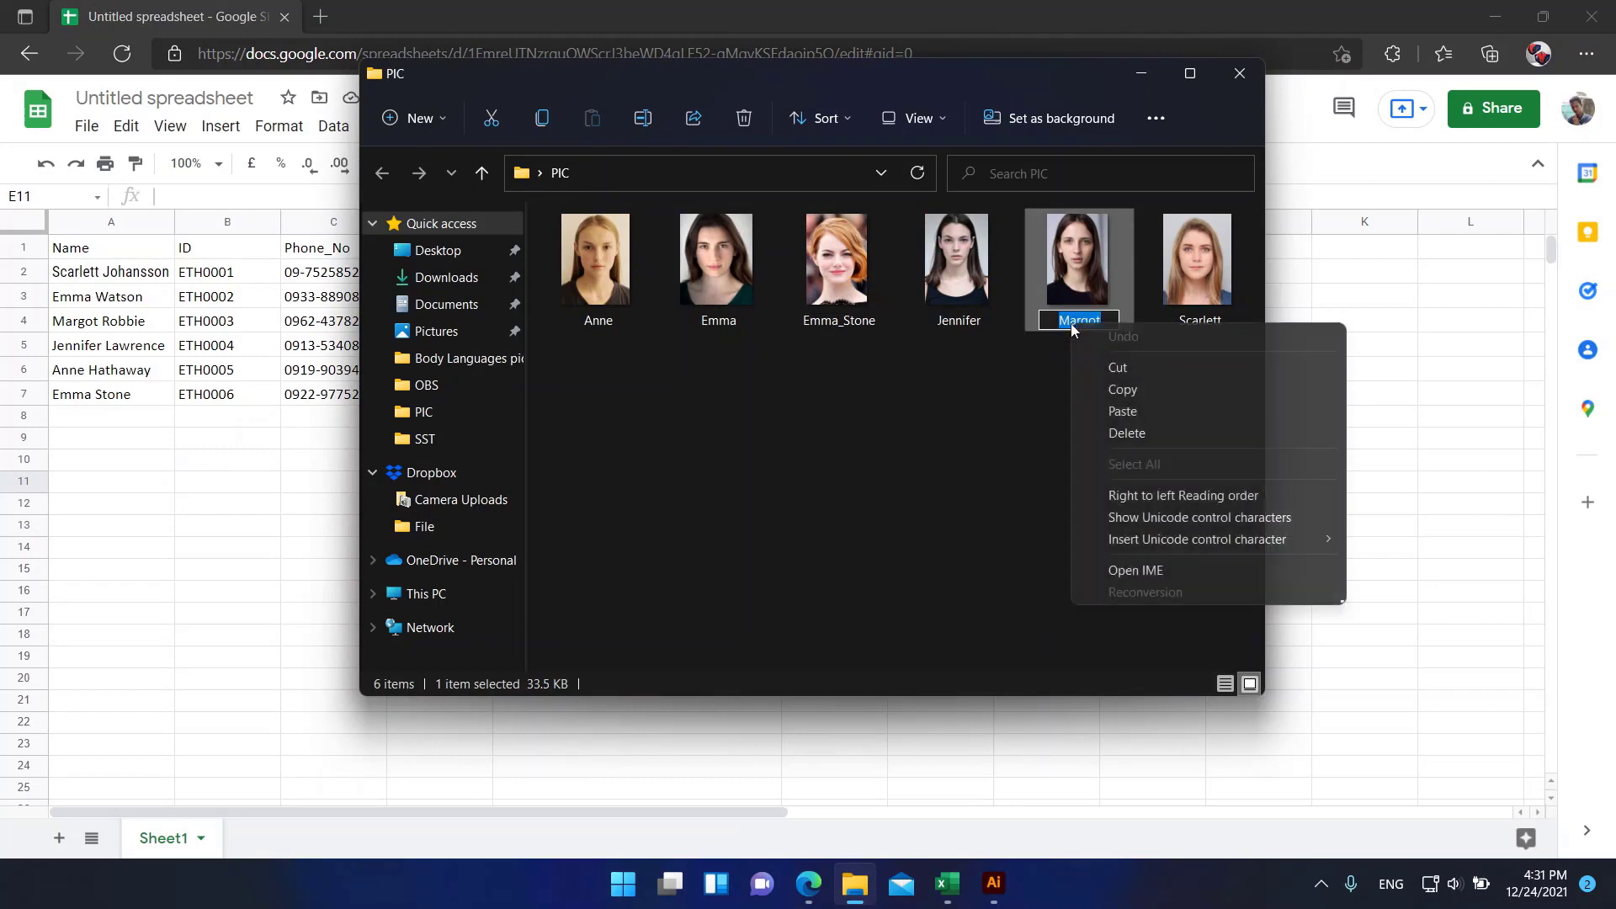
pyautogui.click(1119, 389)
pyautogui.click(209, 483)
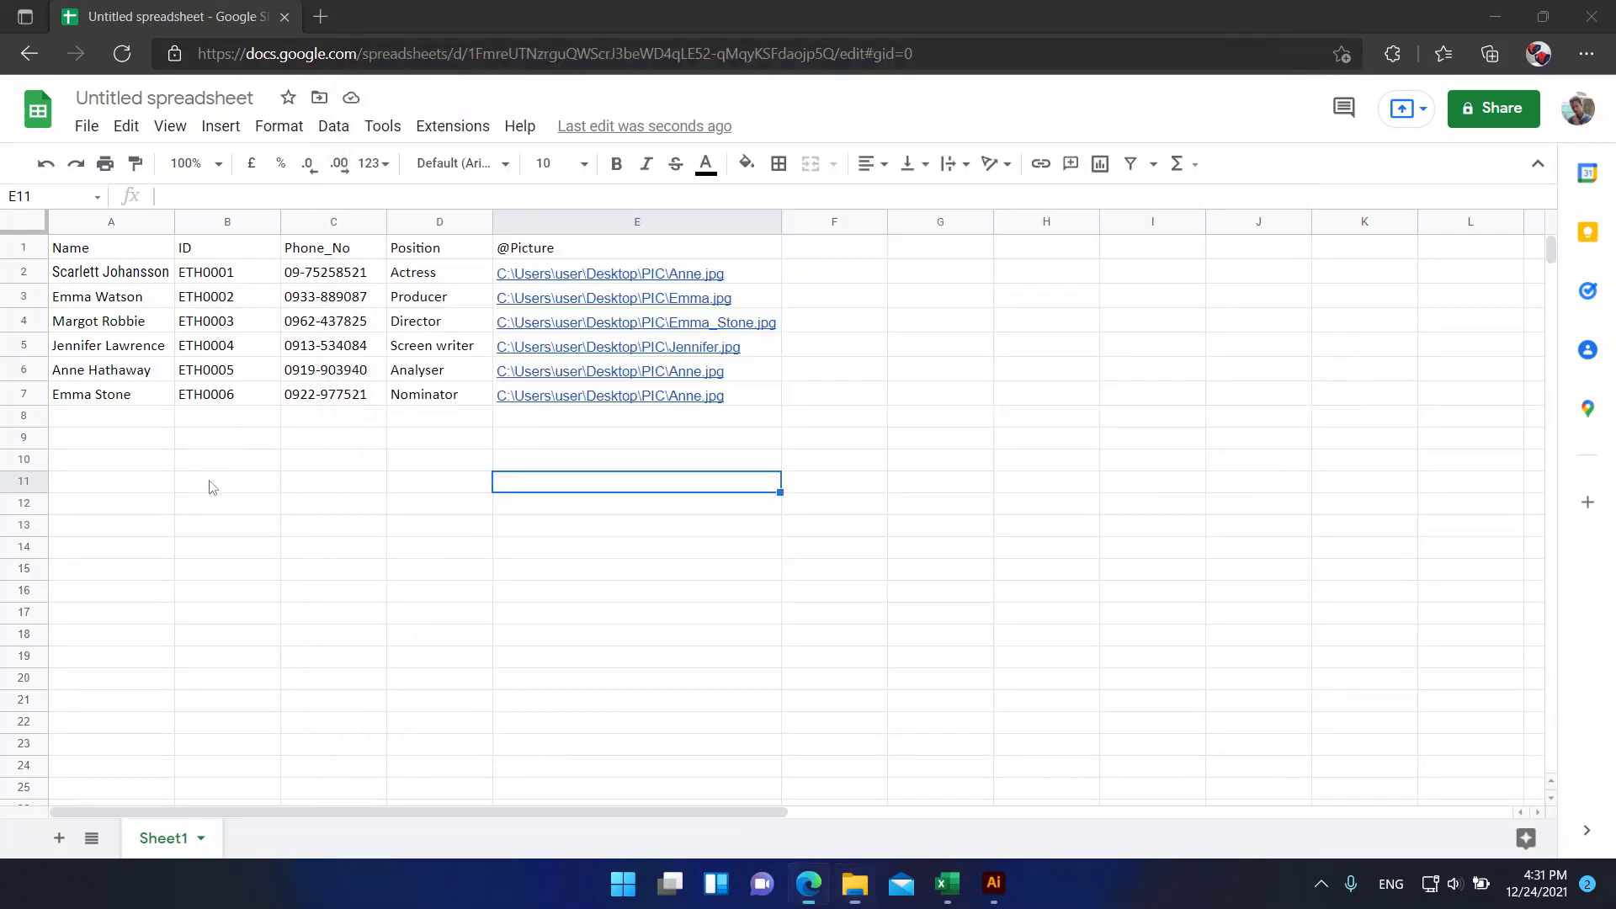
pyautogui.doubleClick(696, 378)
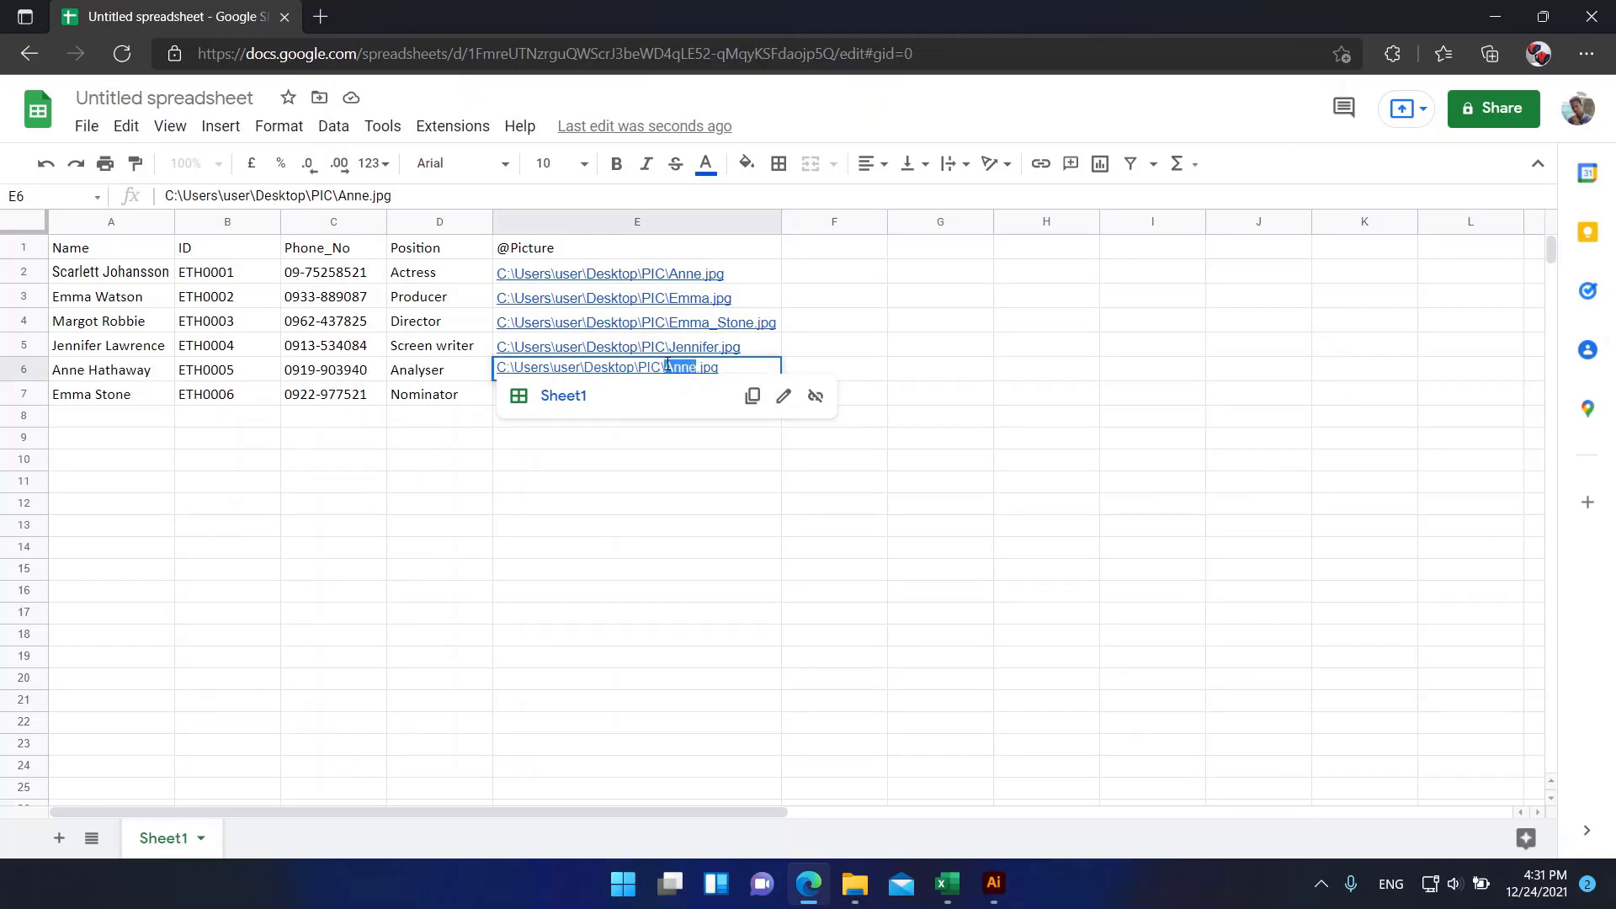
pyautogui.moveTo(667, 366); pyautogui.dragTo(664, 367)
pyautogui.rightClick(694, 371)
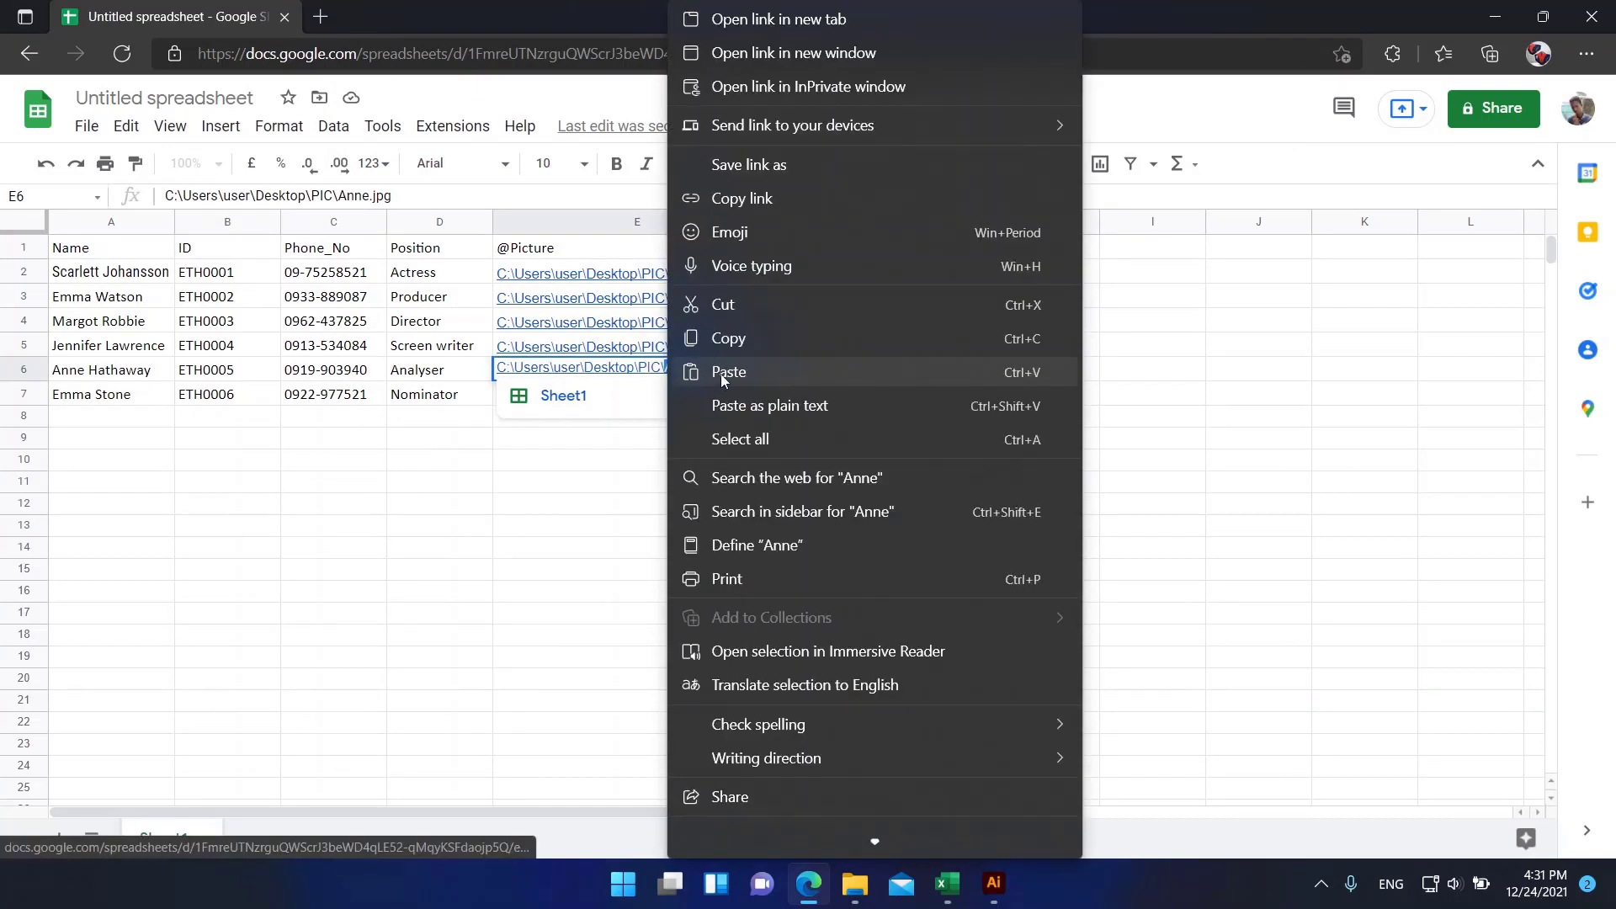
pyautogui.click(723, 372)
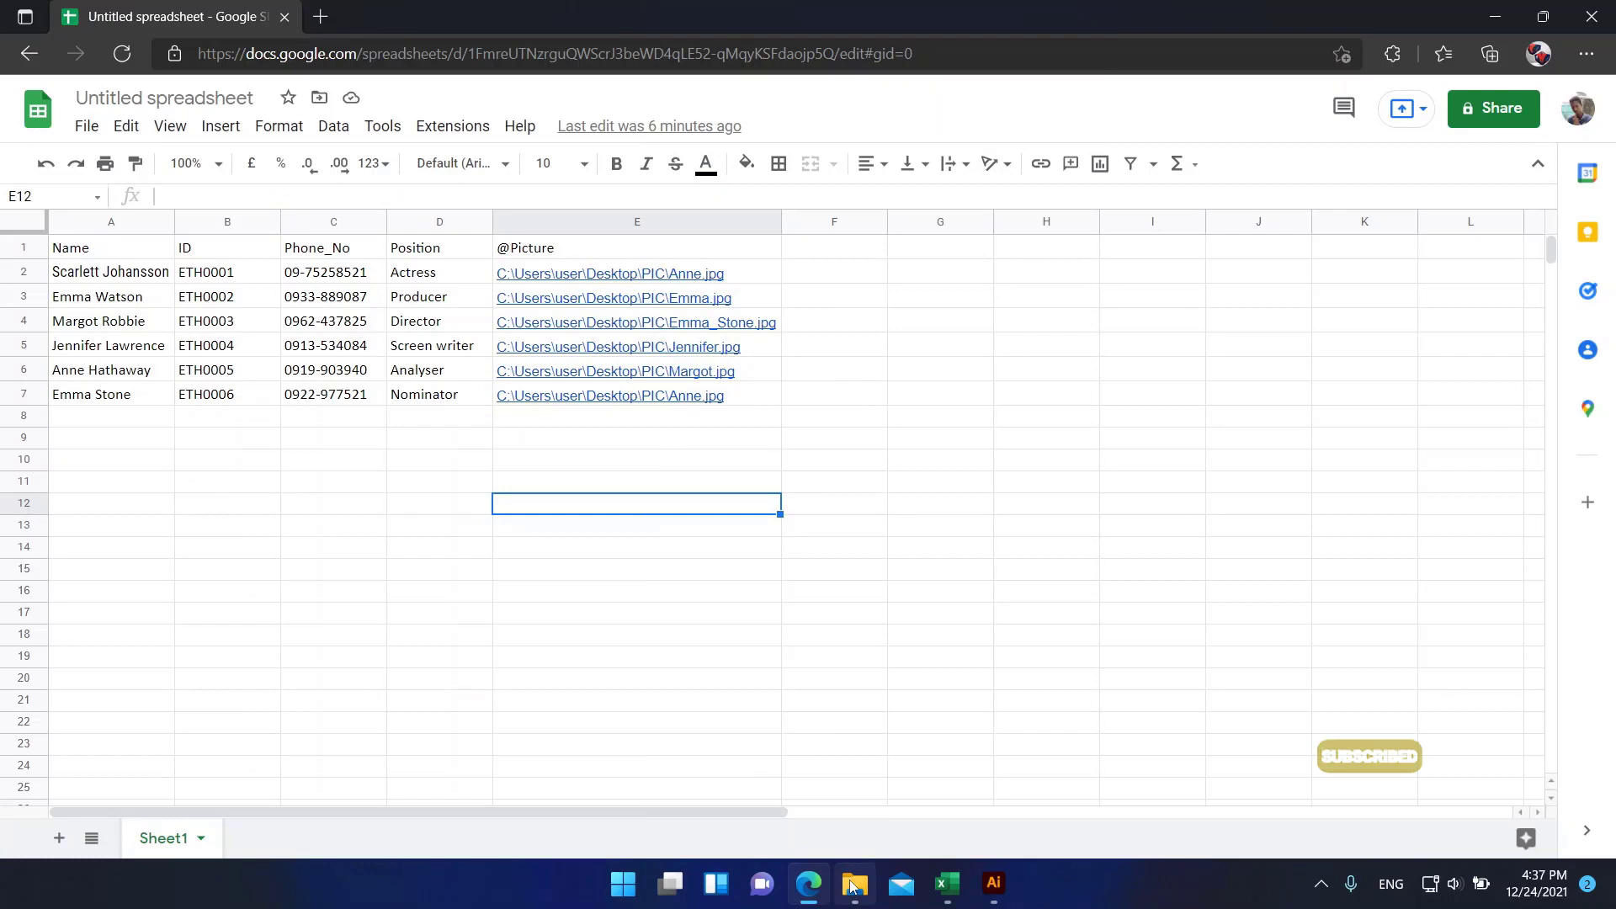
pyautogui.click(854, 884)
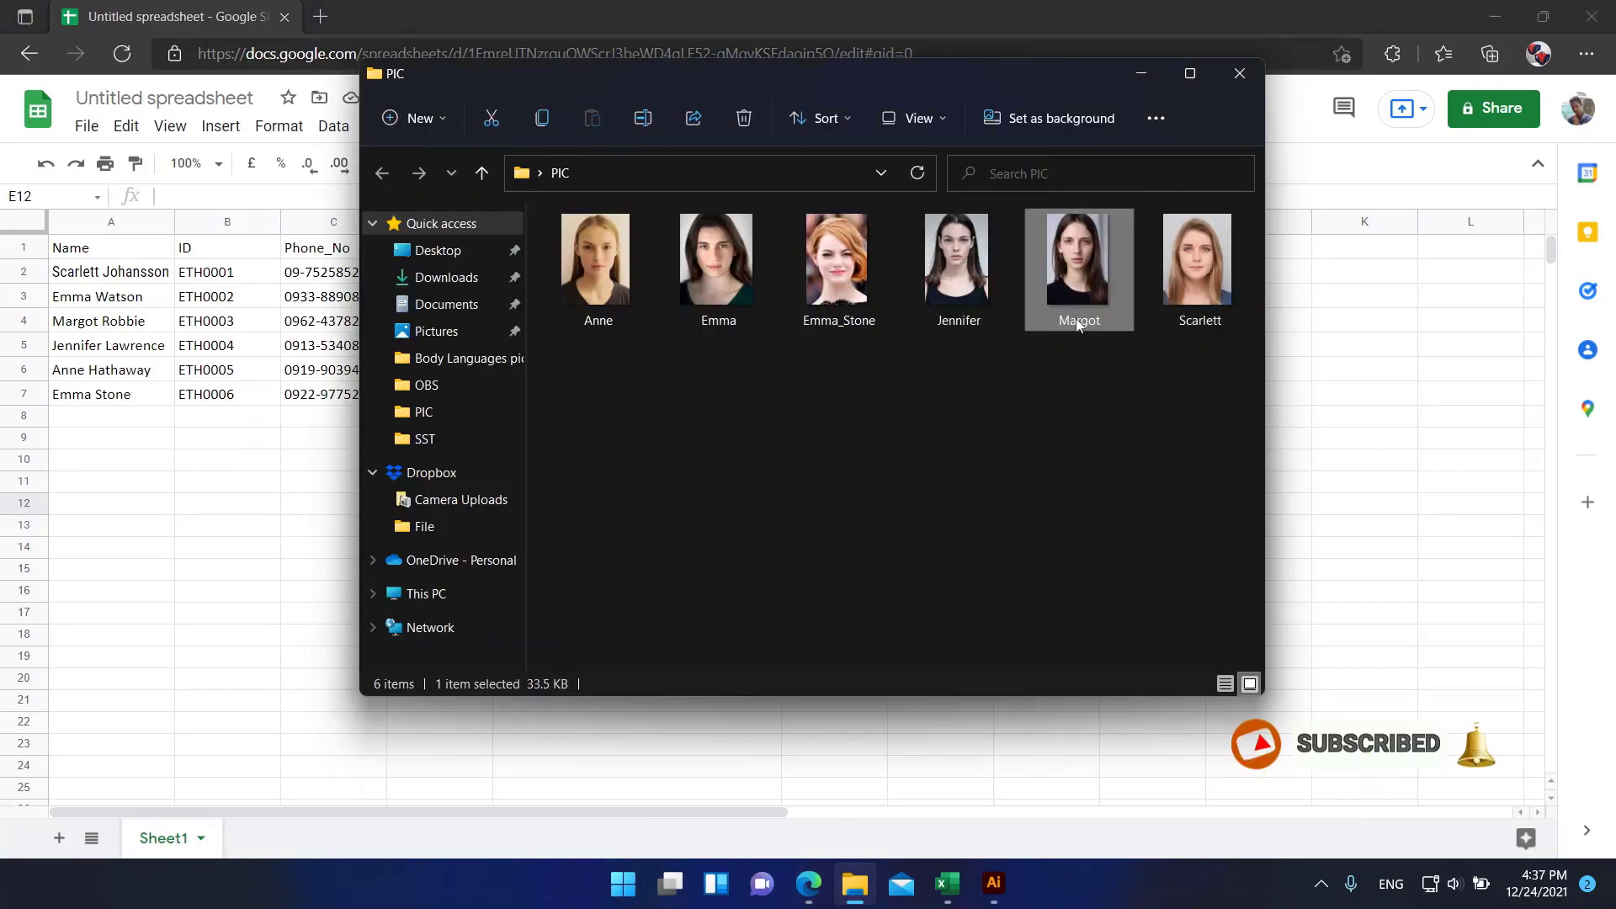
pyautogui.click(1078, 322)
pyautogui.click(303, 551)
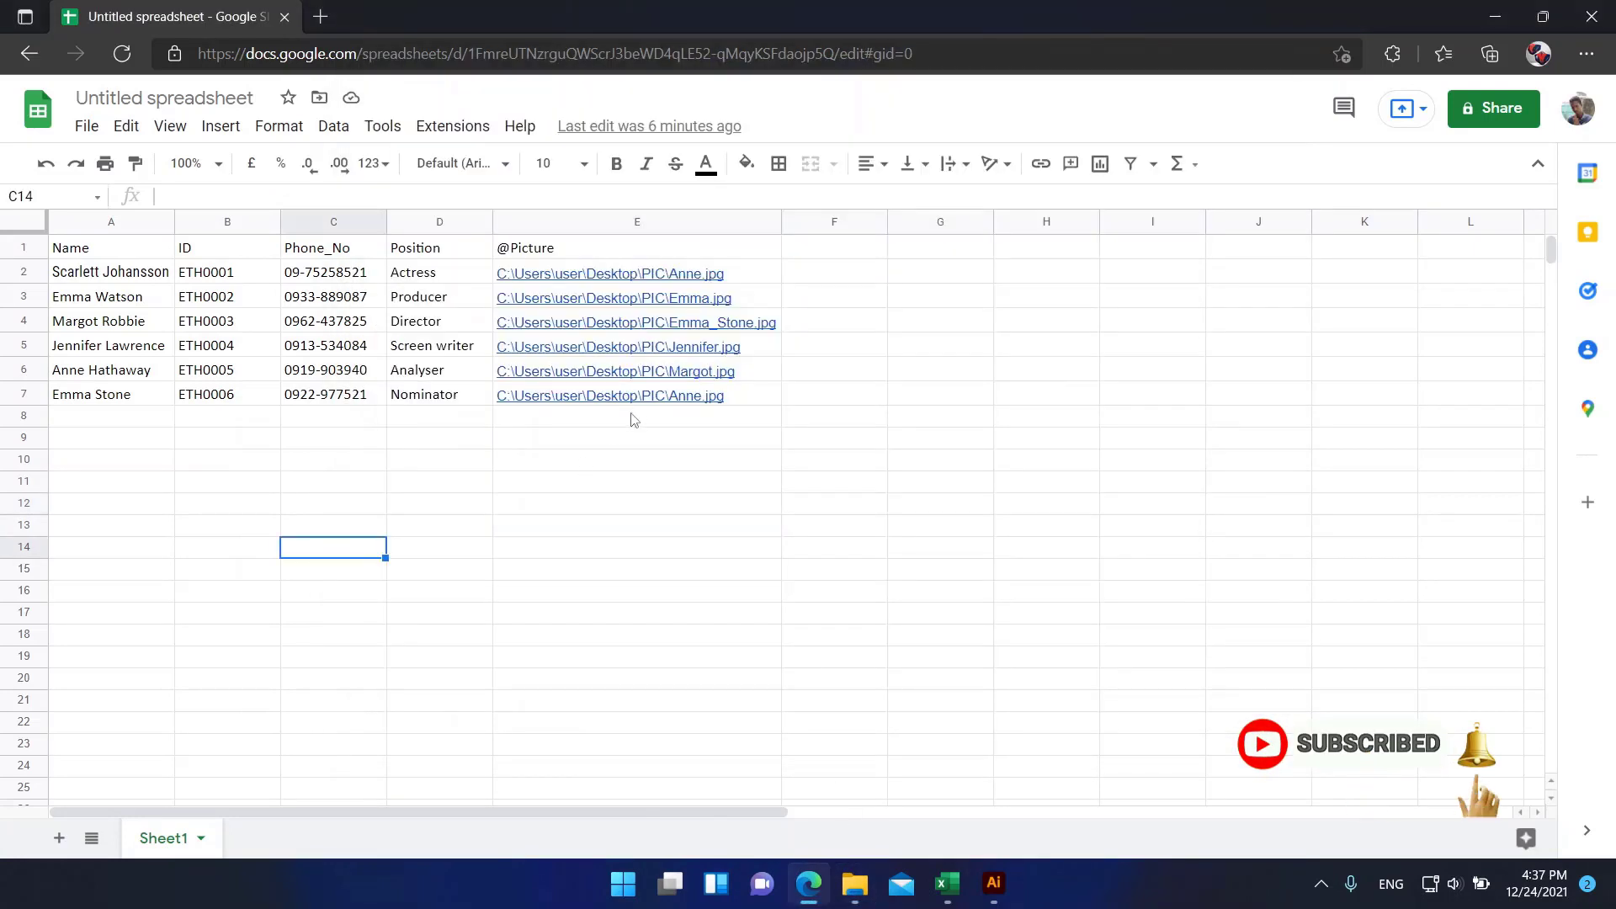
pyautogui.click(673, 547)
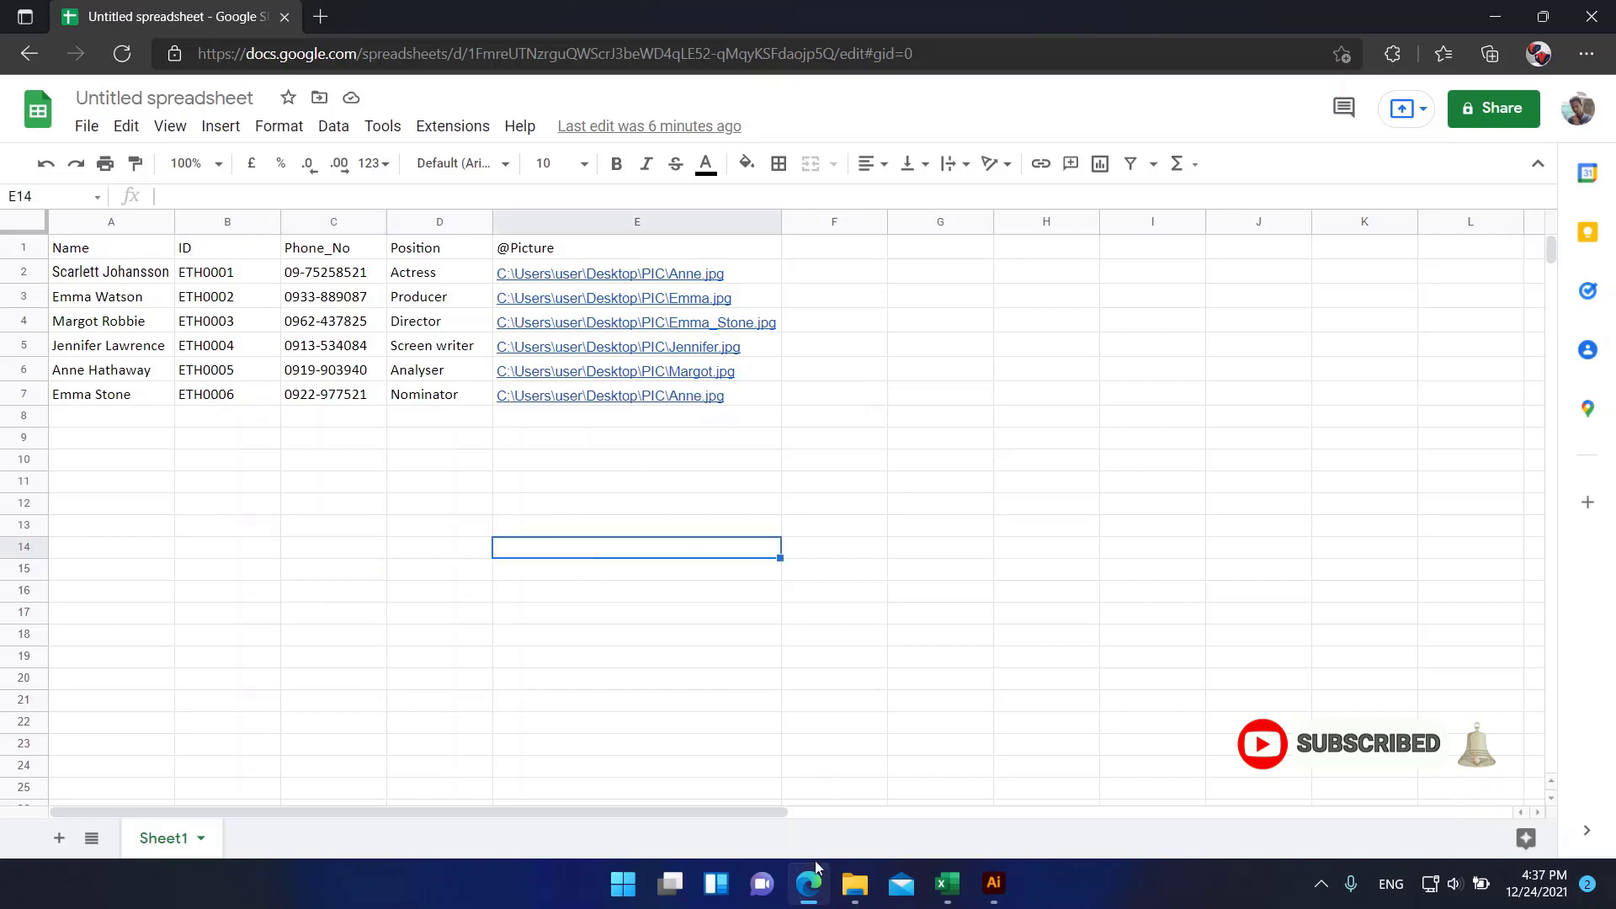
# - Copy the Scarlett photo's file name in the PIC folder and paste it over Anne in the path in E7
pyautogui.click(855, 882)
pyautogui.click(1200, 323)
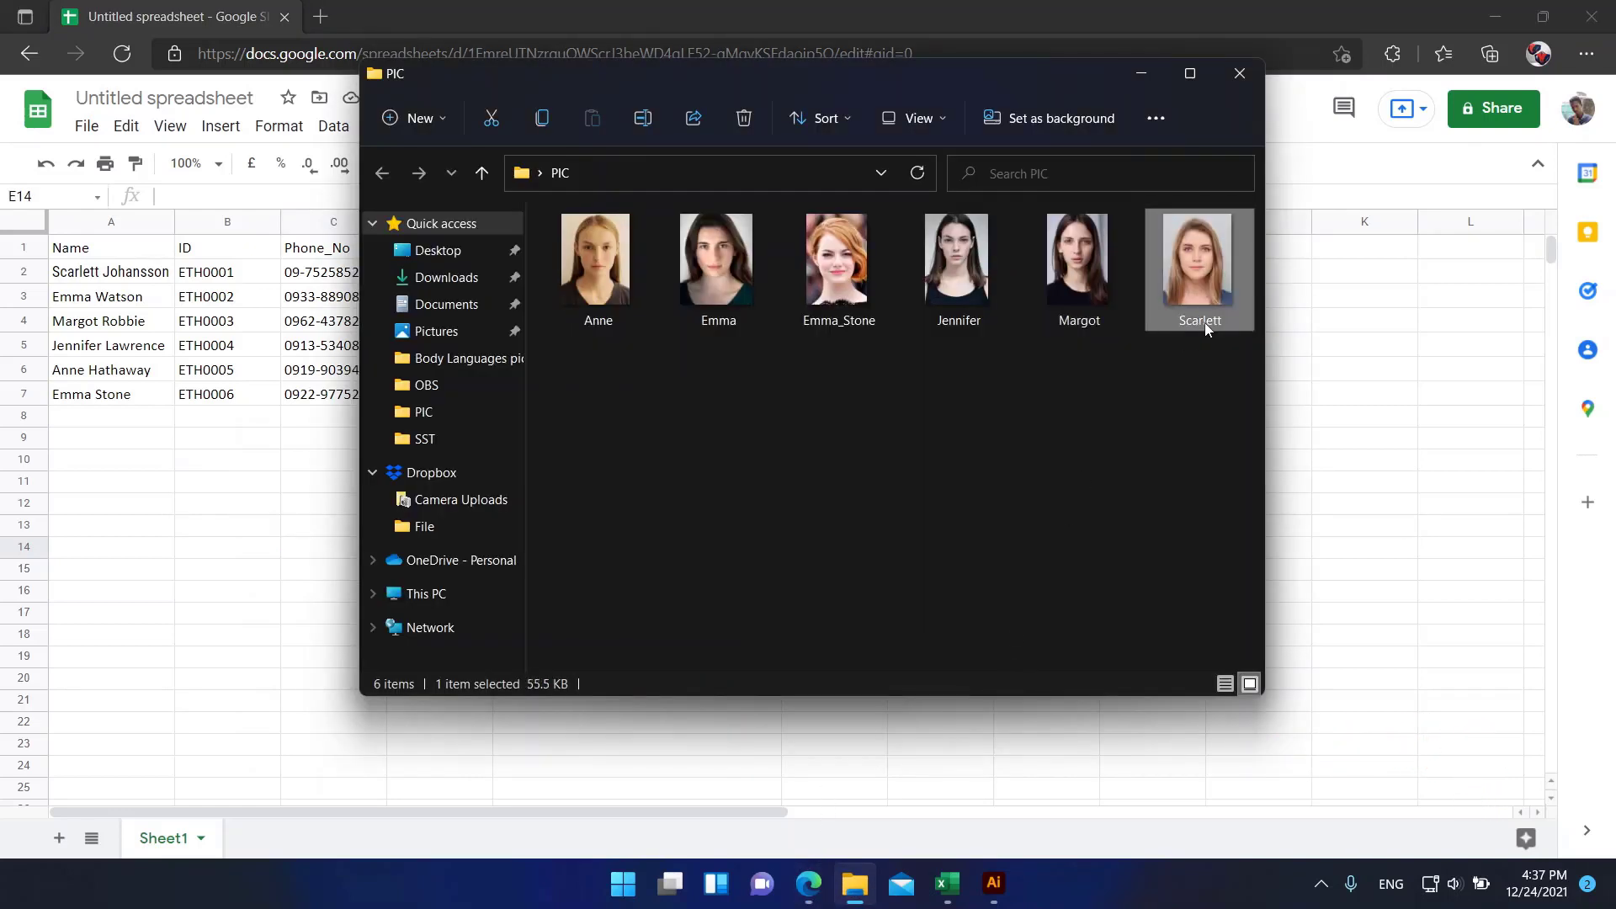
pyautogui.click(1206, 323)
pyautogui.click(282, 539)
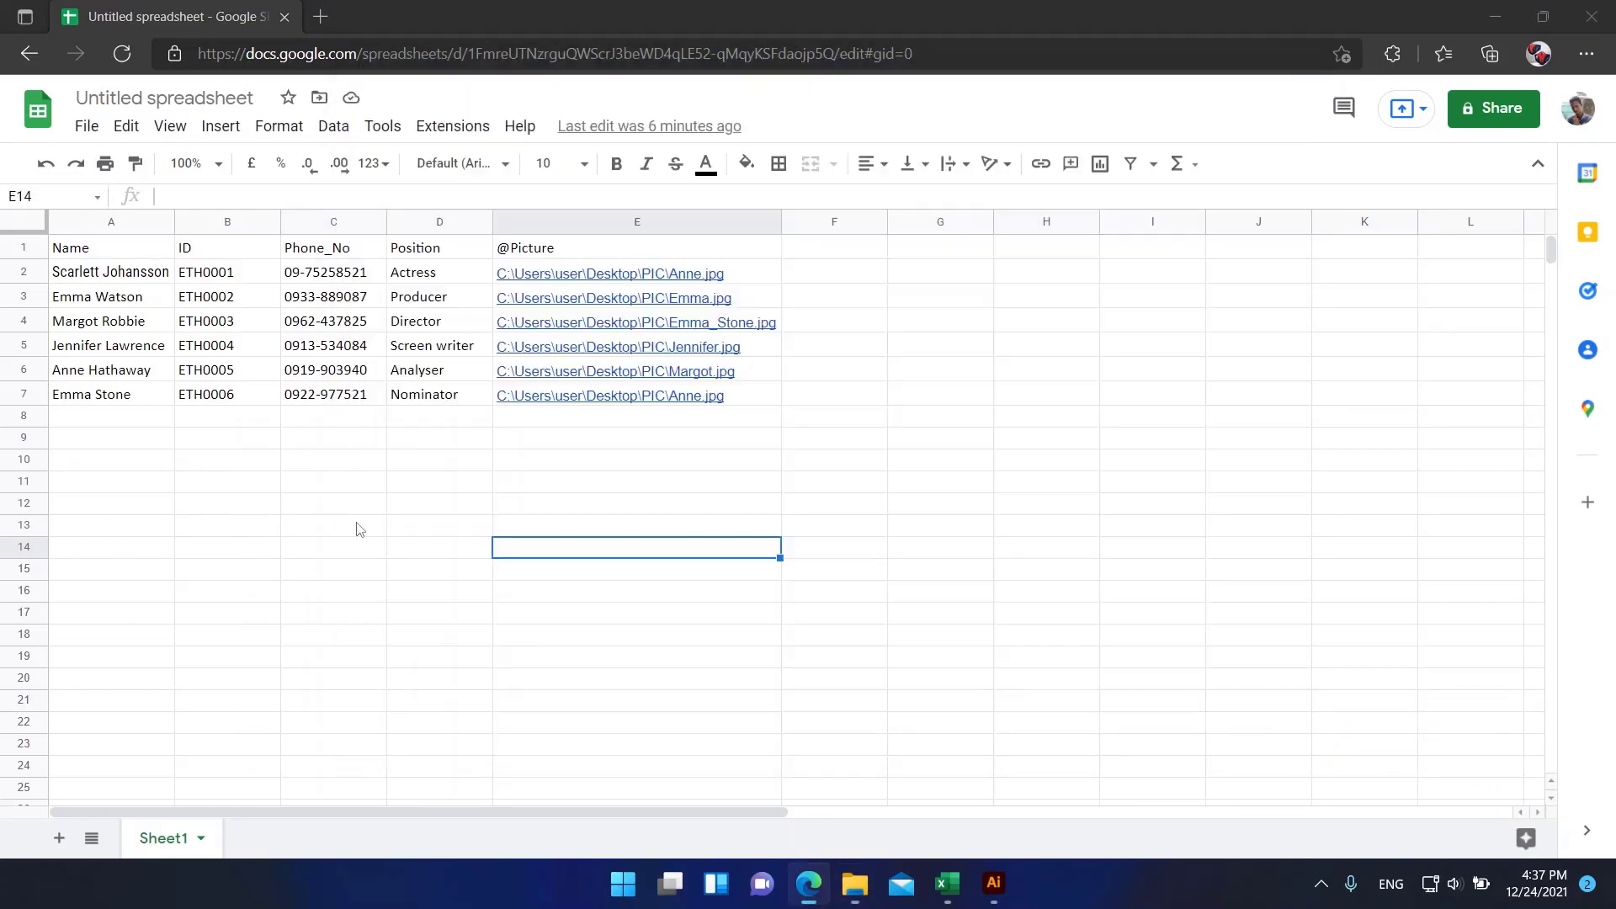
pyautogui.click(685, 403)
pyautogui.doubleClick(684, 403)
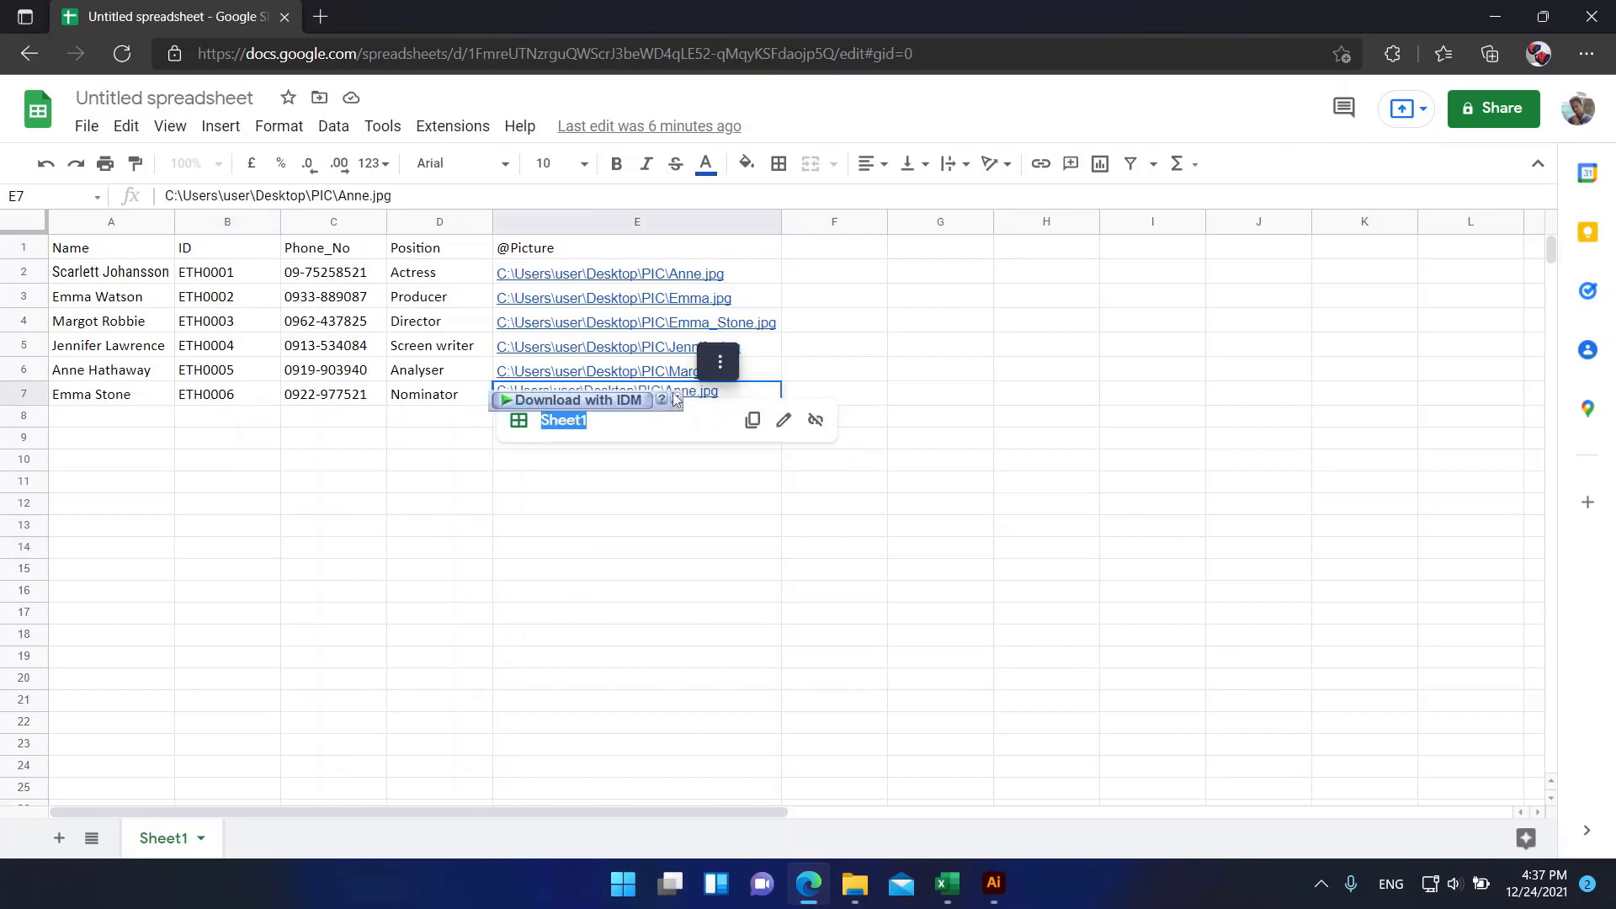
pyautogui.moveTo(666, 394); pyautogui.dragTo(687, 394)
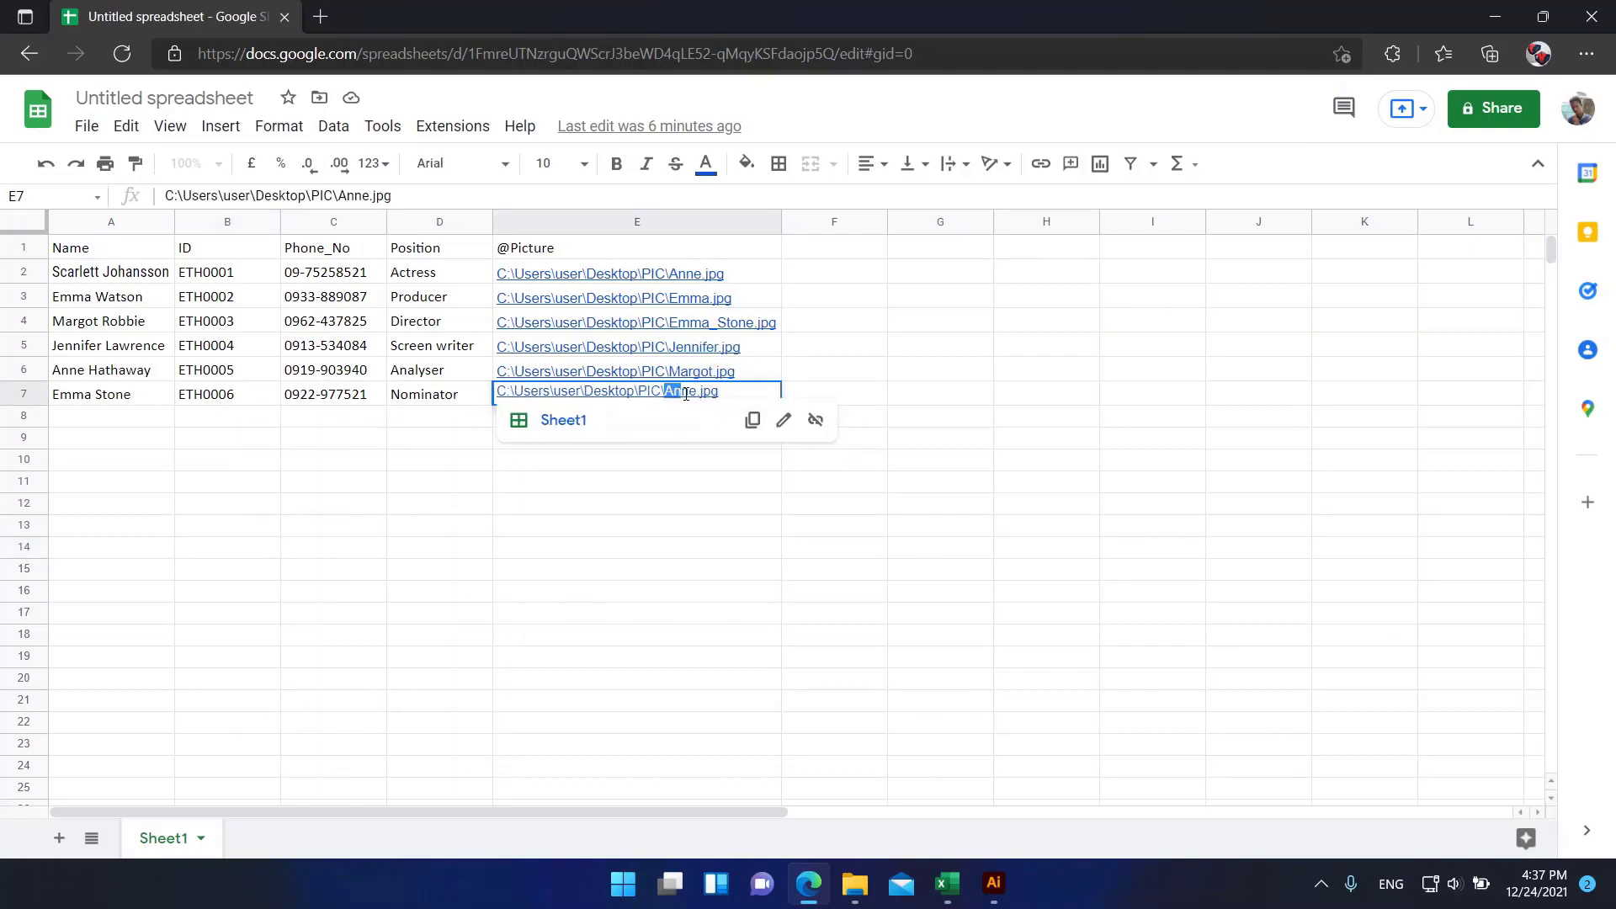
pyautogui.click(710, 551)
pyautogui.click(539, 506)
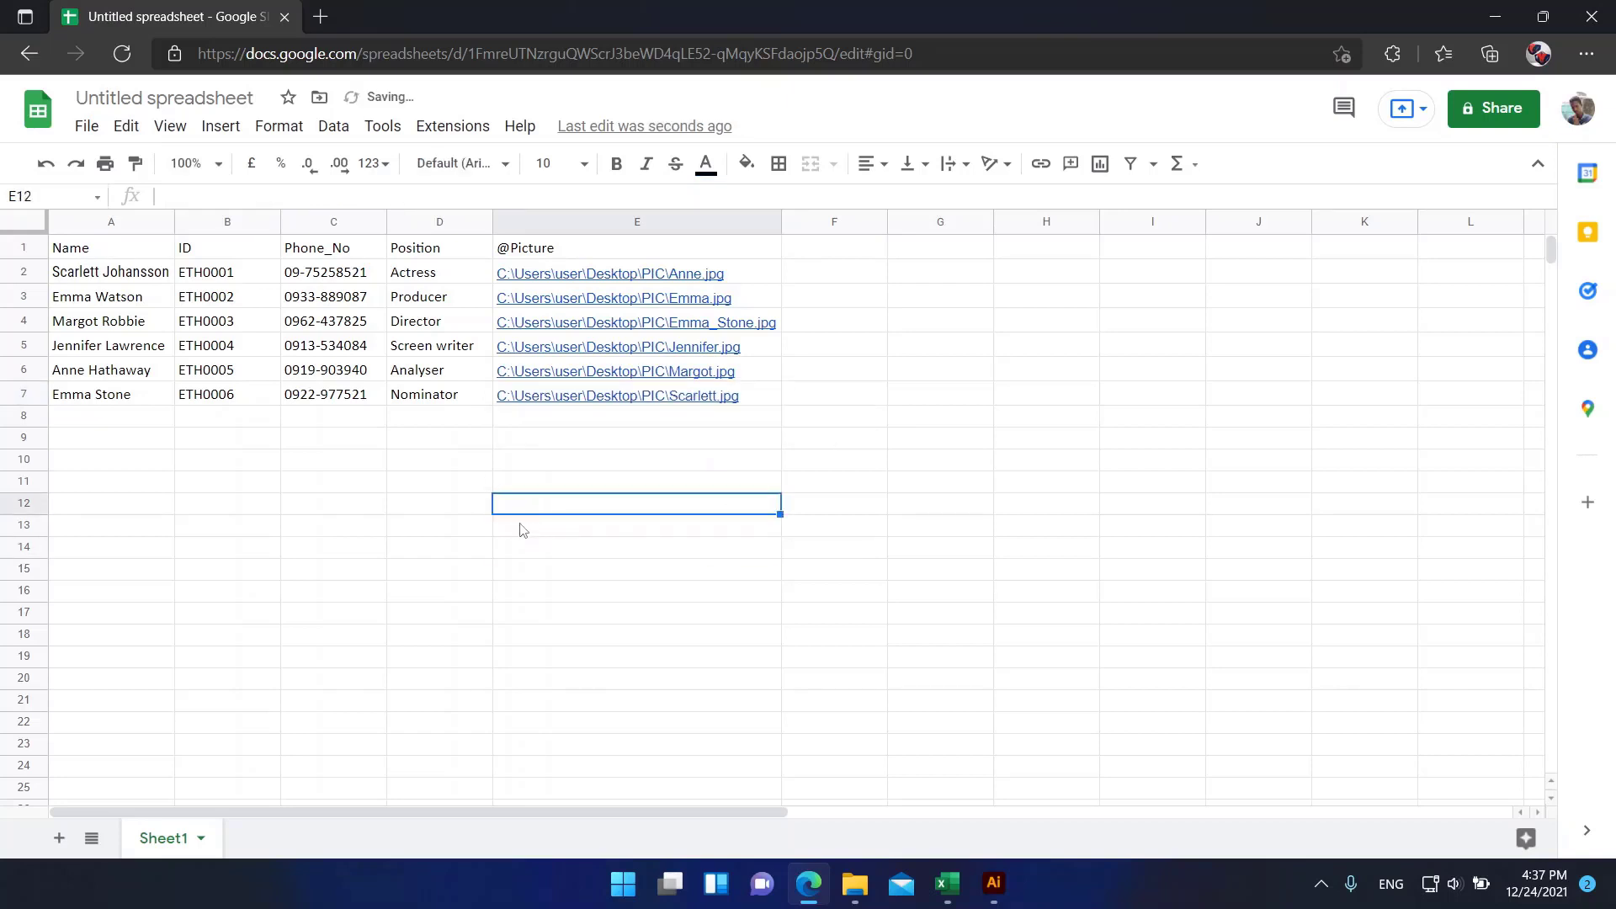
# - Download the completed data table as a comma-separated values (.csv) file
pyautogui.moveTo(107, 252); pyautogui.dragTo(110, 273)
pyautogui.moveTo(223, 299); pyautogui.dragTo(673, 396)
pyautogui.click(484, 505)
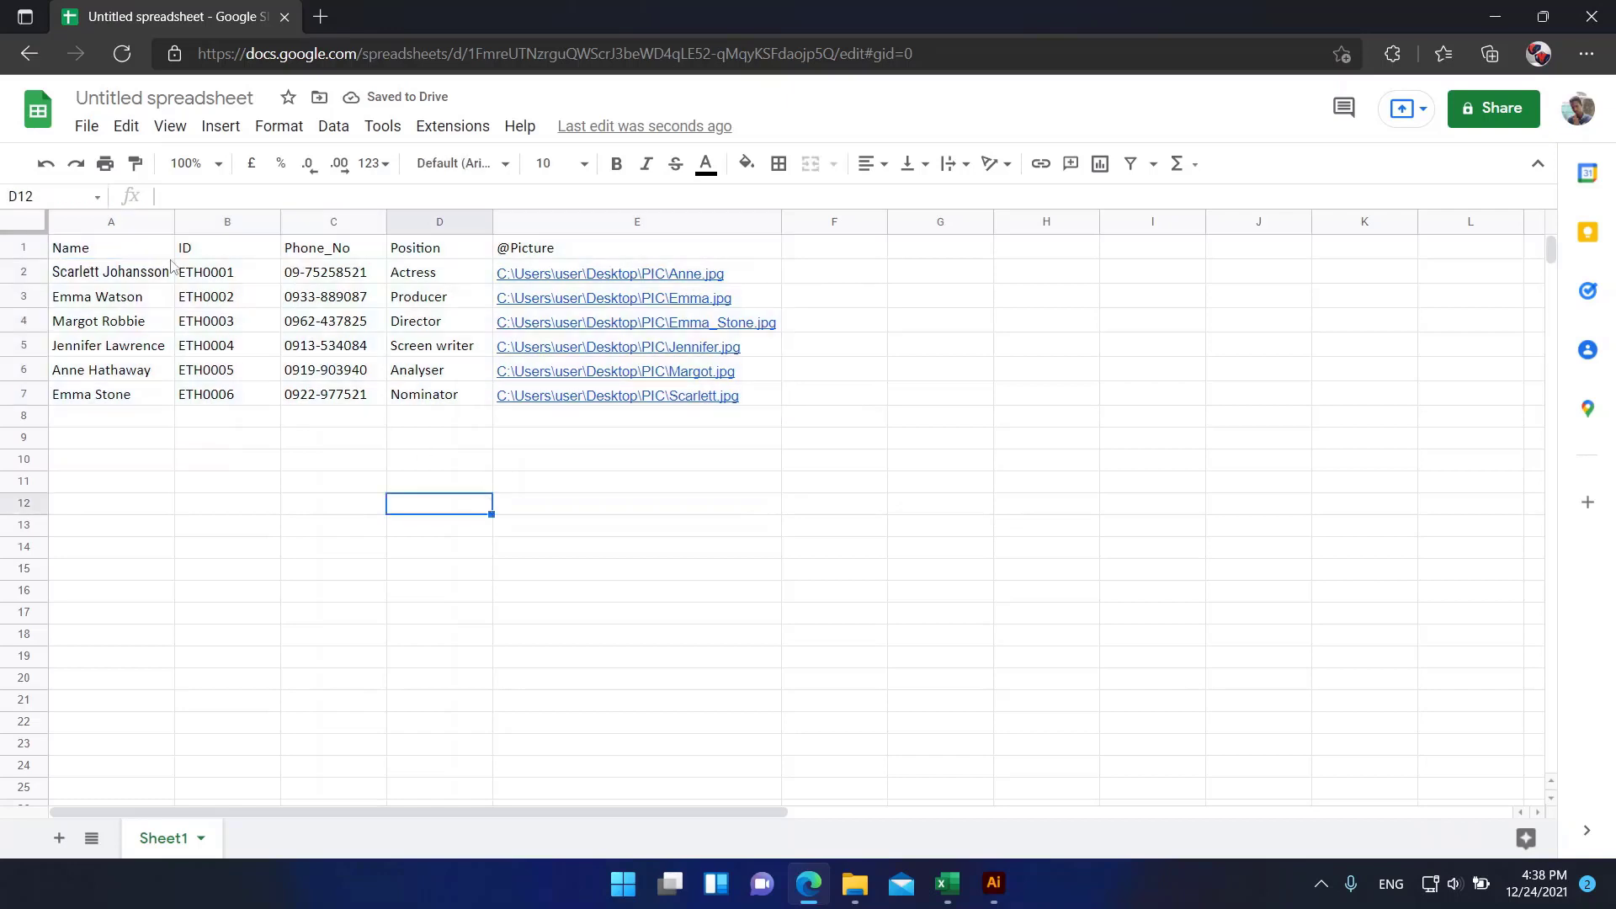
pyautogui.click(87, 126)
pyautogui.moveTo(203, 394)
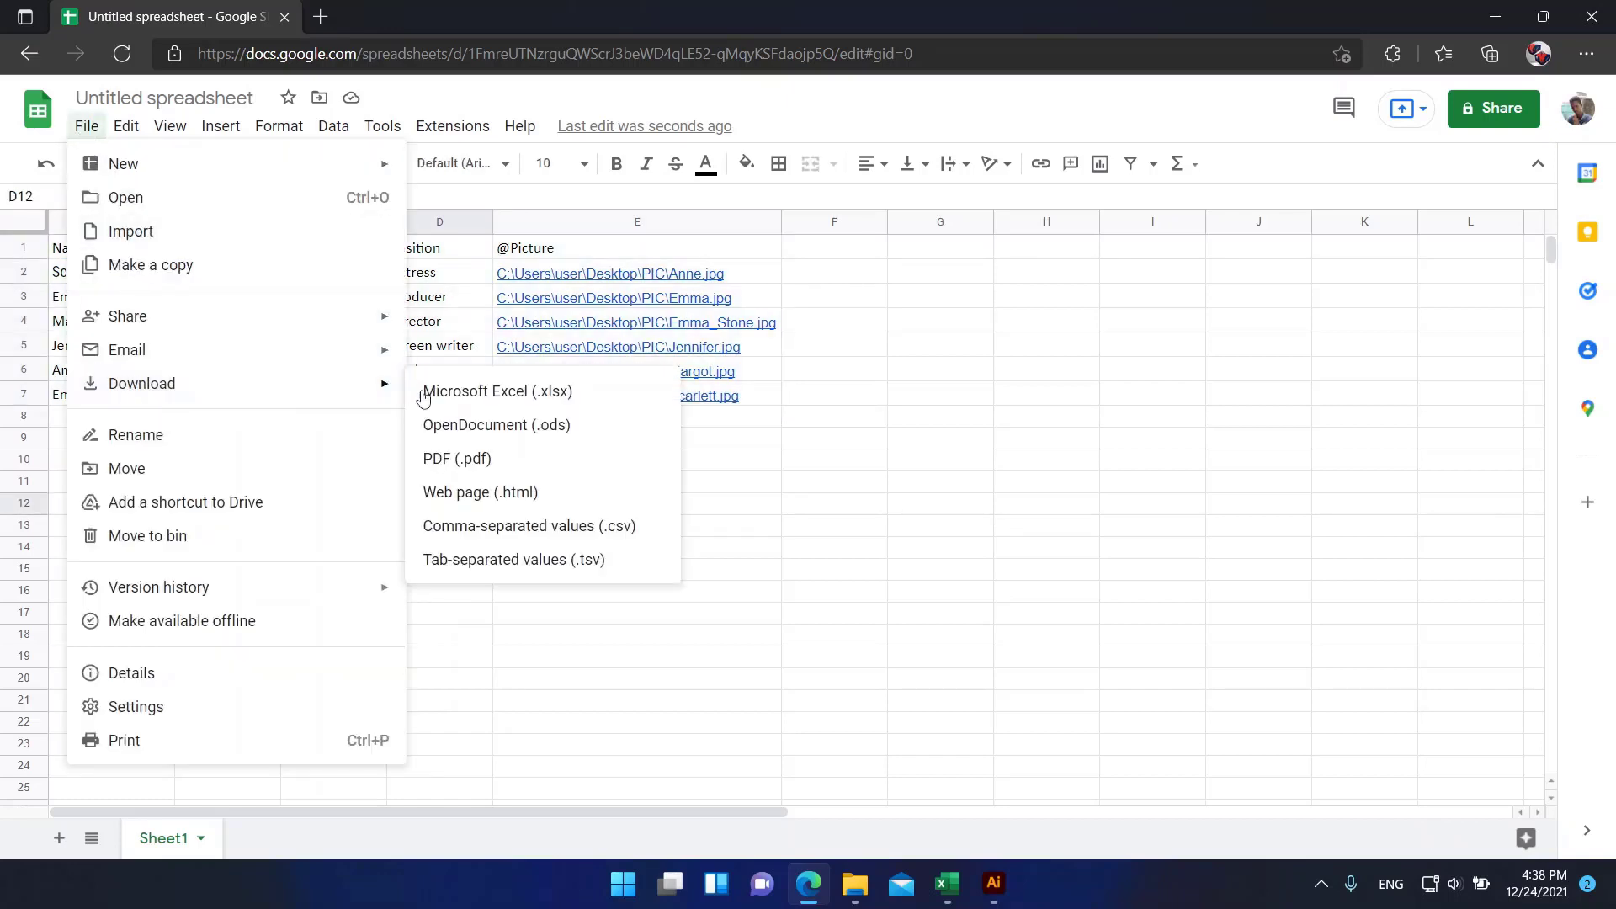
pyautogui.click(651, 529)
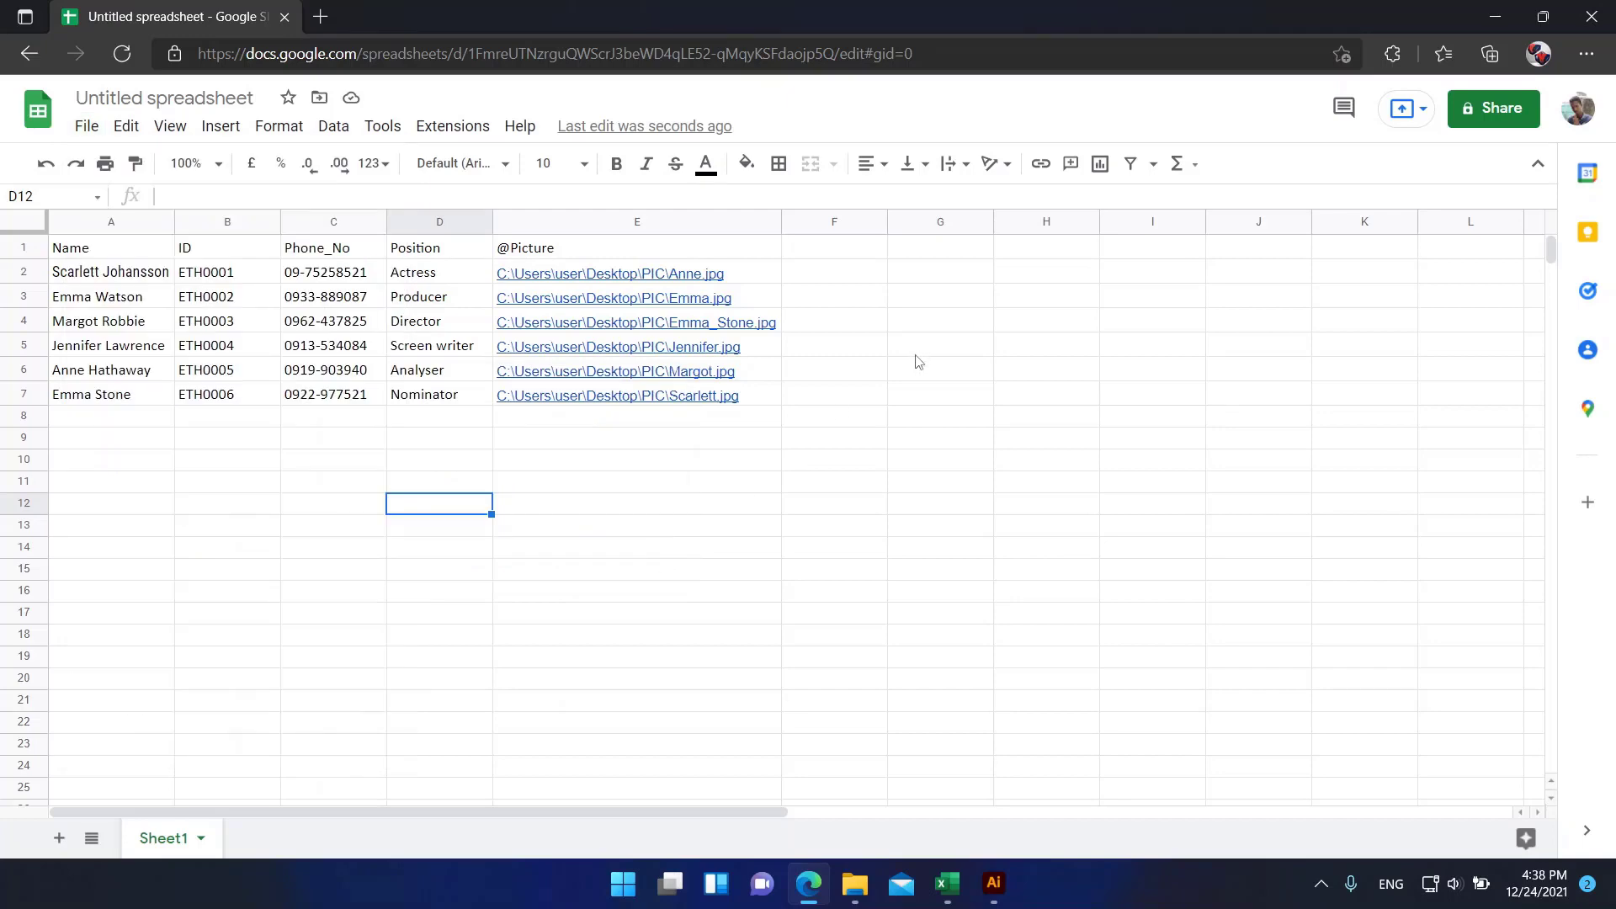
# - Open the csv file on the desktop to check its columns and picture paths, and close it again
pyautogui.press('super+d')
pyautogui.click(272, 607)
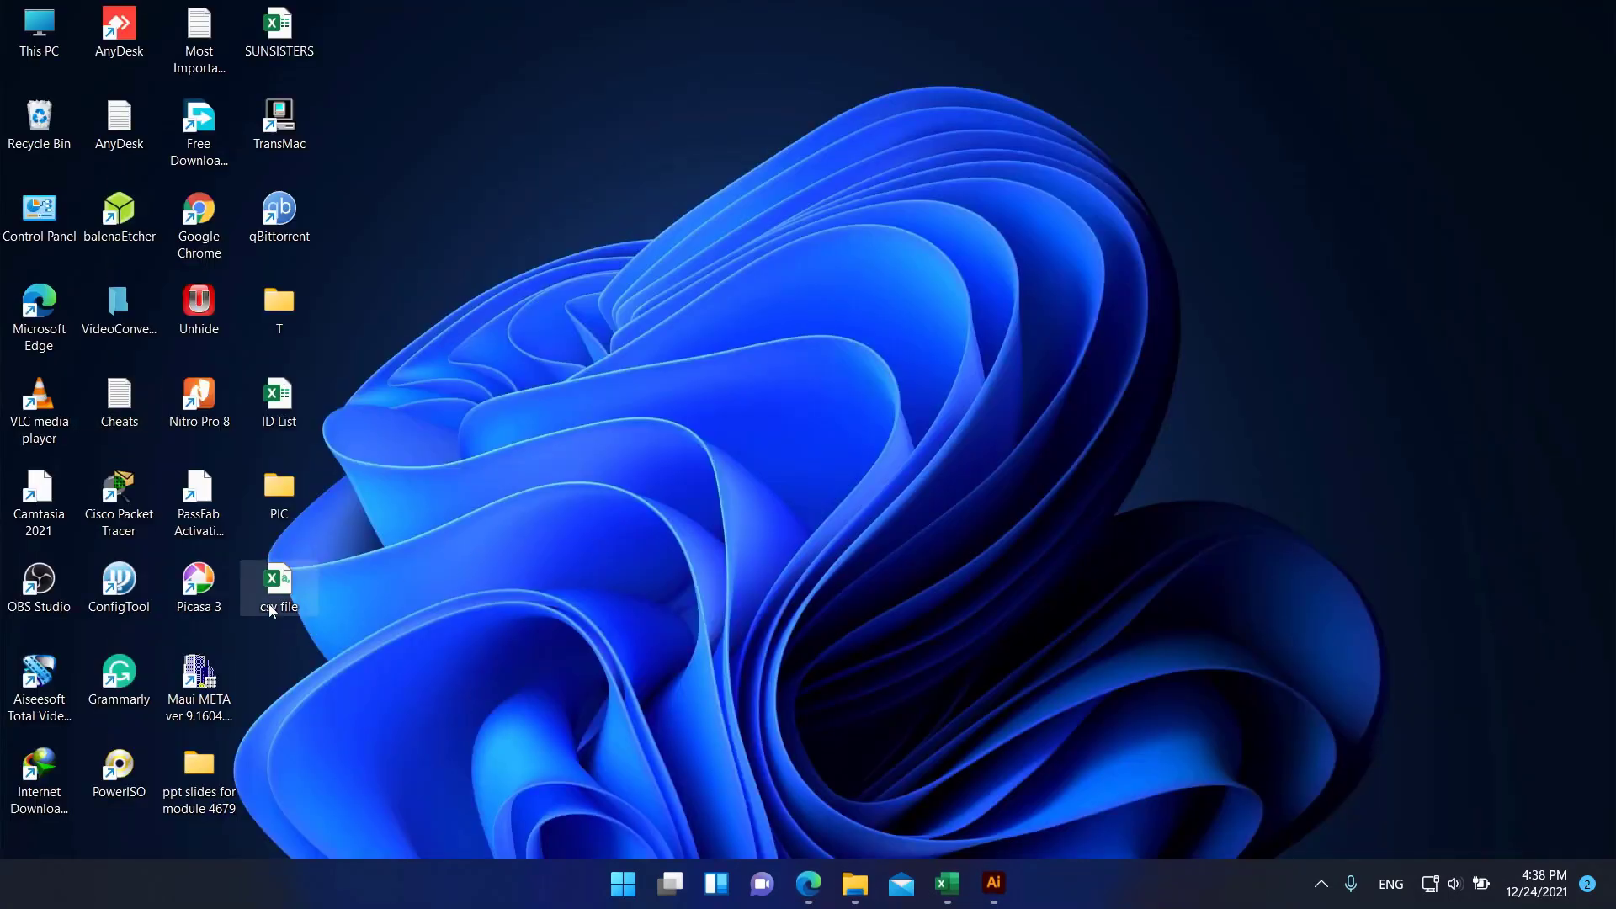
pyautogui.click(285, 621)
pyautogui.doubleClick(284, 603)
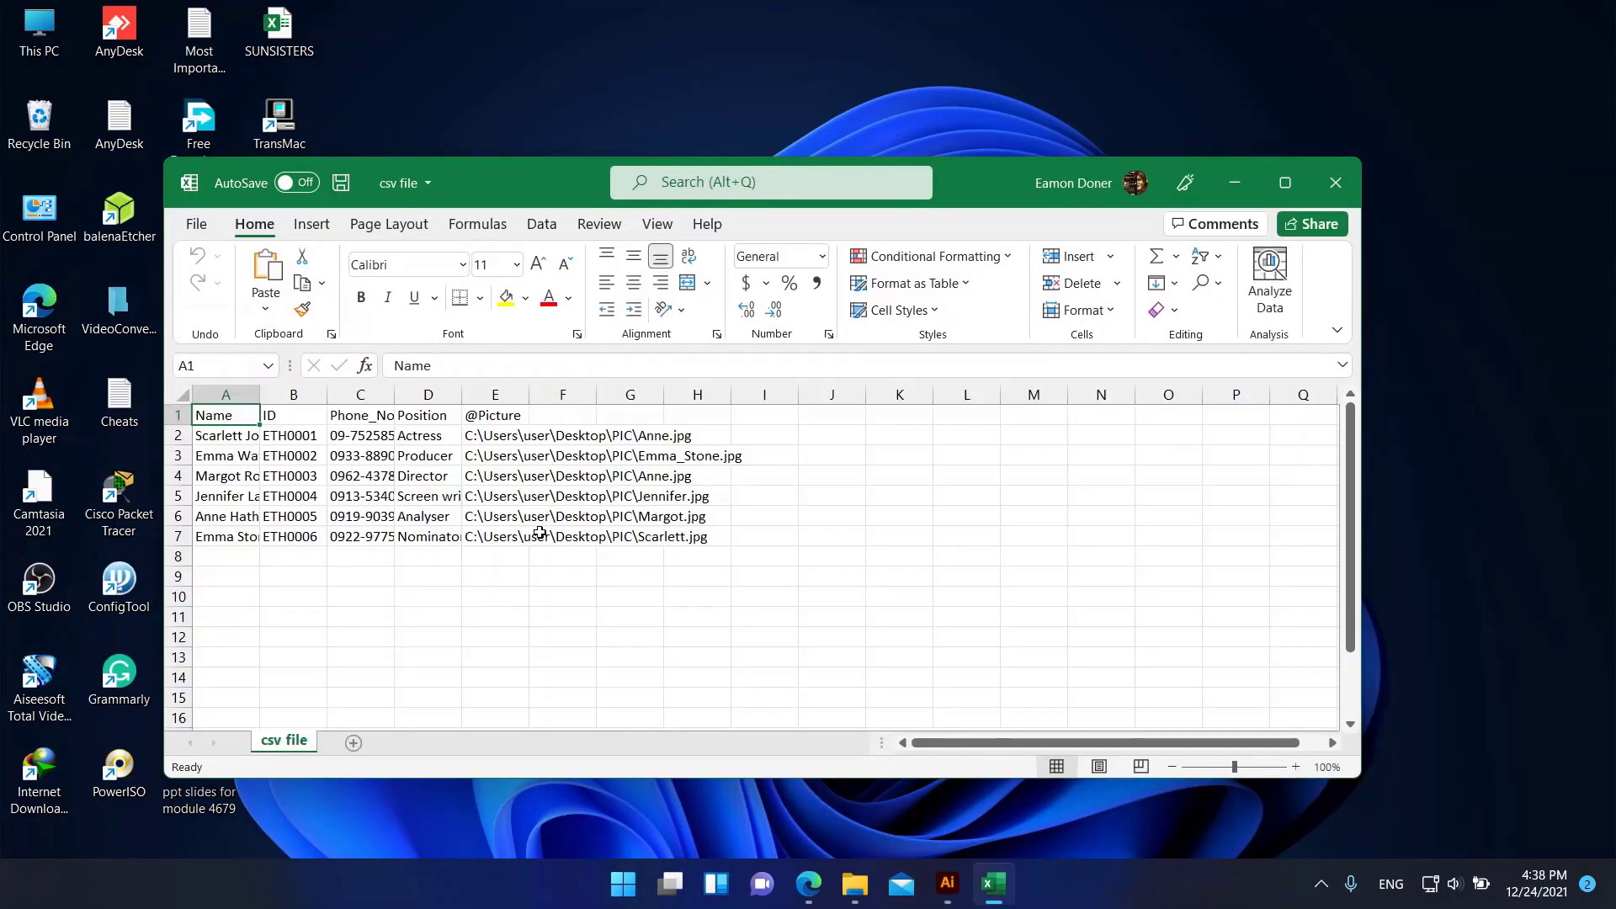
pyautogui.click(1338, 174)
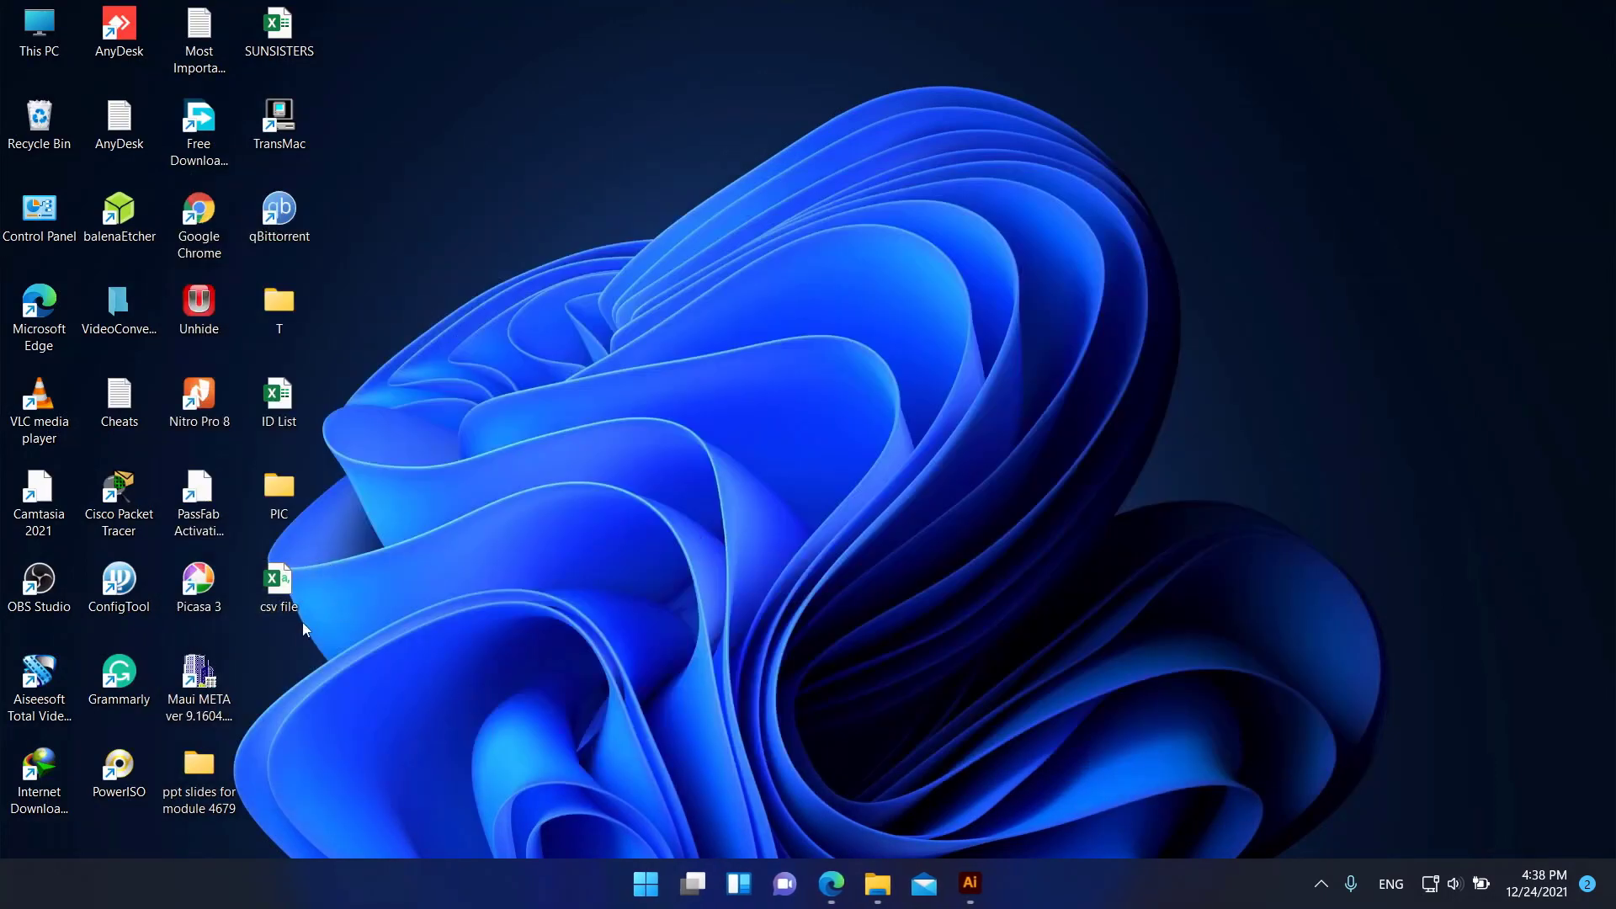
# - Switch to Illustrator with the ID card template and show the Variables panel
pyautogui.click(971, 883)
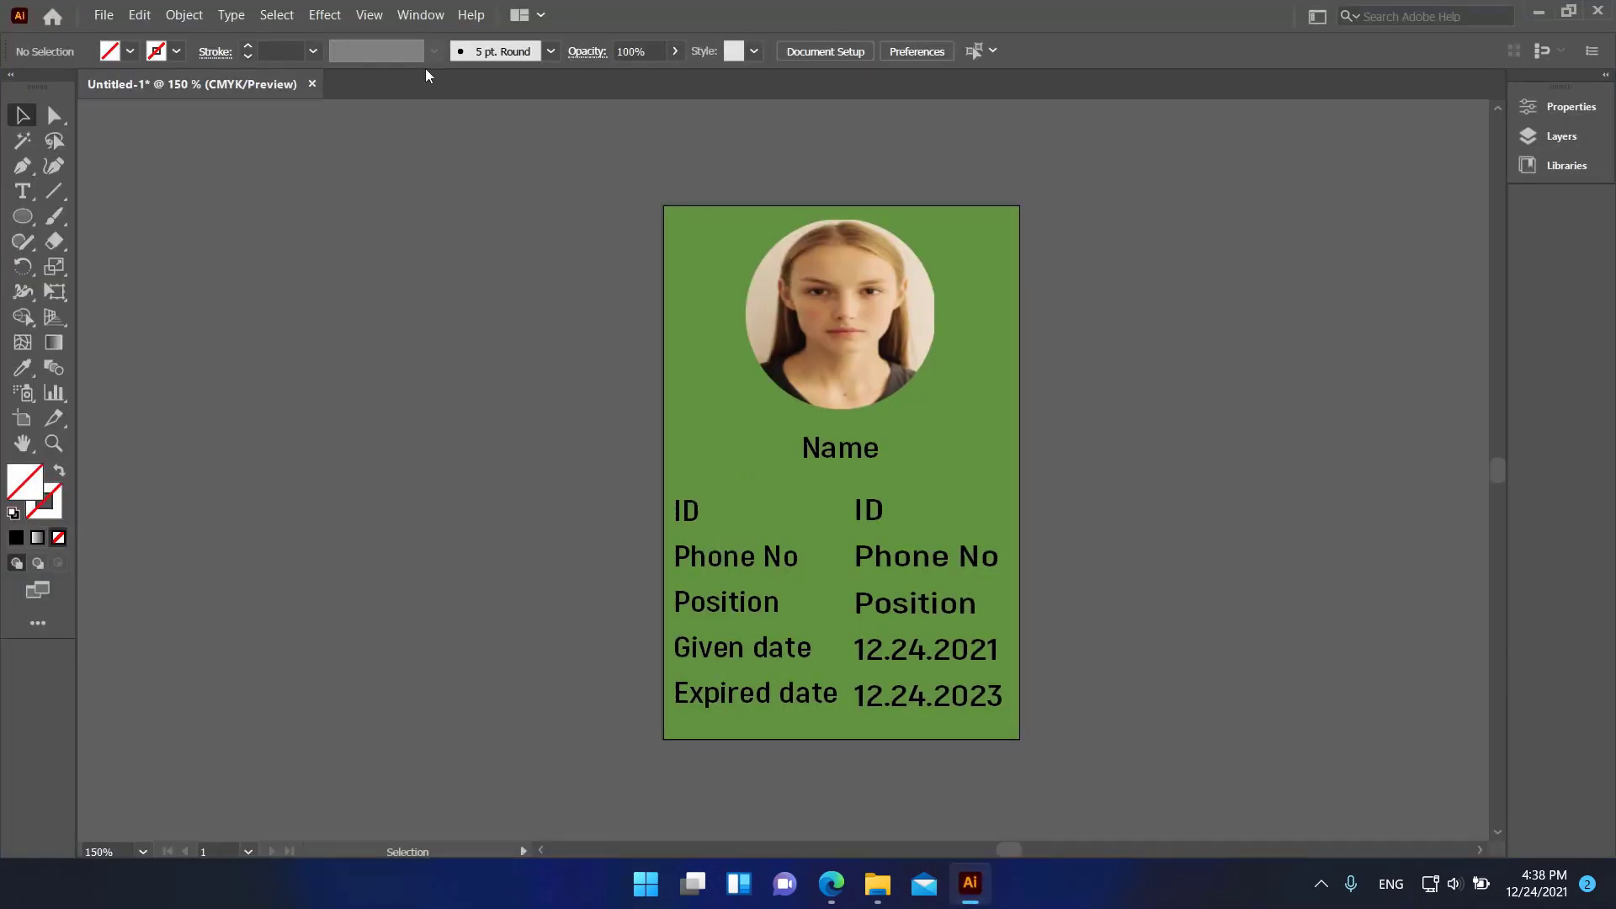
pyautogui.click(421, 17)
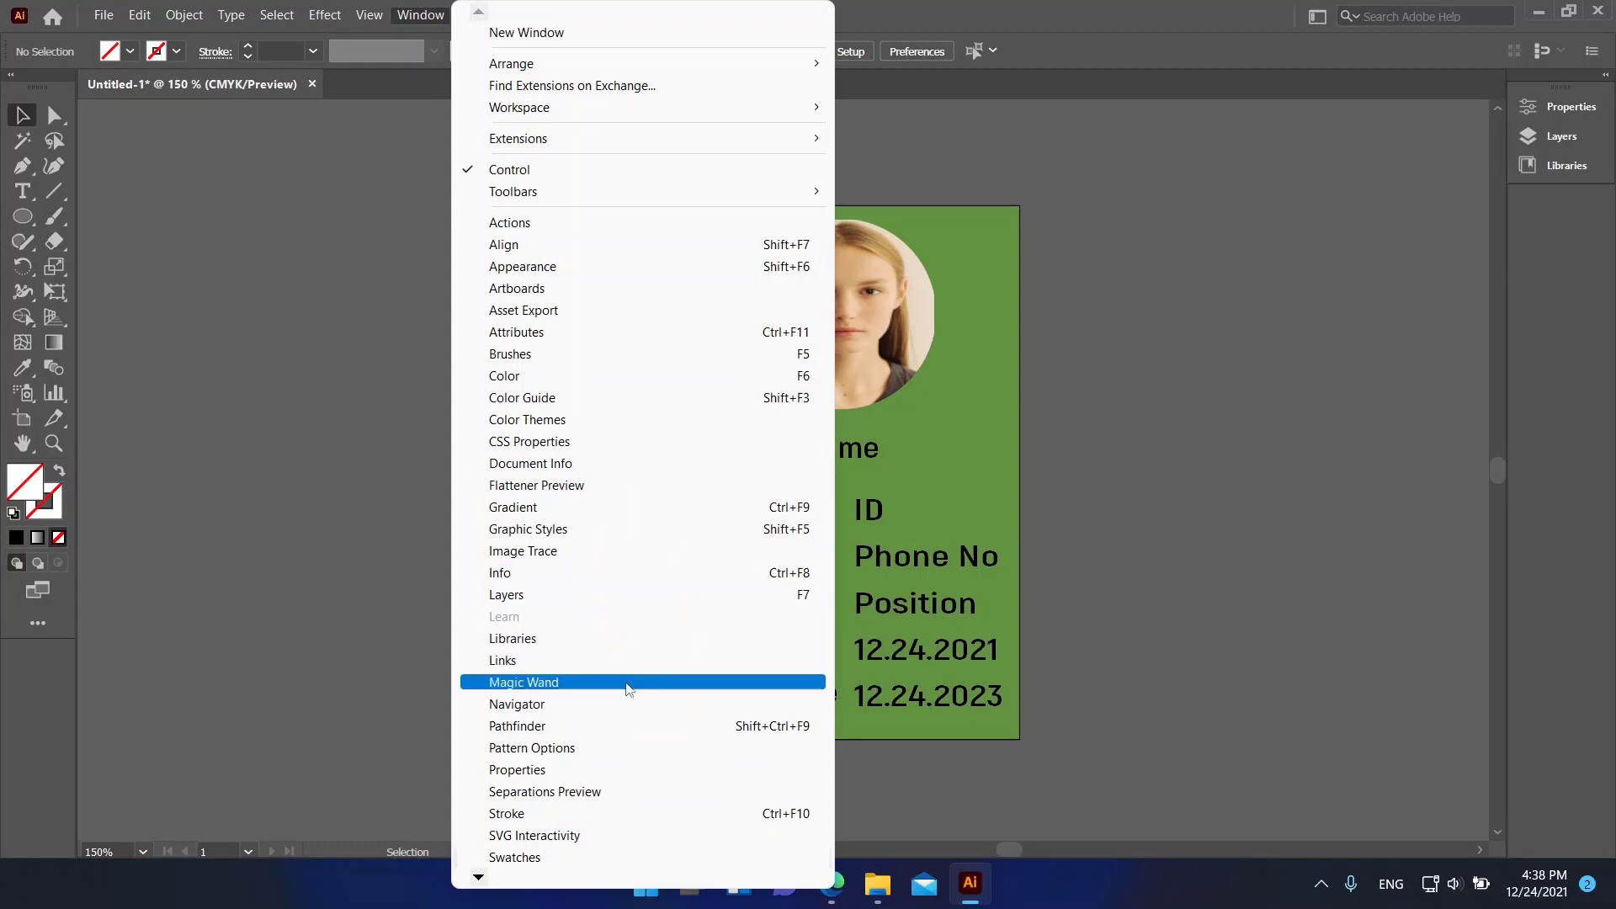
pyautogui.moveTo(478, 879)
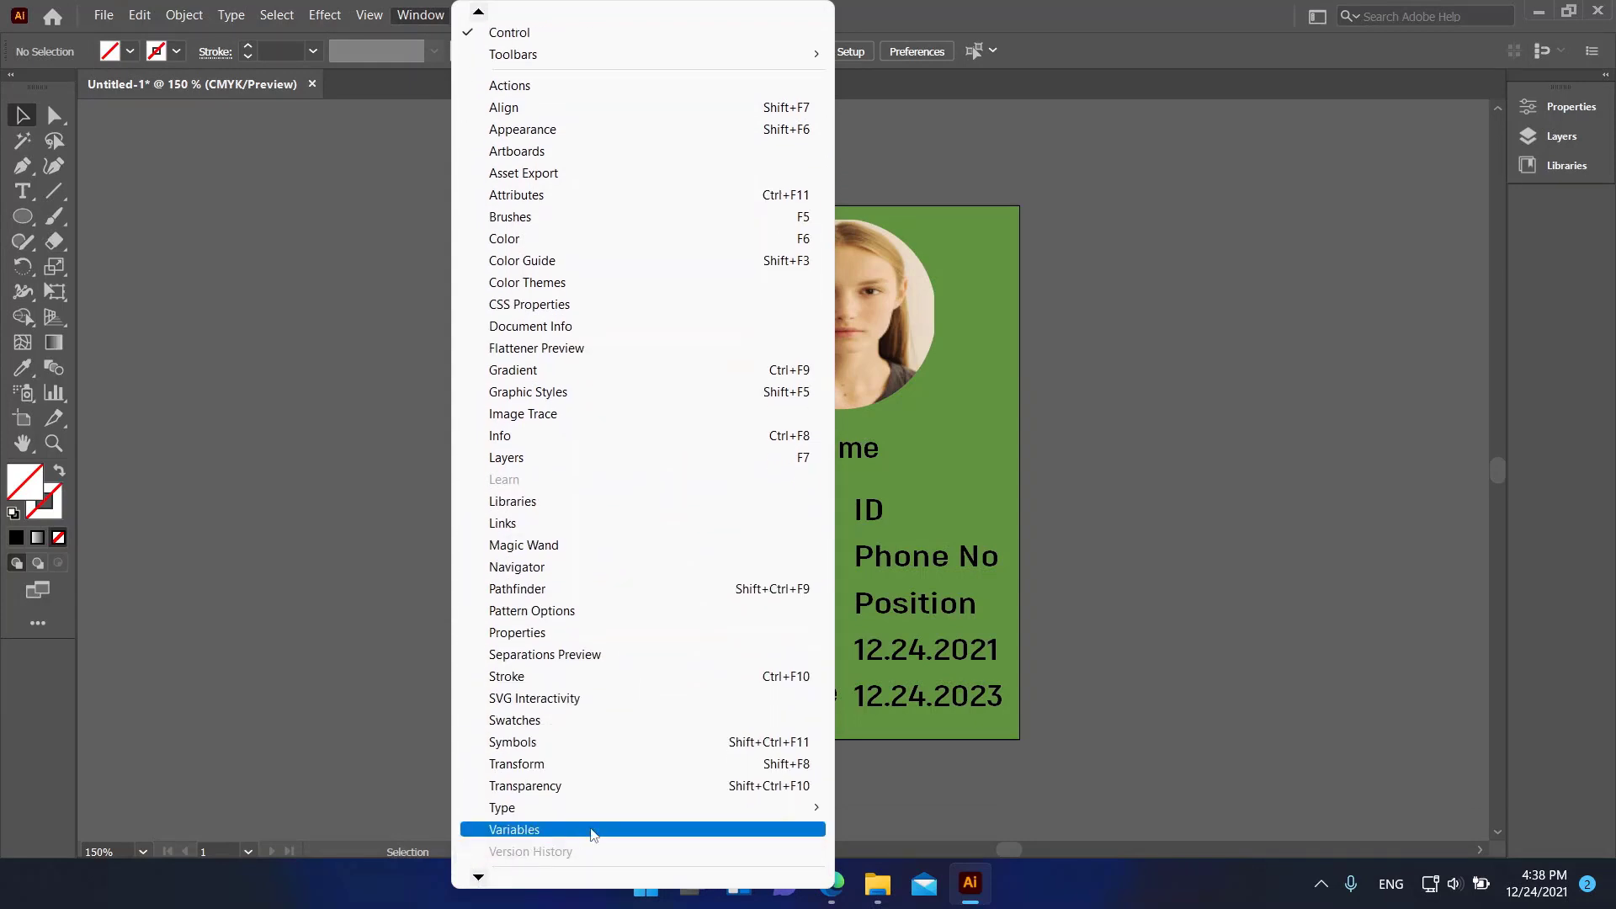
pyautogui.click(589, 832)
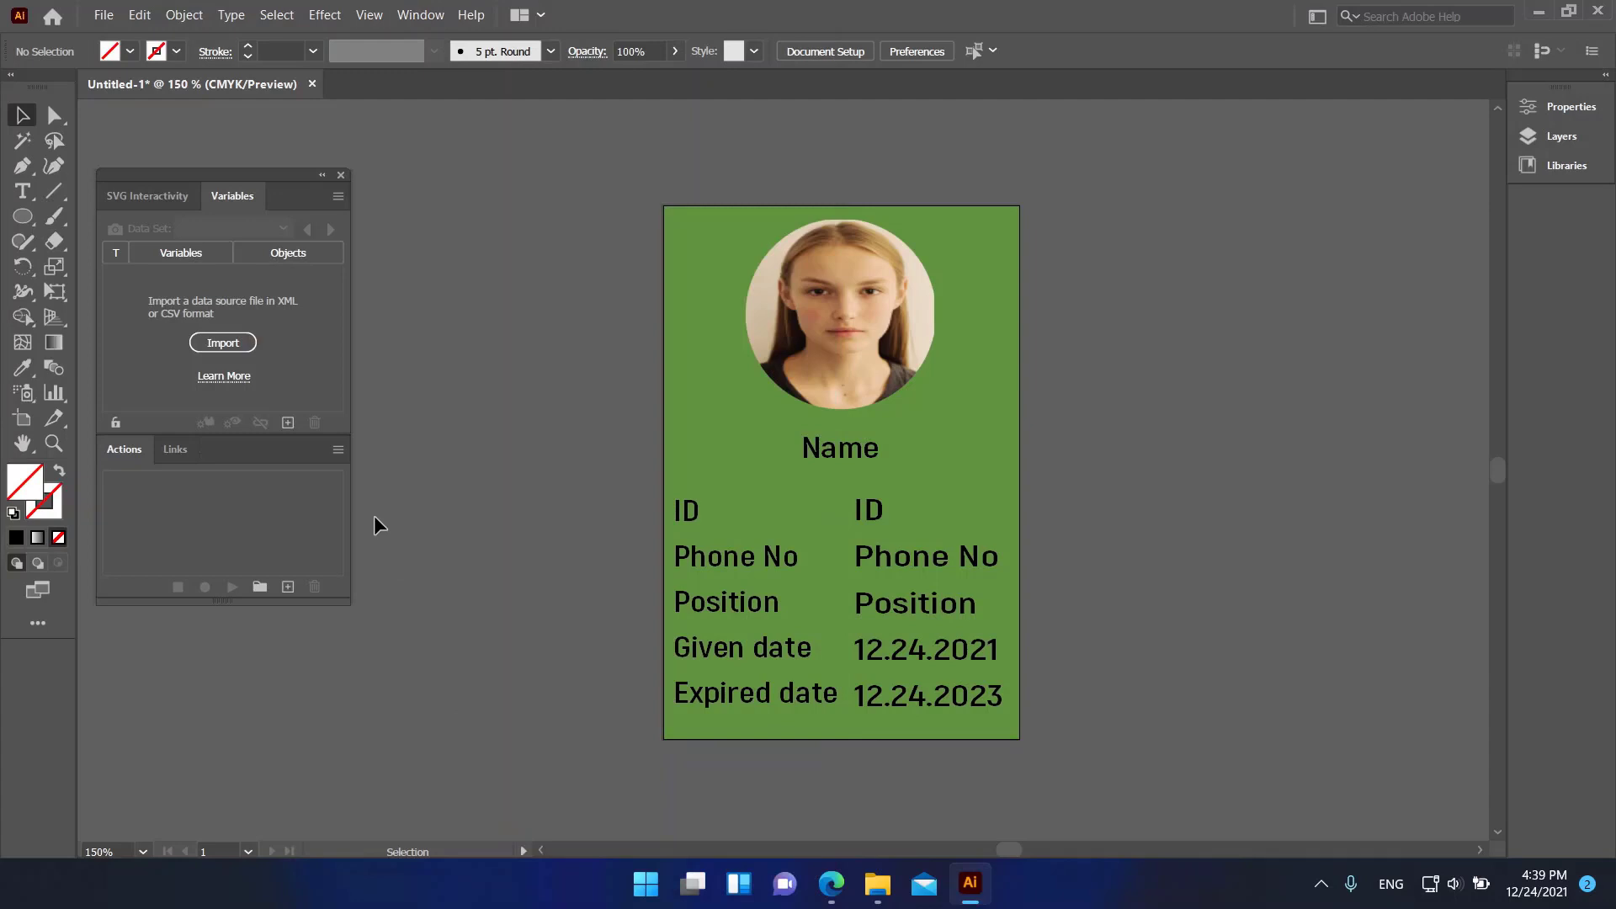
# - Import the csv file from the Desktop as the data source for the card's variables
pyautogui.click(223, 342)
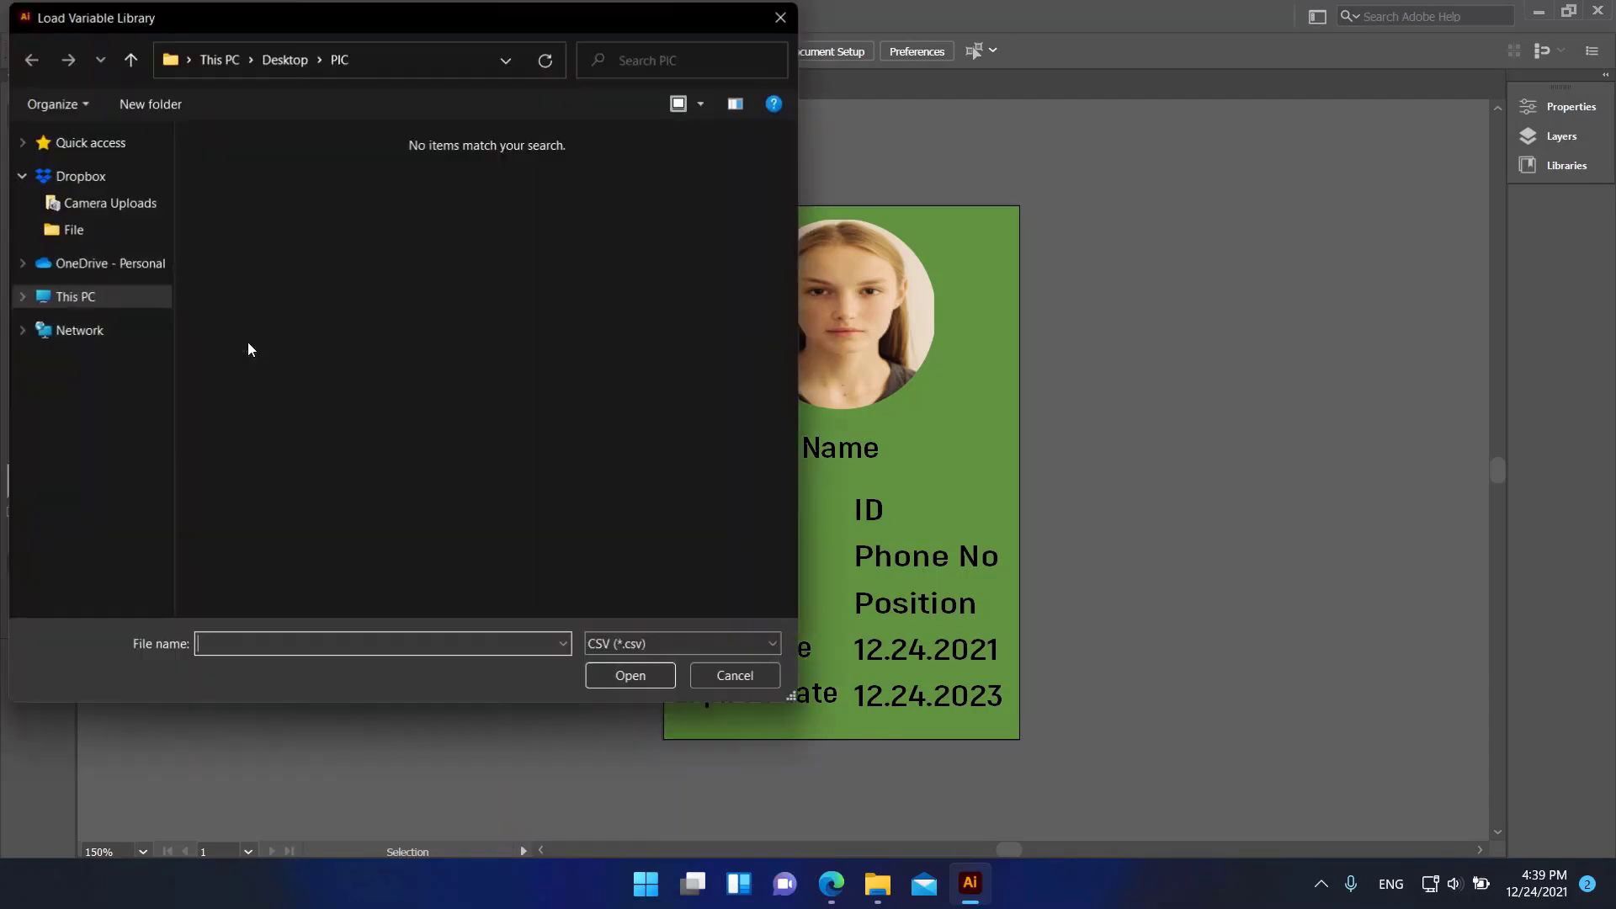
pyautogui.click(92, 168)
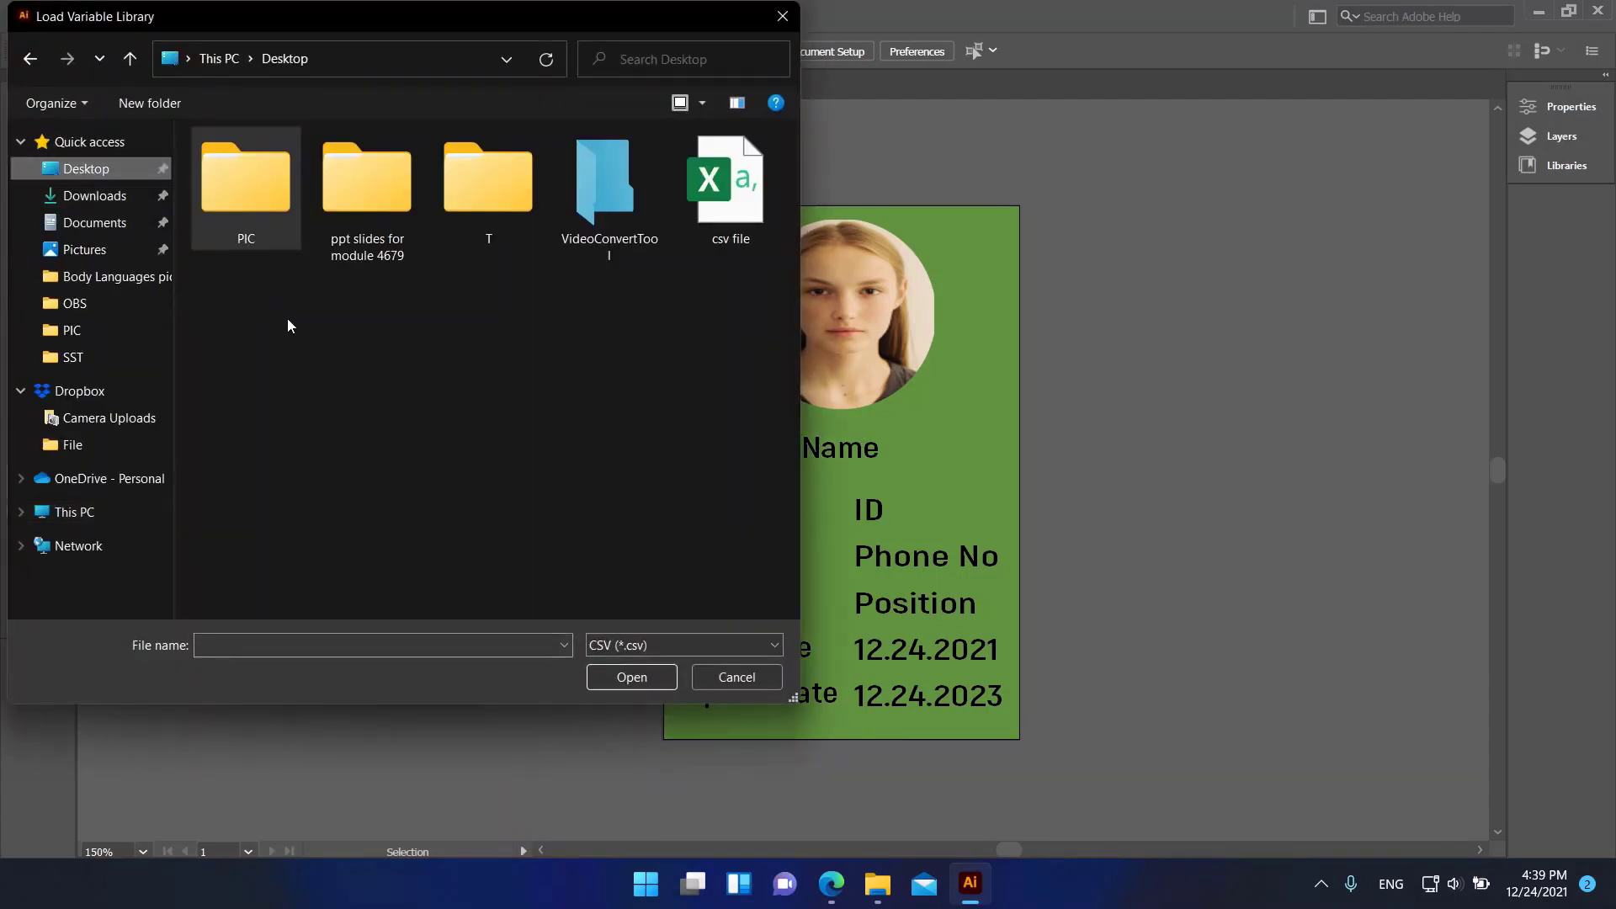
pyautogui.click(735, 227)
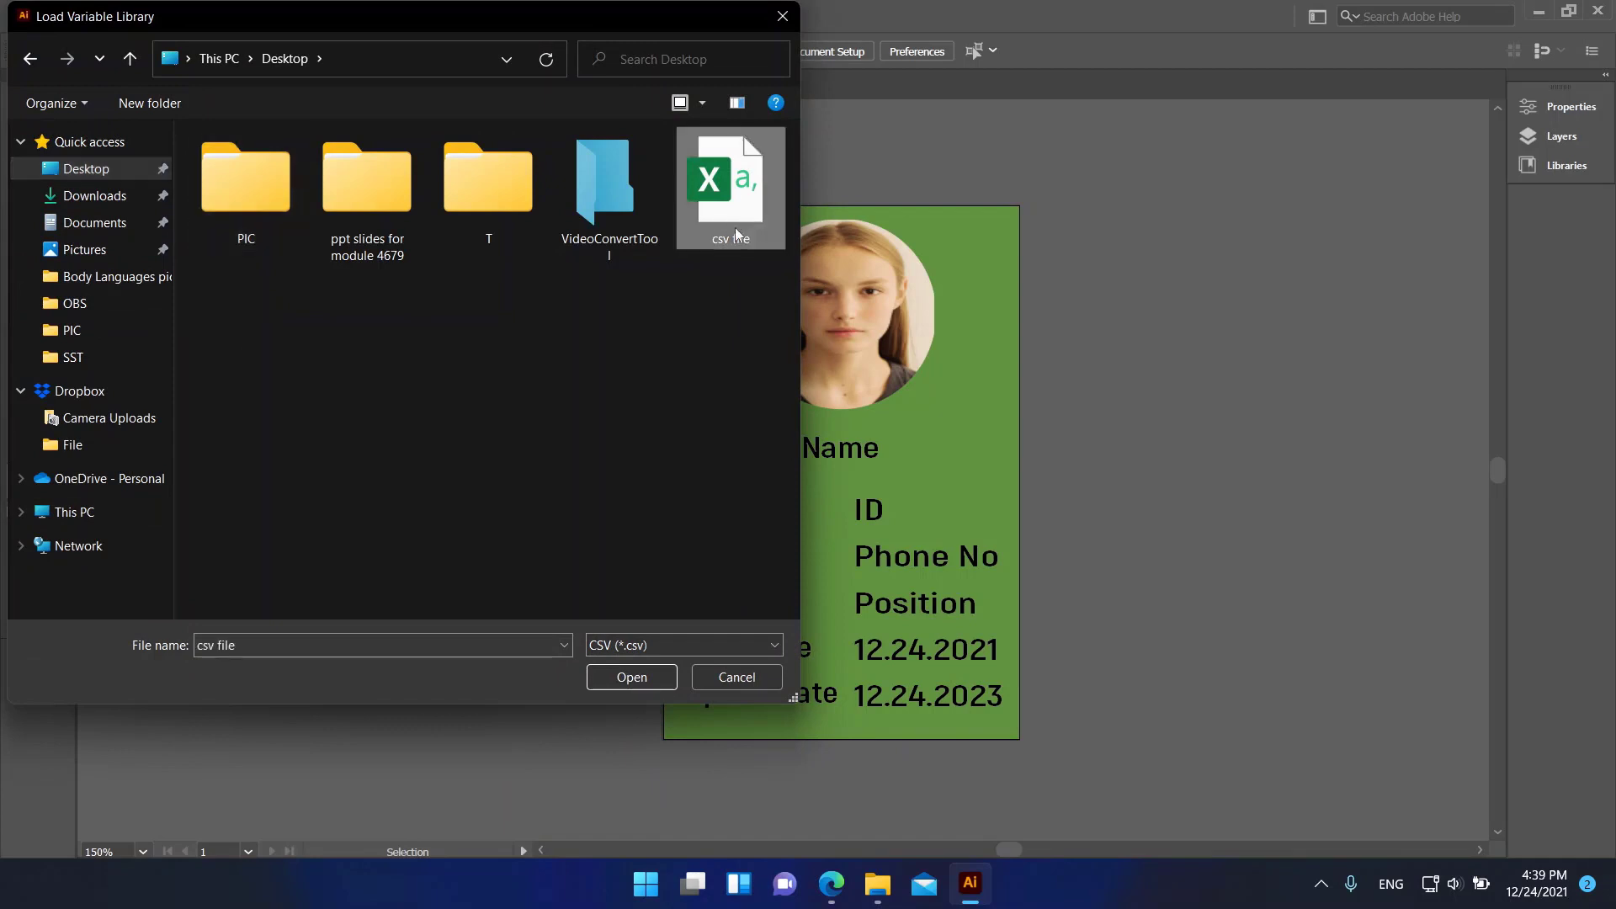
pyautogui.doubleClick(739, 172)
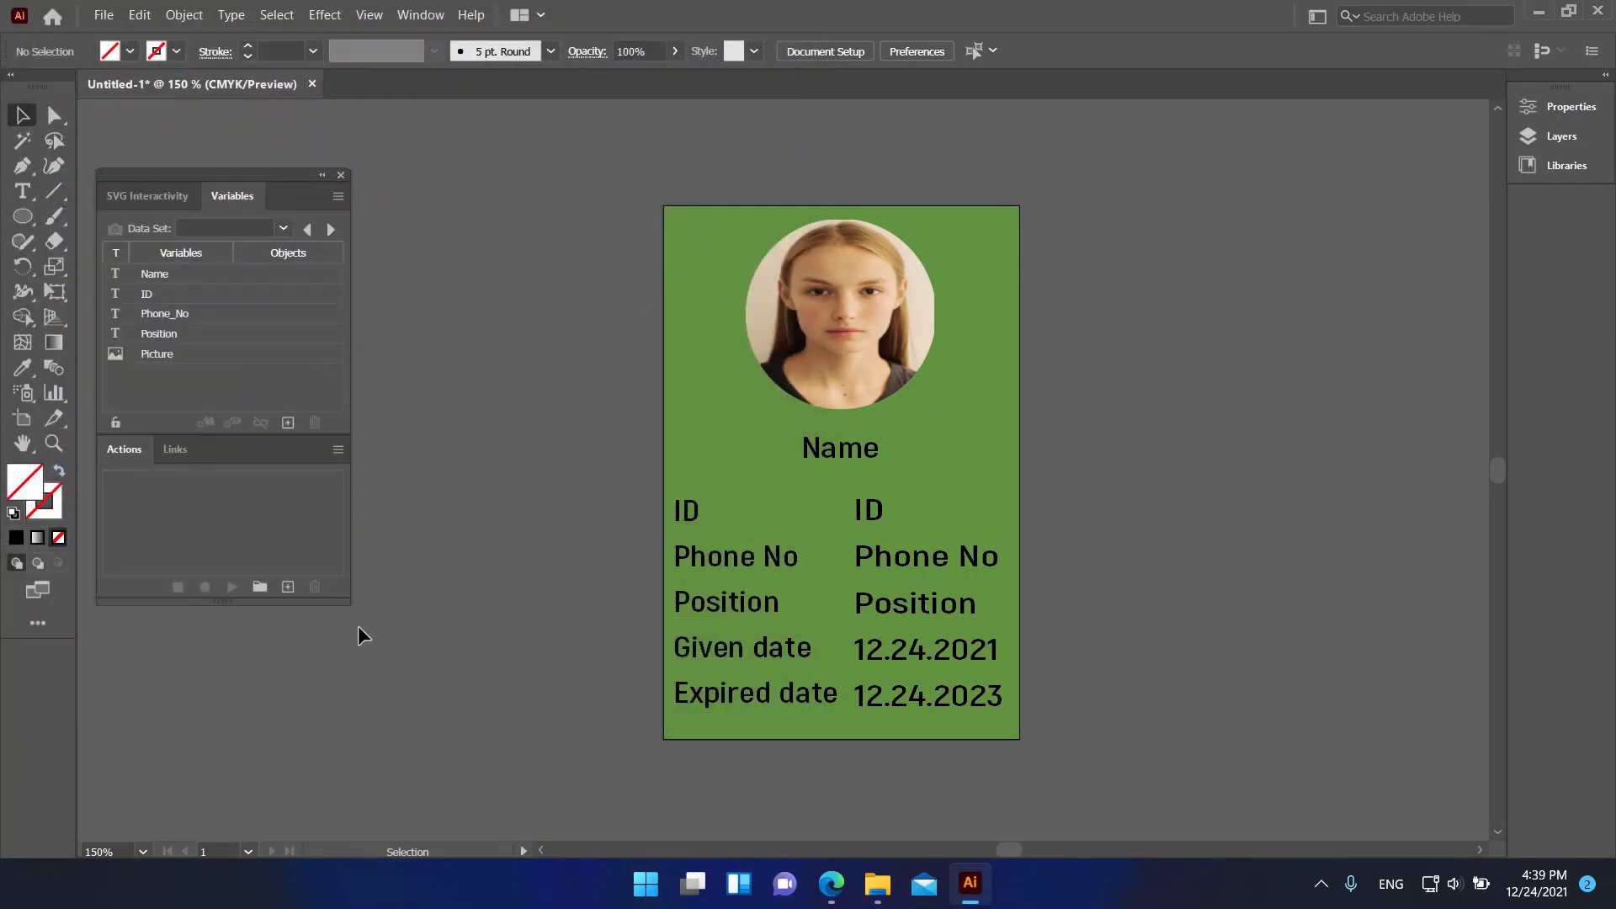
# - Bind the Name variable to the Name text and the ID variable to the ID value text on the card
pyautogui.click(261, 274)
pyautogui.click(845, 451)
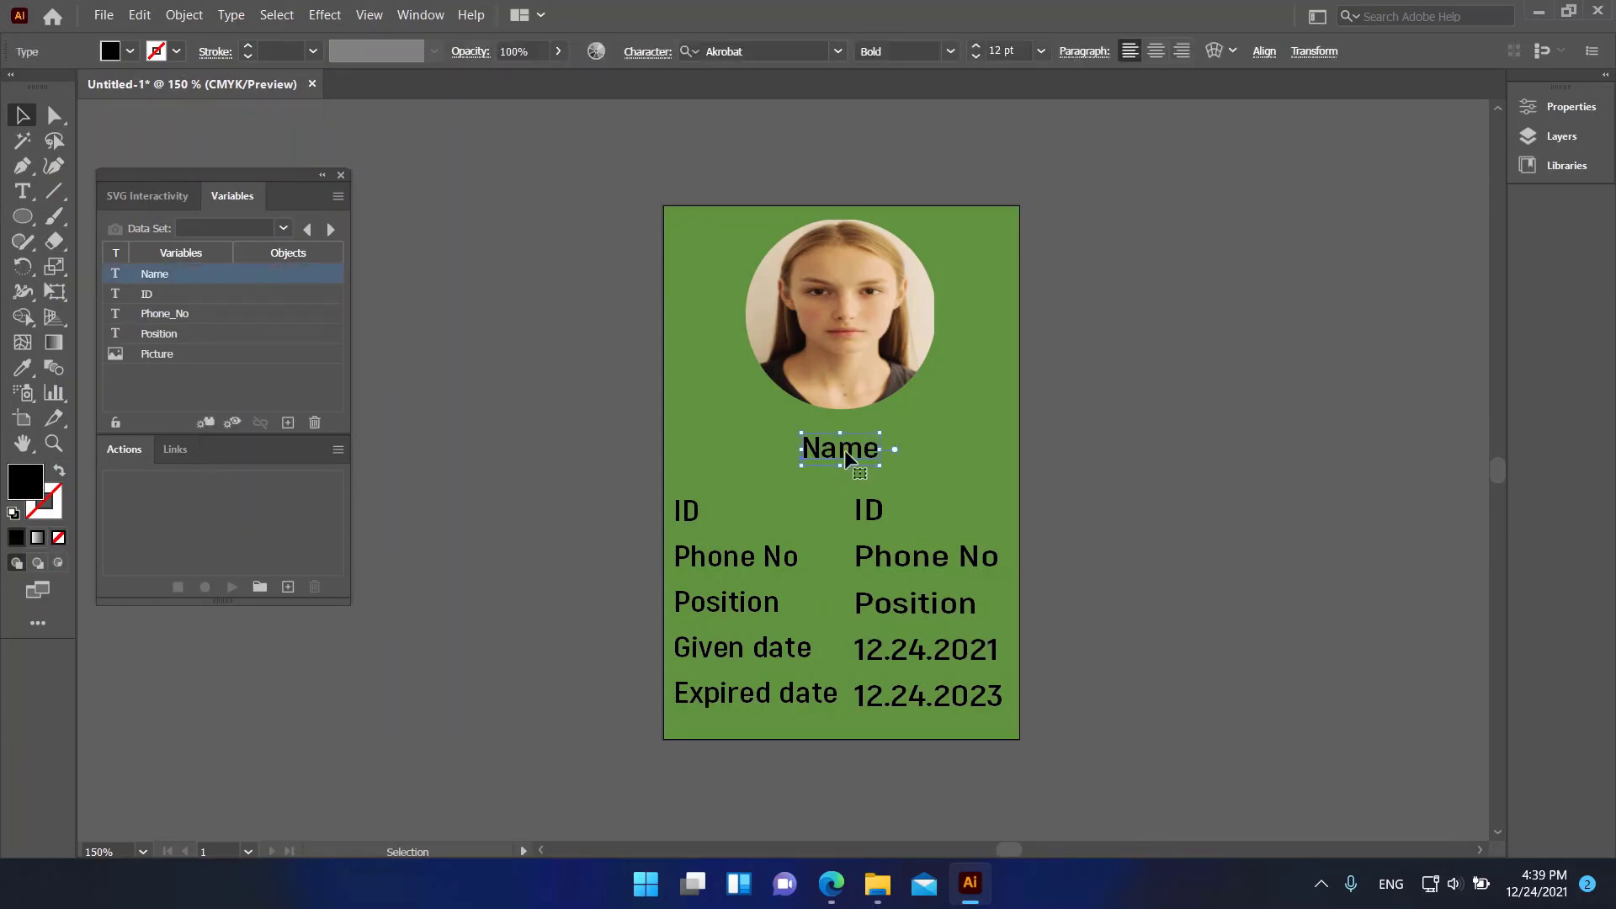
pyautogui.click(205, 424)
pyautogui.click(274, 294)
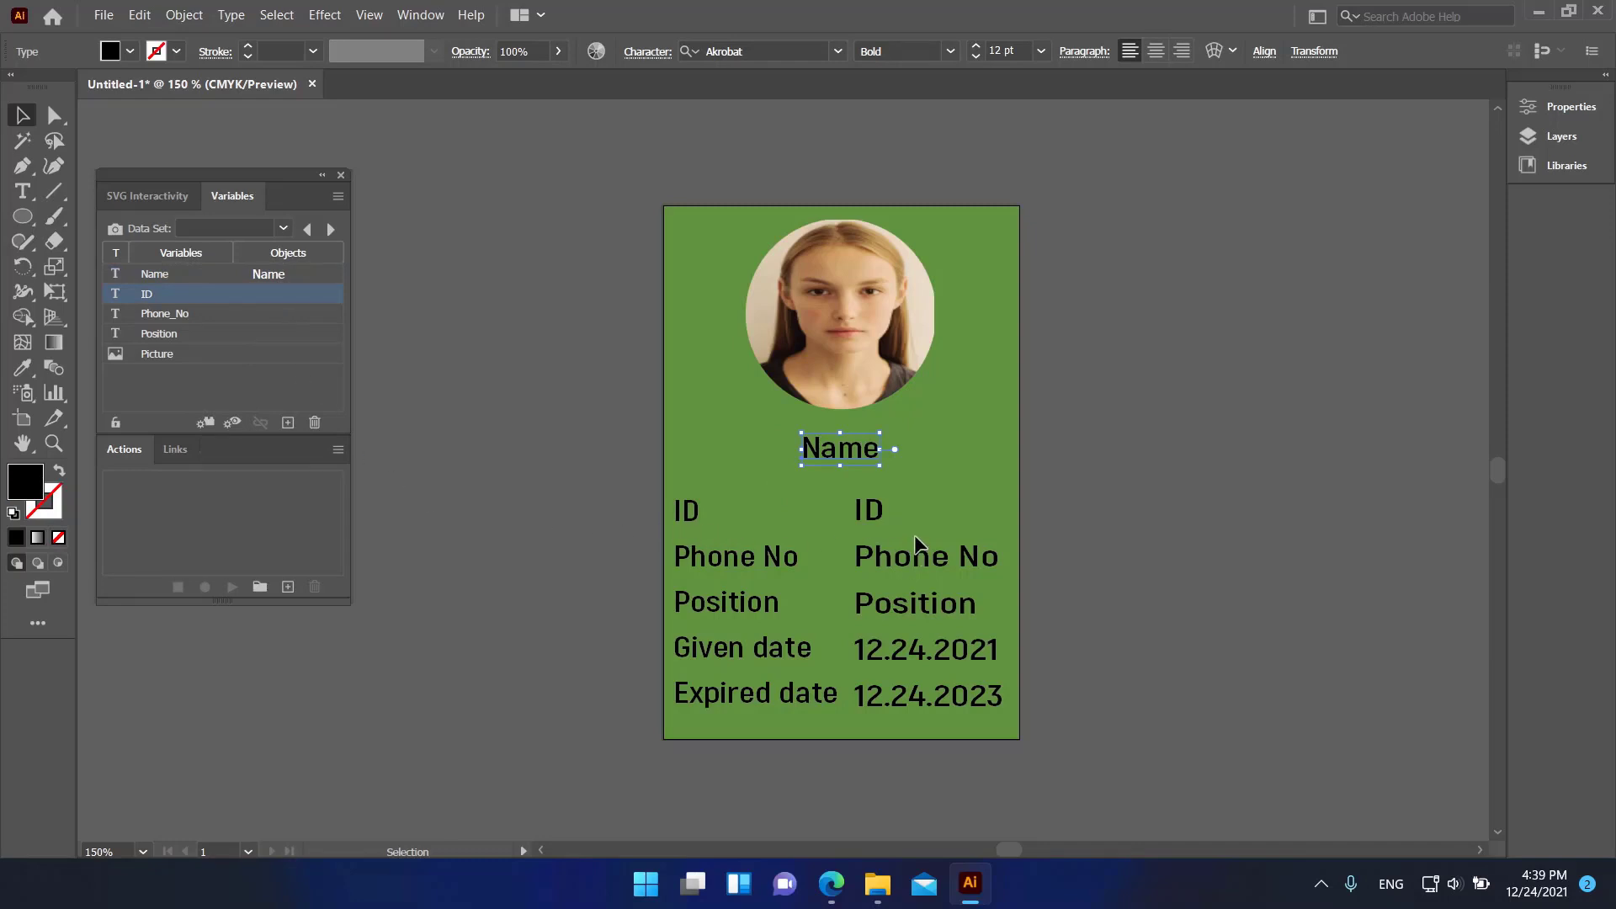
pyautogui.click(207, 421)
# - Bind the Phone_No and Position variables to the matching Phone No and Position value texts on the card
pyautogui.click(266, 314)
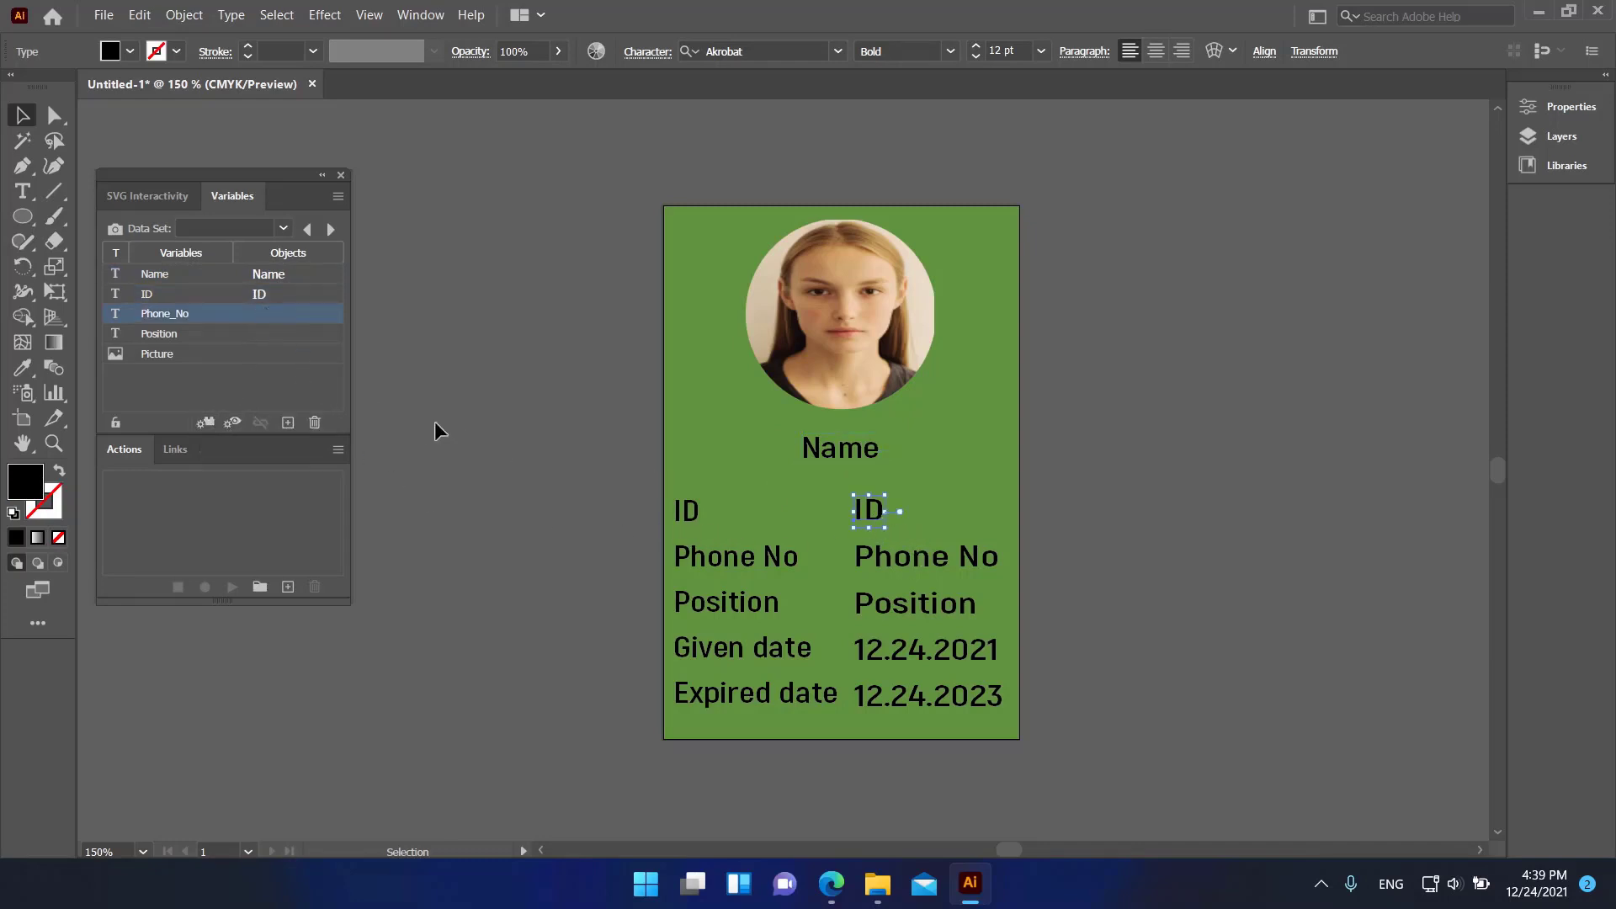
pyautogui.click(889, 559)
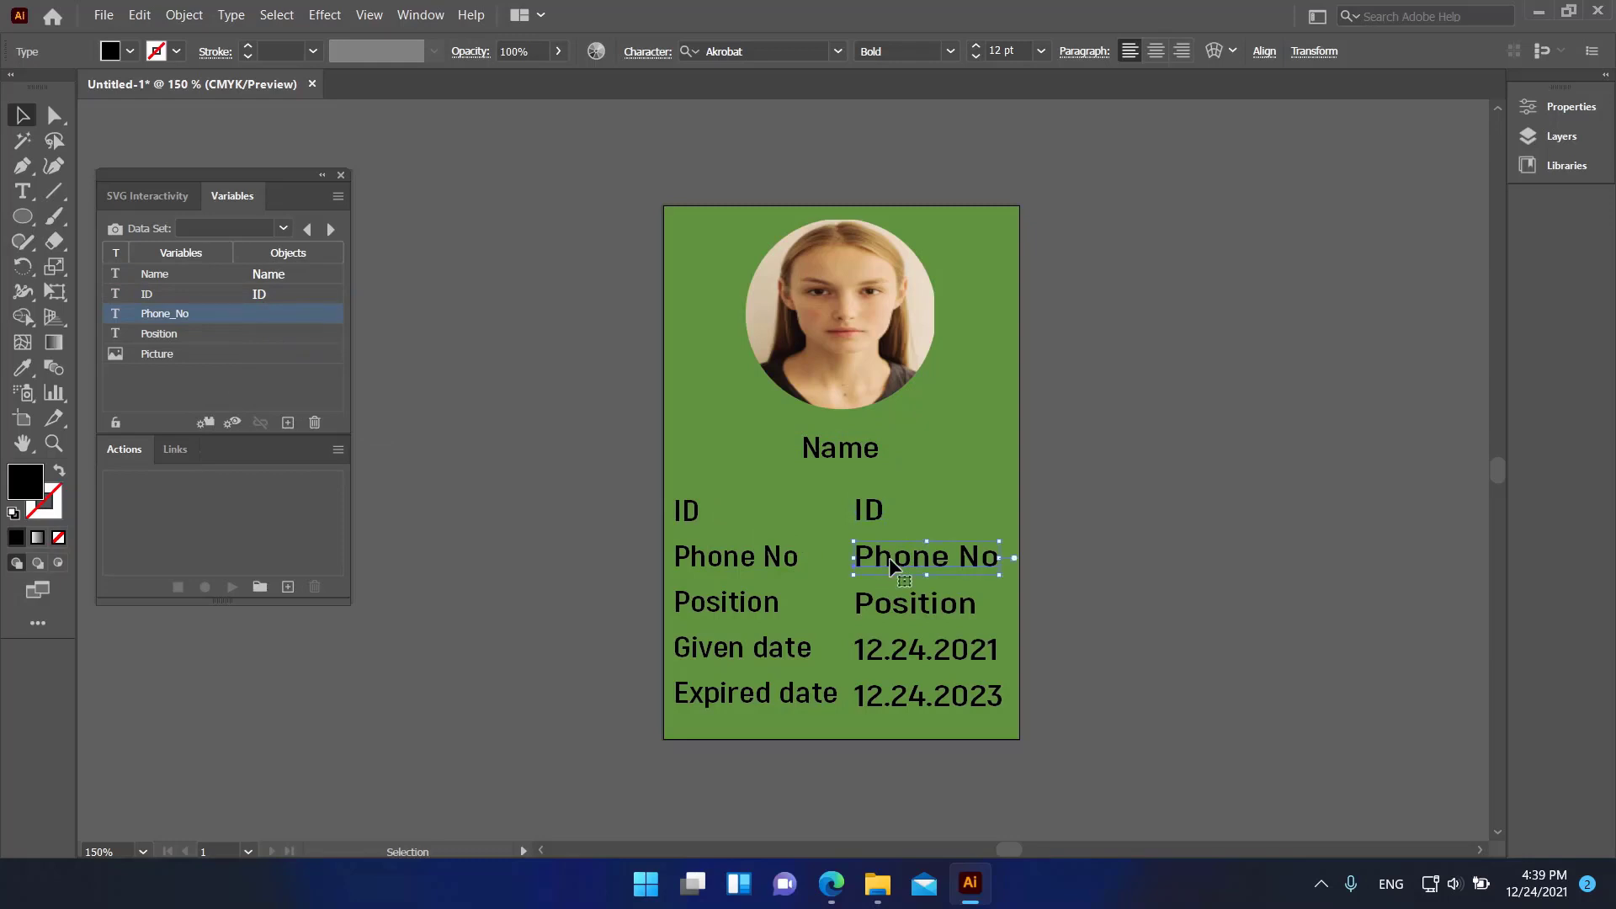
pyautogui.click(207, 422)
pyautogui.click(274, 334)
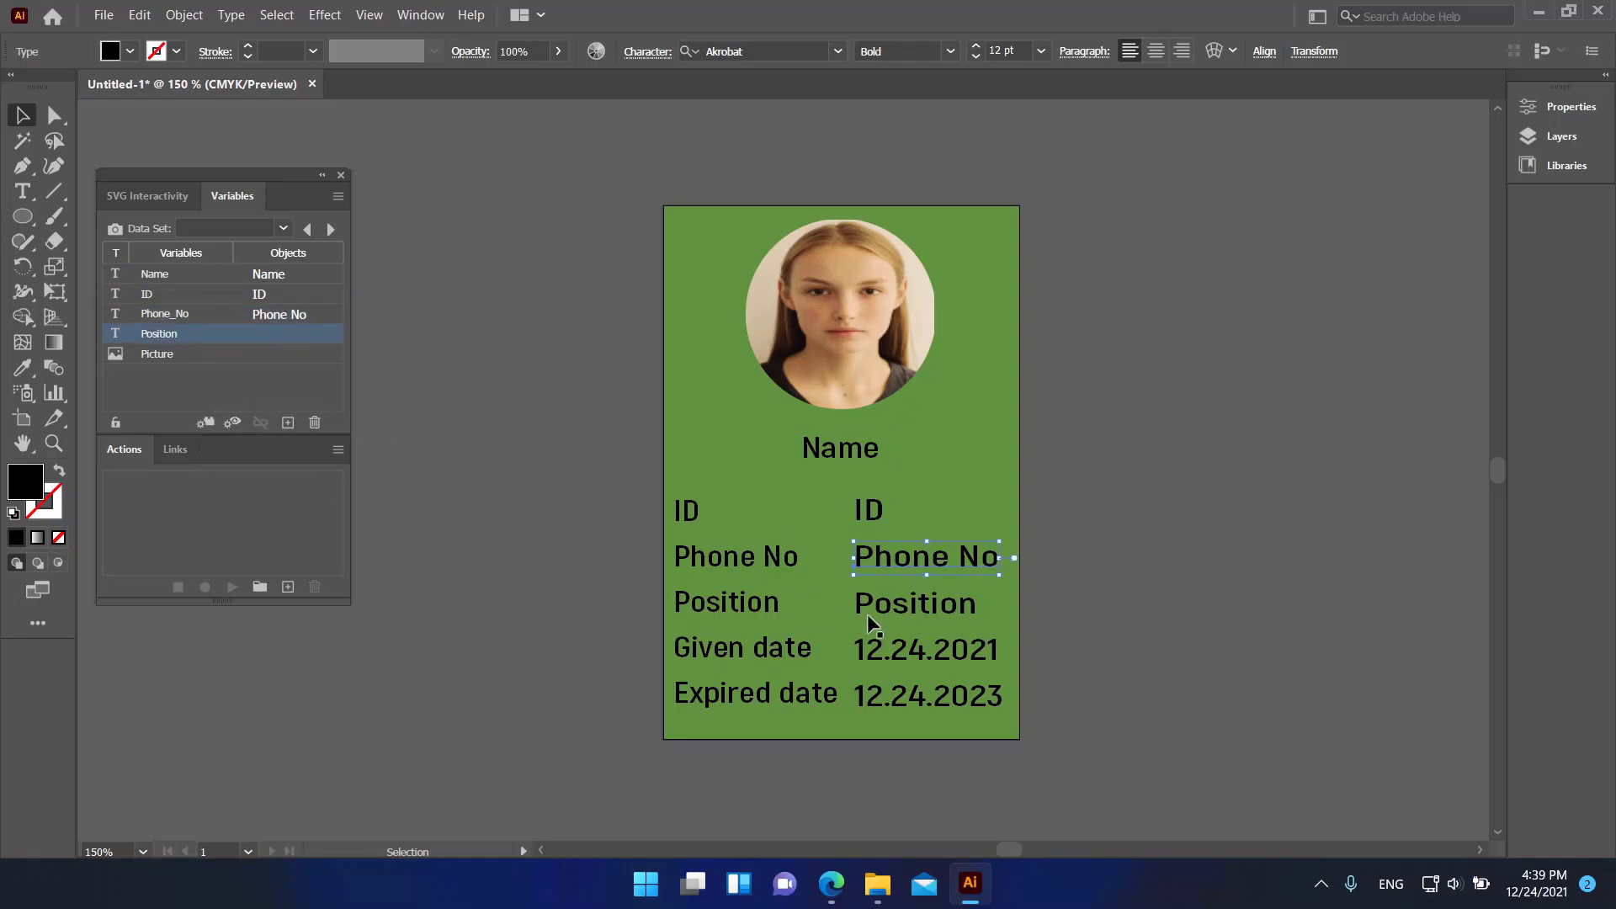
pyautogui.click(207, 423)
# - Edit the contents of the photo's clipping mask and bind the Picture variable to the linked photo
pyautogui.click(275, 355)
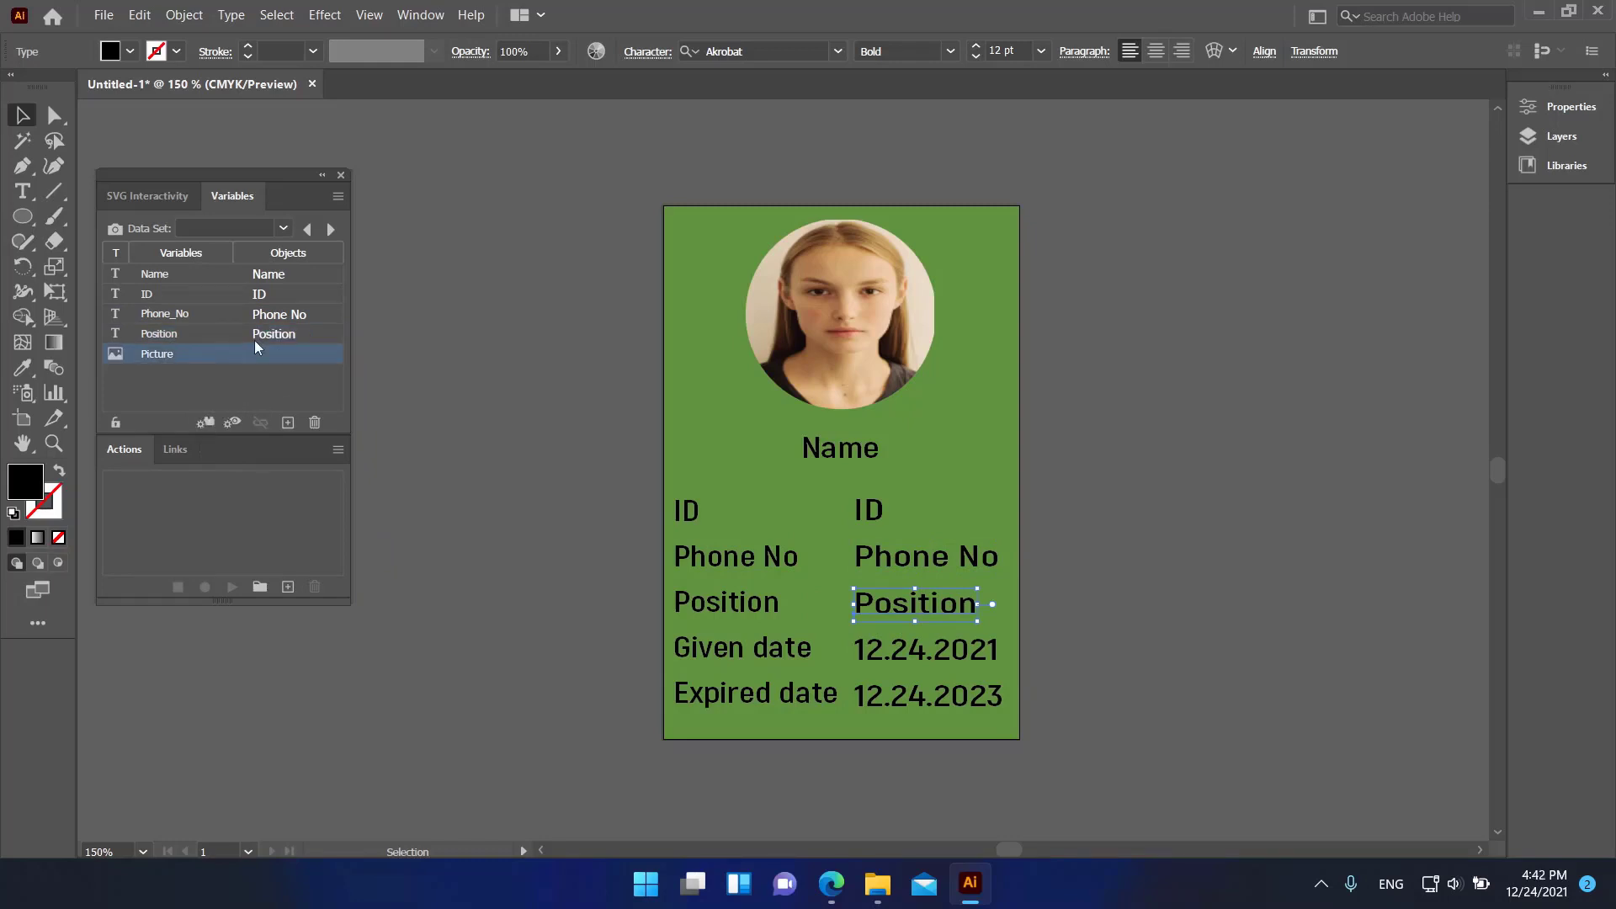
pyautogui.click(825, 319)
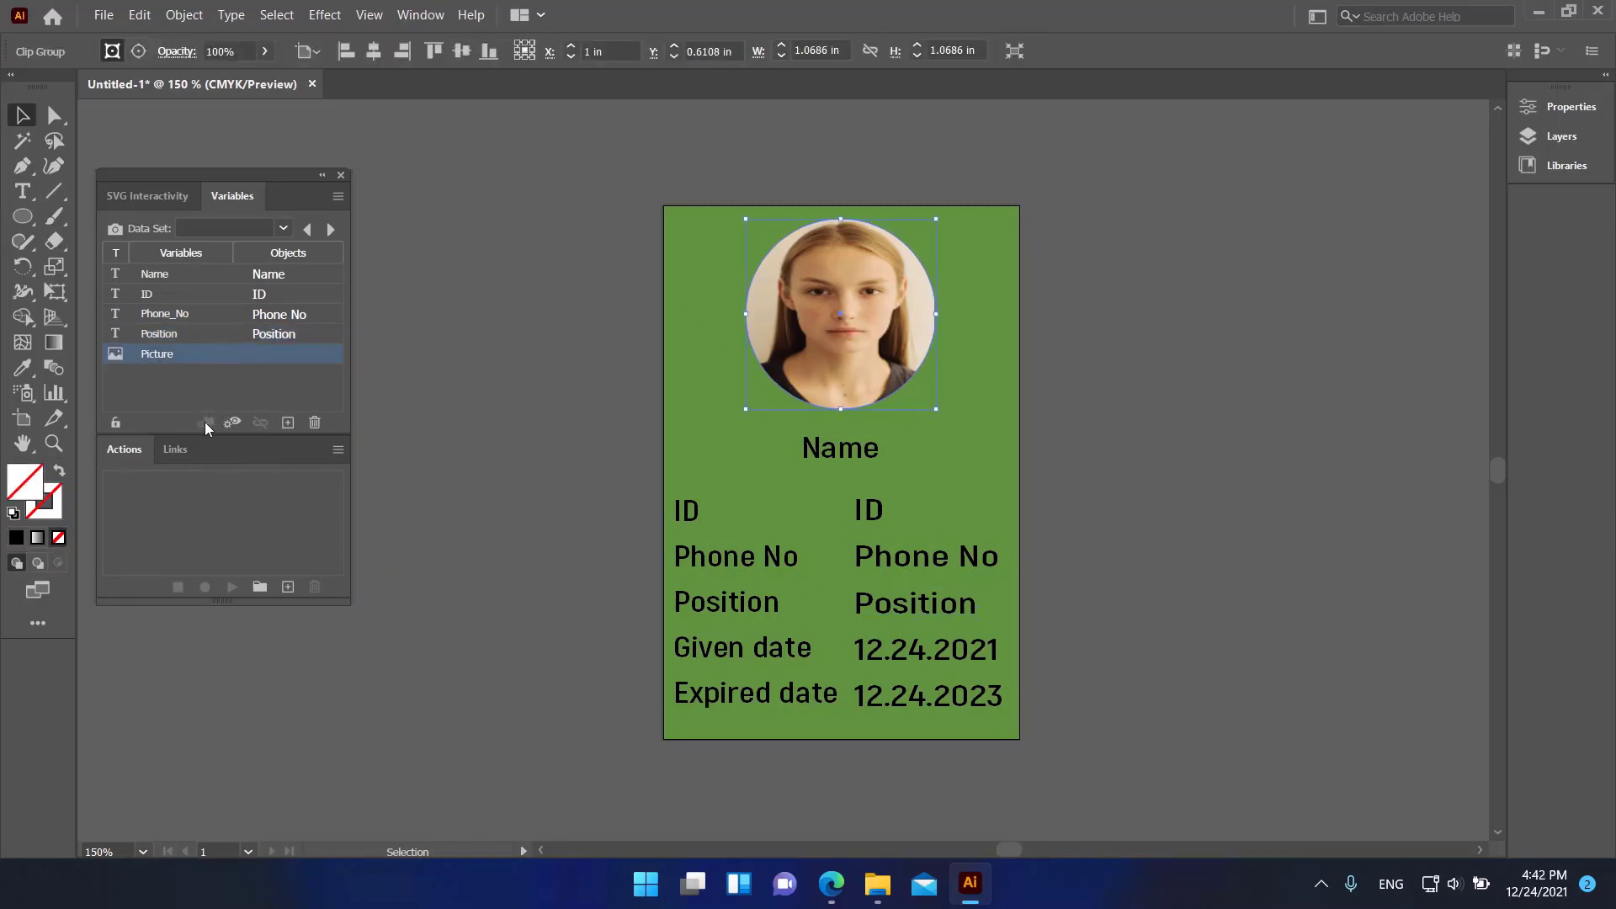
pyautogui.click(184, 15)
pyautogui.moveTo(370, 729)
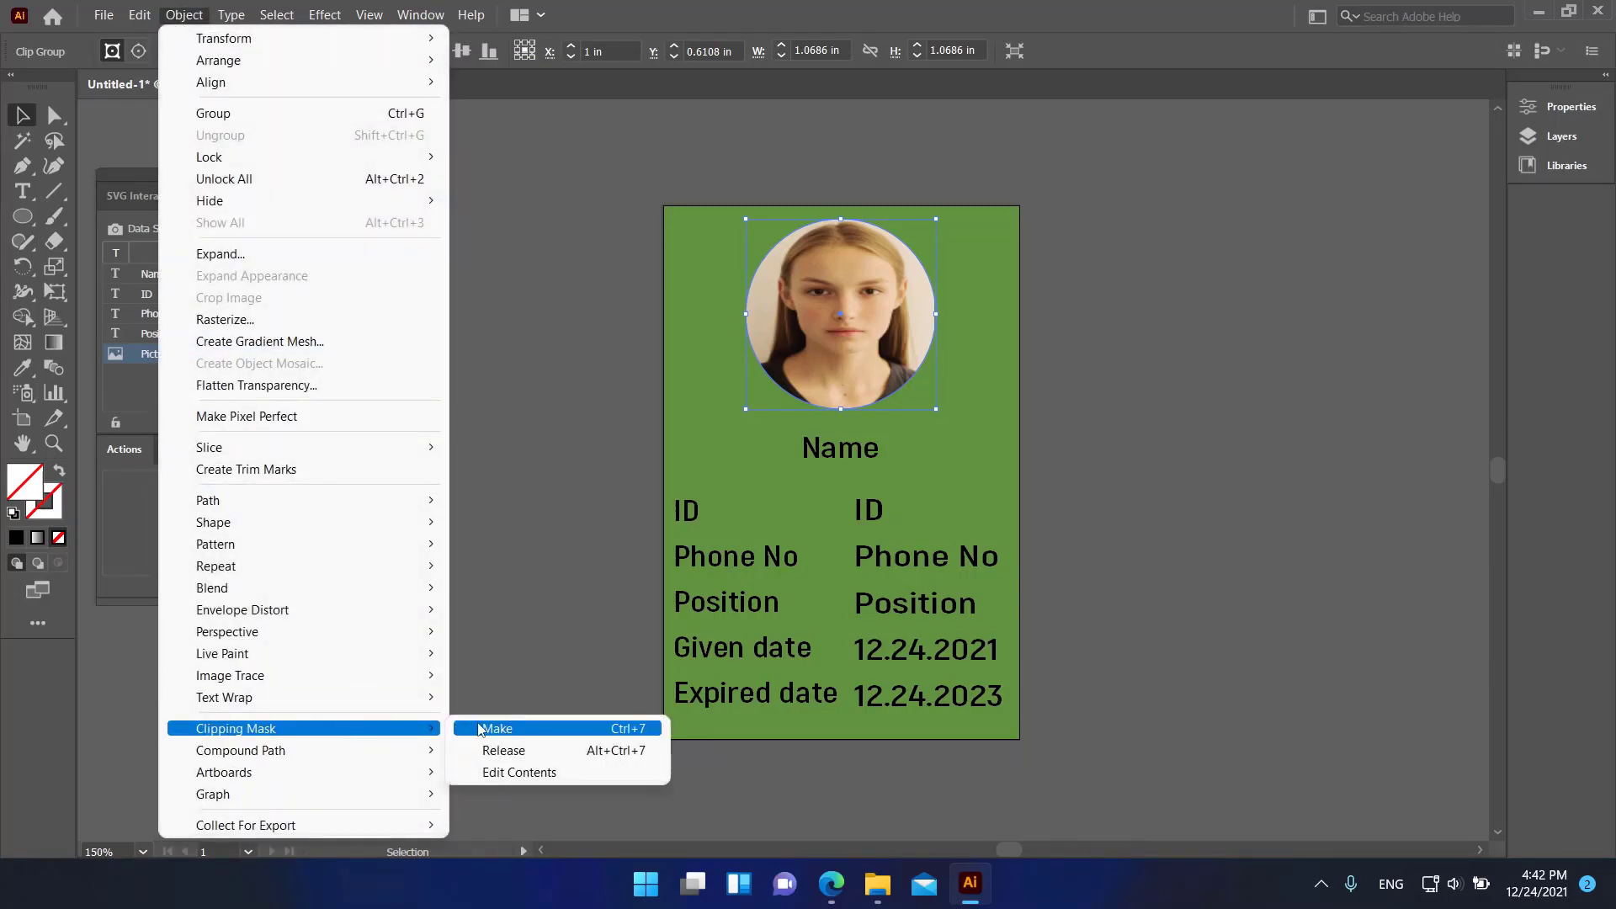
pyautogui.click(519, 773)
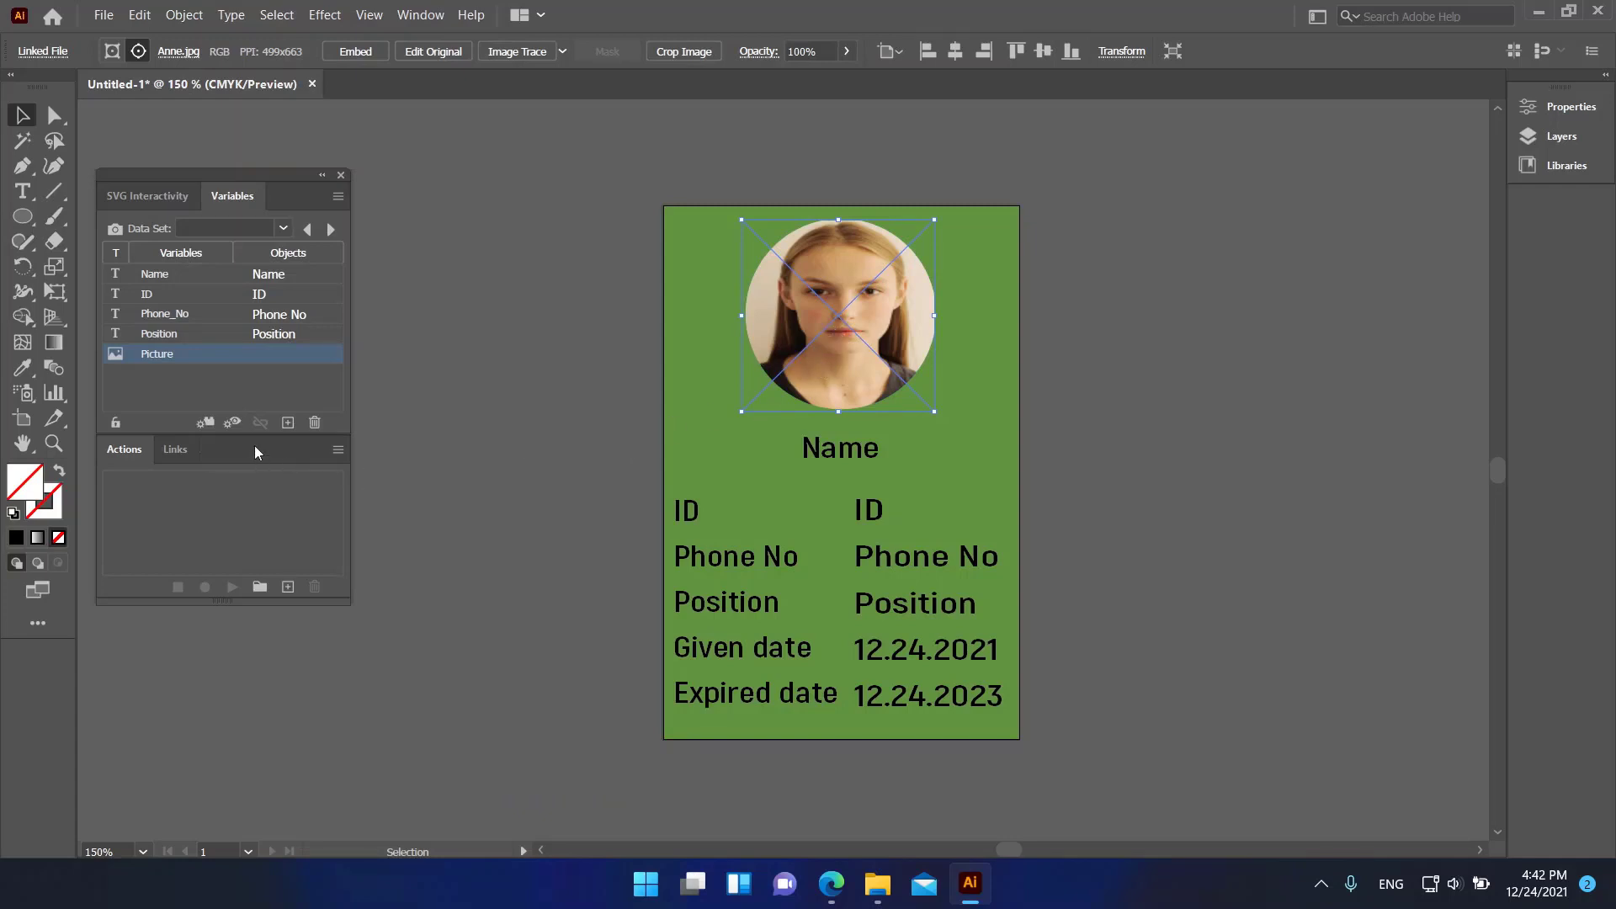
pyautogui.click(205, 423)
pyautogui.click(300, 388)
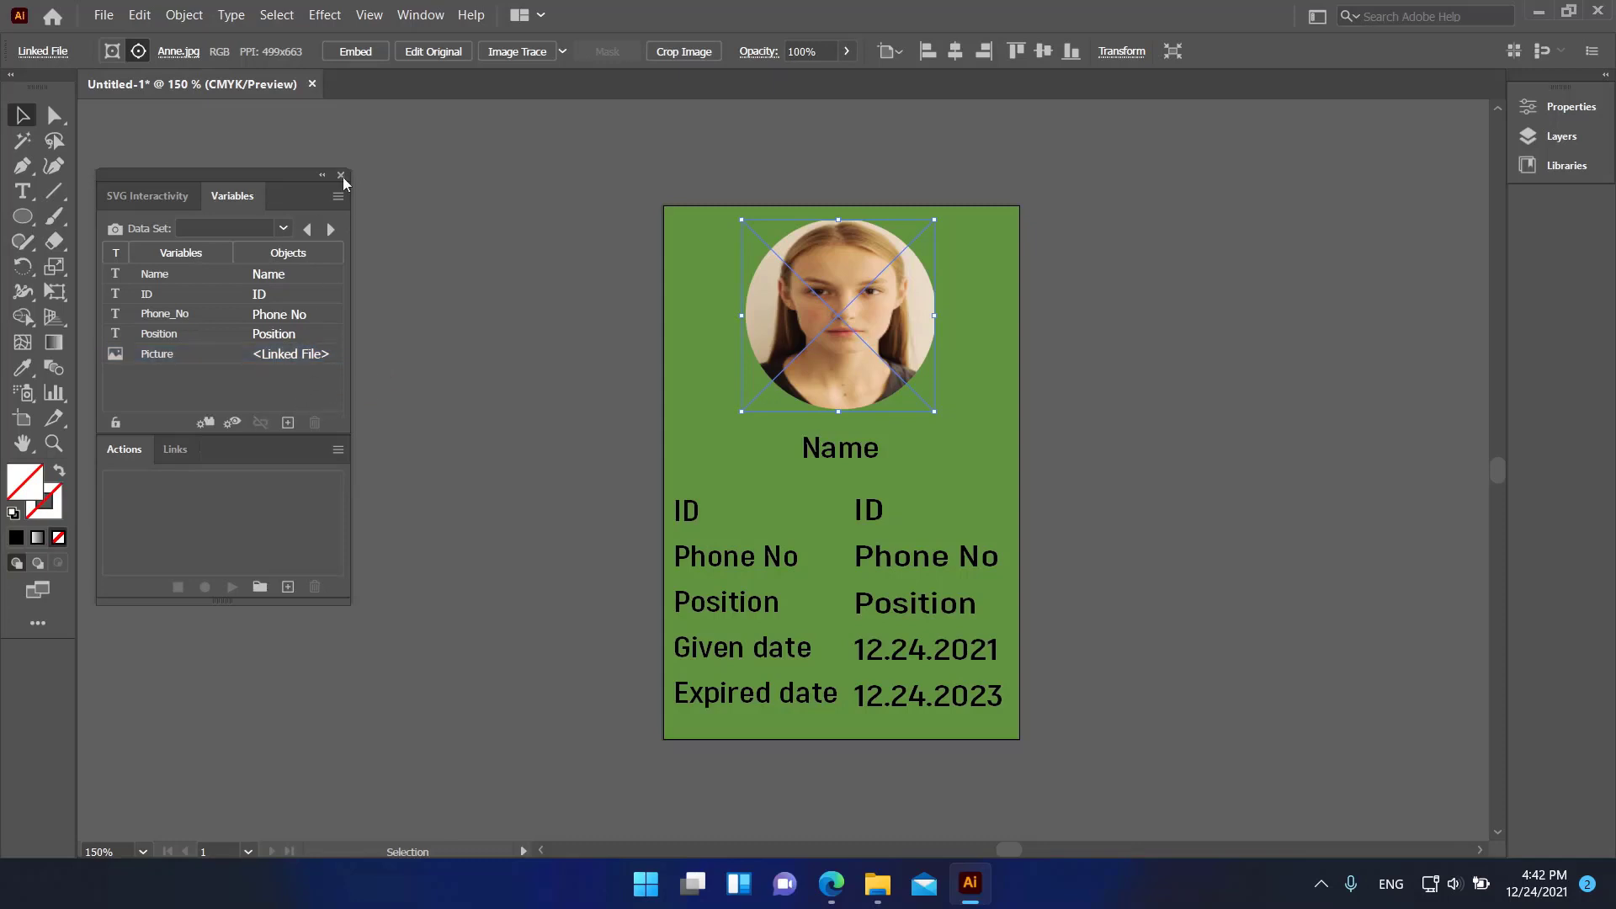
# - Apply Data Set 1 to the card and advance through the records to Data Set 3
pyautogui.click(283, 231)
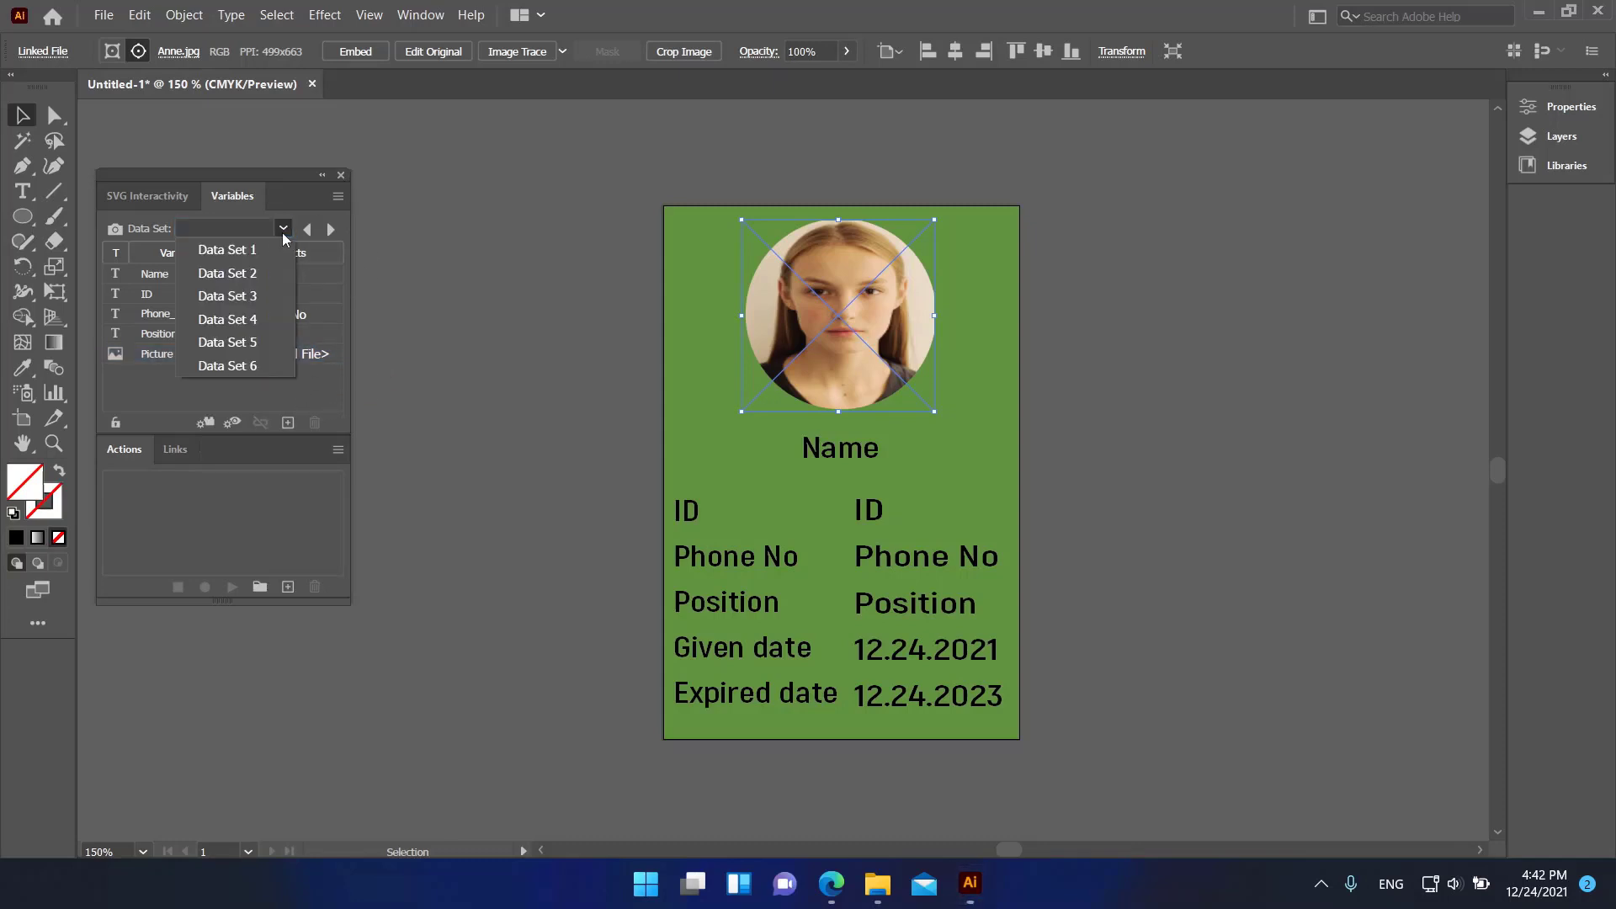
pyautogui.click(249, 254)
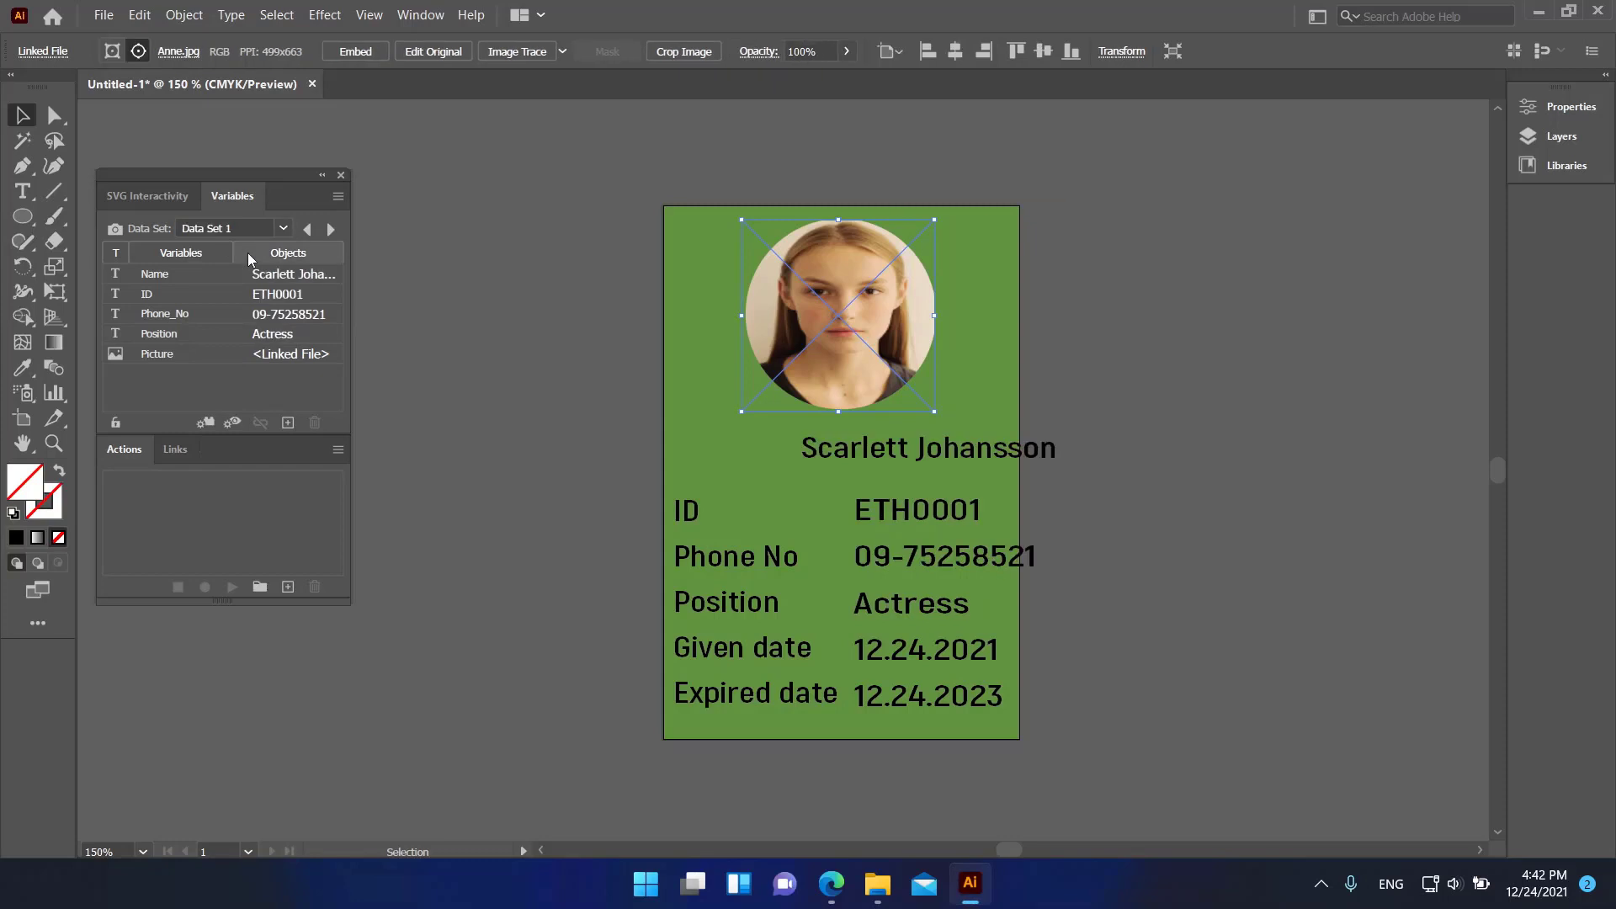
pyautogui.click(331, 229)
pyautogui.click(330, 229)
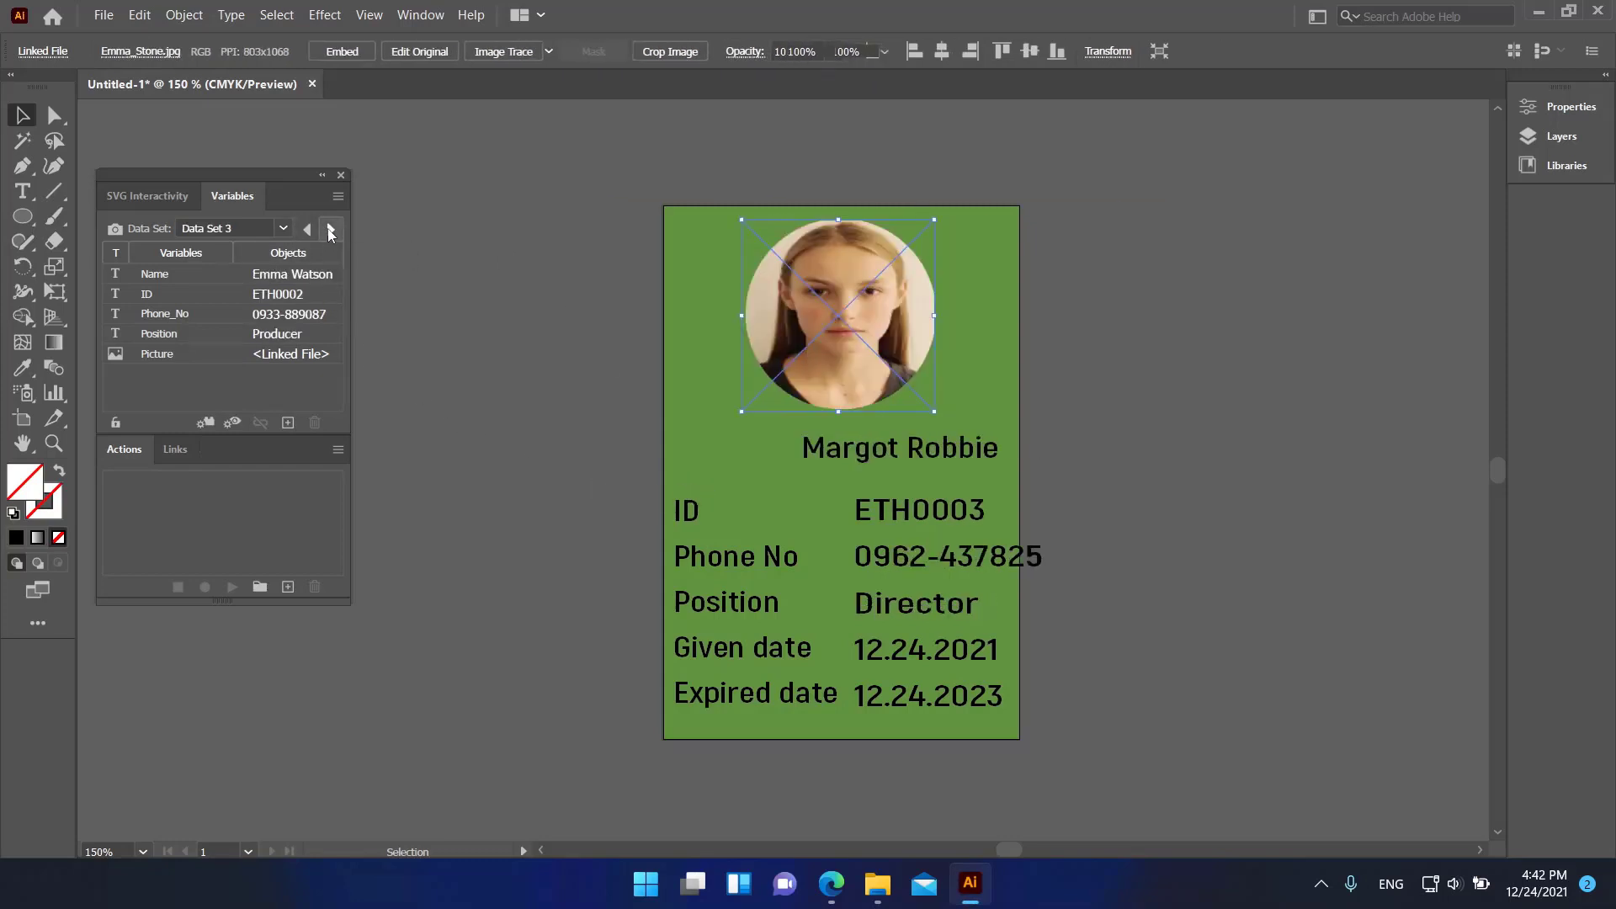
# - Center the name text horizontally on the card
pyautogui.click(406, 392)
pyautogui.click(901, 448)
pyautogui.click(1264, 50)
pyautogui.click(1091, 115)
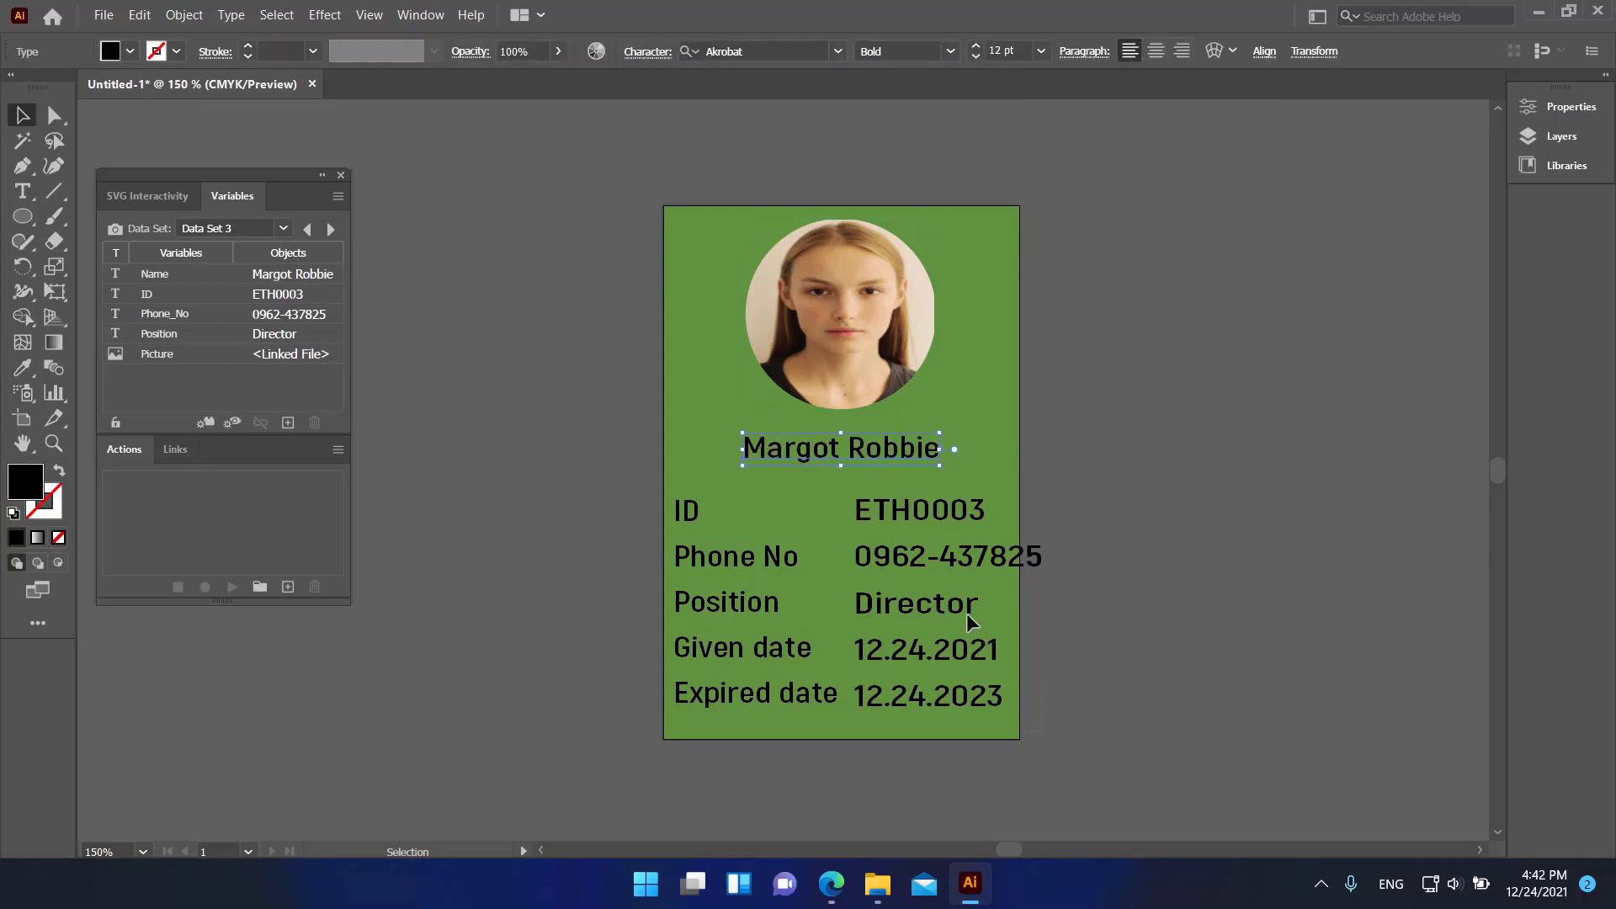
# - Align the field value column to the card's right edge and scale it down slightly to fit against that edge
pyautogui.click(966, 613)
pyautogui.click(1220, 50)
pyautogui.click(1085, 111)
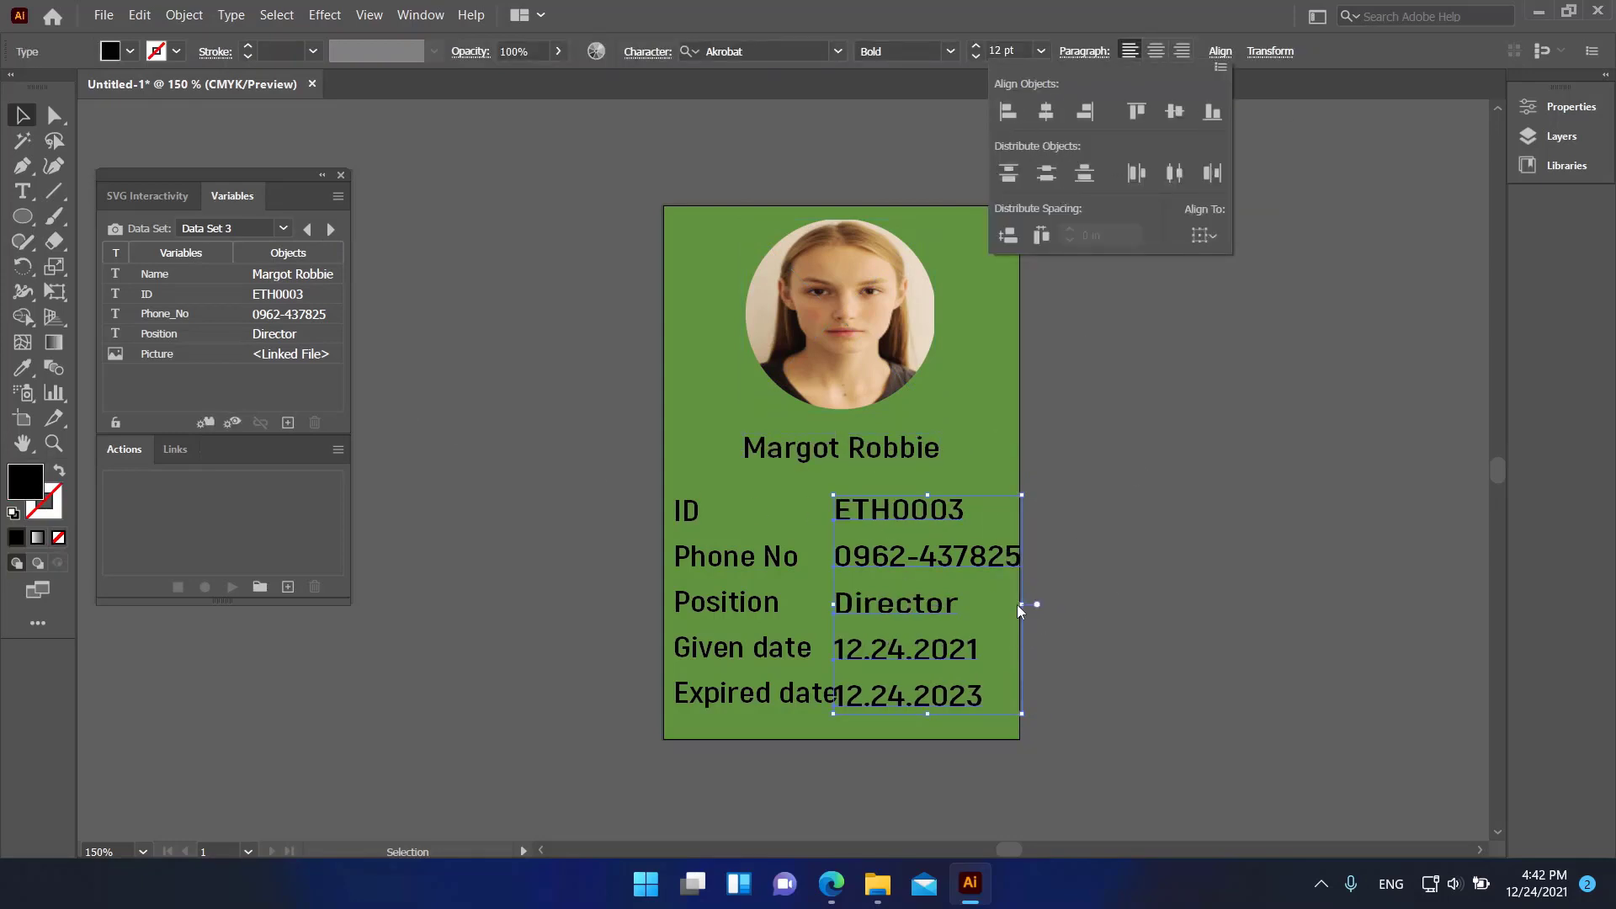
pyautogui.moveTo(1021, 605); pyautogui.dragTo(1012, 606)
pyautogui.press('Right')
pyautogui.press('Right')
pyautogui.press('Right')
# - Narrow the field label column and the value column slightly to open a gap between them and at the card's edge
pyautogui.moveTo(647, 503); pyautogui.dragTo(724, 715)
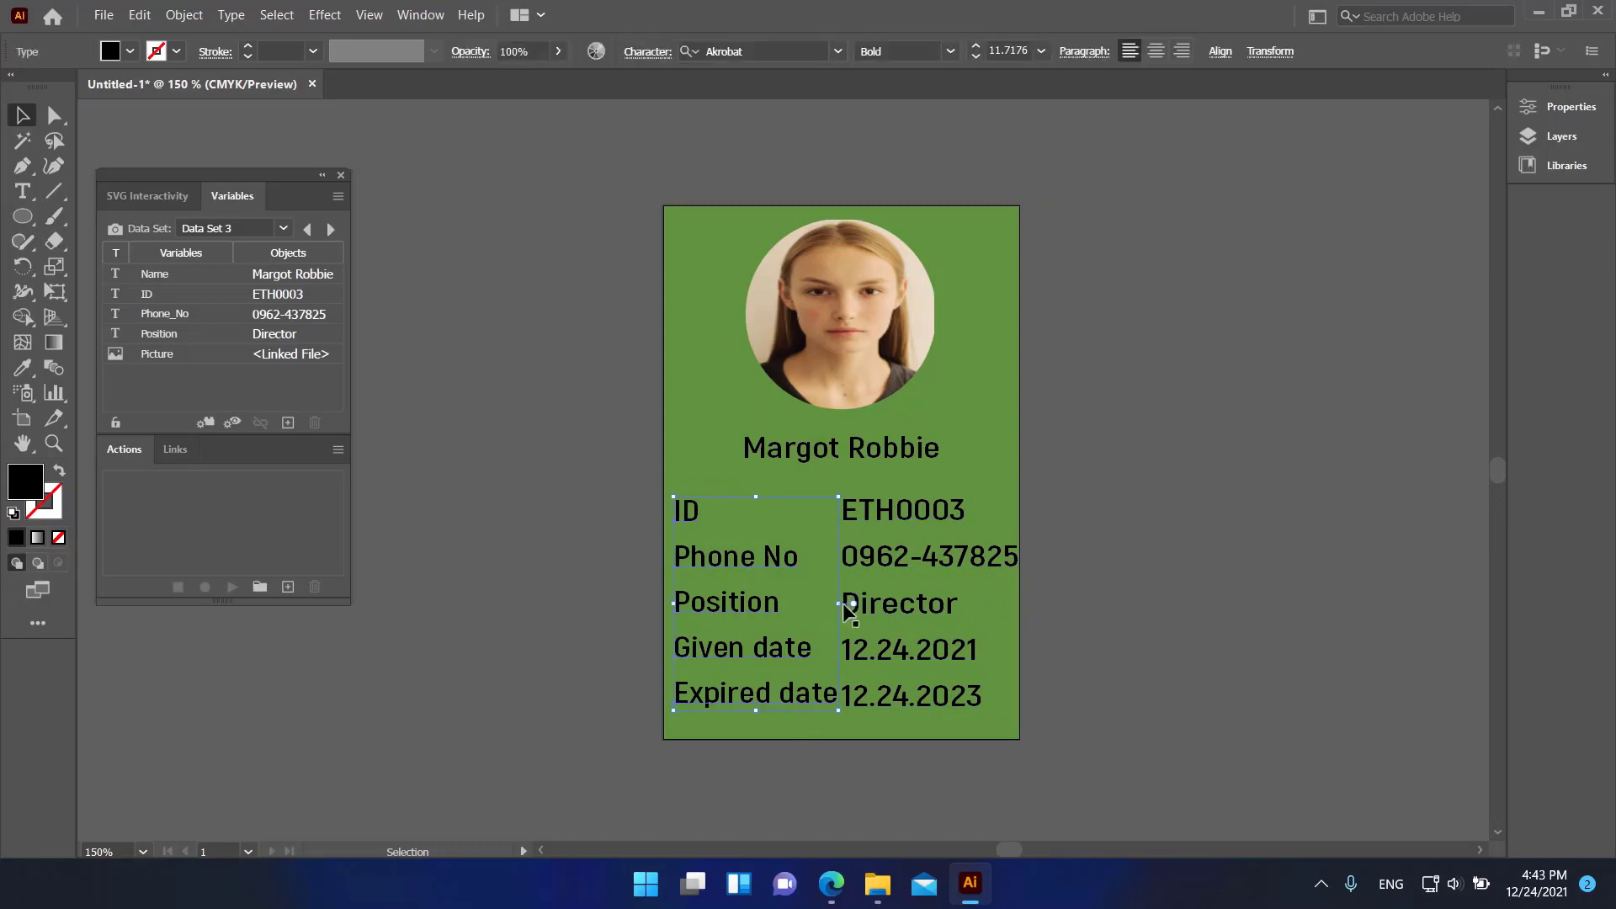
pyautogui.moveTo(839, 604); pyautogui.dragTo(826, 606)
pyautogui.moveTo(1042, 720); pyautogui.dragTo(941, 510)
pyautogui.moveTo(1020, 604); pyautogui.dragTo(1011, 604)
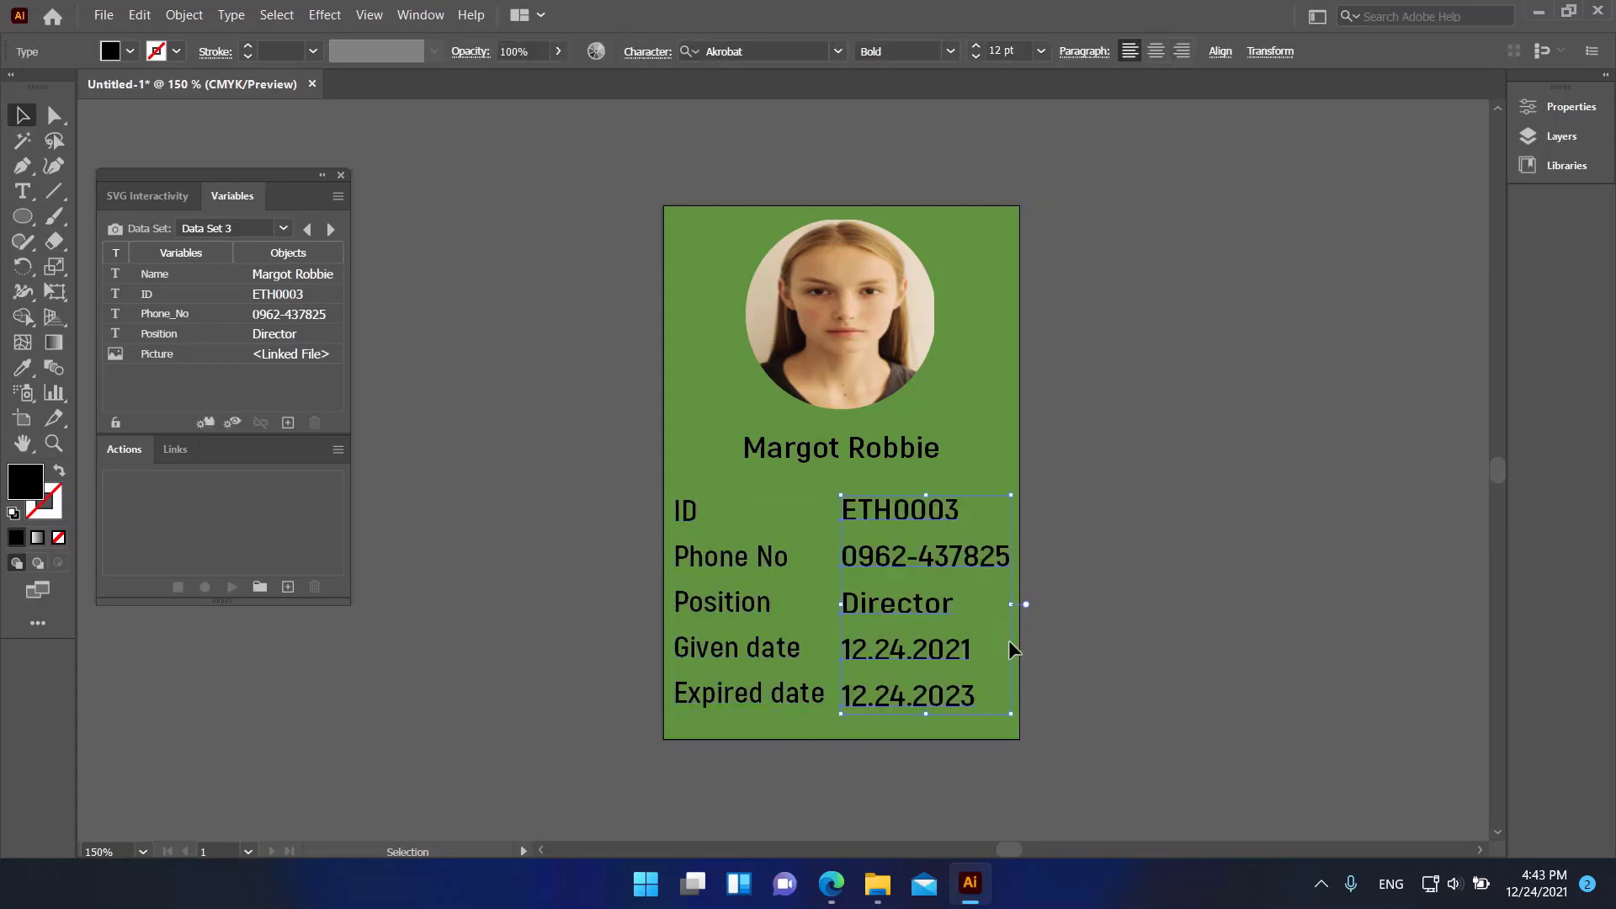
pyautogui.click(1139, 609)
# - Check the following data sets on the card and narrow the field value column slightly more
pyautogui.click(331, 229)
pyautogui.click(331, 229)
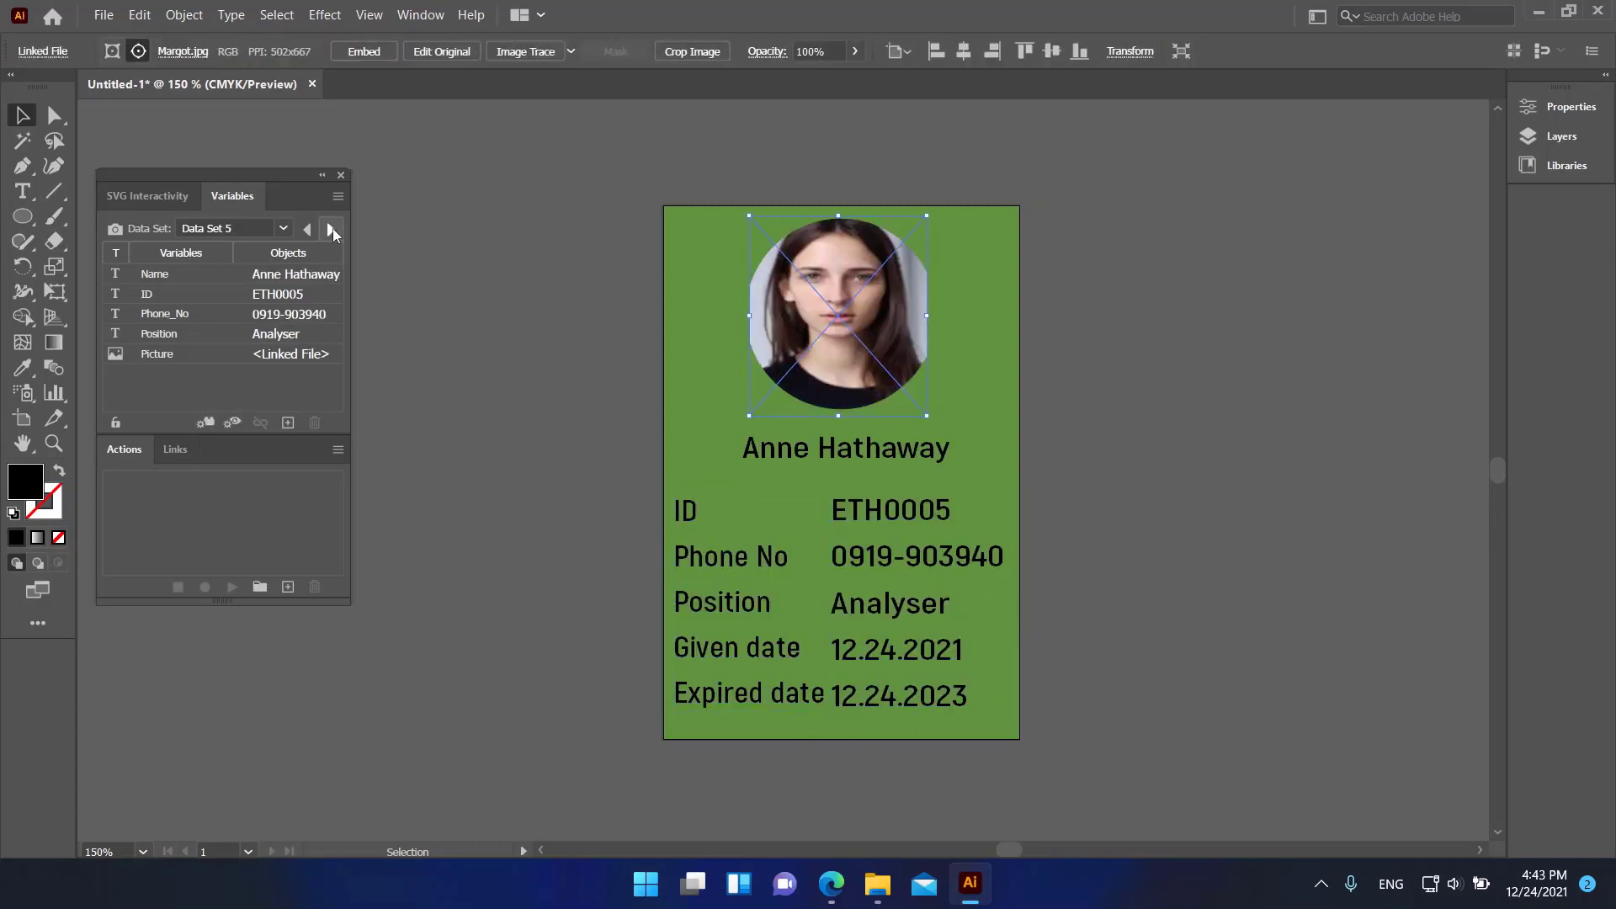
pyautogui.click(332, 230)
pyautogui.click(332, 230)
pyautogui.click(331, 229)
pyautogui.click(331, 230)
pyautogui.click(332, 230)
pyautogui.moveTo(1071, 504); pyautogui.dragTo(943, 703)
pyautogui.moveTo(1021, 606); pyautogui.dragTo(1015, 604)
pyautogui.click(1108, 605)
# - Go back to Data Set 5 and nudge the name text slightly down on the card
pyautogui.click(313, 229)
pyautogui.click(313, 229)
pyautogui.click(314, 229)
pyautogui.click(313, 229)
pyautogui.click(313, 229)
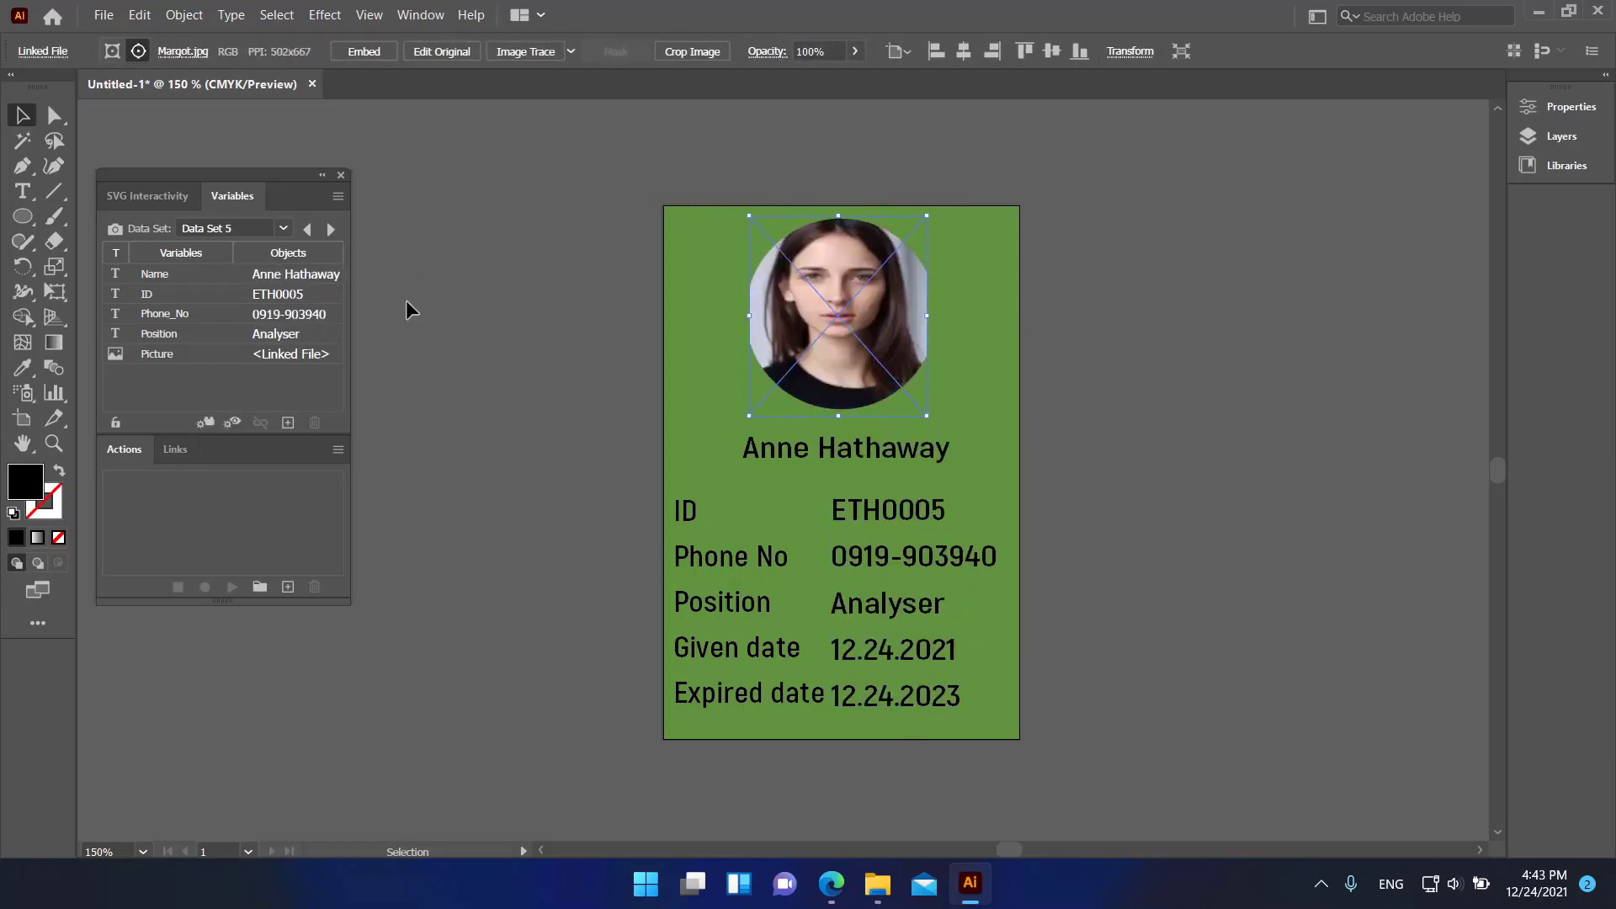
pyautogui.click(455, 345)
pyautogui.click(831, 448)
pyautogui.press('Down')
pyautogui.press('Down')
pyautogui.press('Down')
pyautogui.press('Down')
pyautogui.press('Down')
pyautogui.press('Down')
# - Show Data Set 6 and nudge and stretch the field label column slightly so its rows line up with the values
pyautogui.click(331, 229)
pyautogui.click(535, 630)
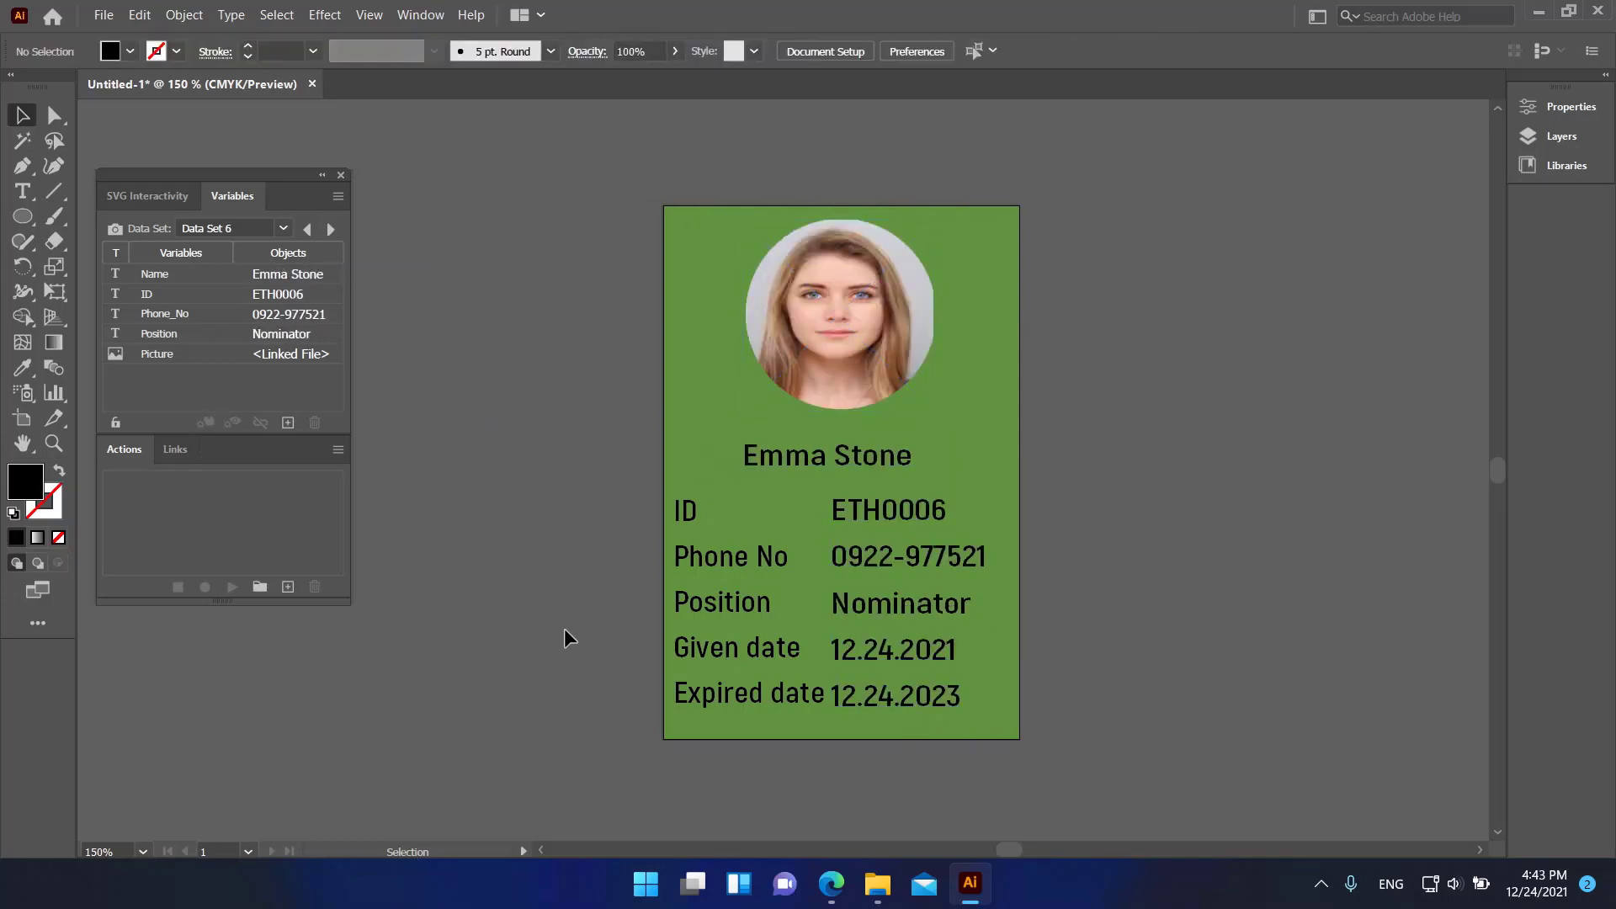
pyautogui.moveTo(750, 707); pyautogui.dragTo(761, 710)
pyautogui.press('Down')
pyautogui.press('Down')
pyautogui.moveTo(750, 500); pyautogui.dragTo(750, 497)
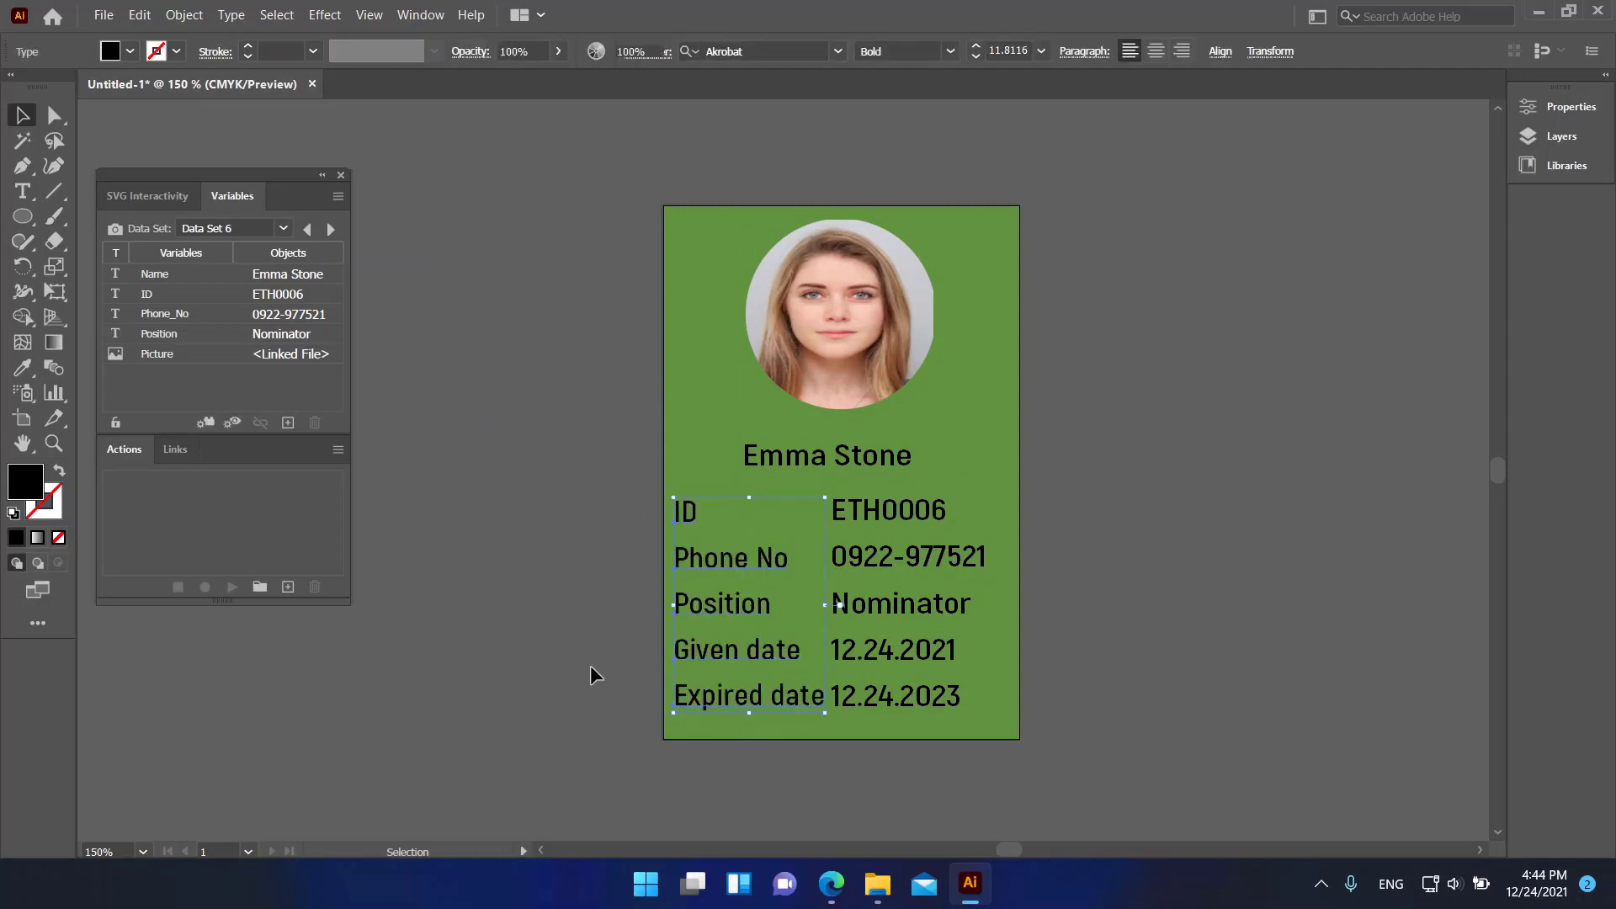
pyautogui.click(591, 667)
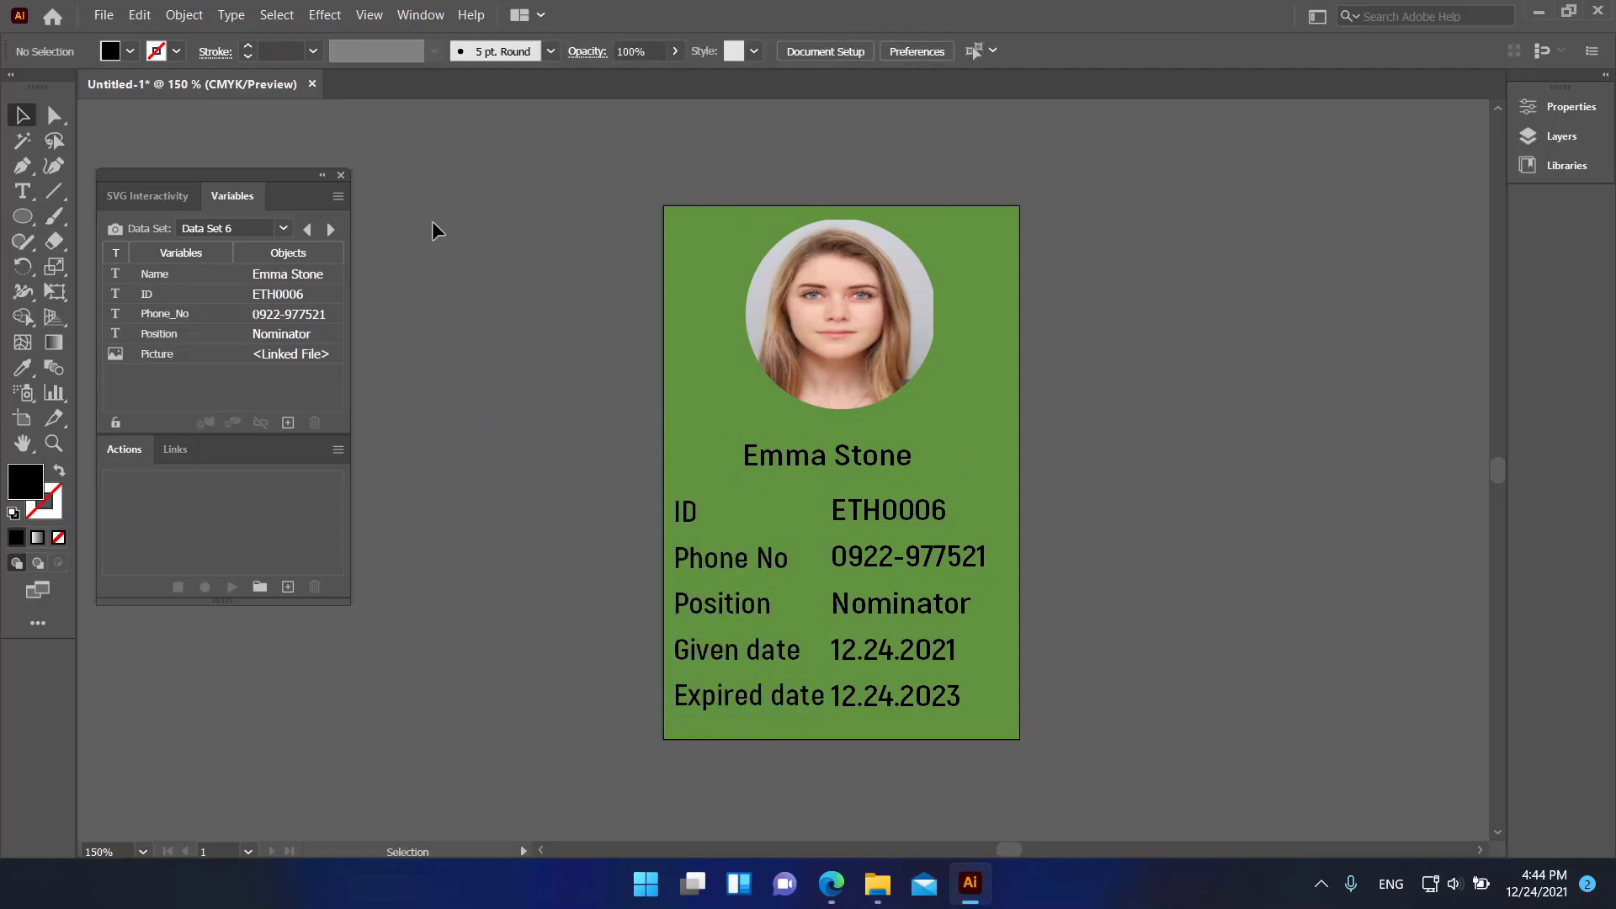
# - Create a new action set with a new action in it and start recording
pyautogui.click(288, 586)
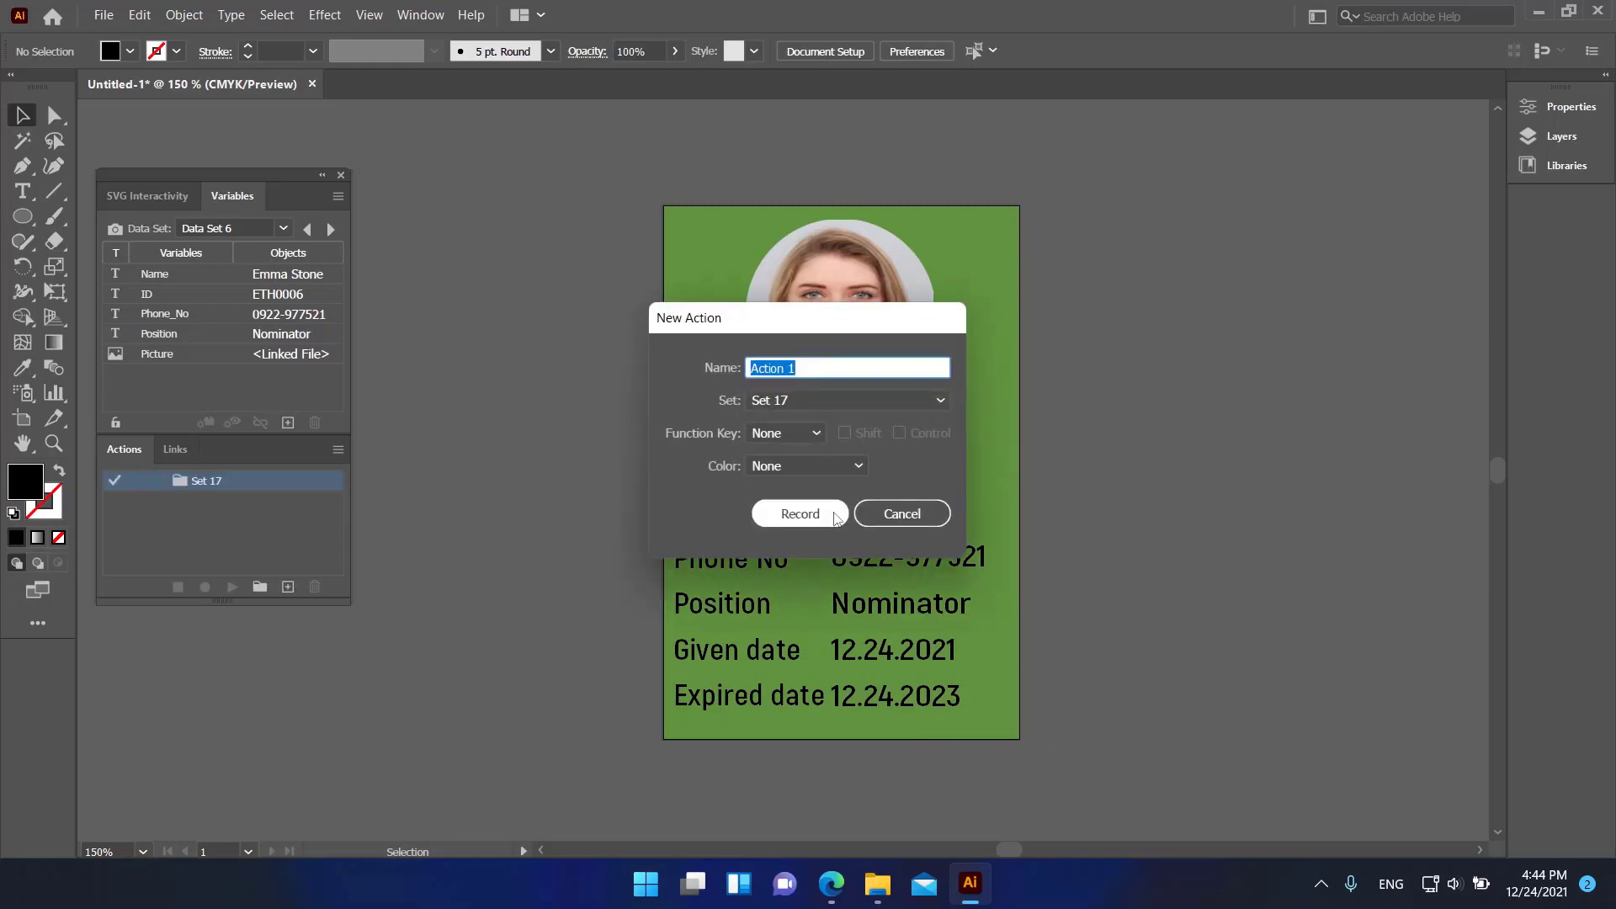
pyautogui.click(808, 516)
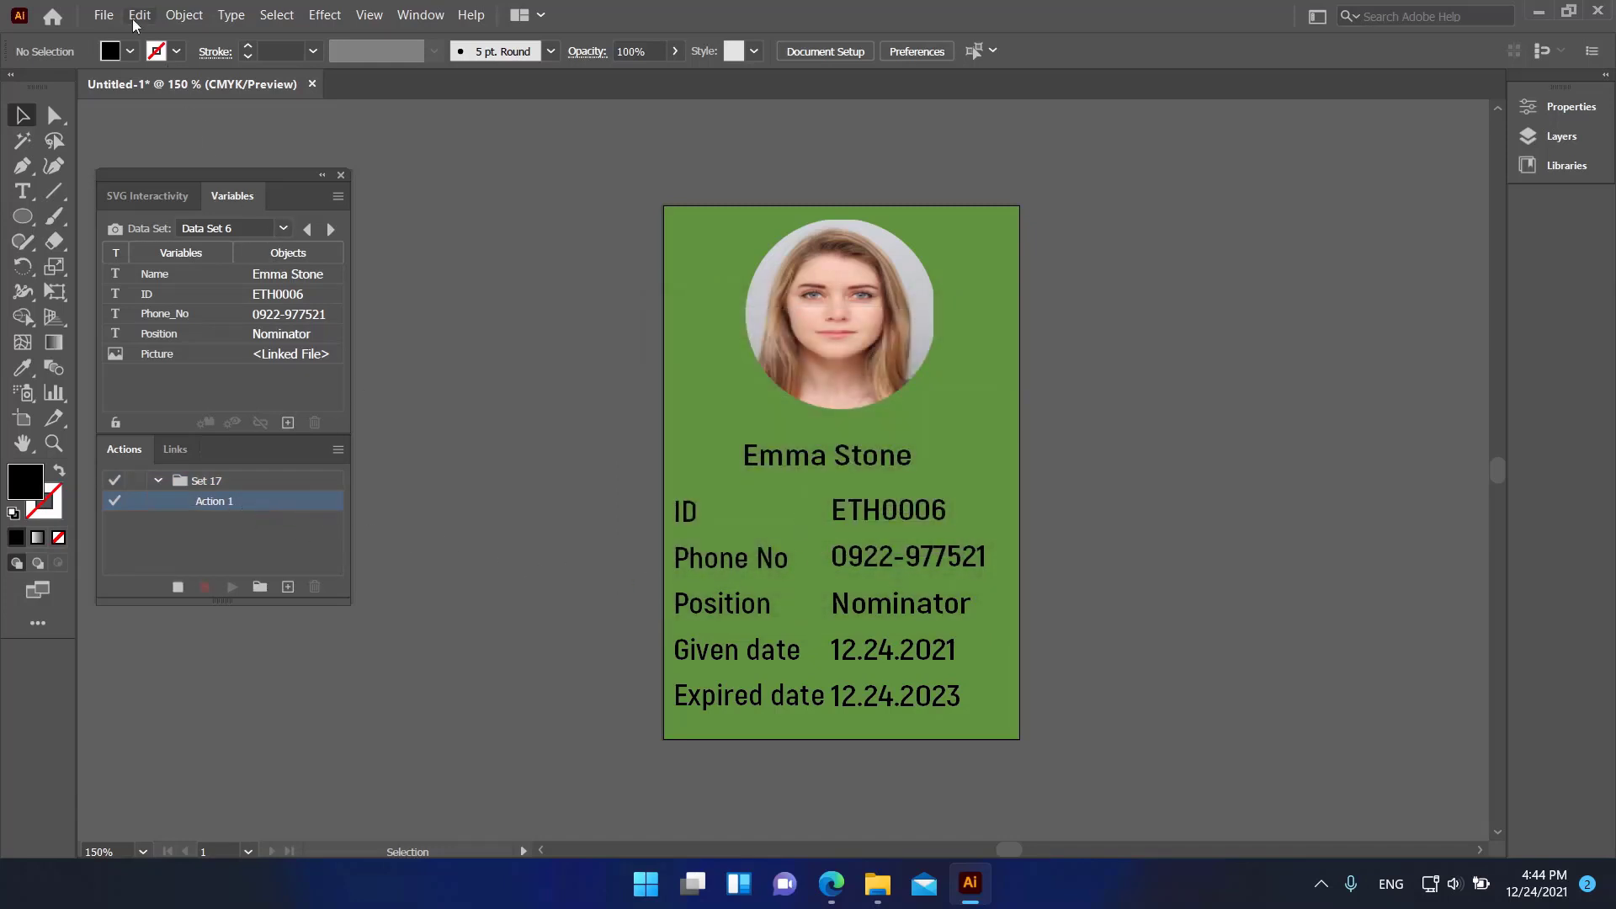
# - Save the card to the Desktop as an Adobe PDF file named id
pyautogui.click(104, 15)
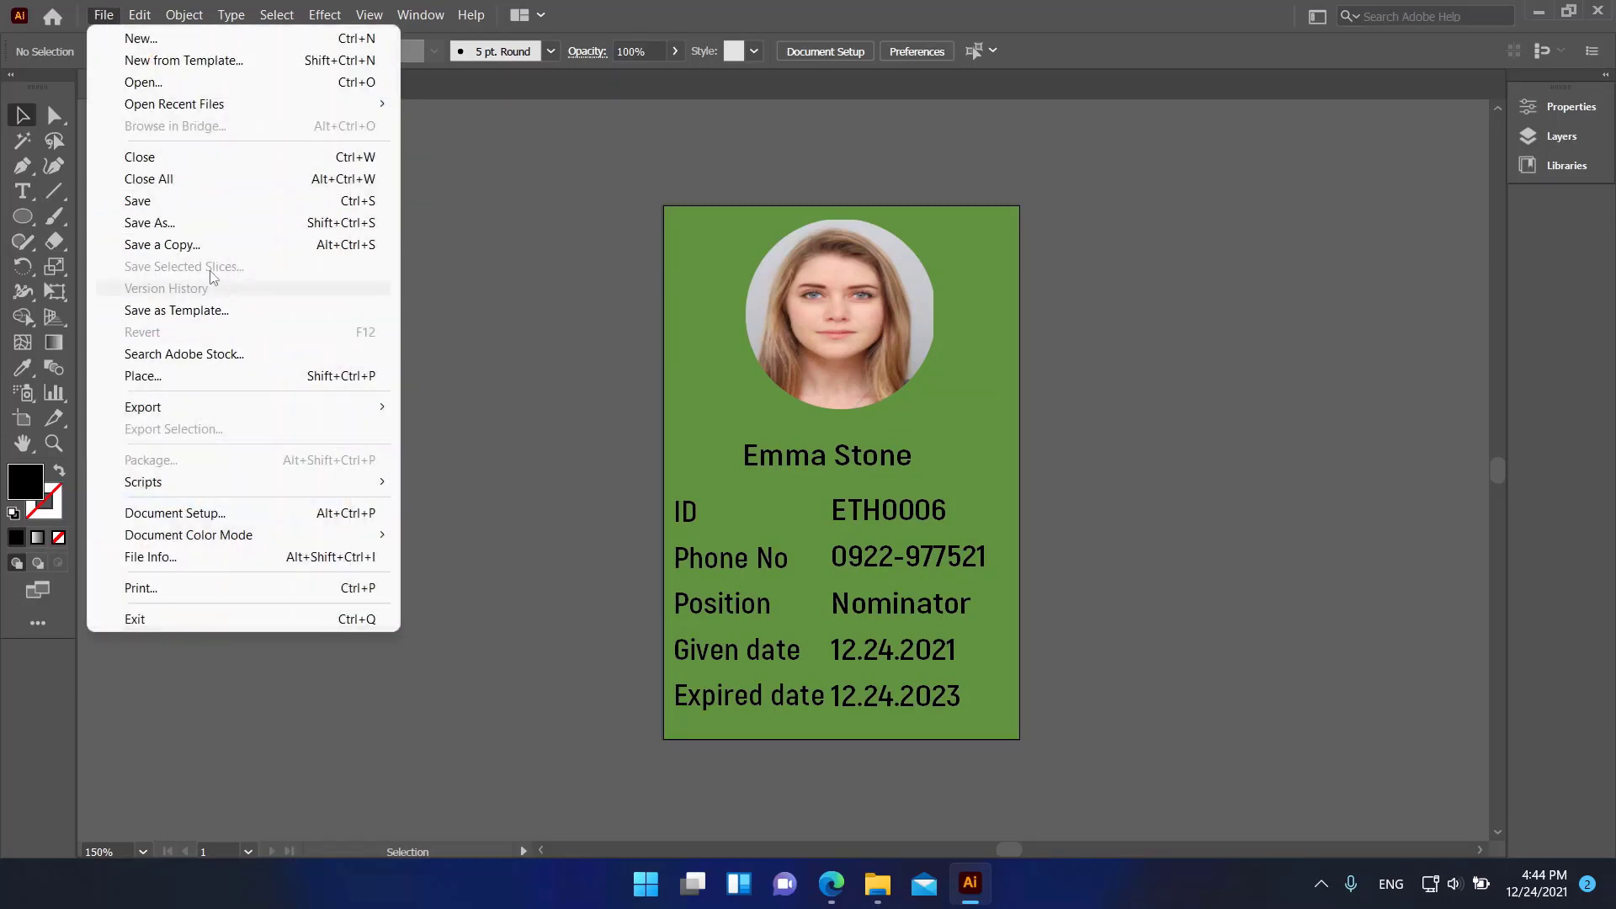
pyautogui.click(189, 223)
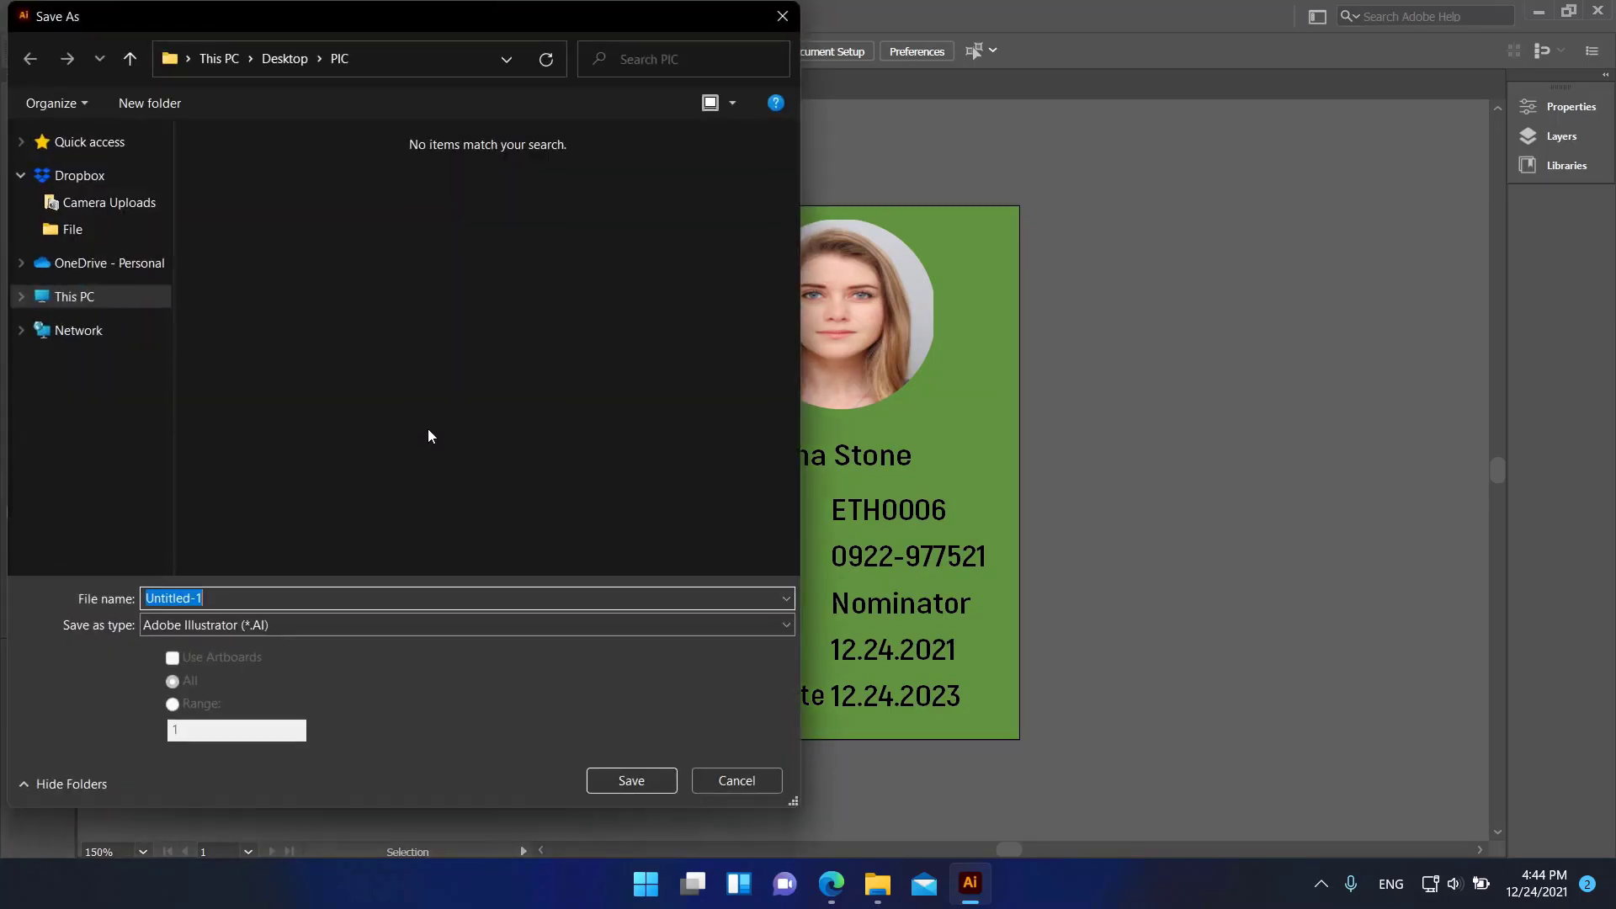
pyautogui.click(88, 170)
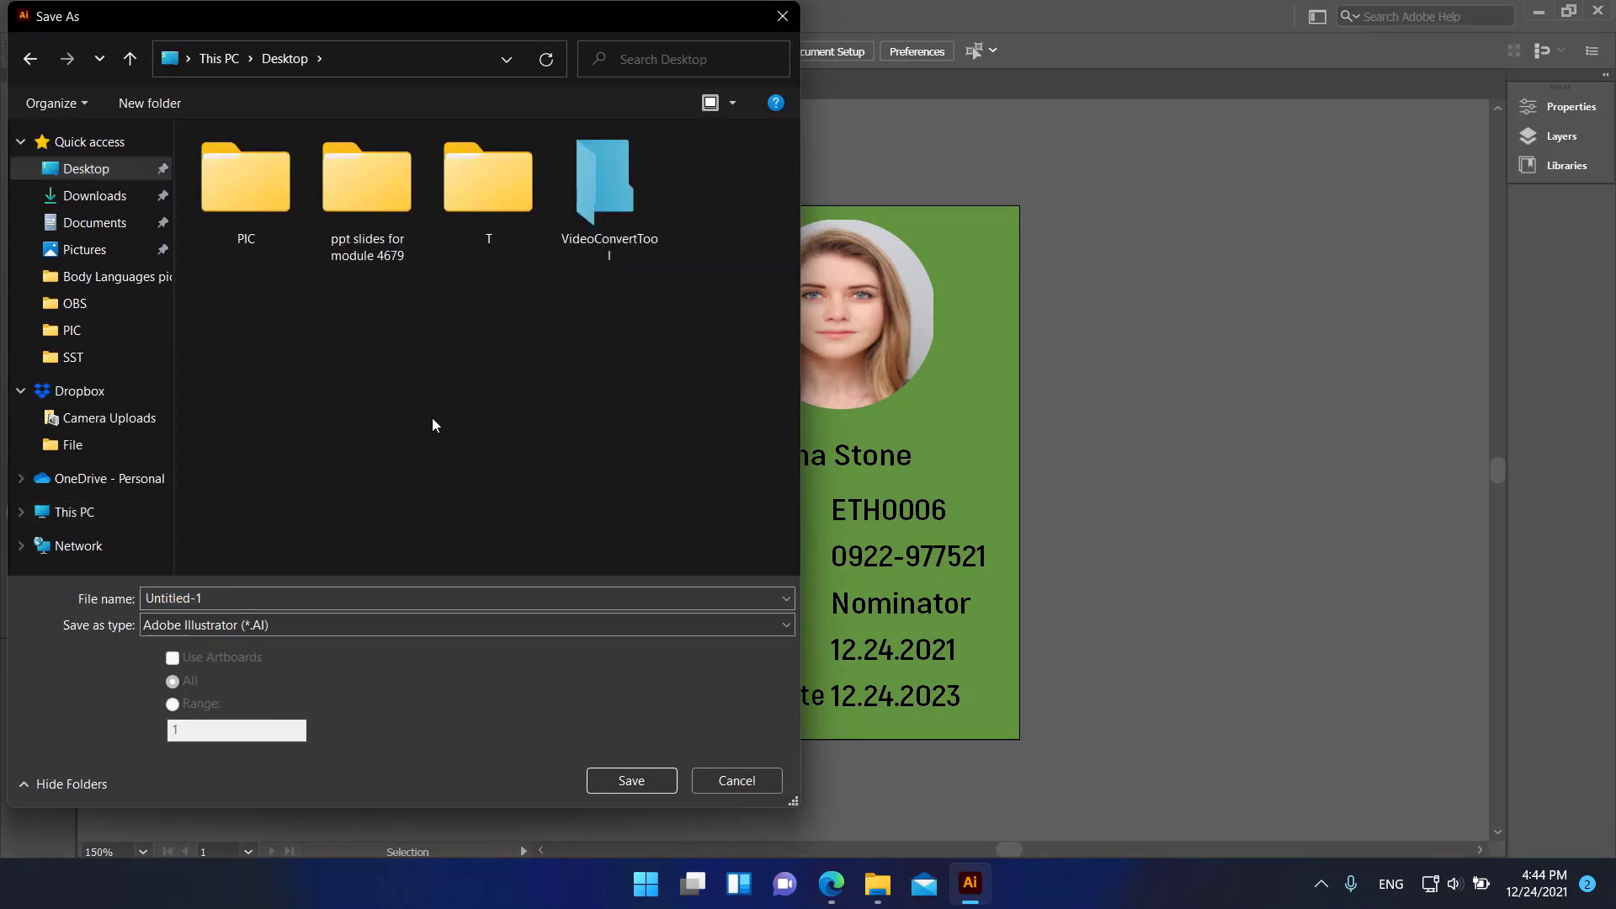
pyautogui.click(321, 601)
pyautogui.write('id')
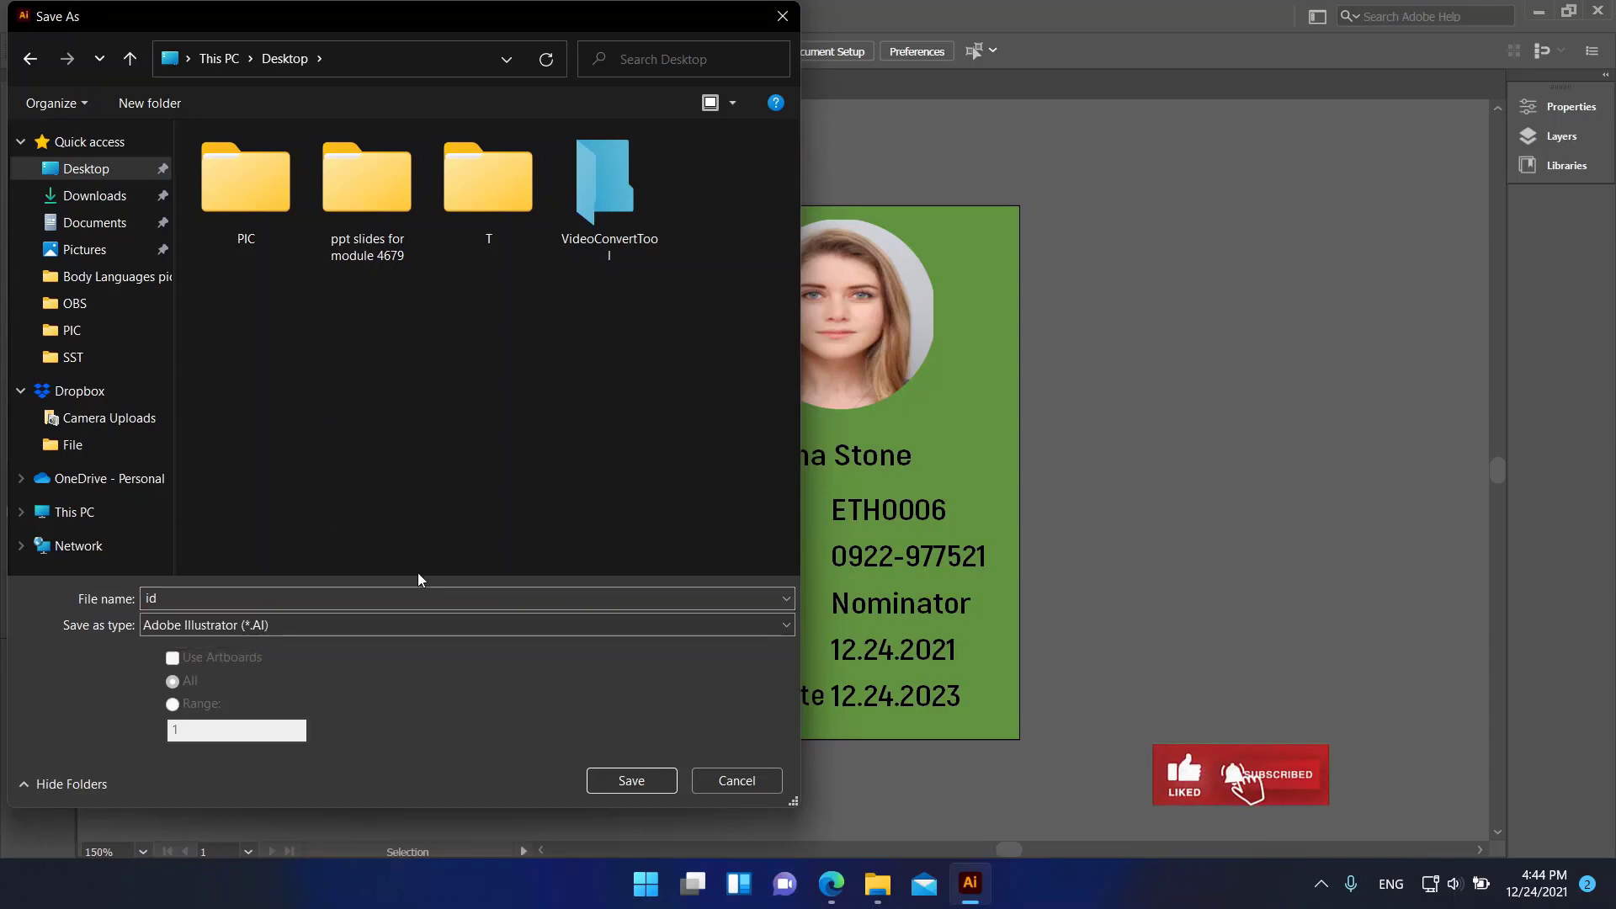
pyautogui.click(393, 625)
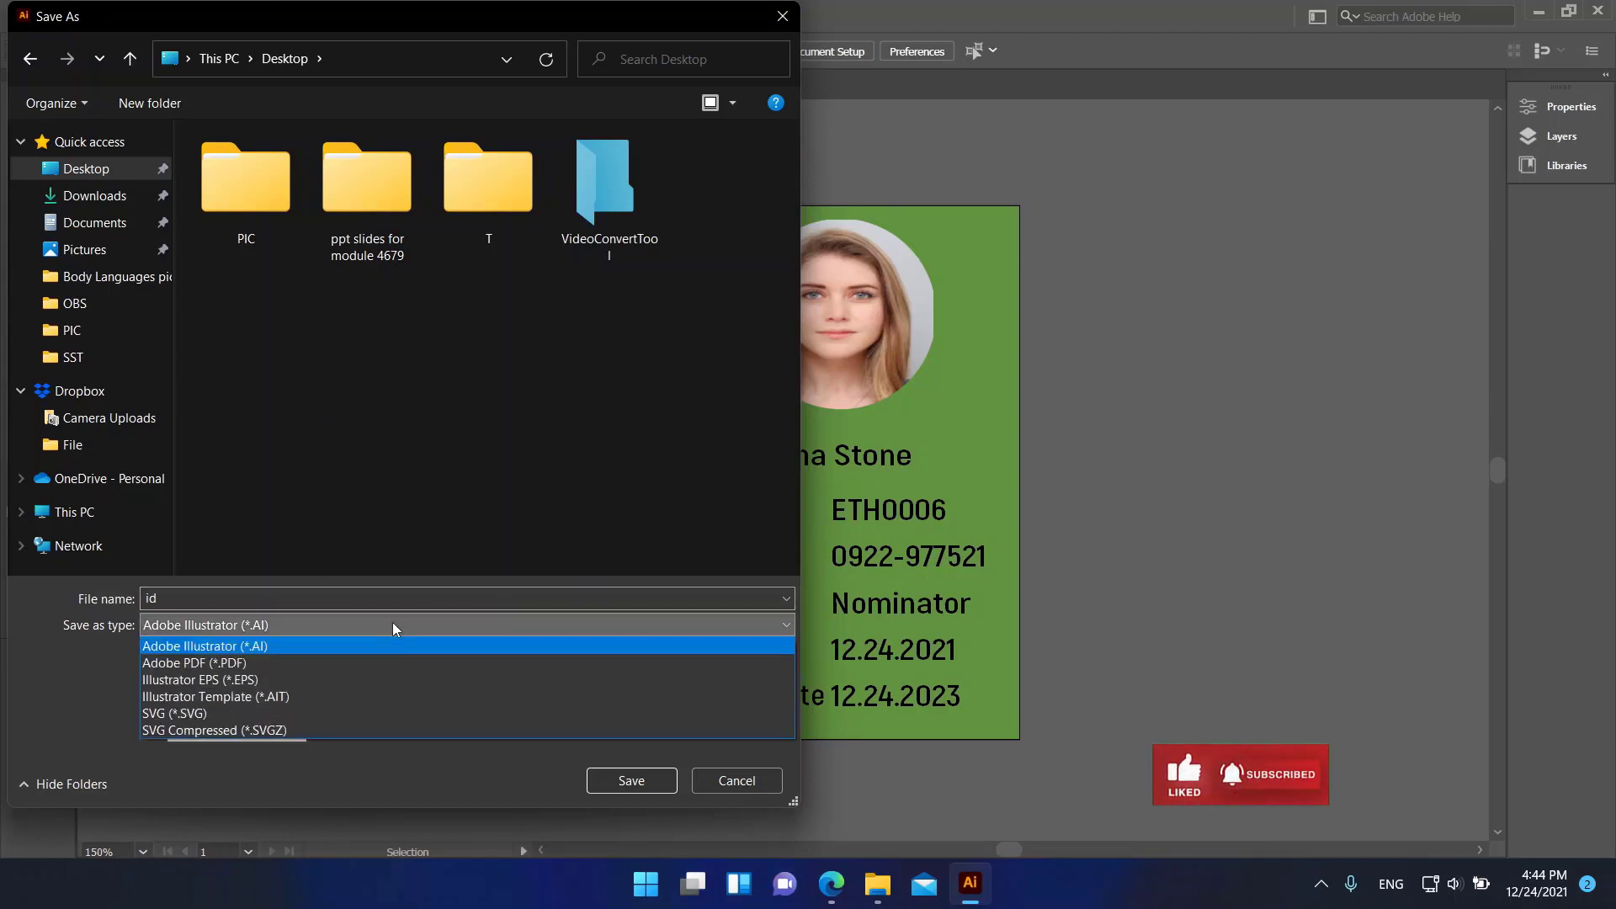
pyautogui.click(263, 662)
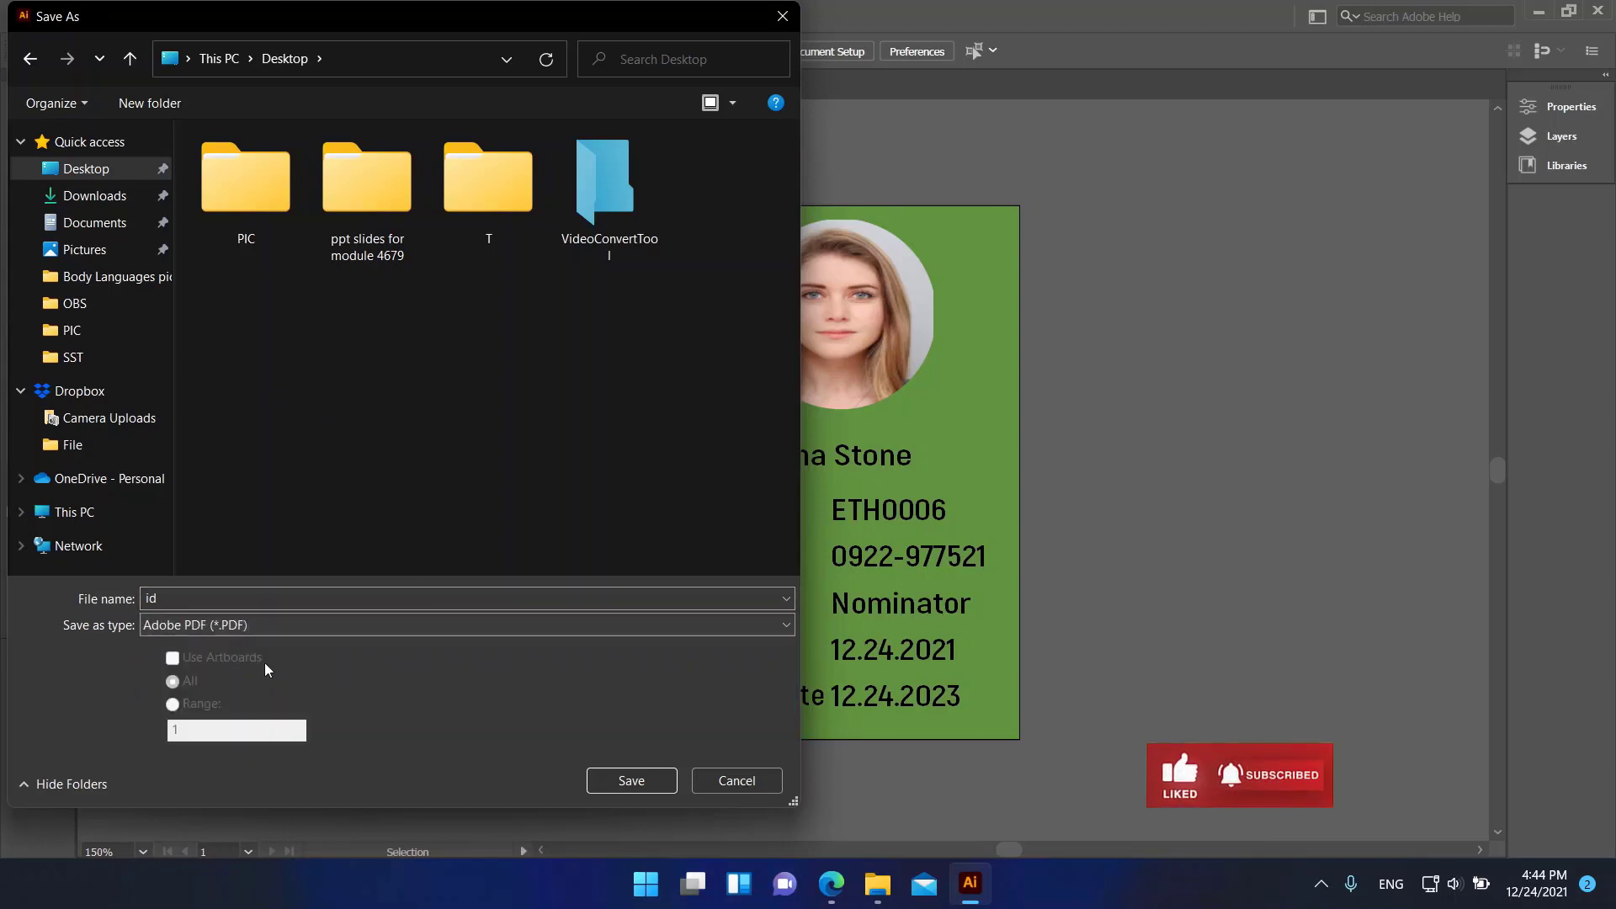
pyautogui.click(608, 780)
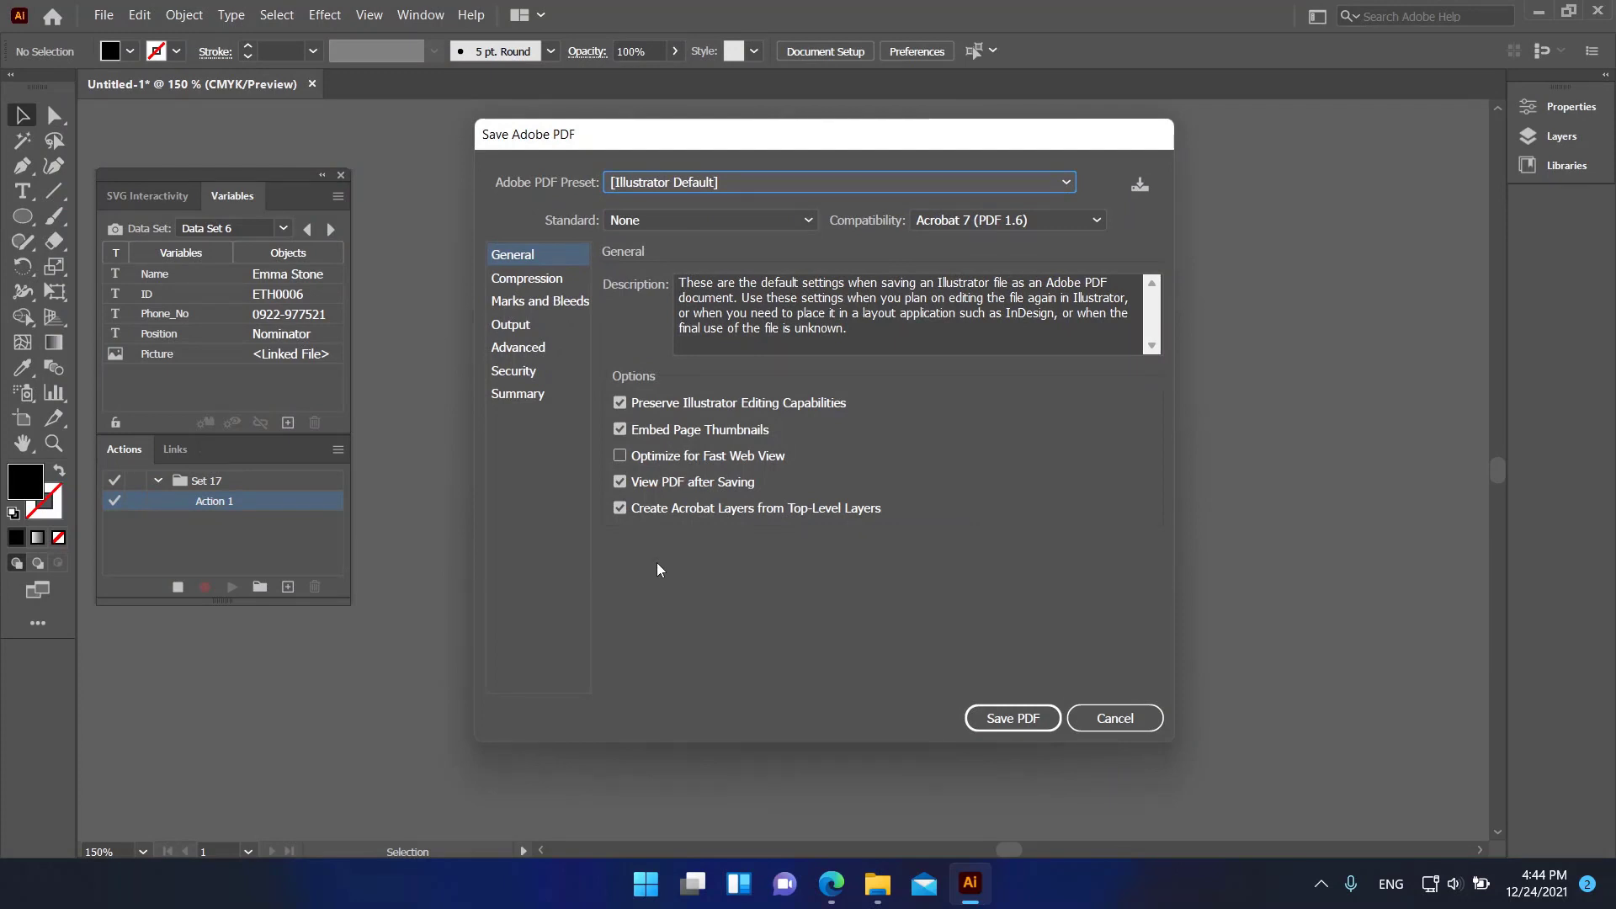
# - Turn off View PDF after Saving, save the PDF and stop recording the action
pyautogui.click(620, 483)
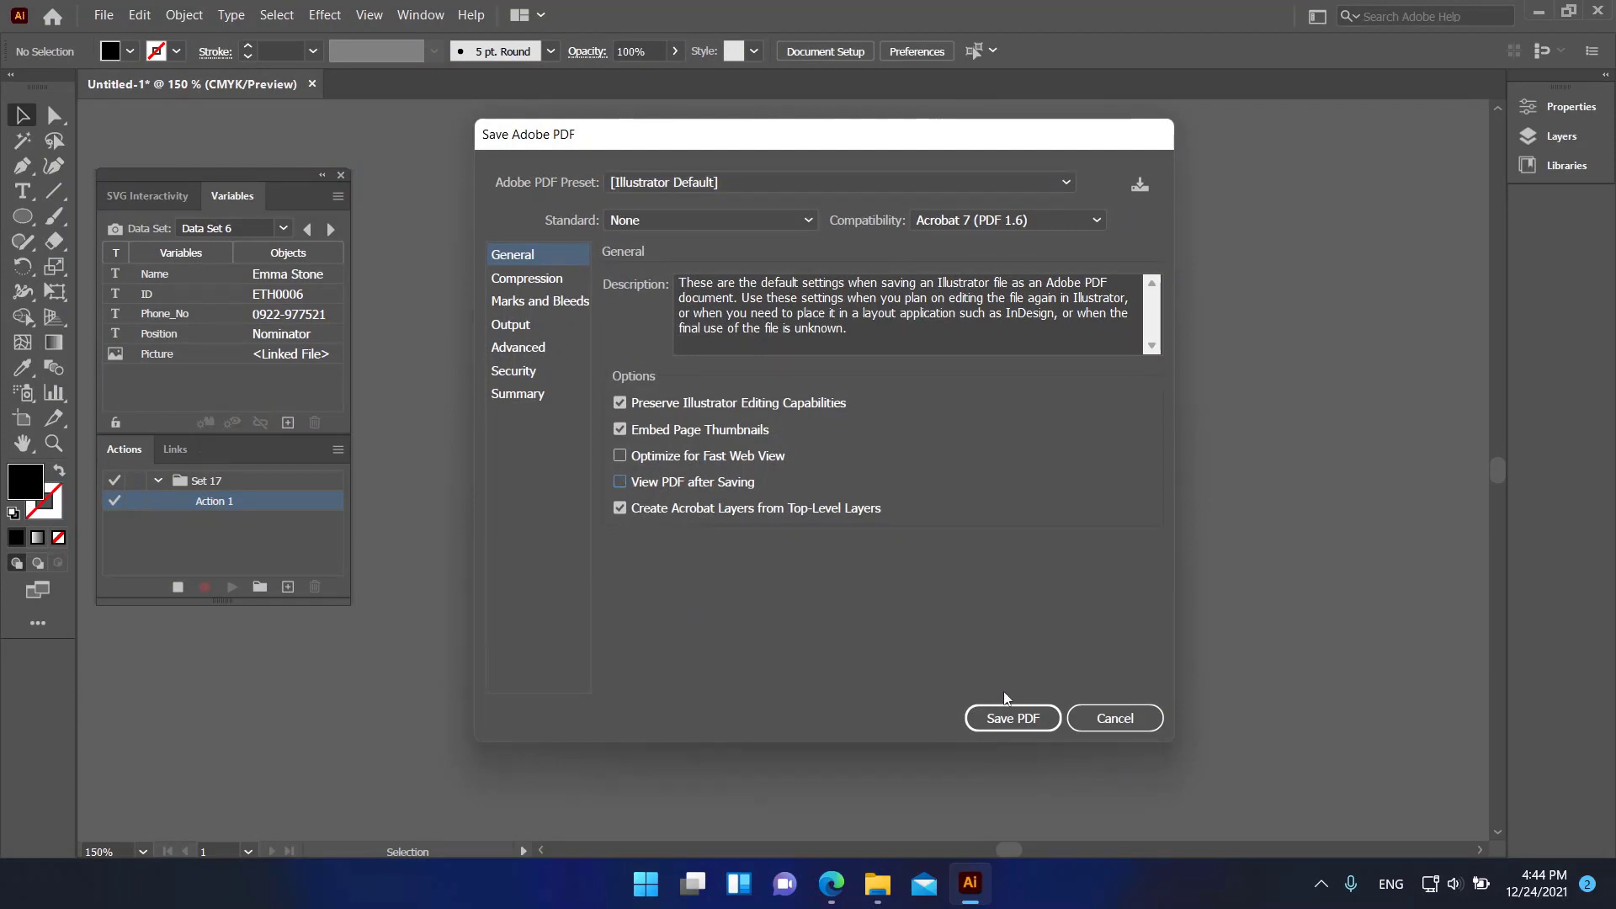
pyautogui.click(1013, 722)
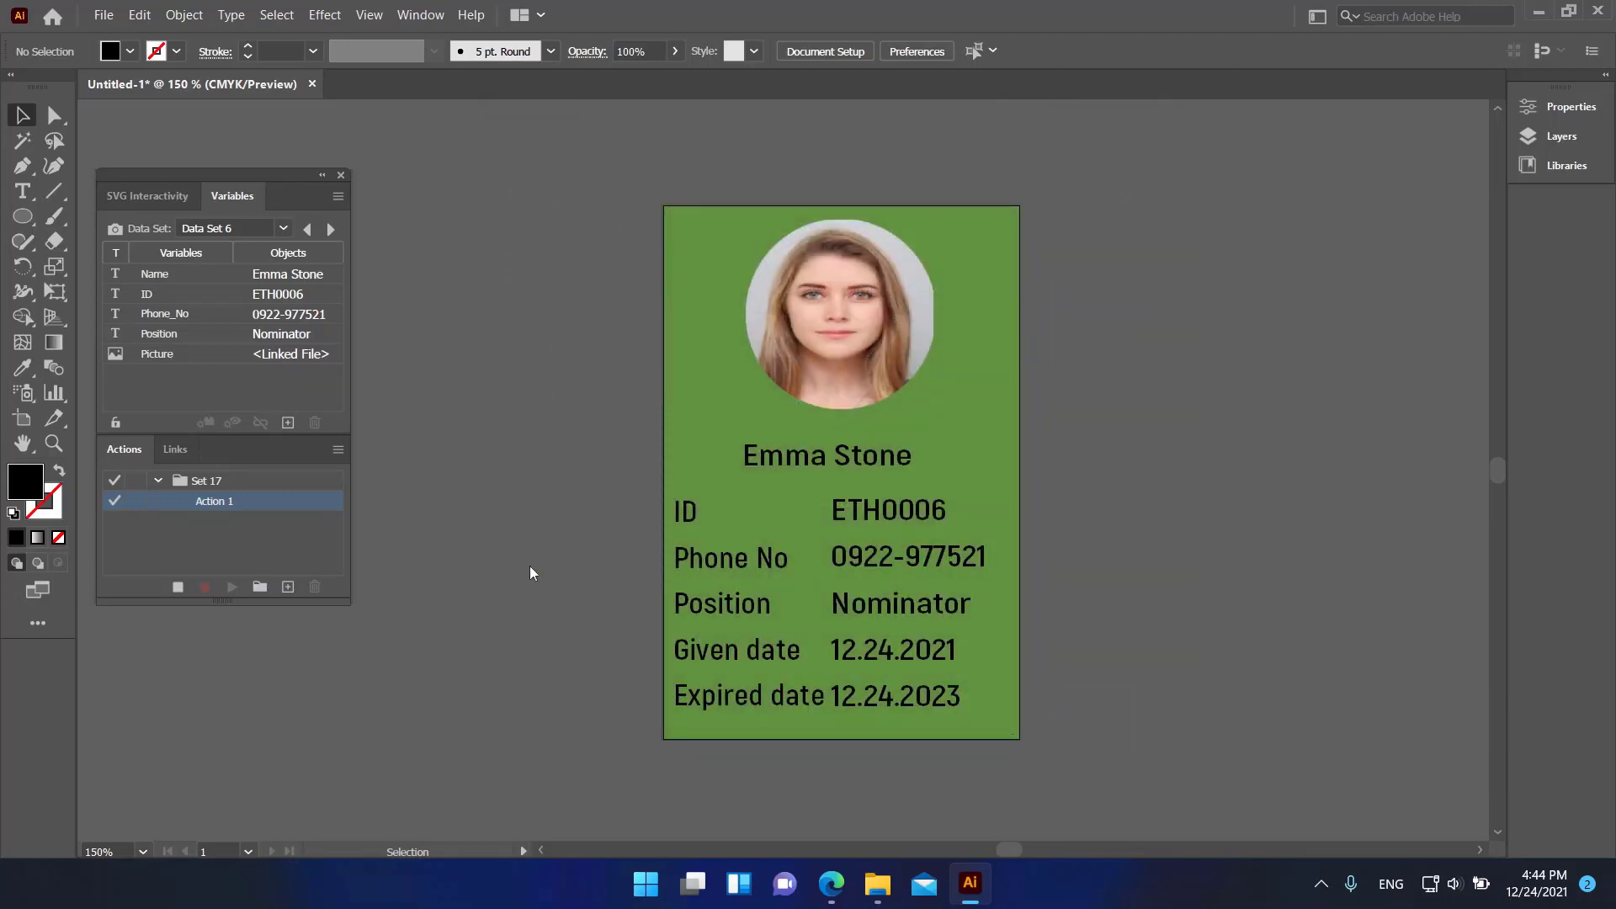
pyautogui.click(178, 588)
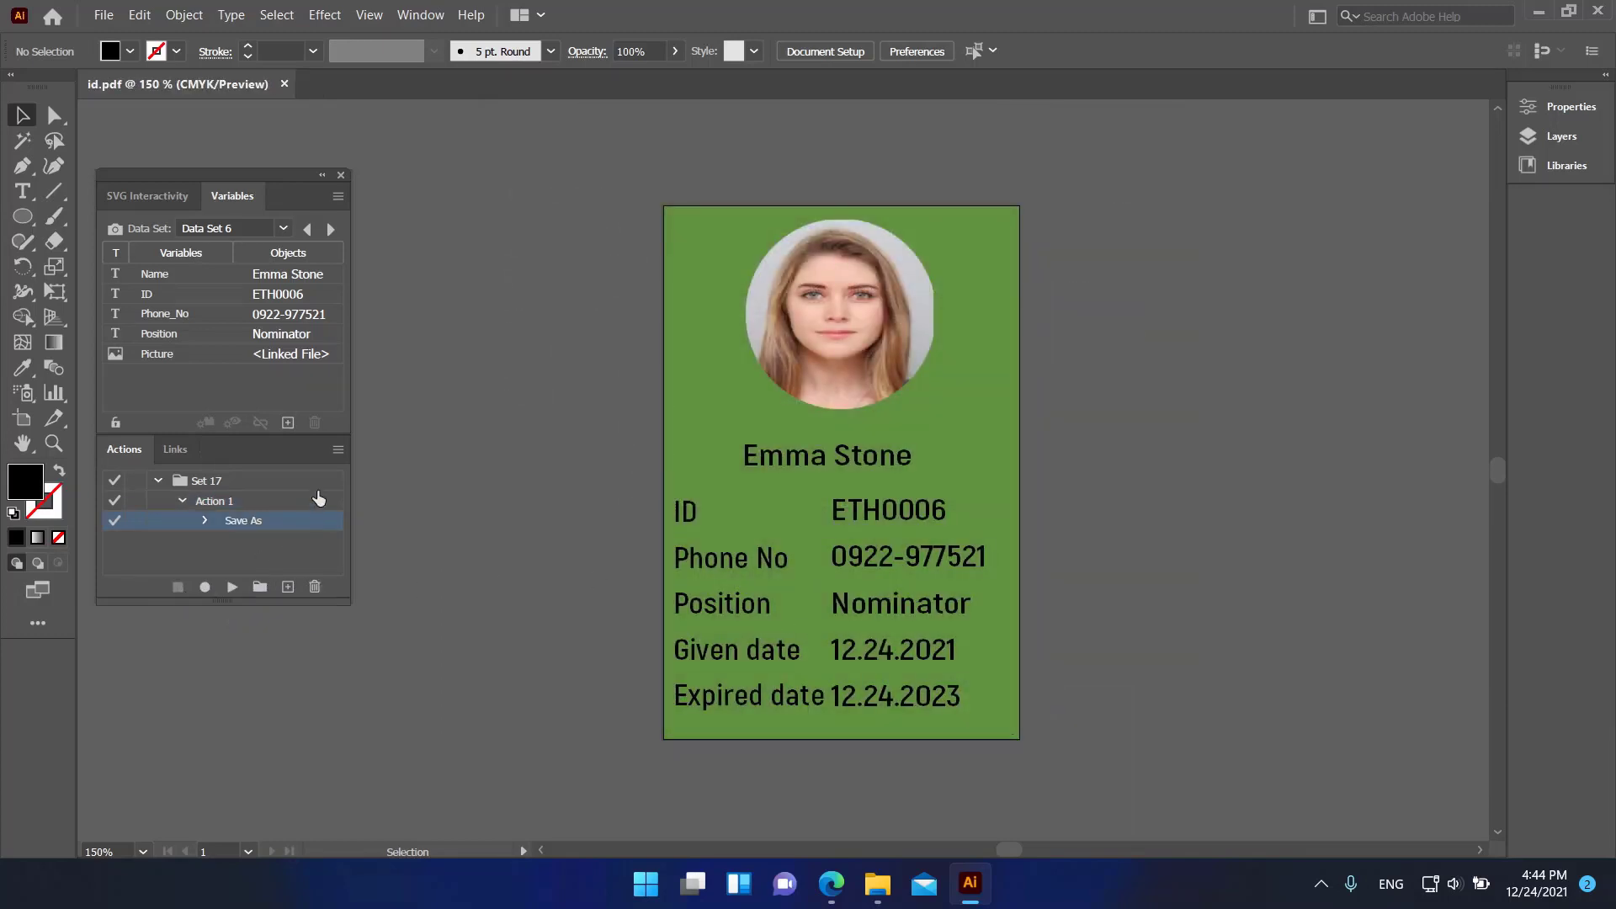
# - Set up a batch of Action 1 over the data sets, naming the files by File + Data Set Name
pyautogui.click(338, 449)
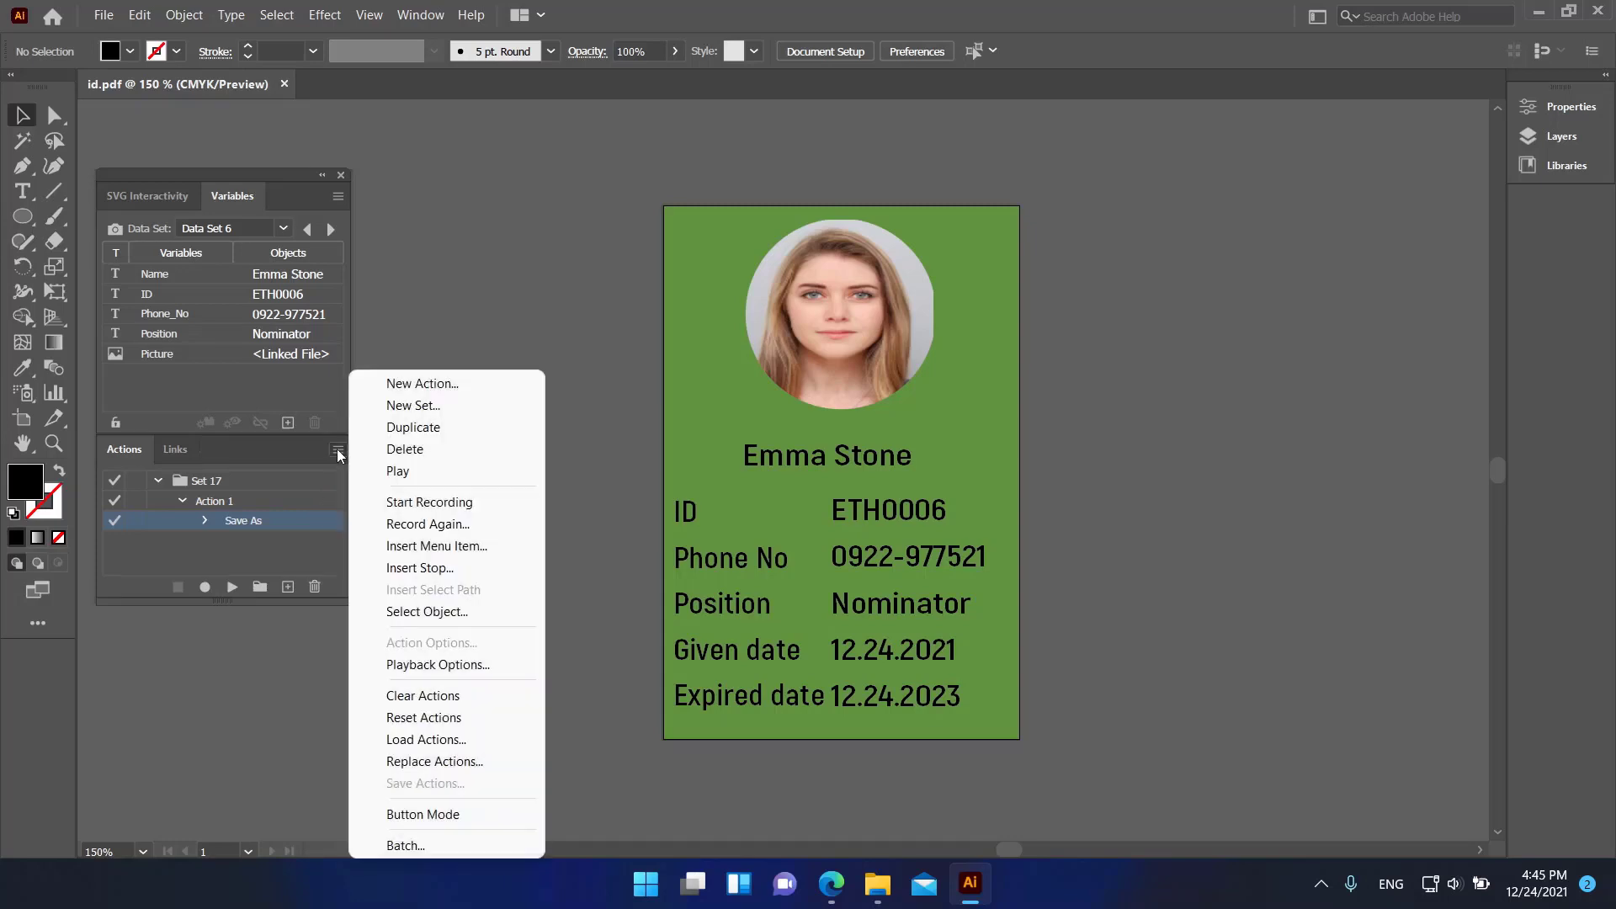
pyautogui.click(446, 845)
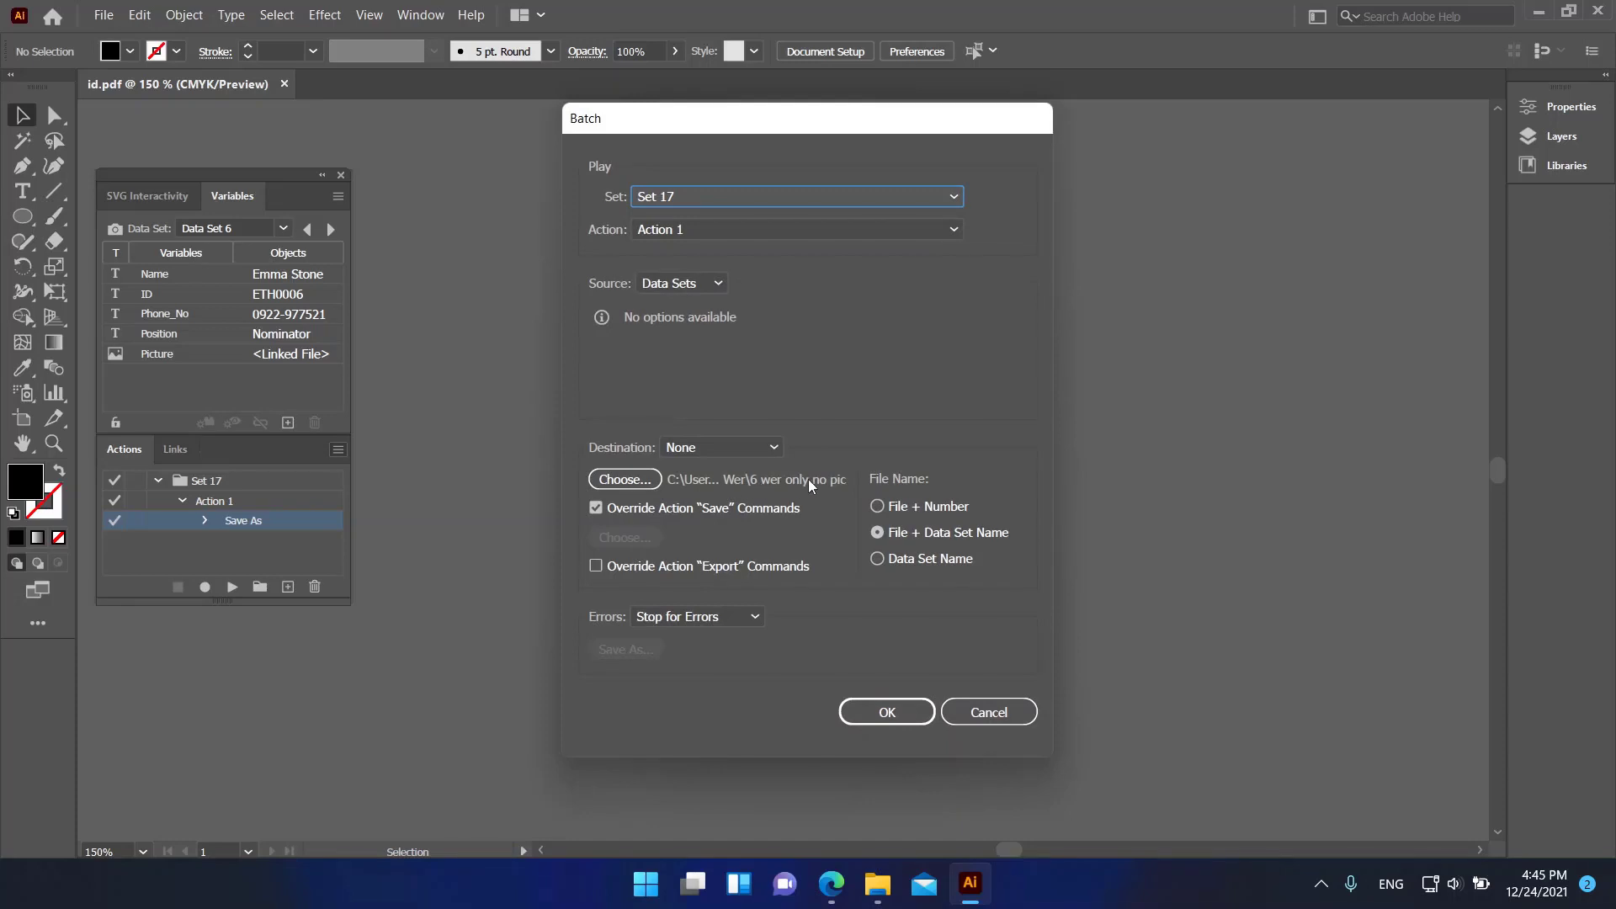
pyautogui.click(878, 533)
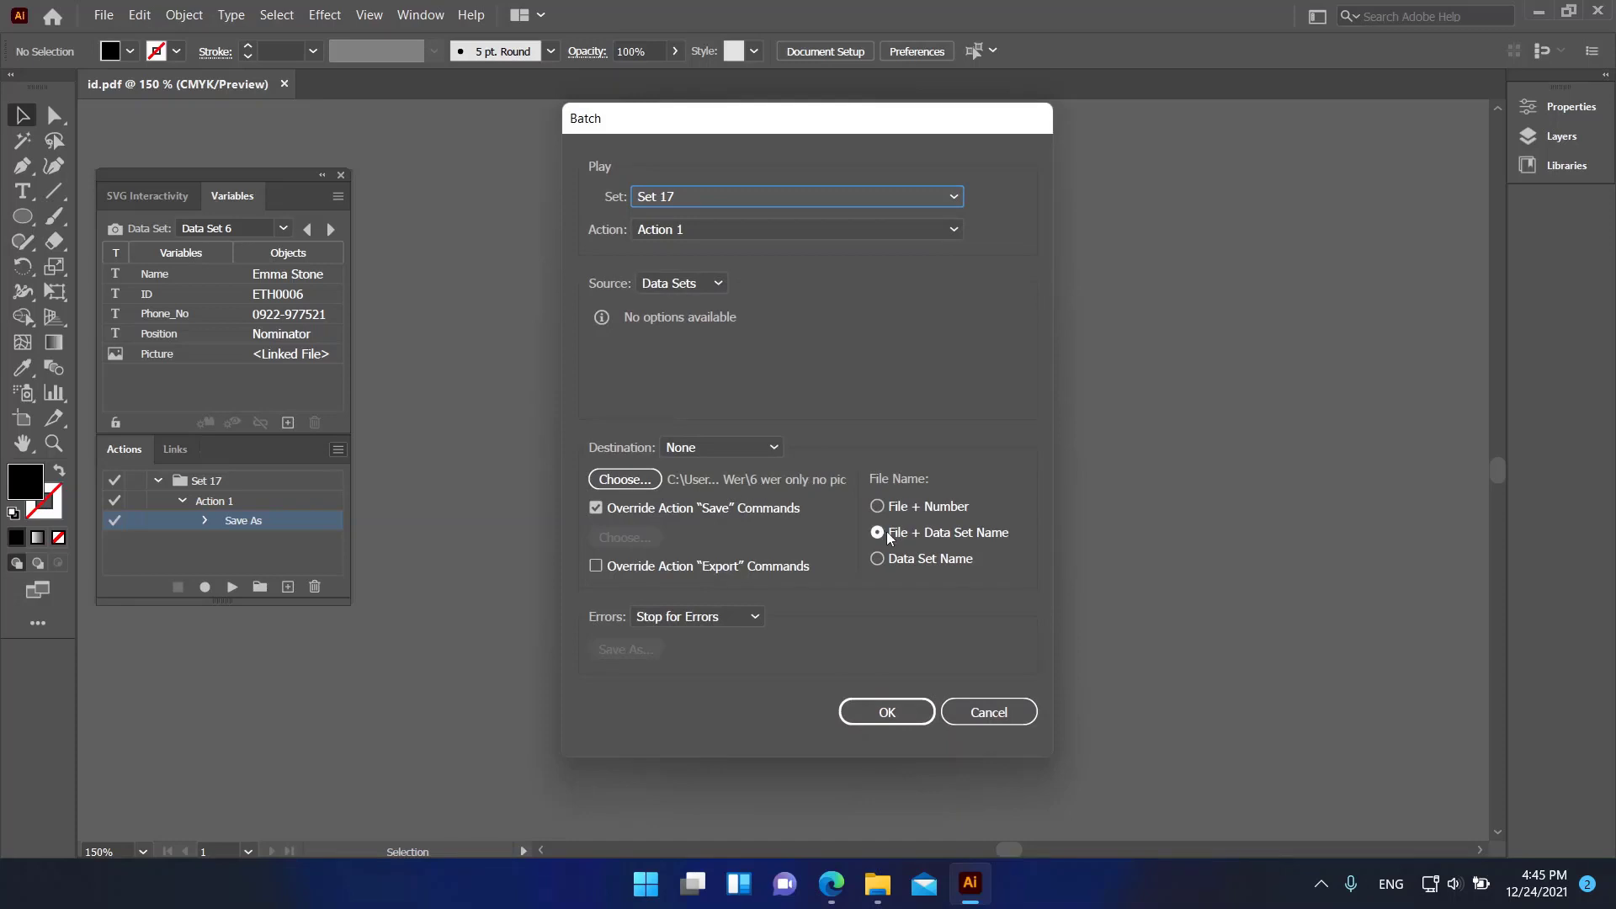
# - Create a folder named New ID on the Desktop while choosing the batch's save destination
pyautogui.click(636, 481)
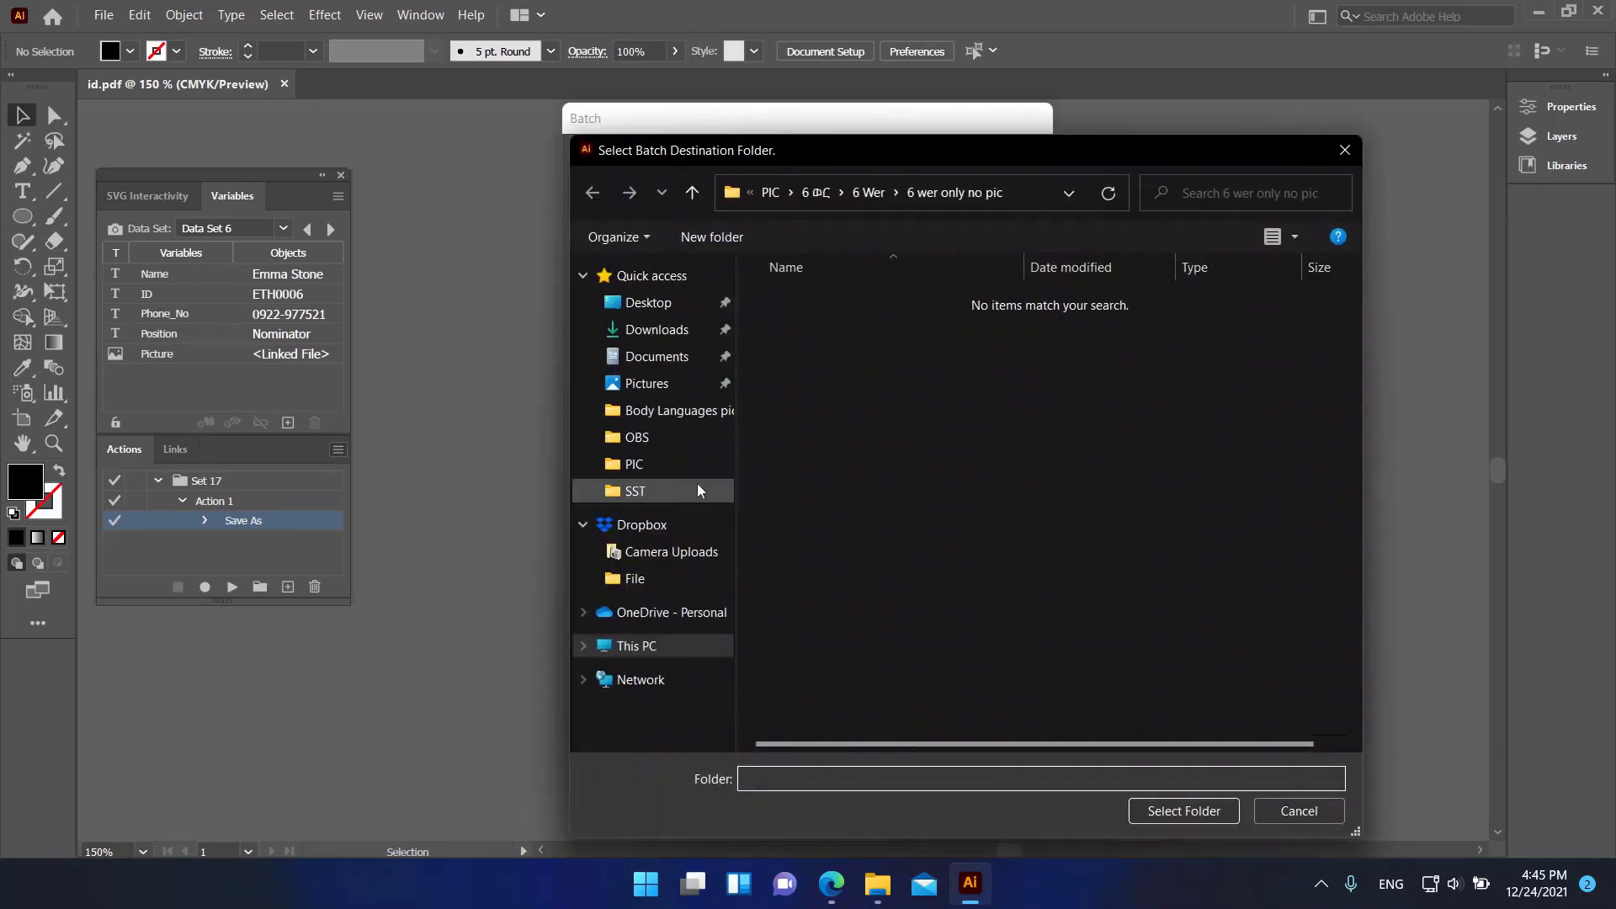
pyautogui.click(704, 301)
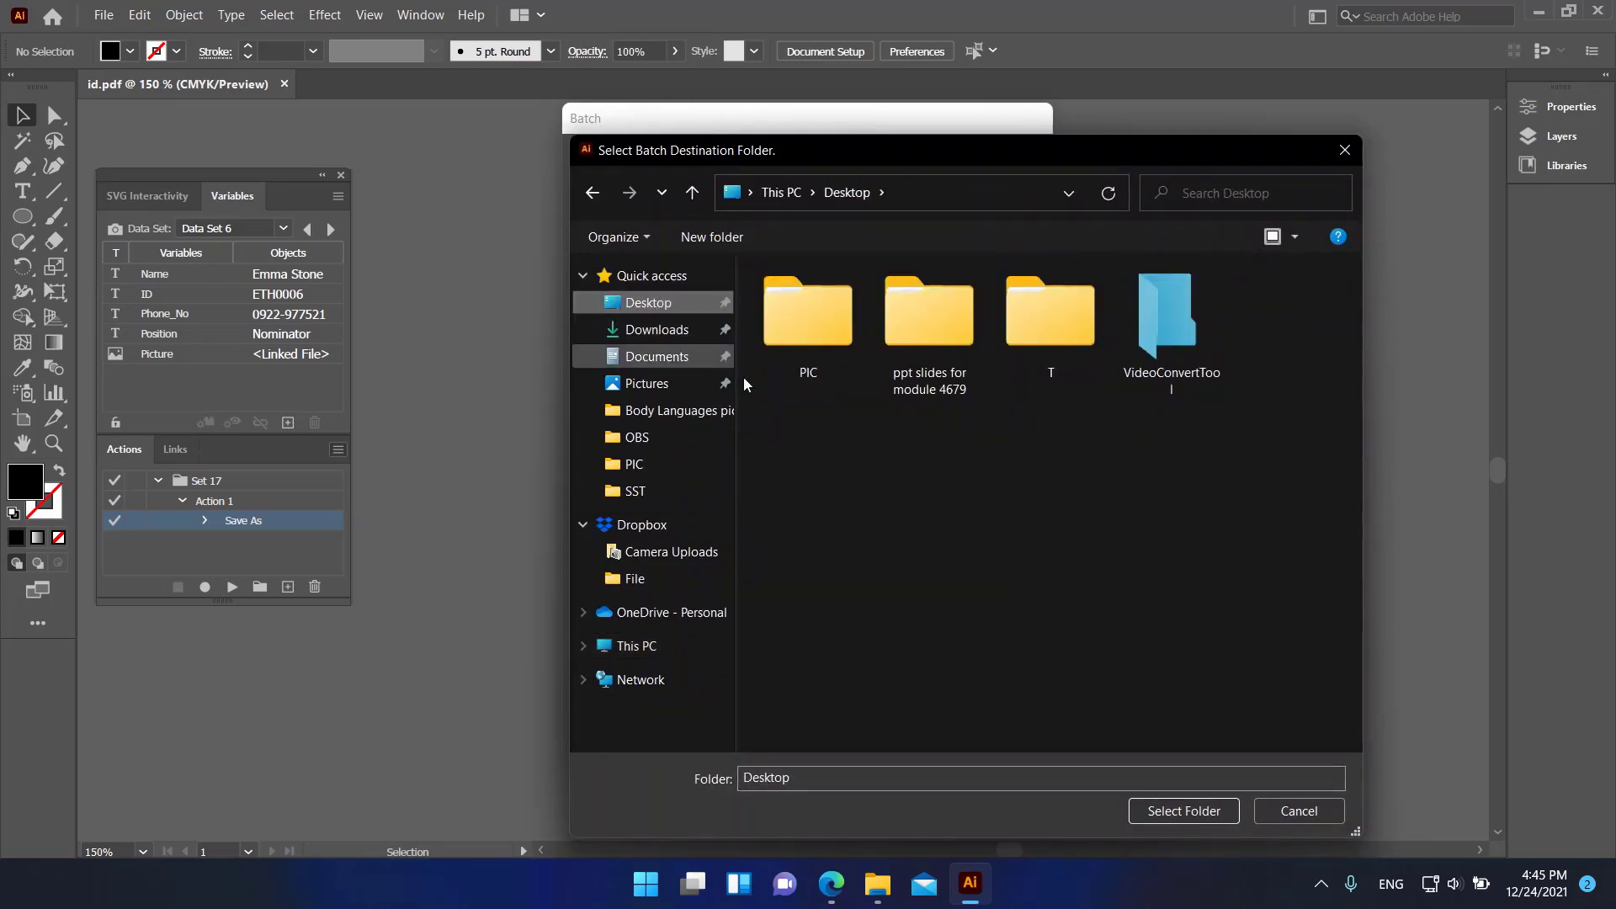
pyautogui.rightClick(858, 518)
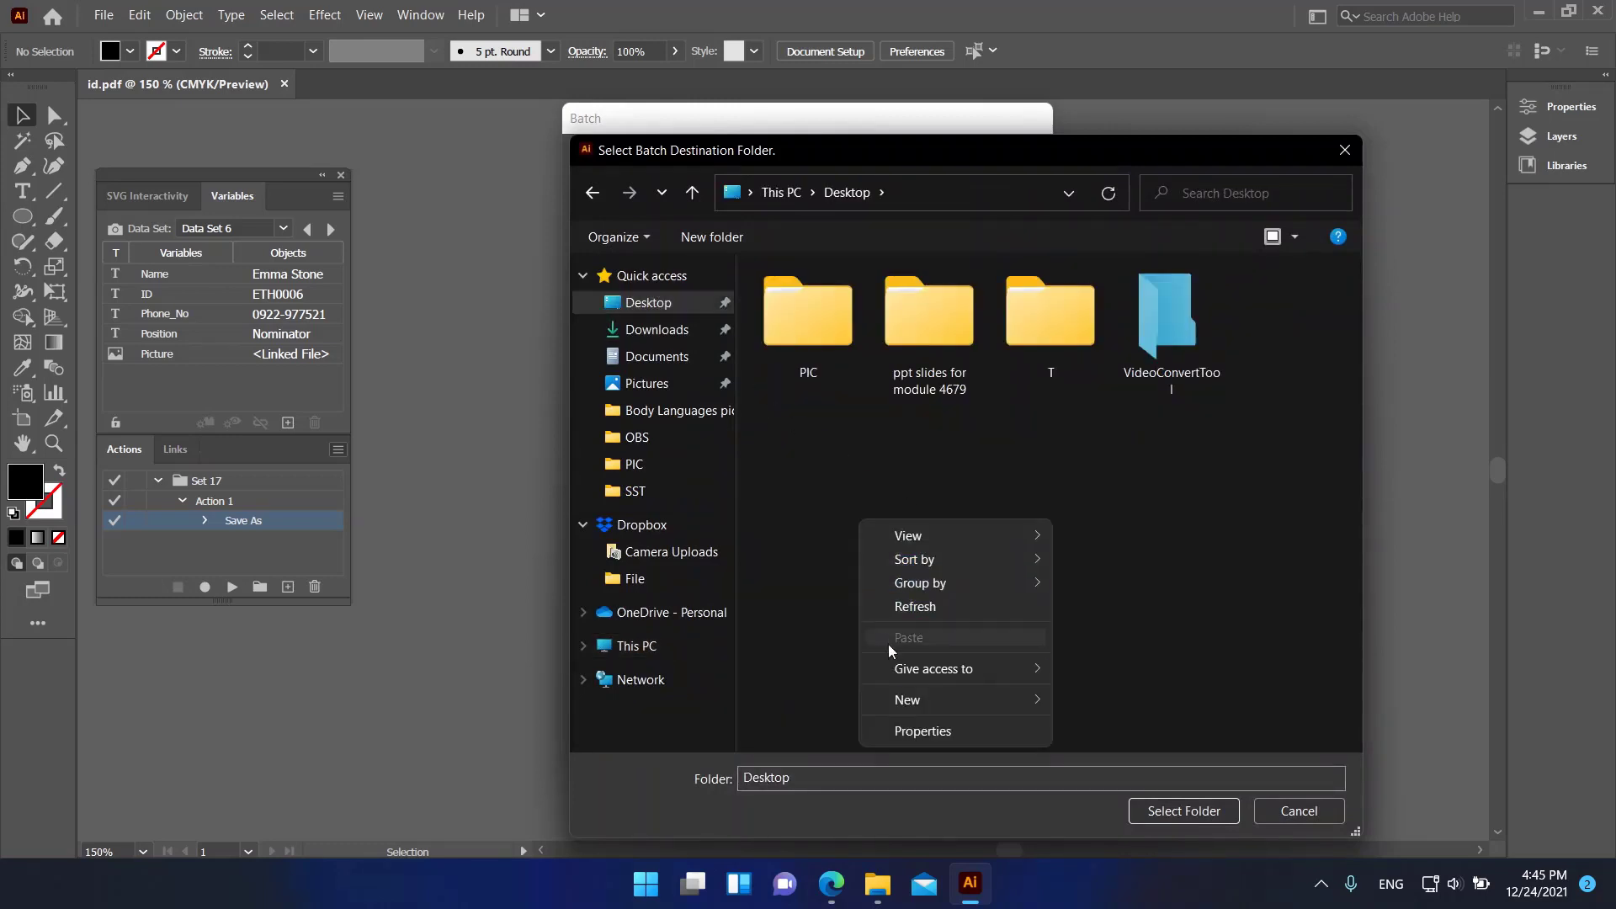
pyautogui.moveTo(978, 700)
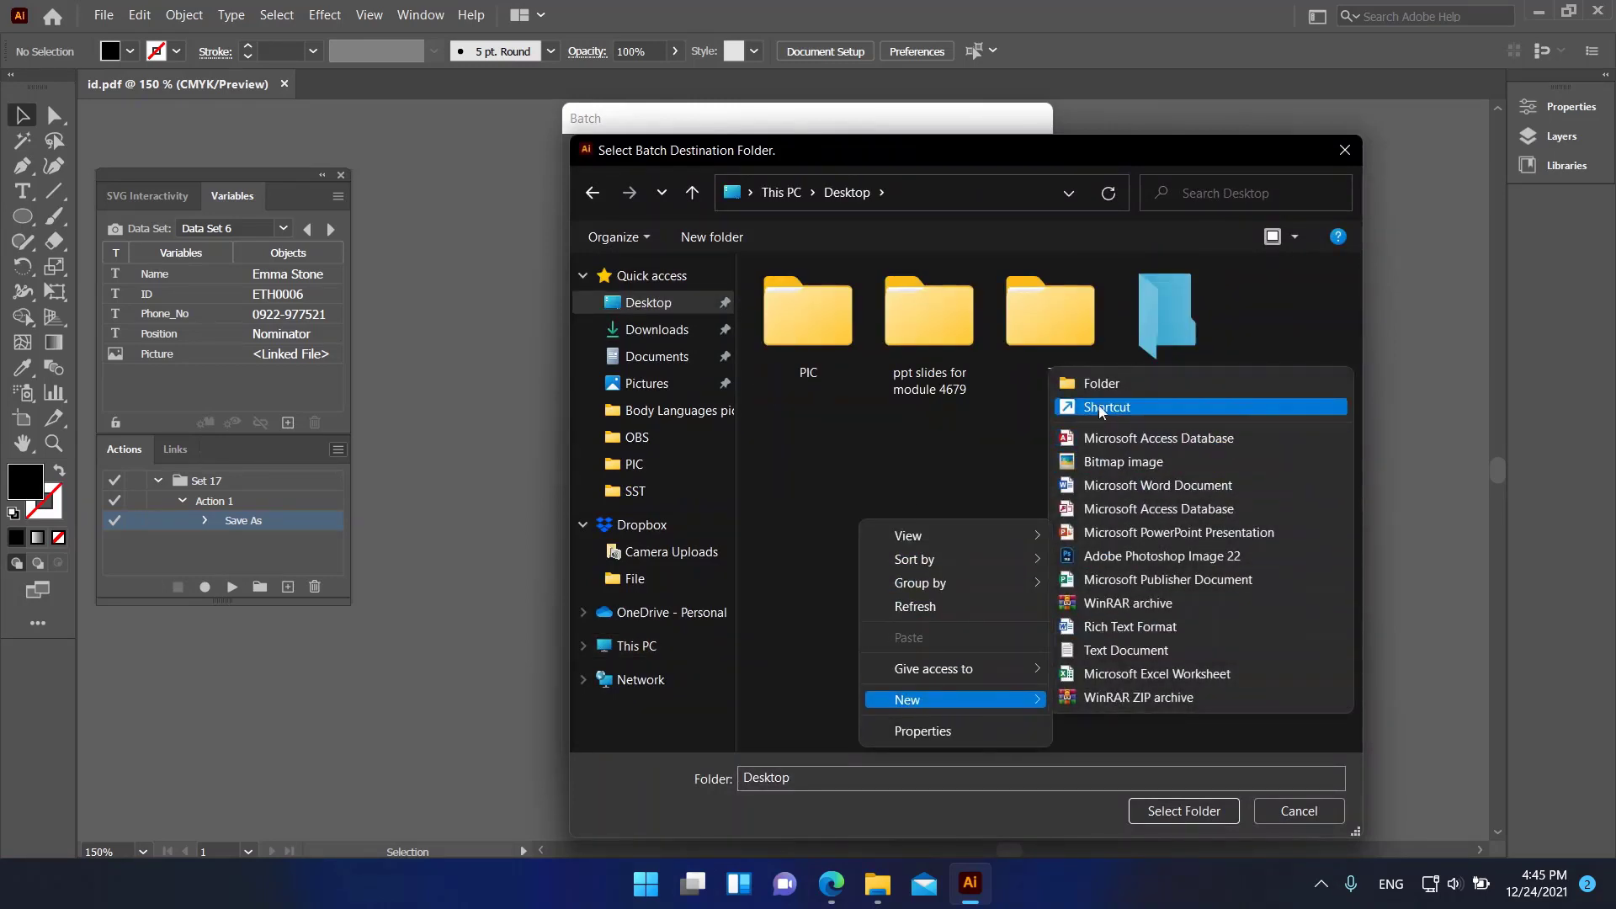
pyautogui.click(1093, 386)
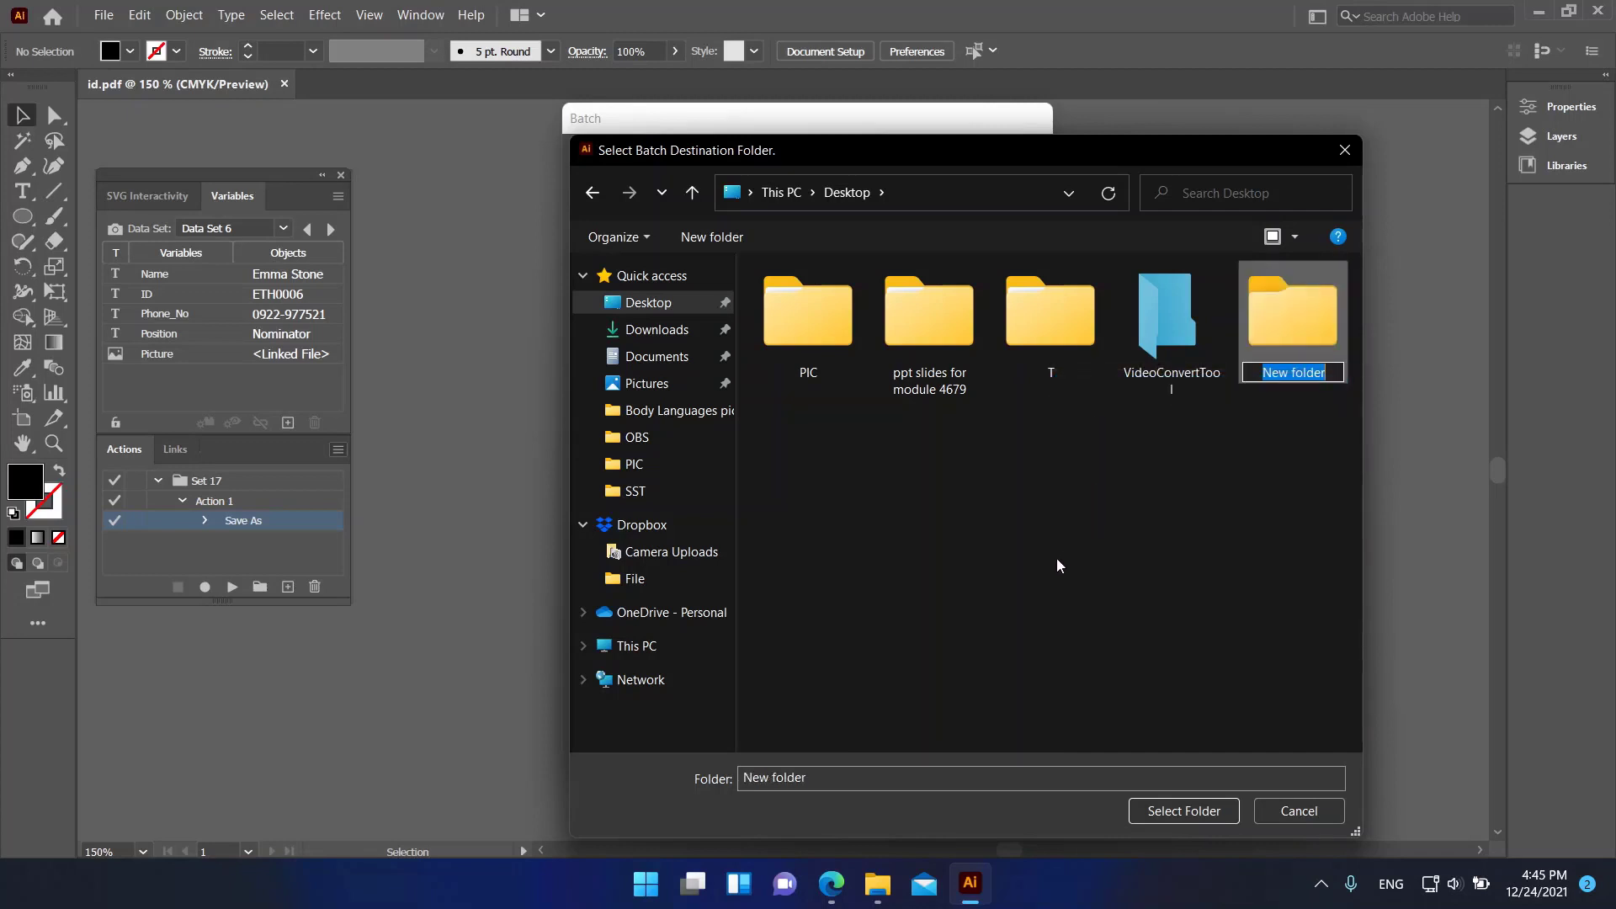
pyautogui.press('BackSpace')
pyautogui.write('New ')
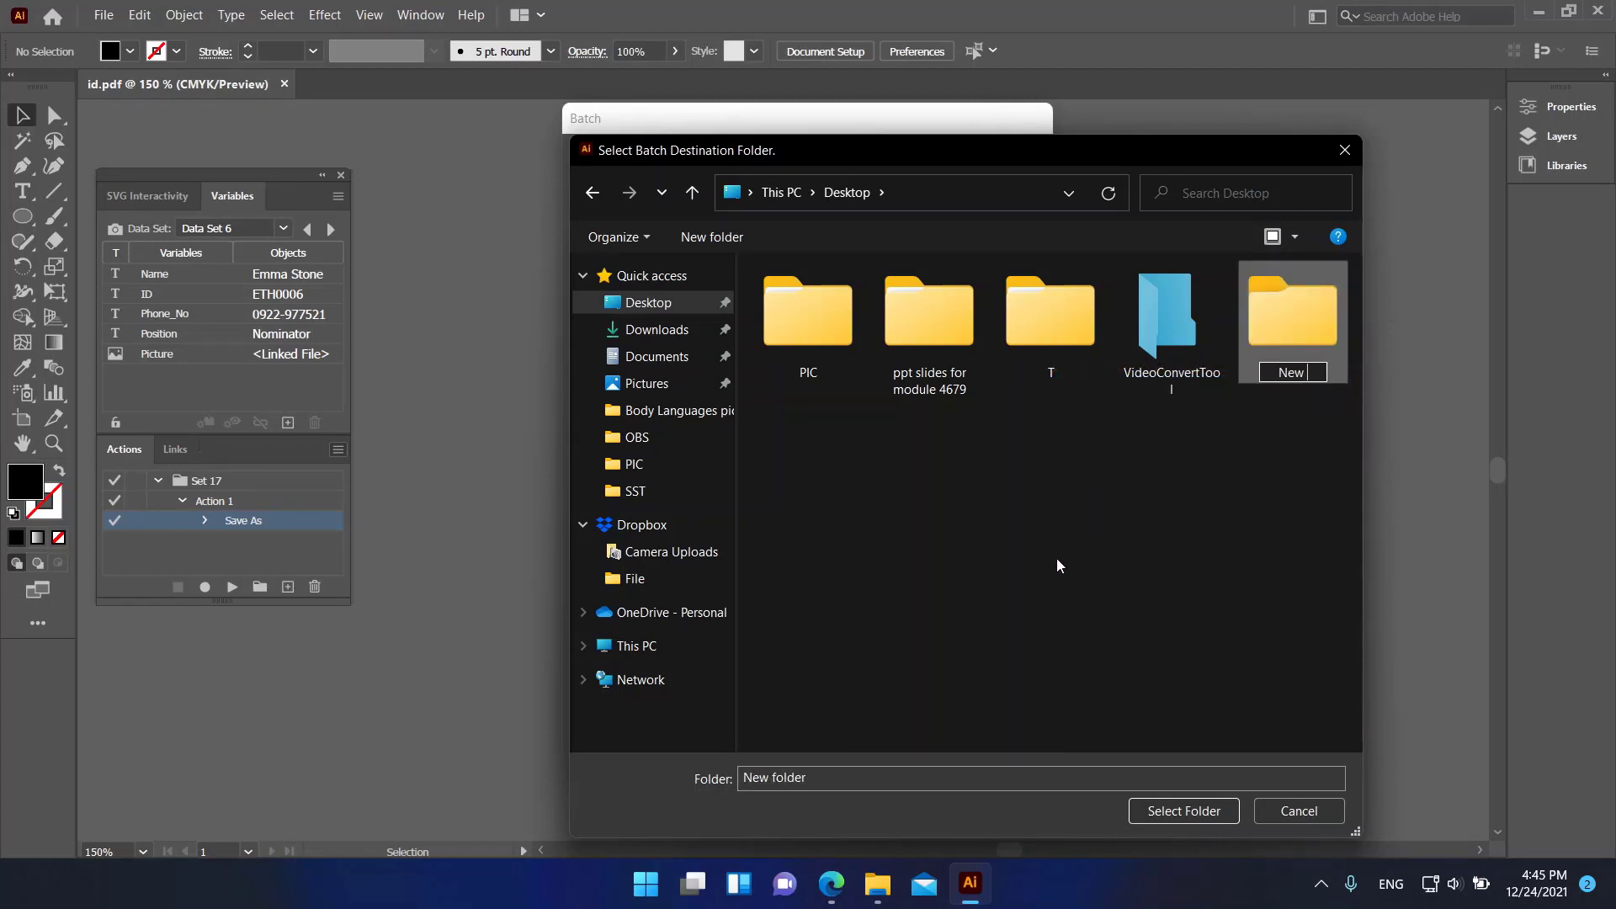
pyautogui.write('ID')
pyautogui.press('Return')
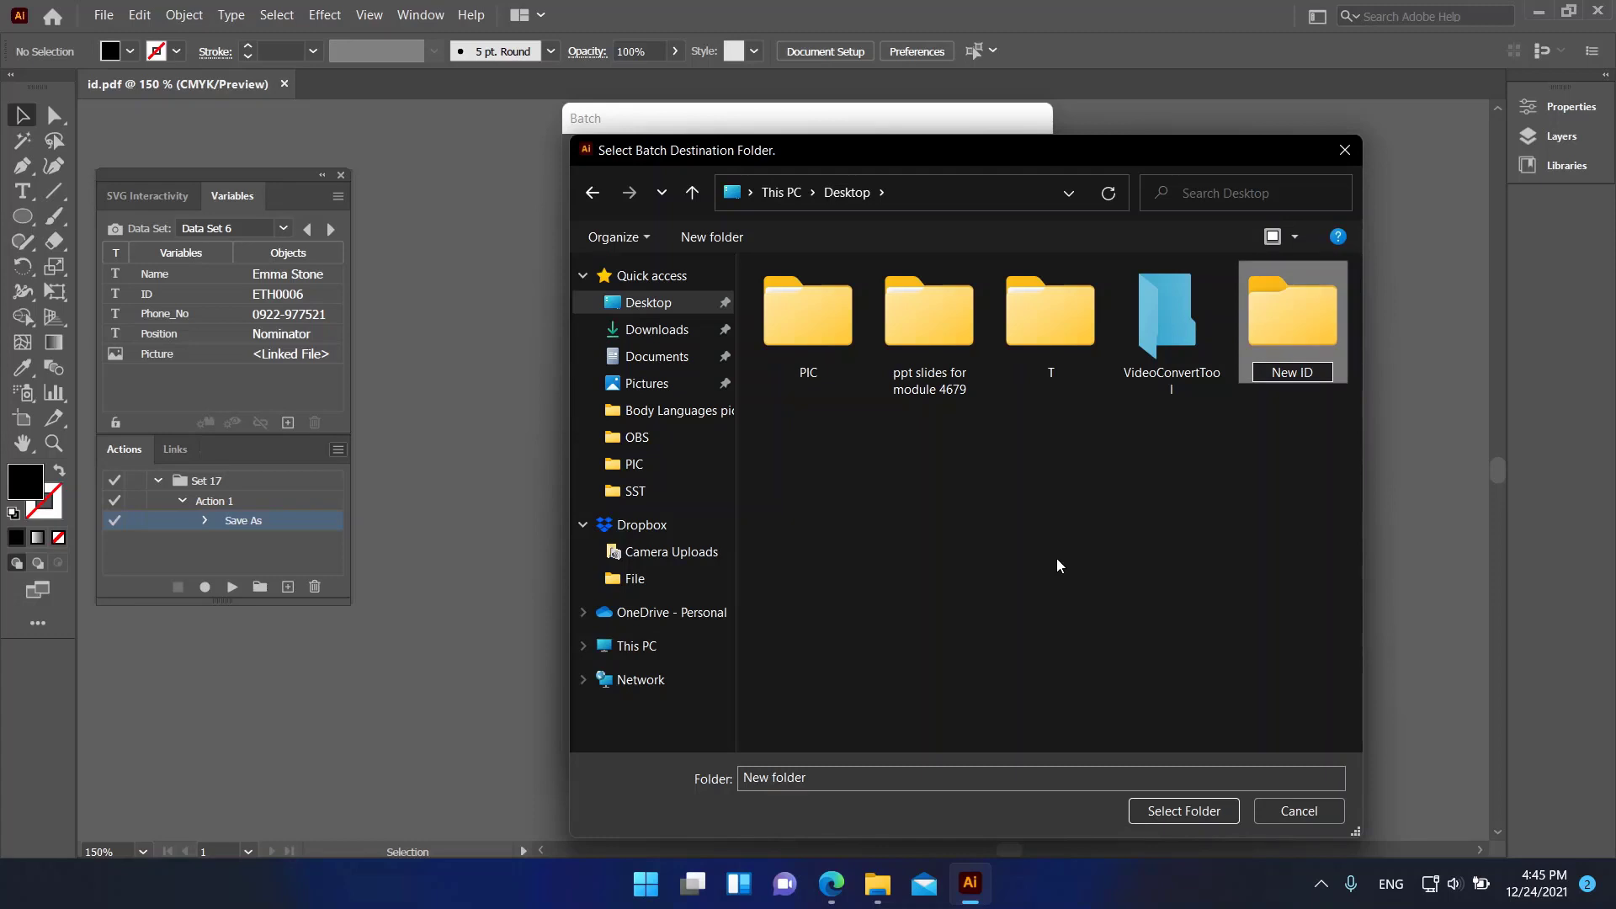
# - Choose the New ID folder as the batch's save destination and run the batch
pyautogui.click(1291, 346)
pyautogui.doubleClick(1291, 345)
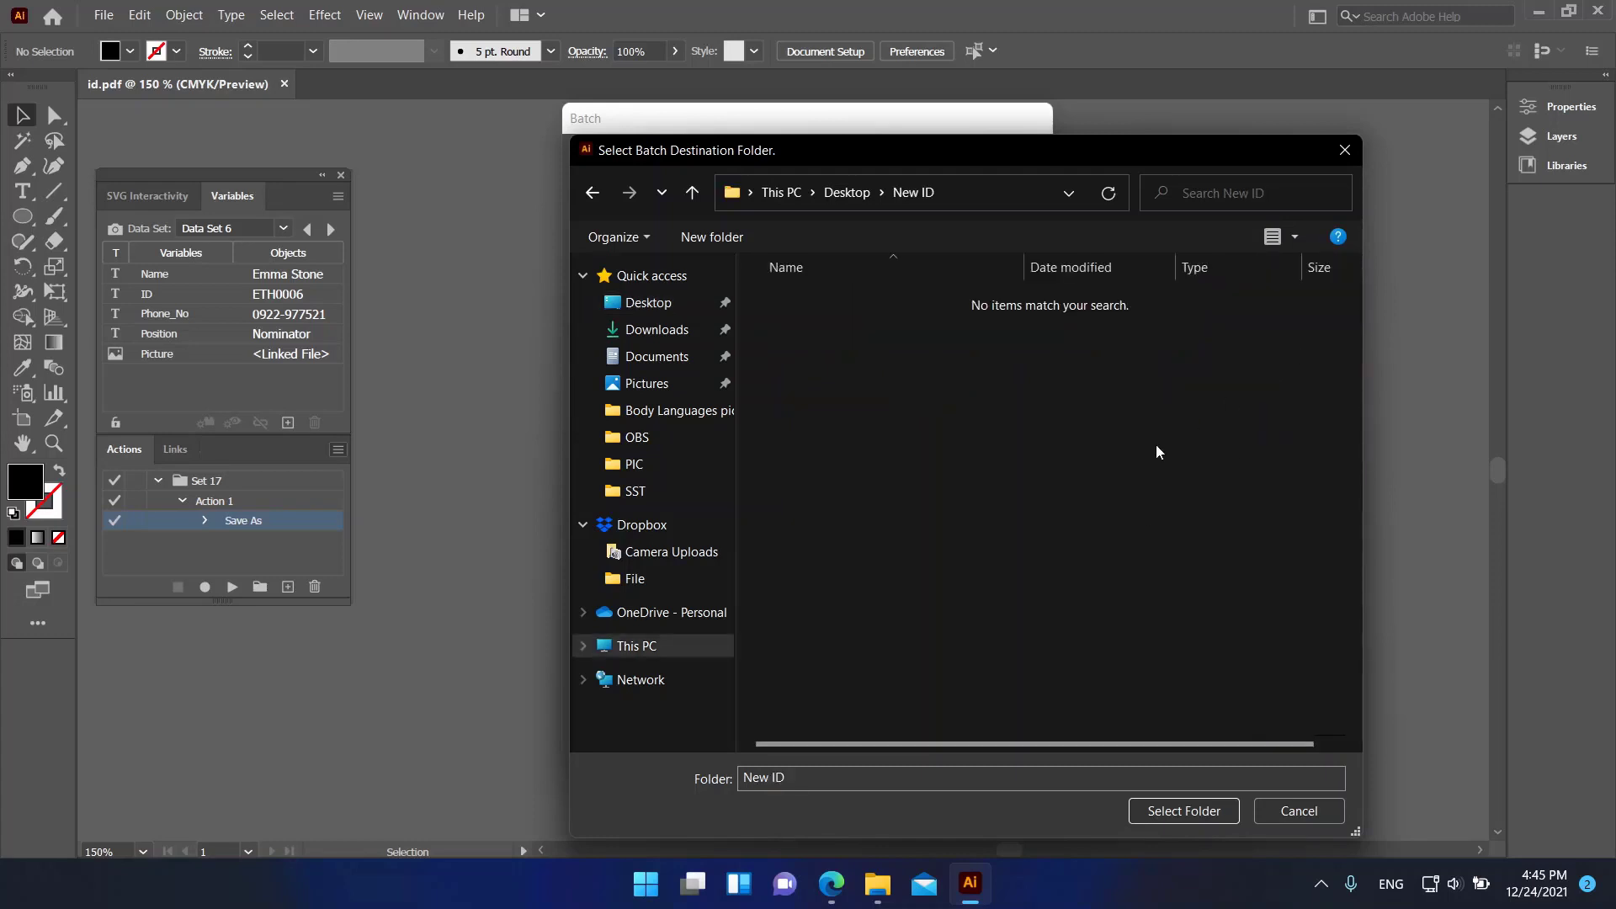
pyautogui.click(1204, 813)
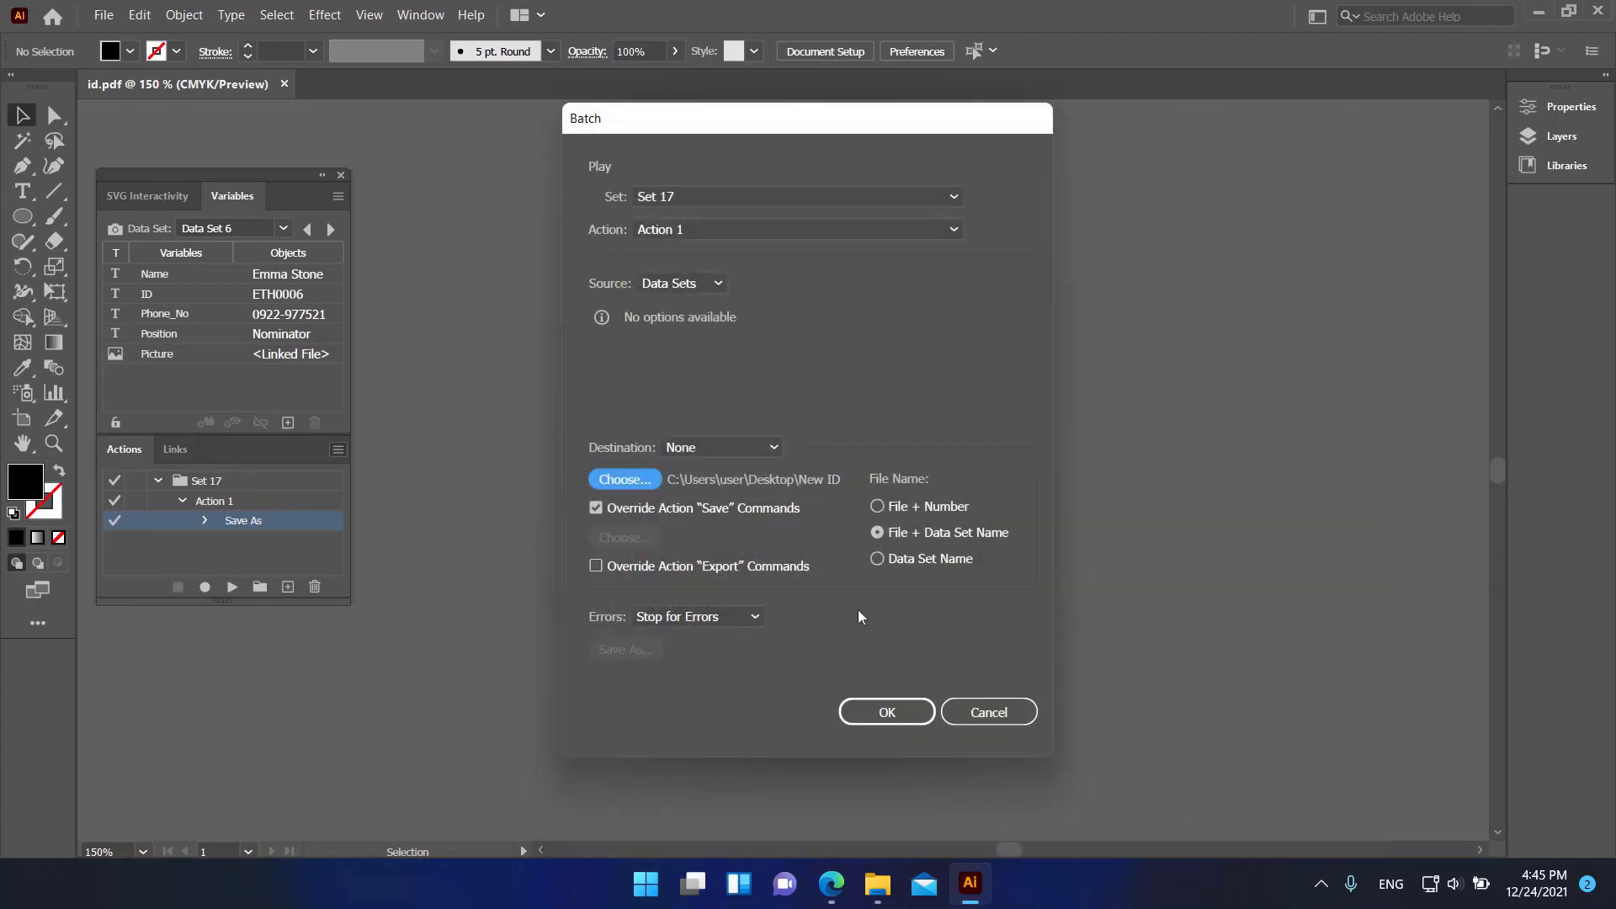
pyautogui.click(894, 712)
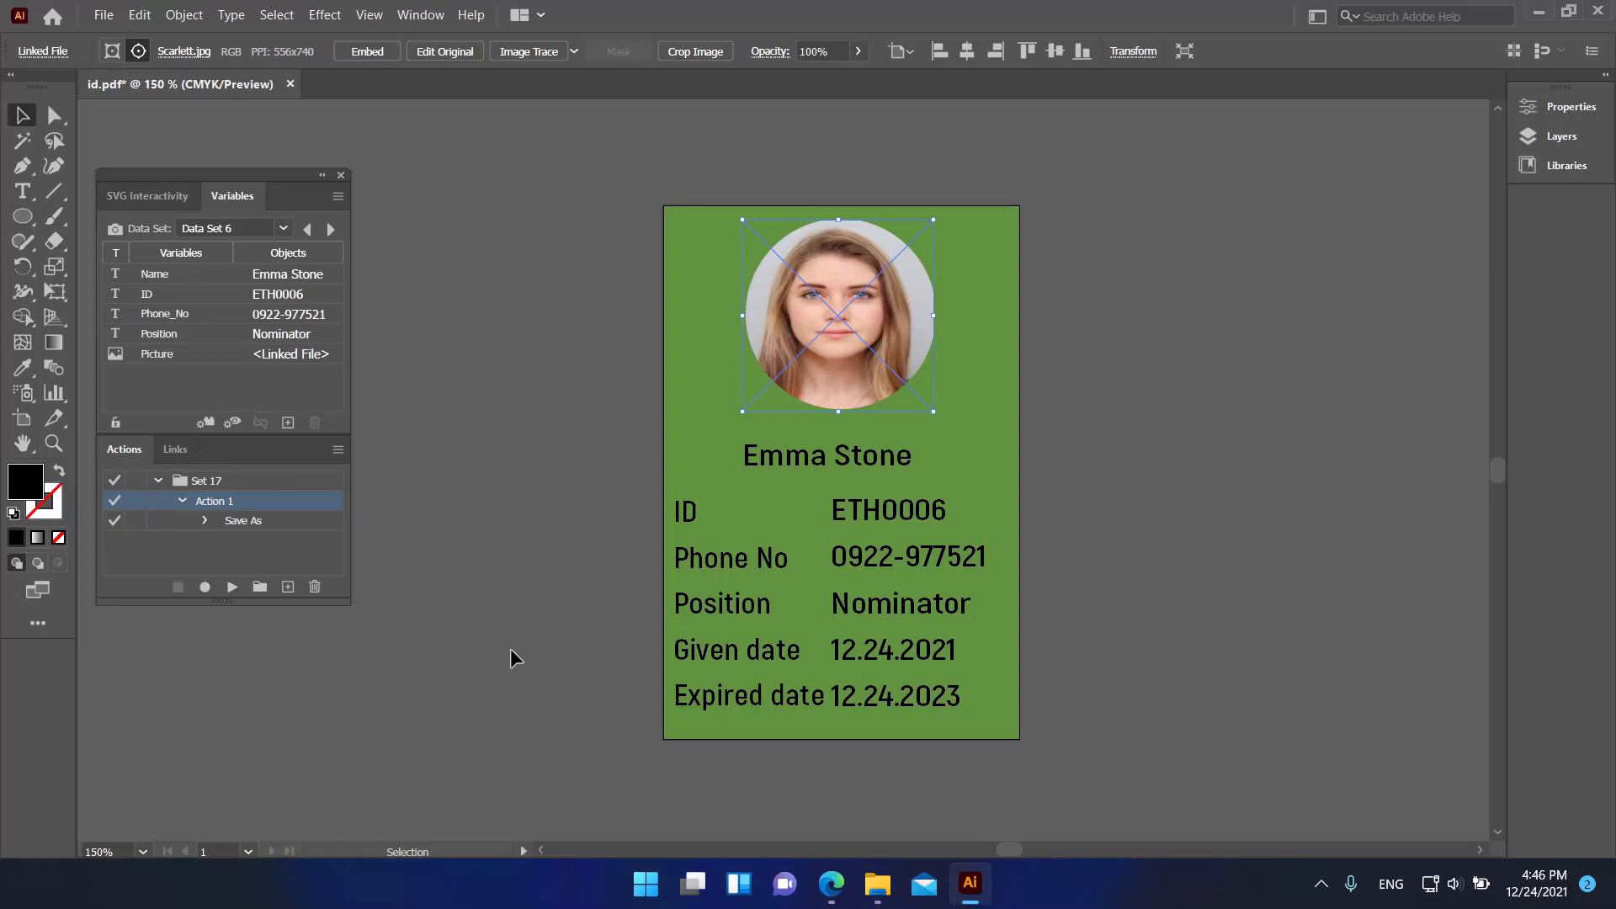
# - Deselect the photo, switch to the Windows desktop and open the New ID folder to examine the generated files
pyautogui.click(512, 651)
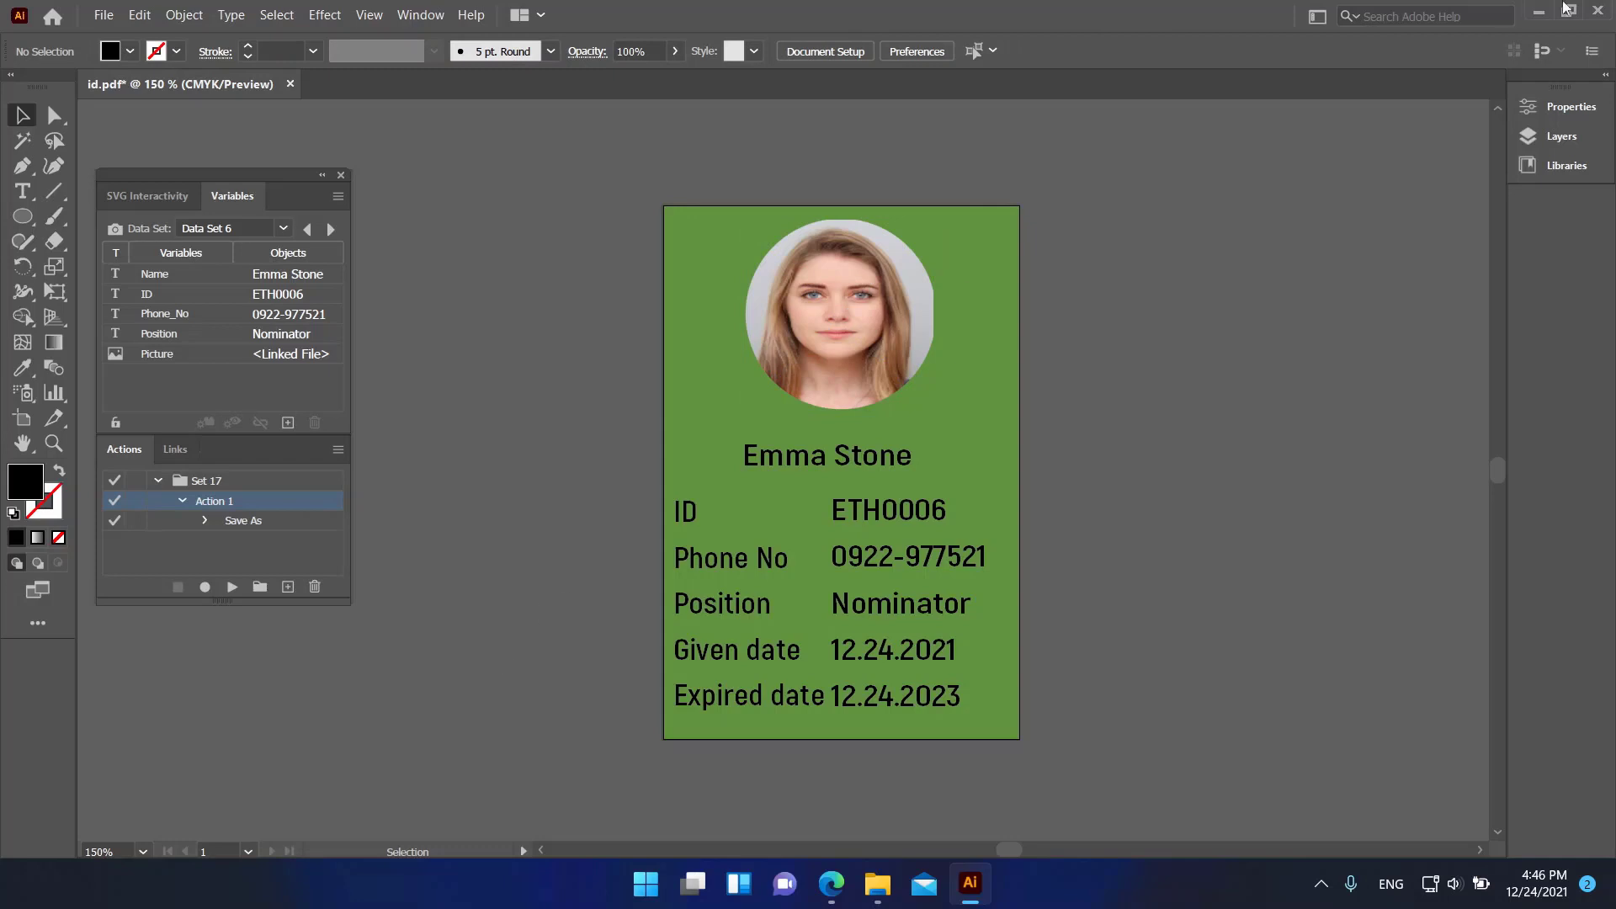
pyautogui.click(1539, 12)
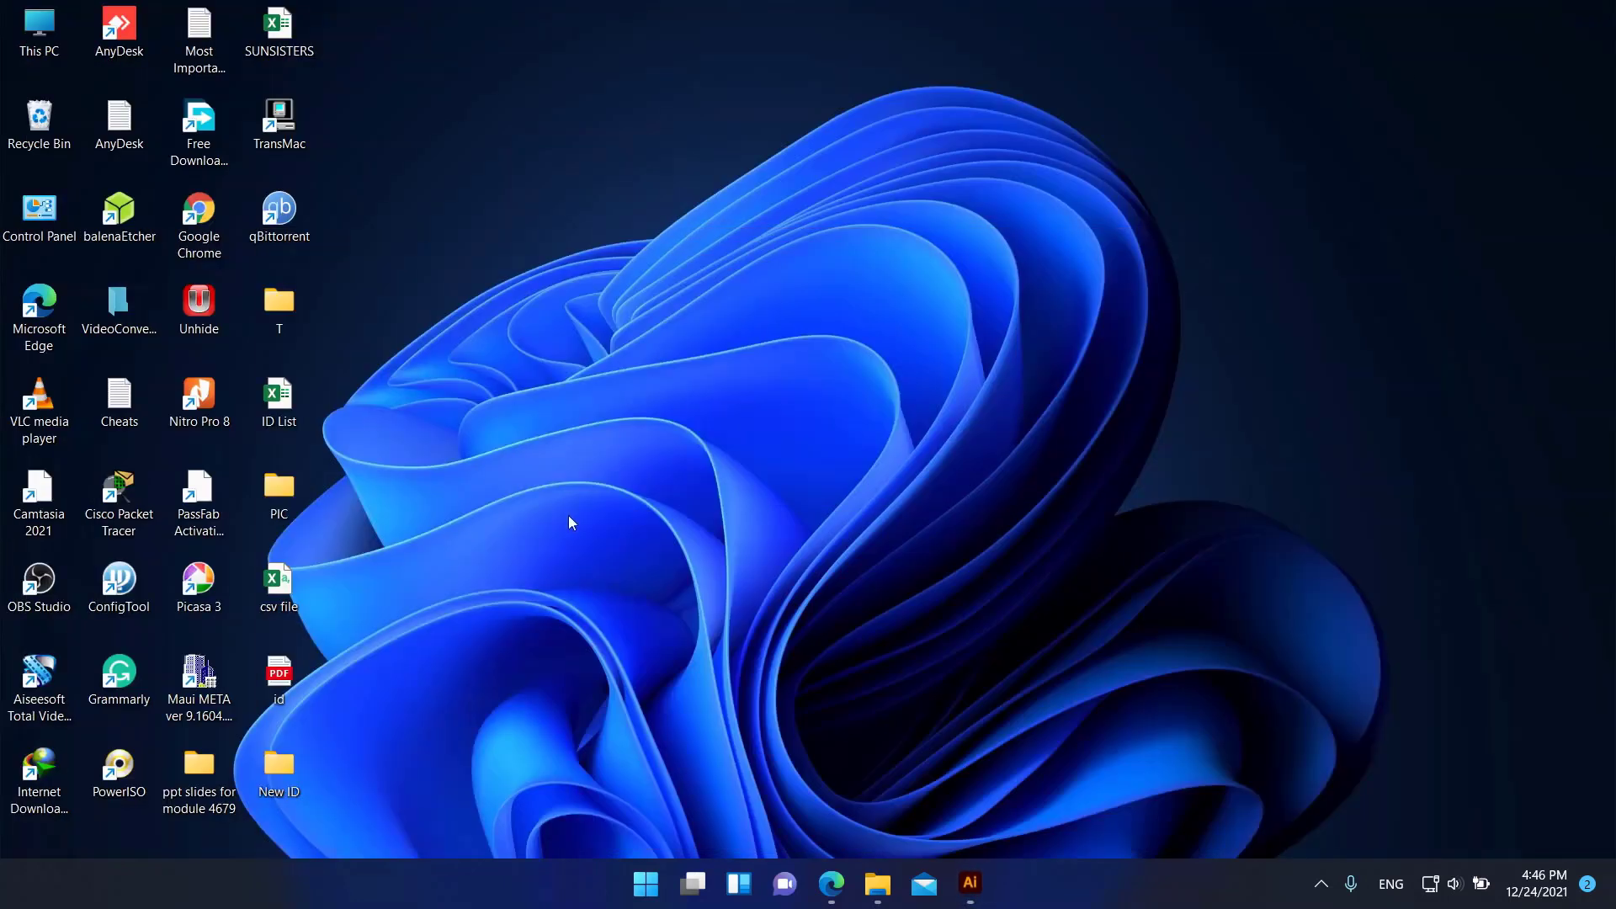
pyautogui.doubleClick(283, 776)
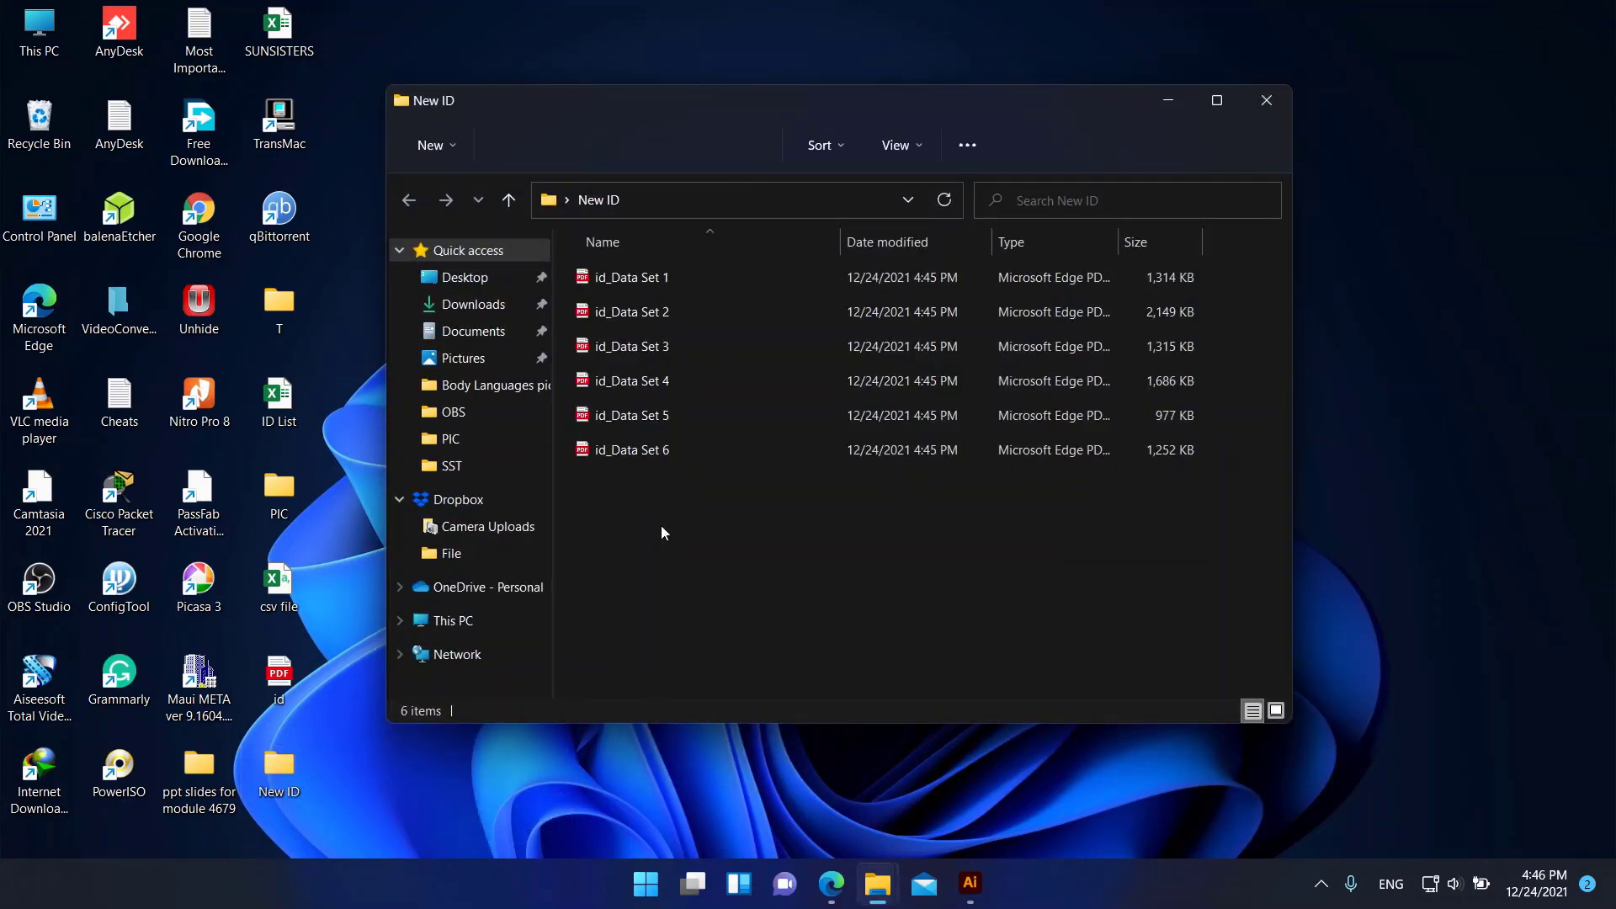
# - Open id_Data Set 6 from the New ID folder, search the web for "combine pdf" and open combinepdf.com
pyautogui.doubleClick(668, 453)
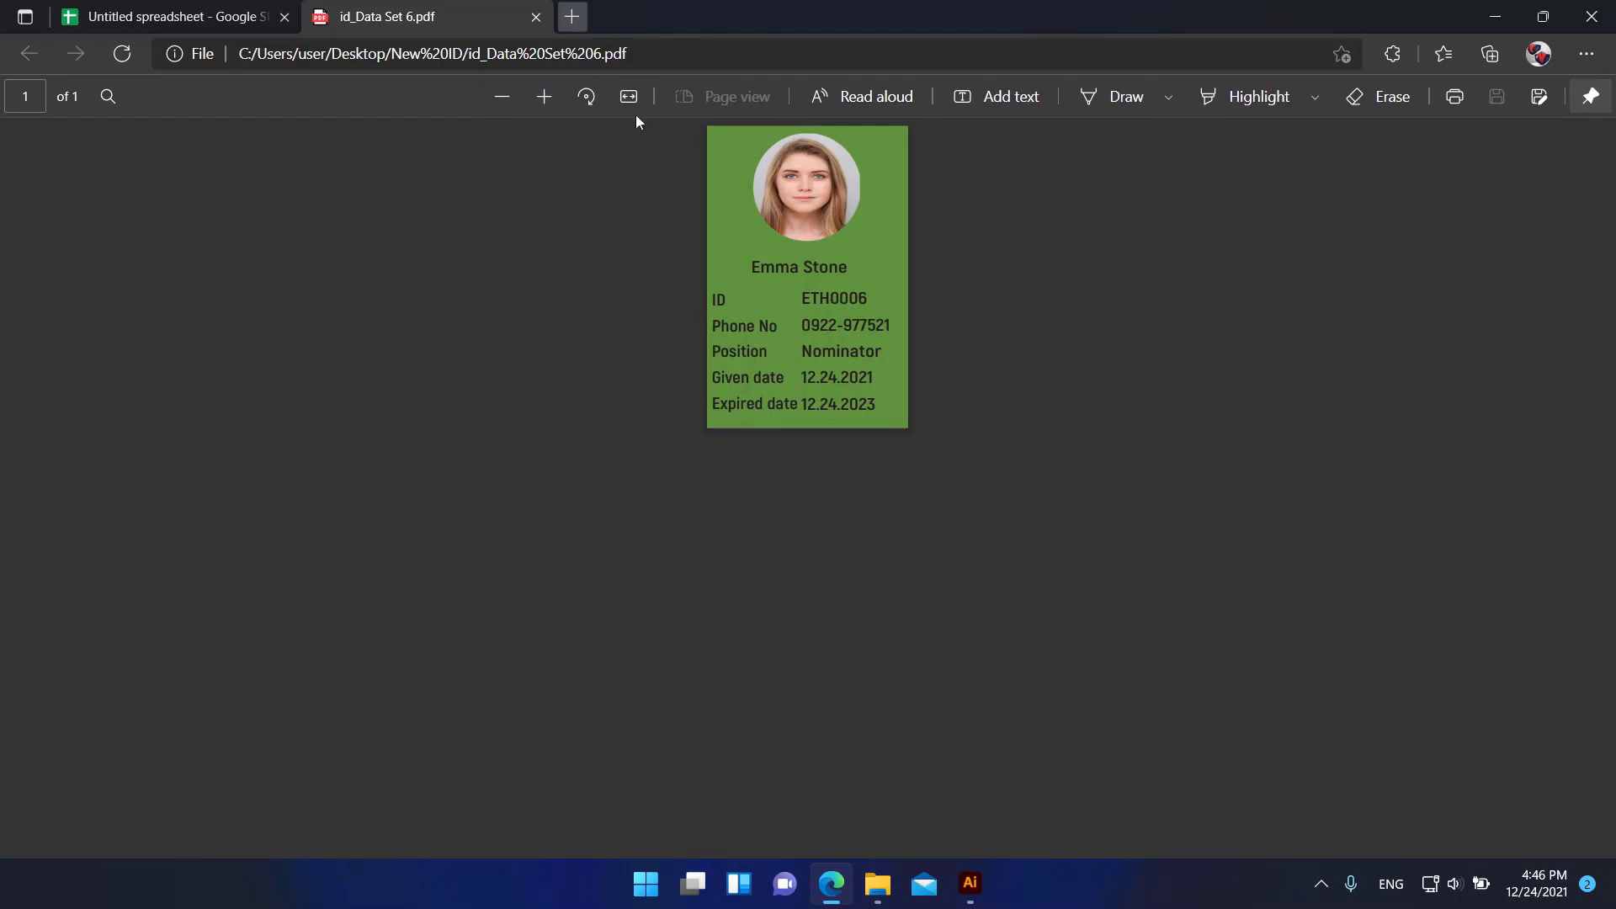
pyautogui.hotkey('ctrl', 't')
pyautogui.click(637, 51)
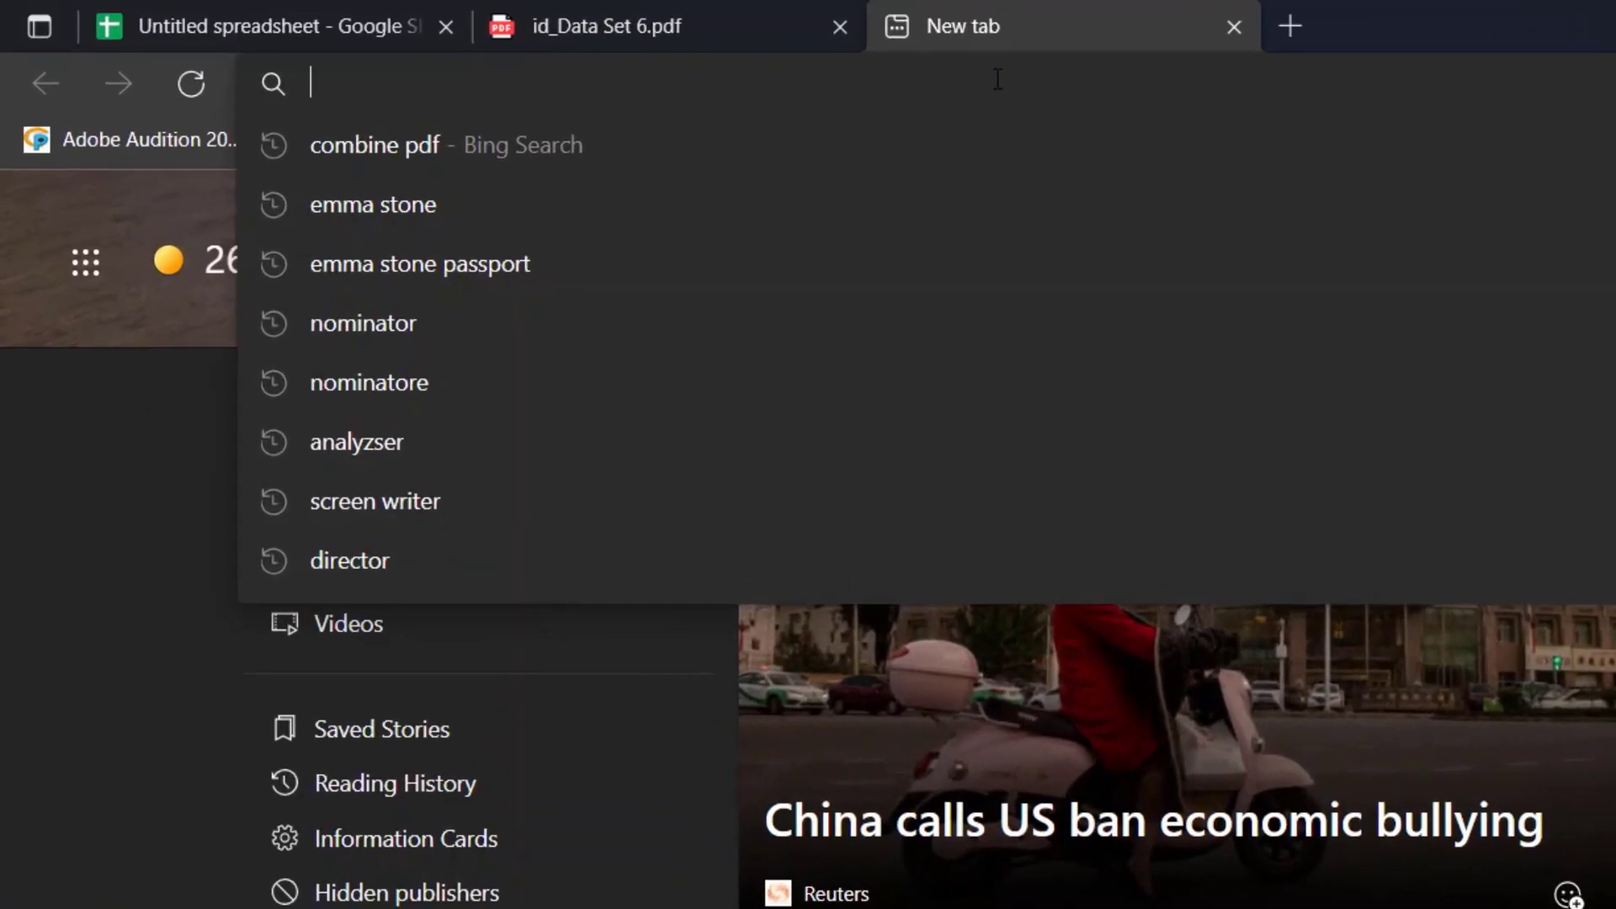
pyautogui.write('com')
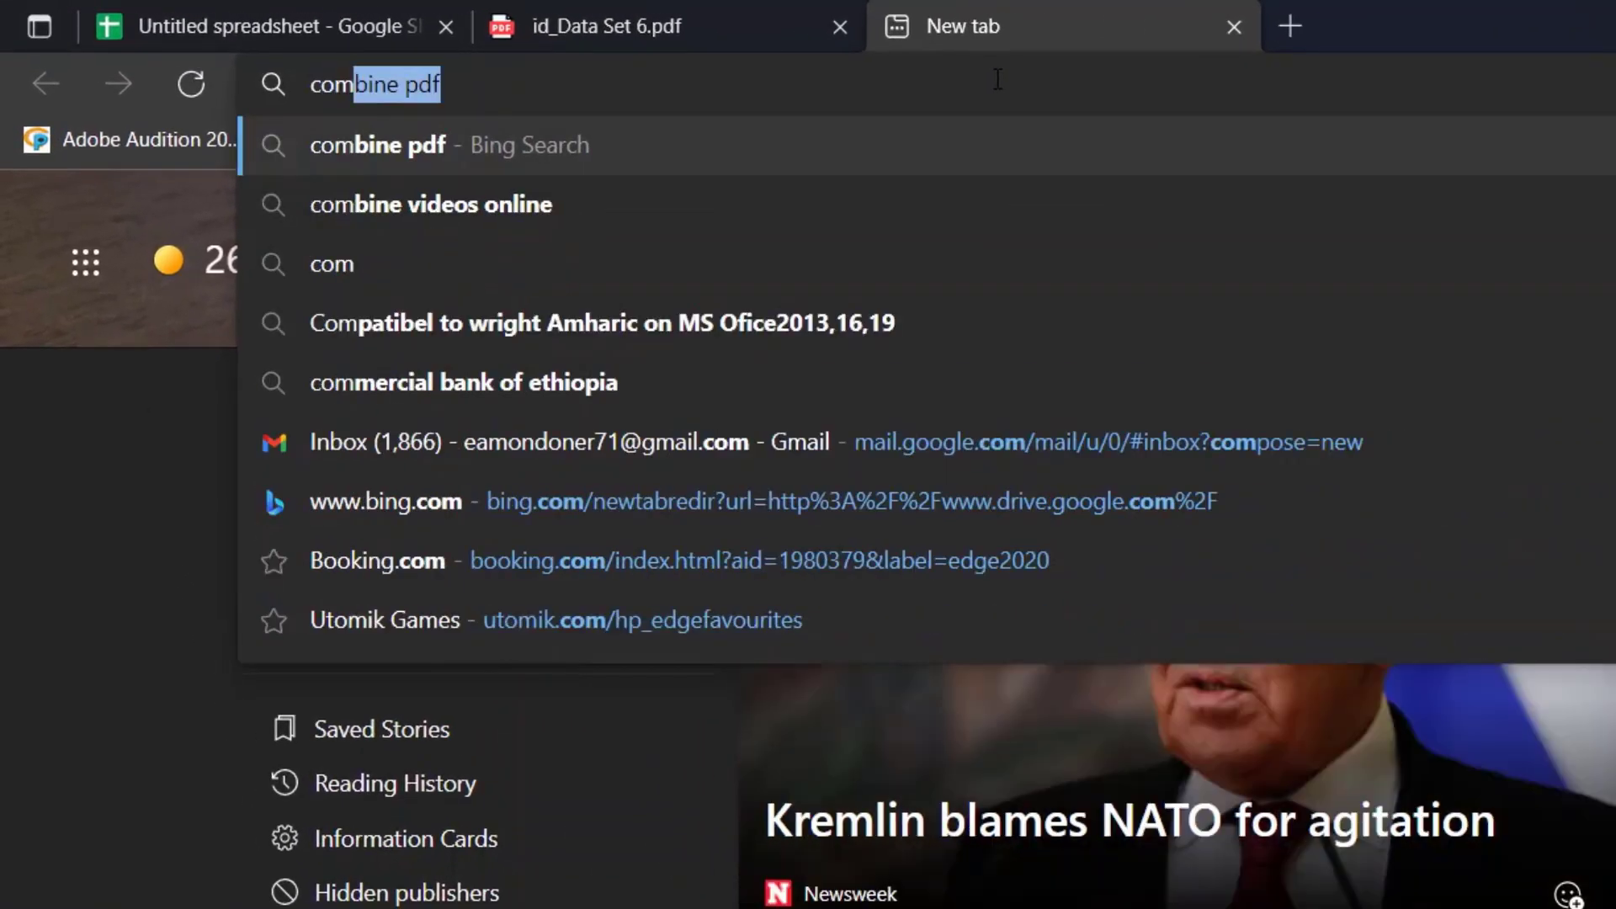
pyautogui.press('Right')
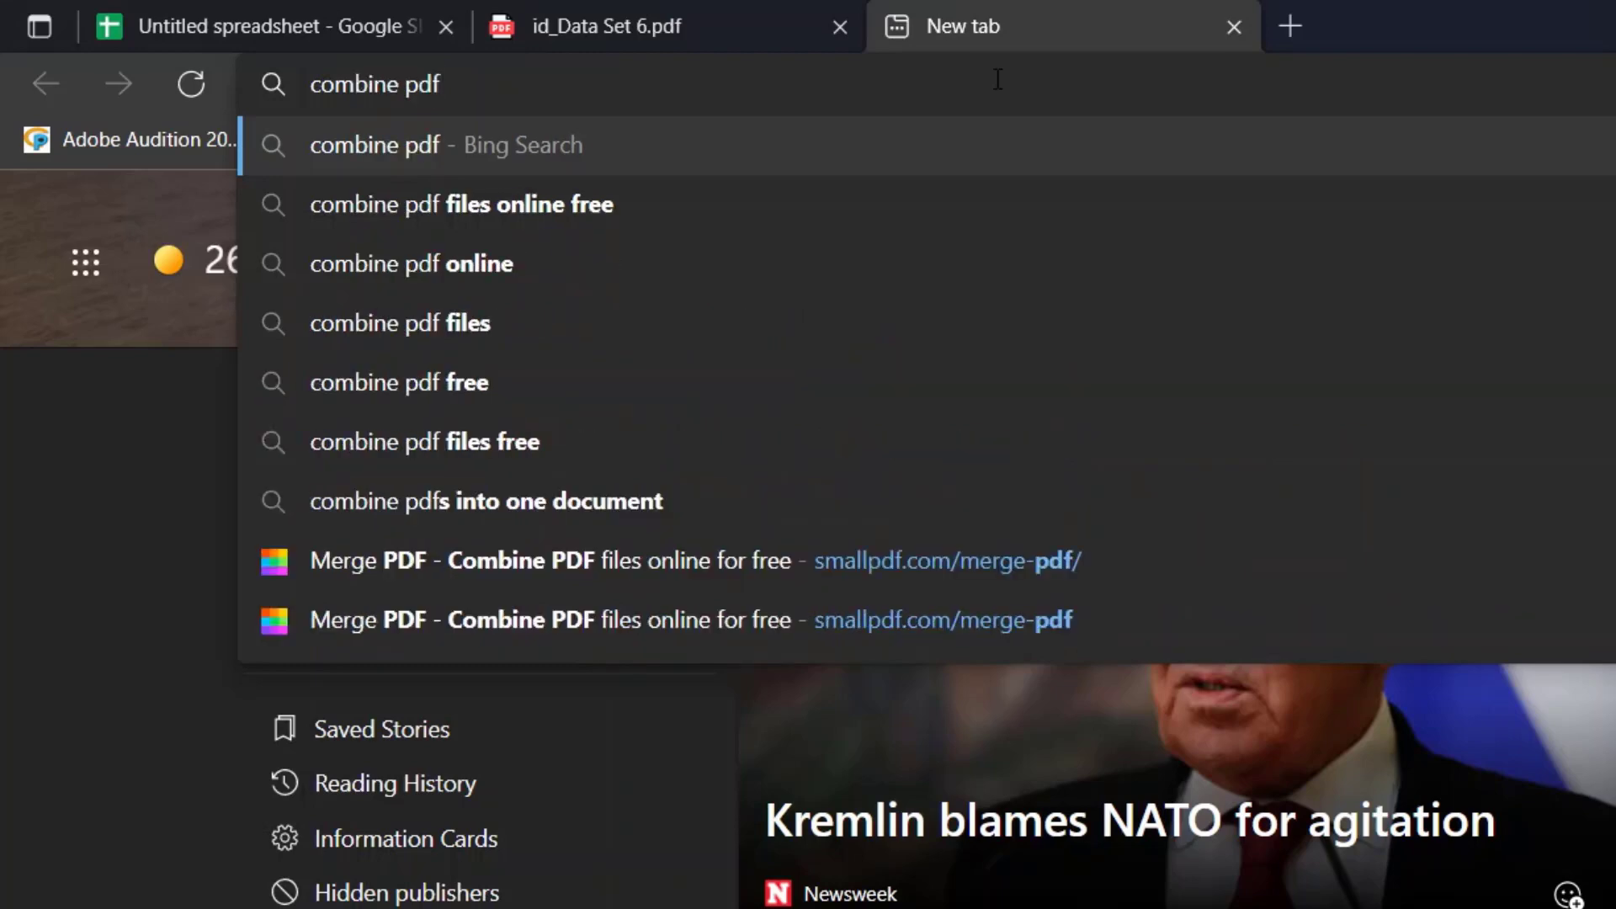
pyautogui.press('Return')
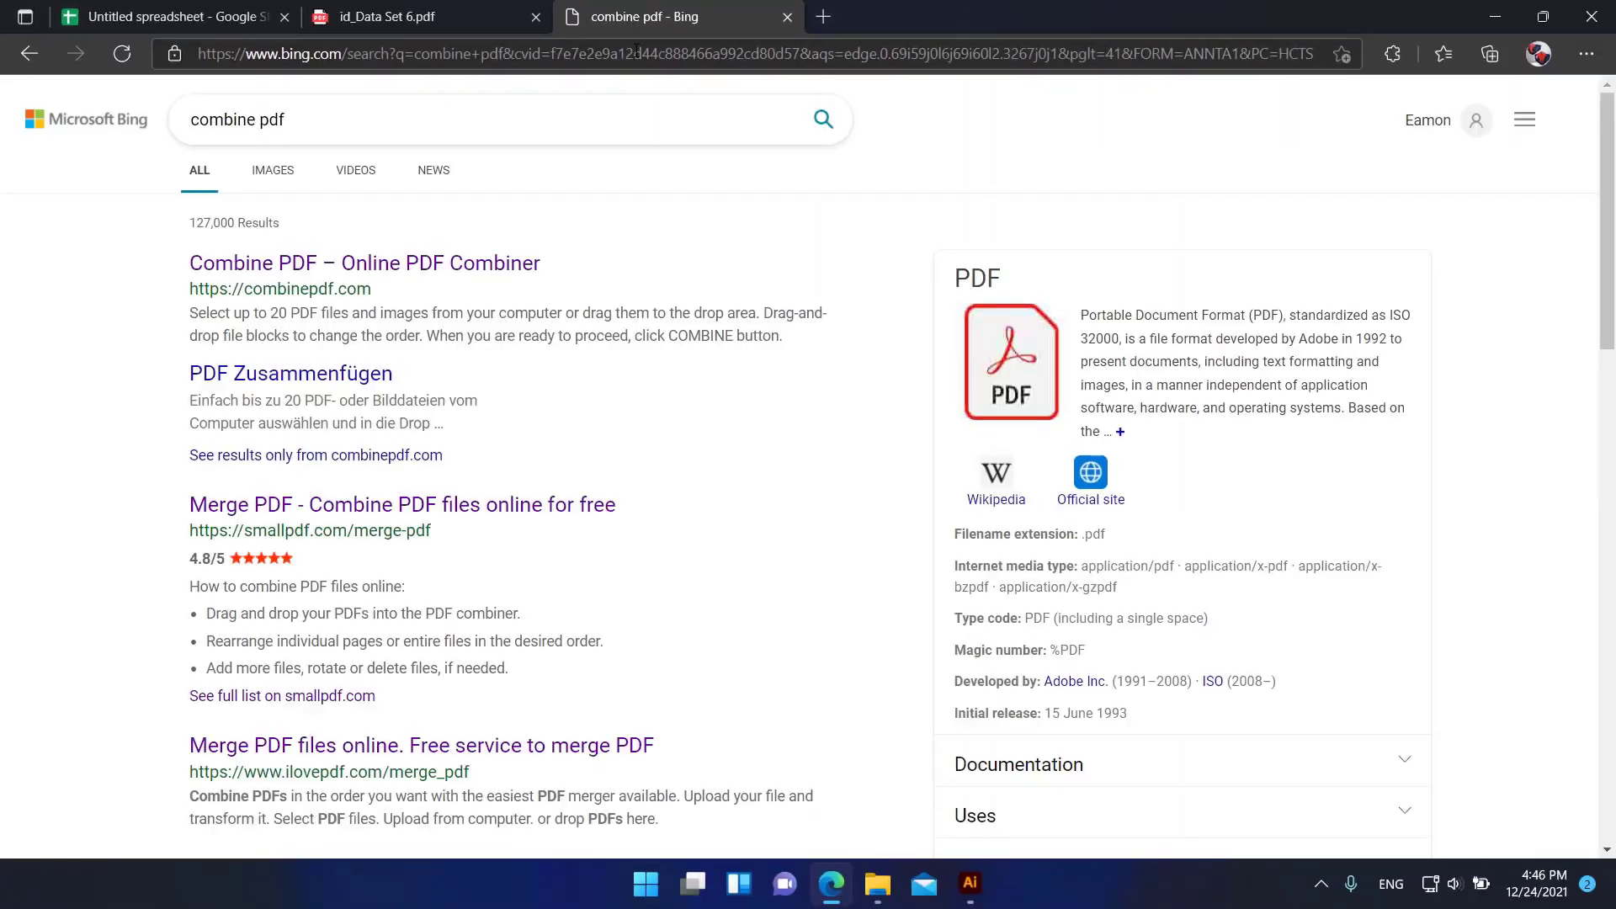
pyautogui.click(443, 270)
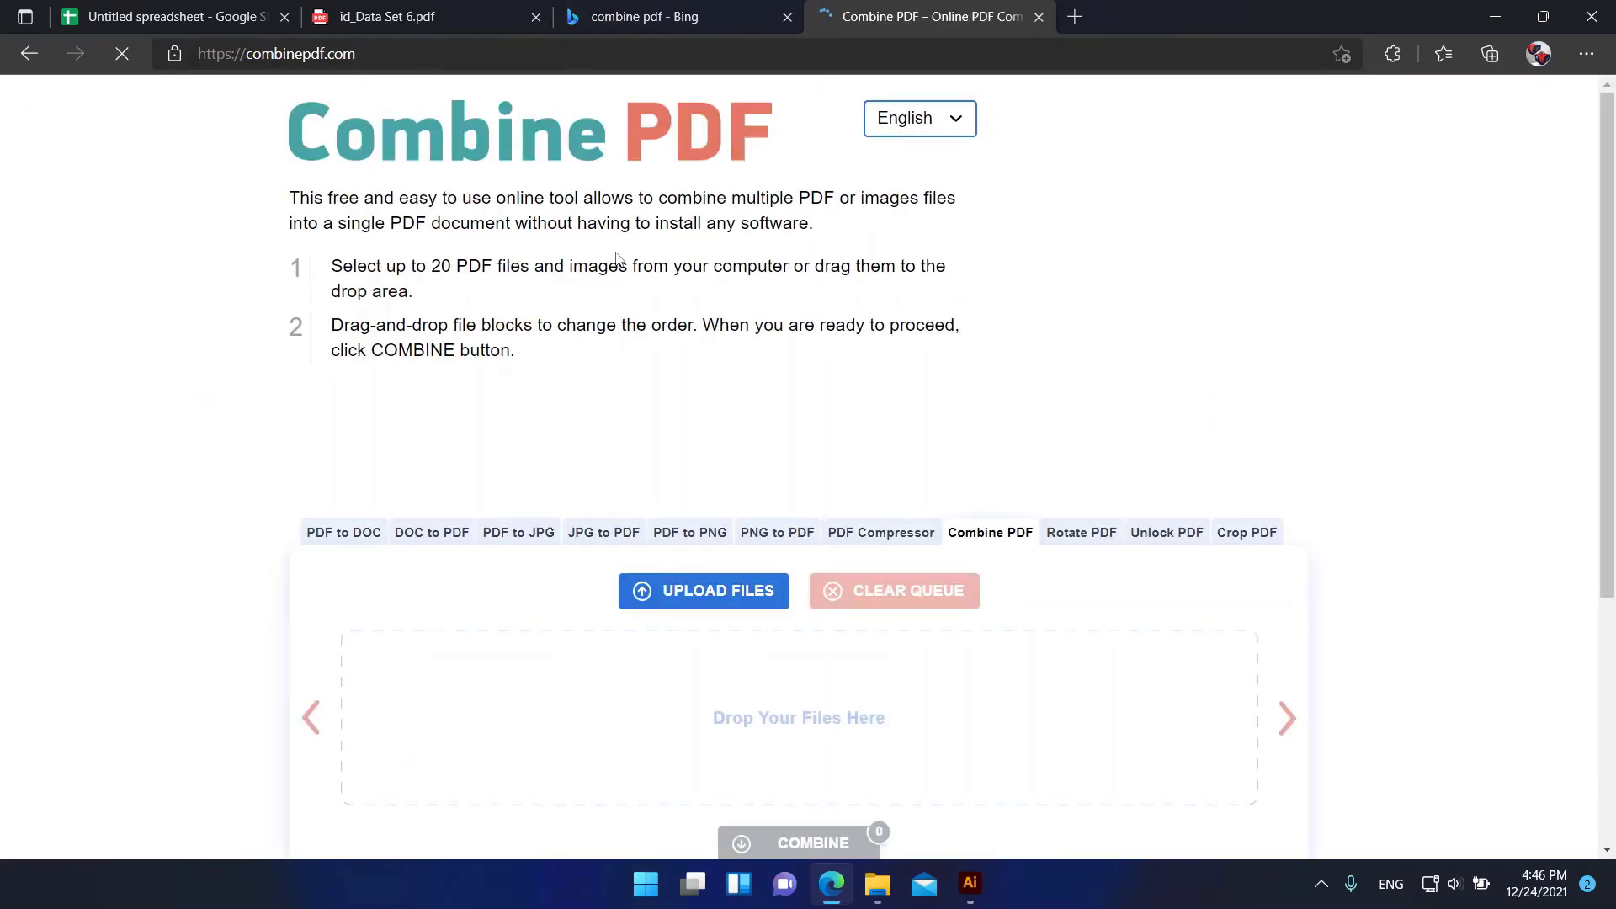
# - Upload the six PDFs, id_Data Set 1 to id_Data Set 6, from the Desktop's New ID folder to Combine PDF
pyautogui.click(742, 606)
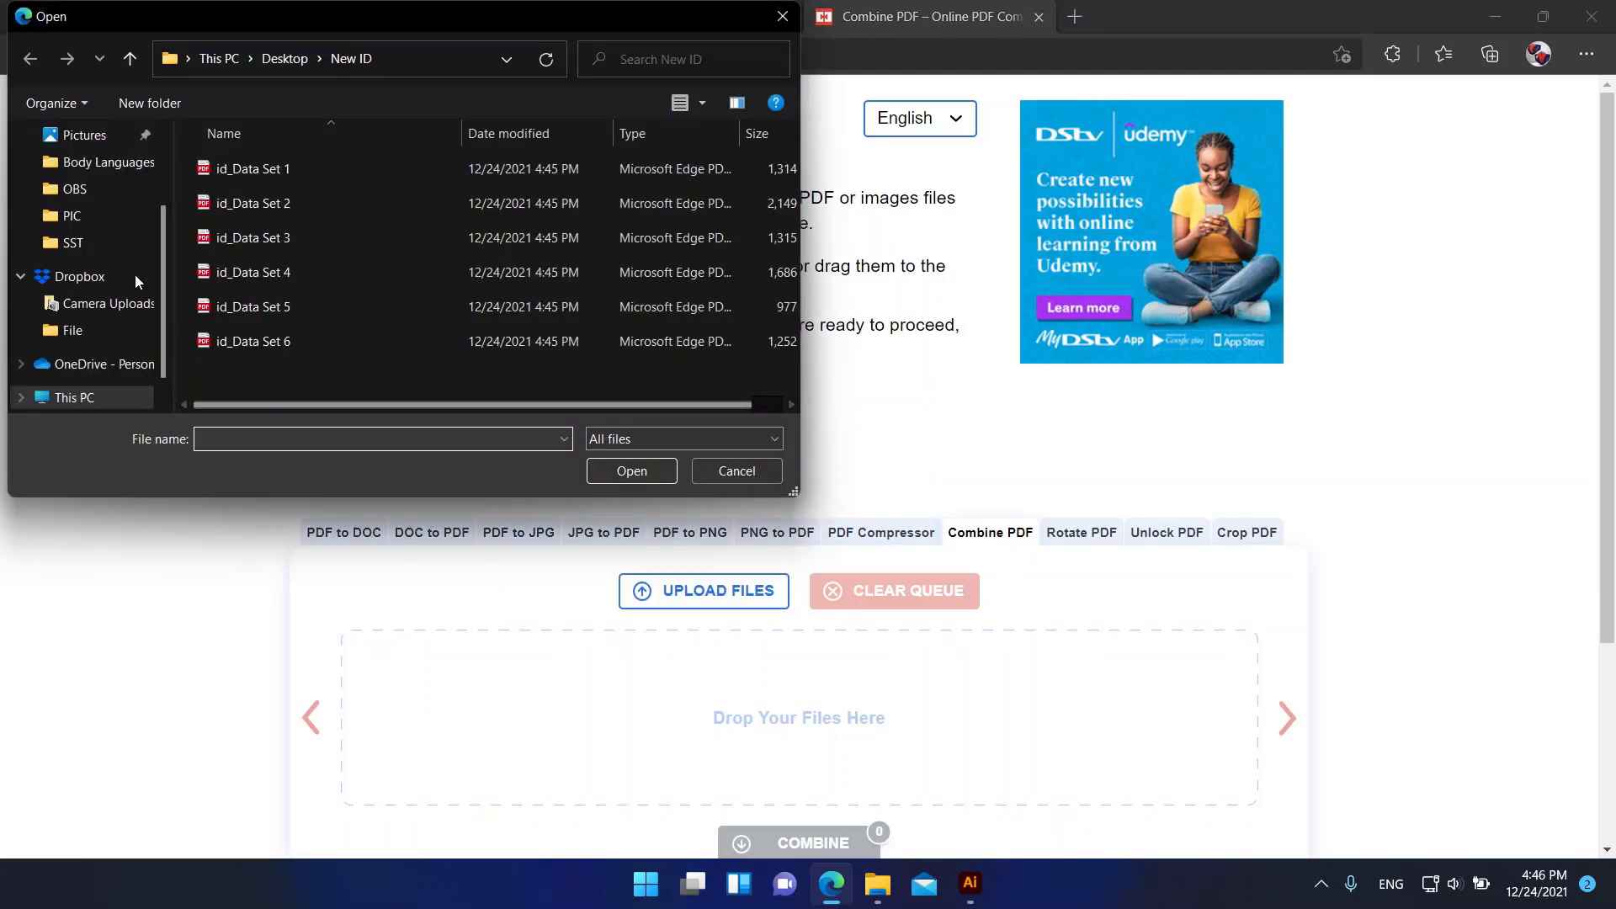
pyautogui.scroll(2, 164, 140)
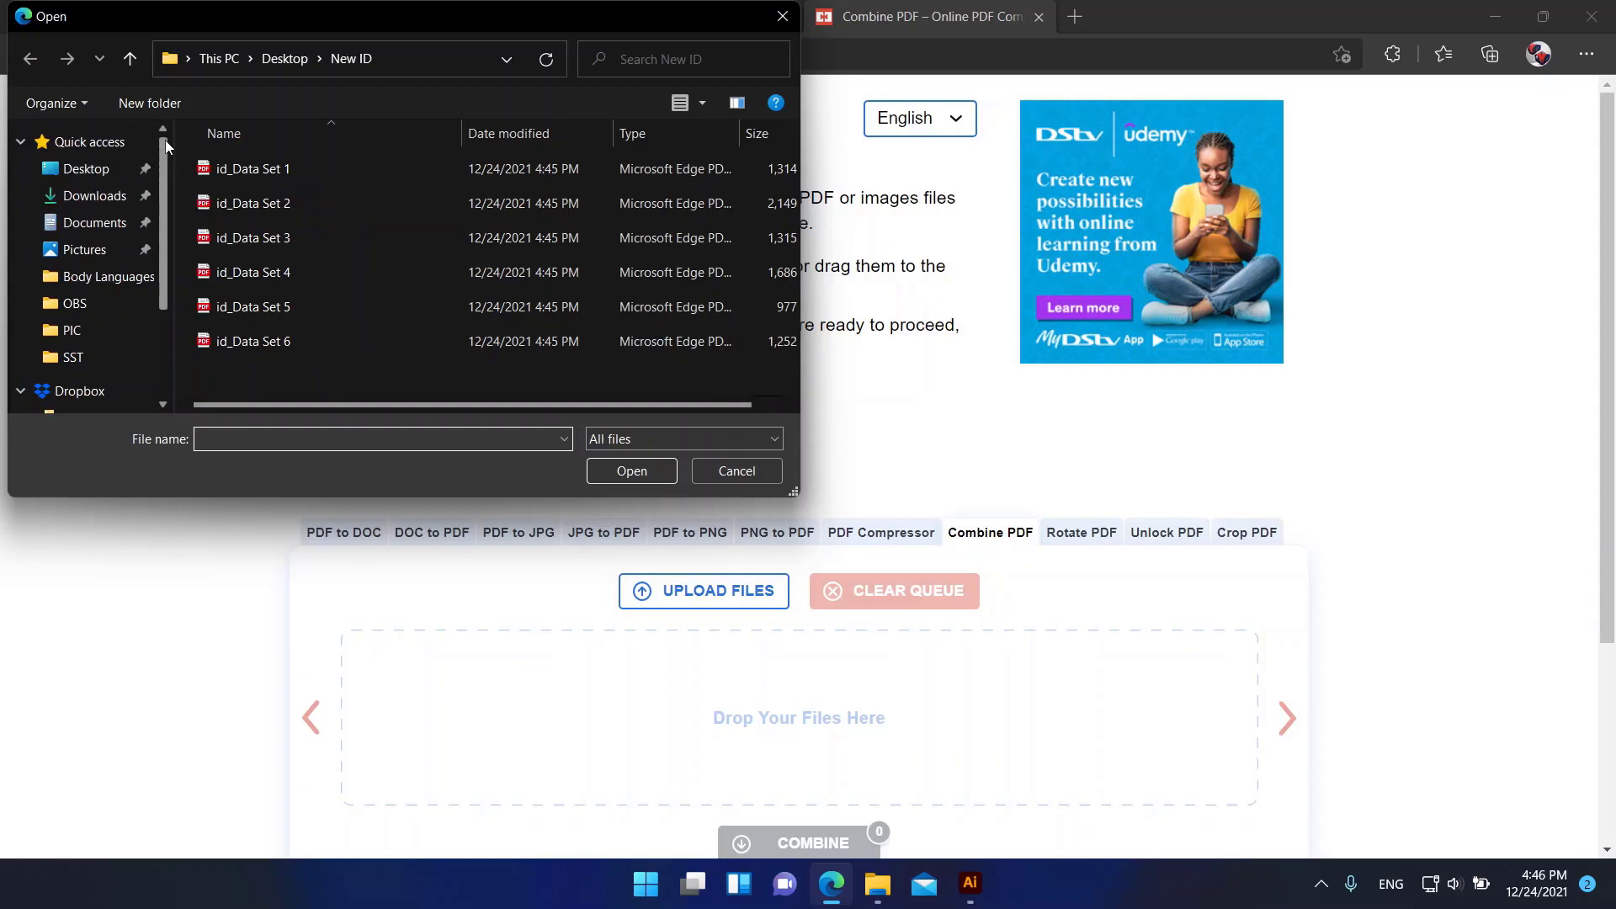
pyautogui.click(97, 173)
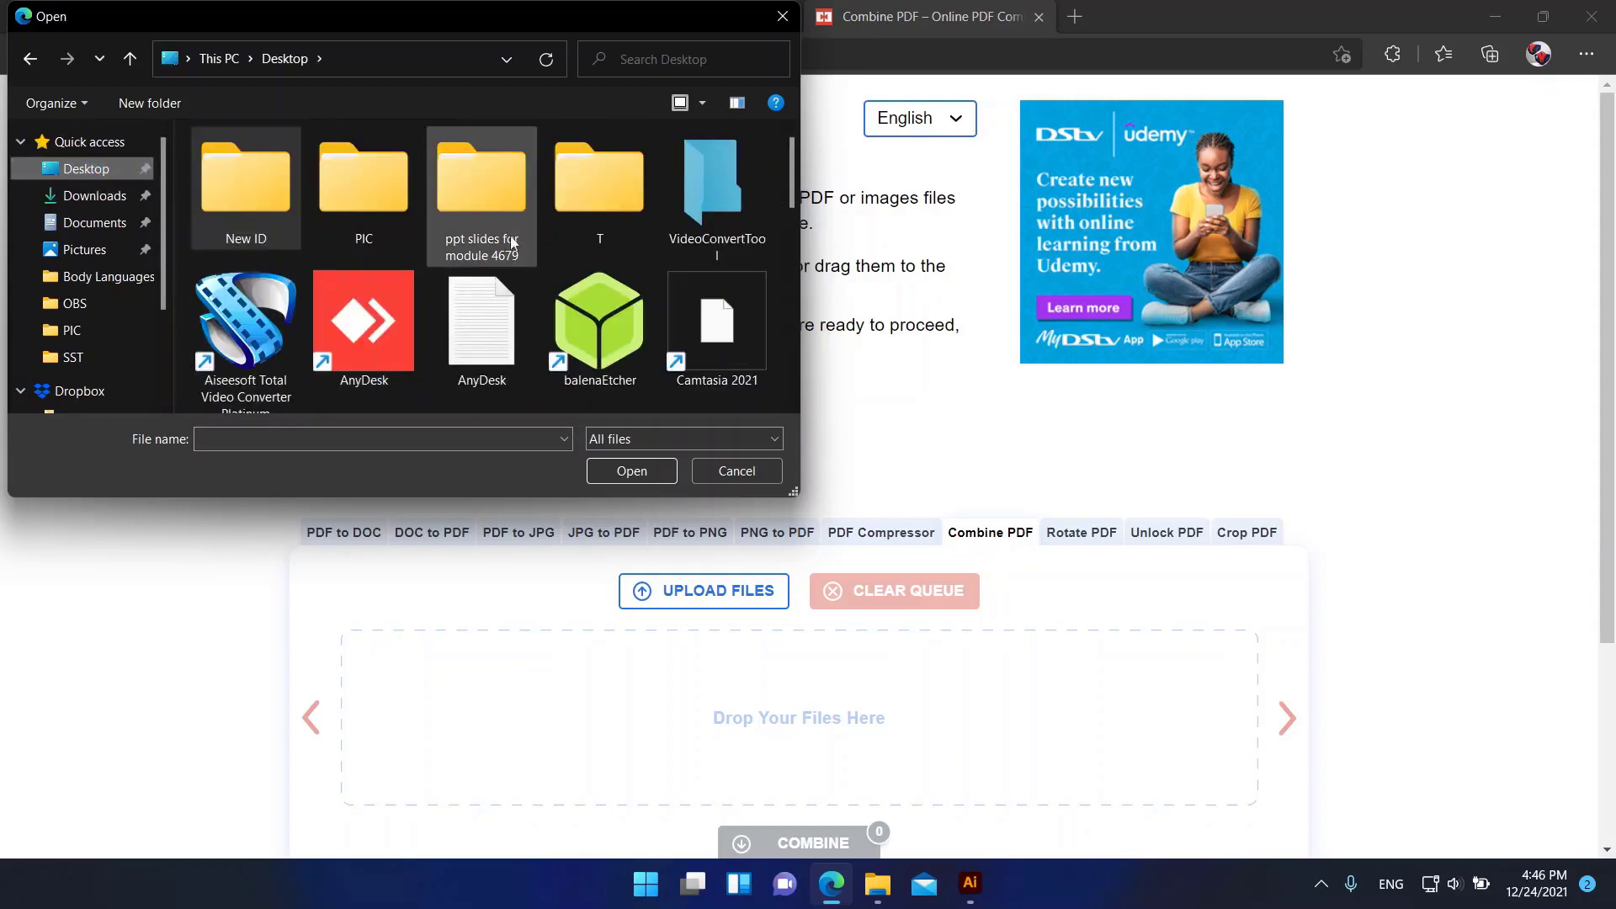
pyautogui.doubleClick(239, 210)
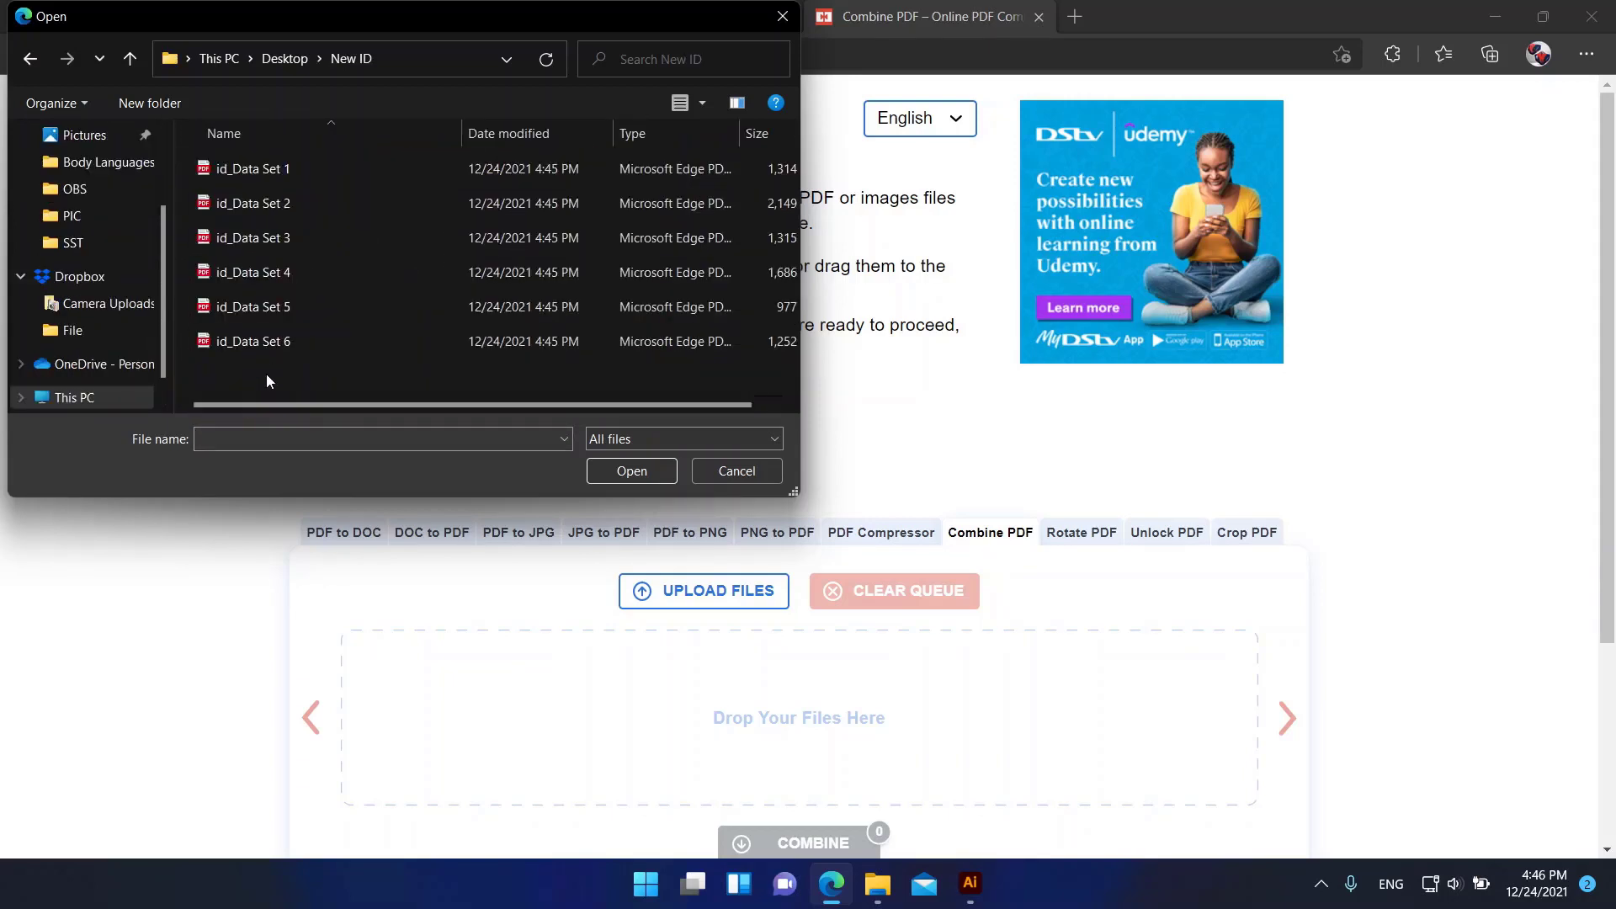
pyautogui.moveTo(266, 373); pyautogui.dragTo(271, 172)
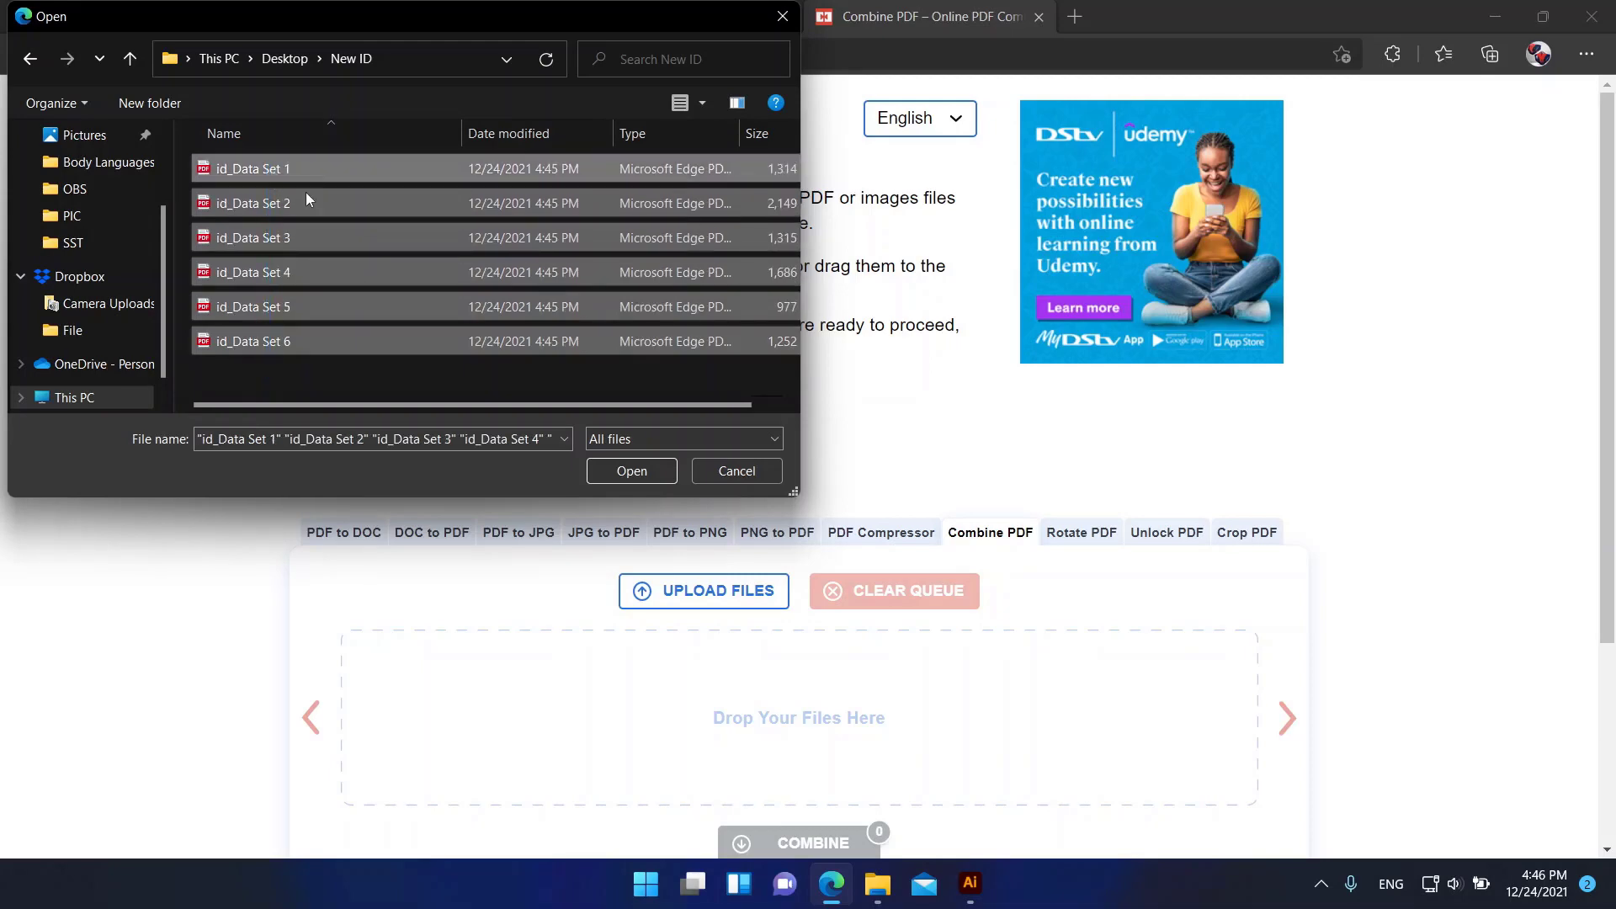
pyautogui.click(629, 473)
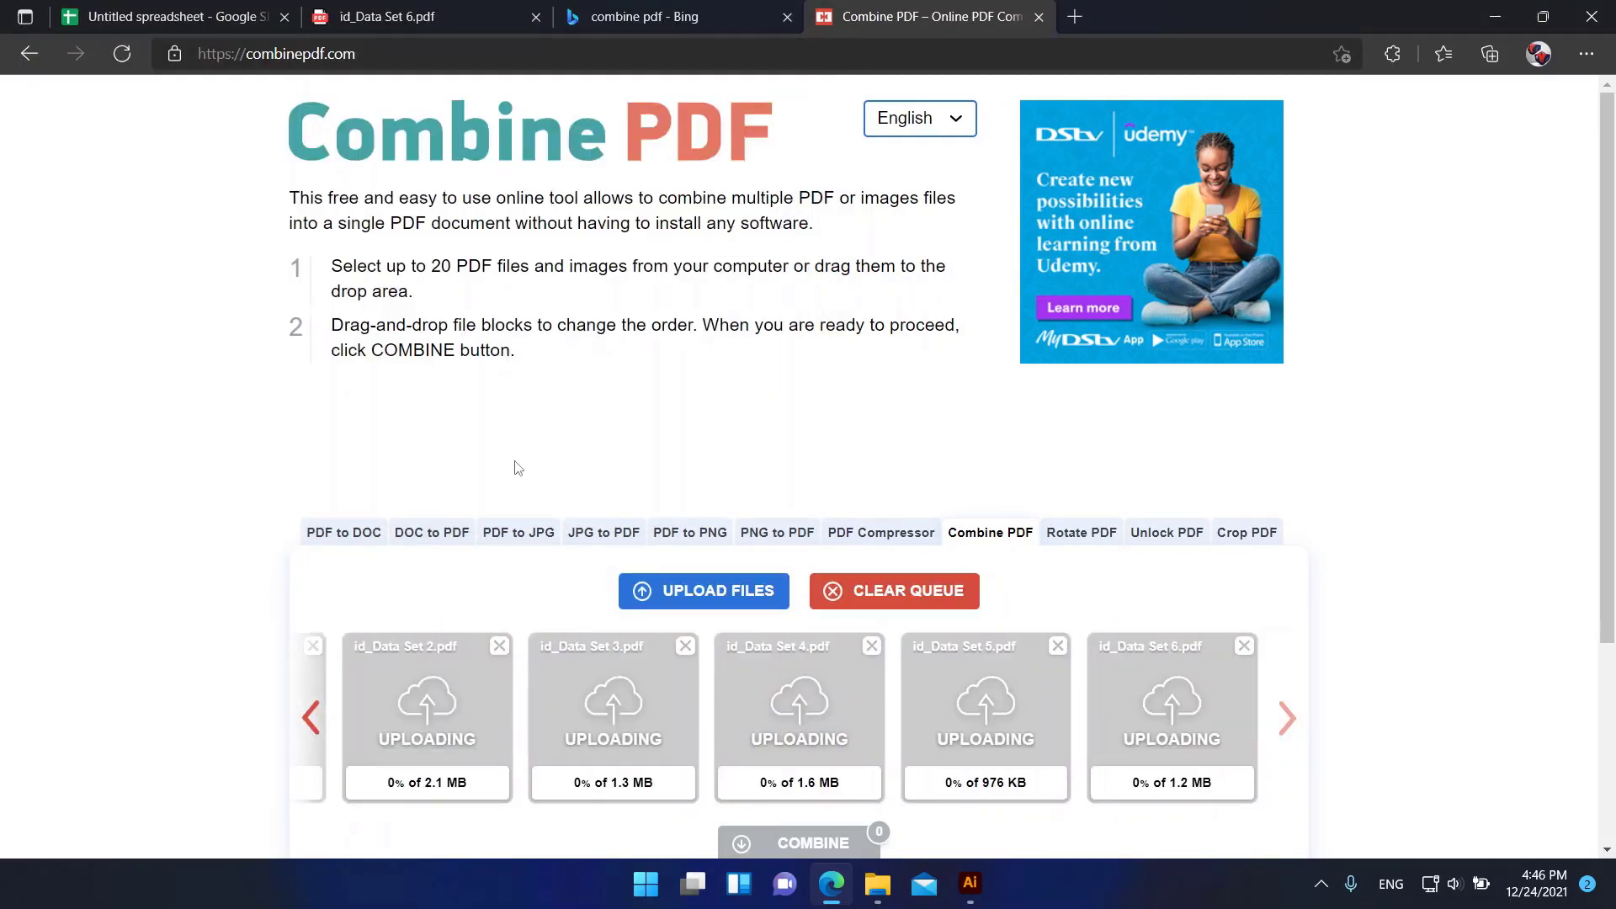
# - Combine the uploaded PDFs, download the result as combinepdf_2.pdf and open it
pyautogui.scroll(-3, 611, 633)
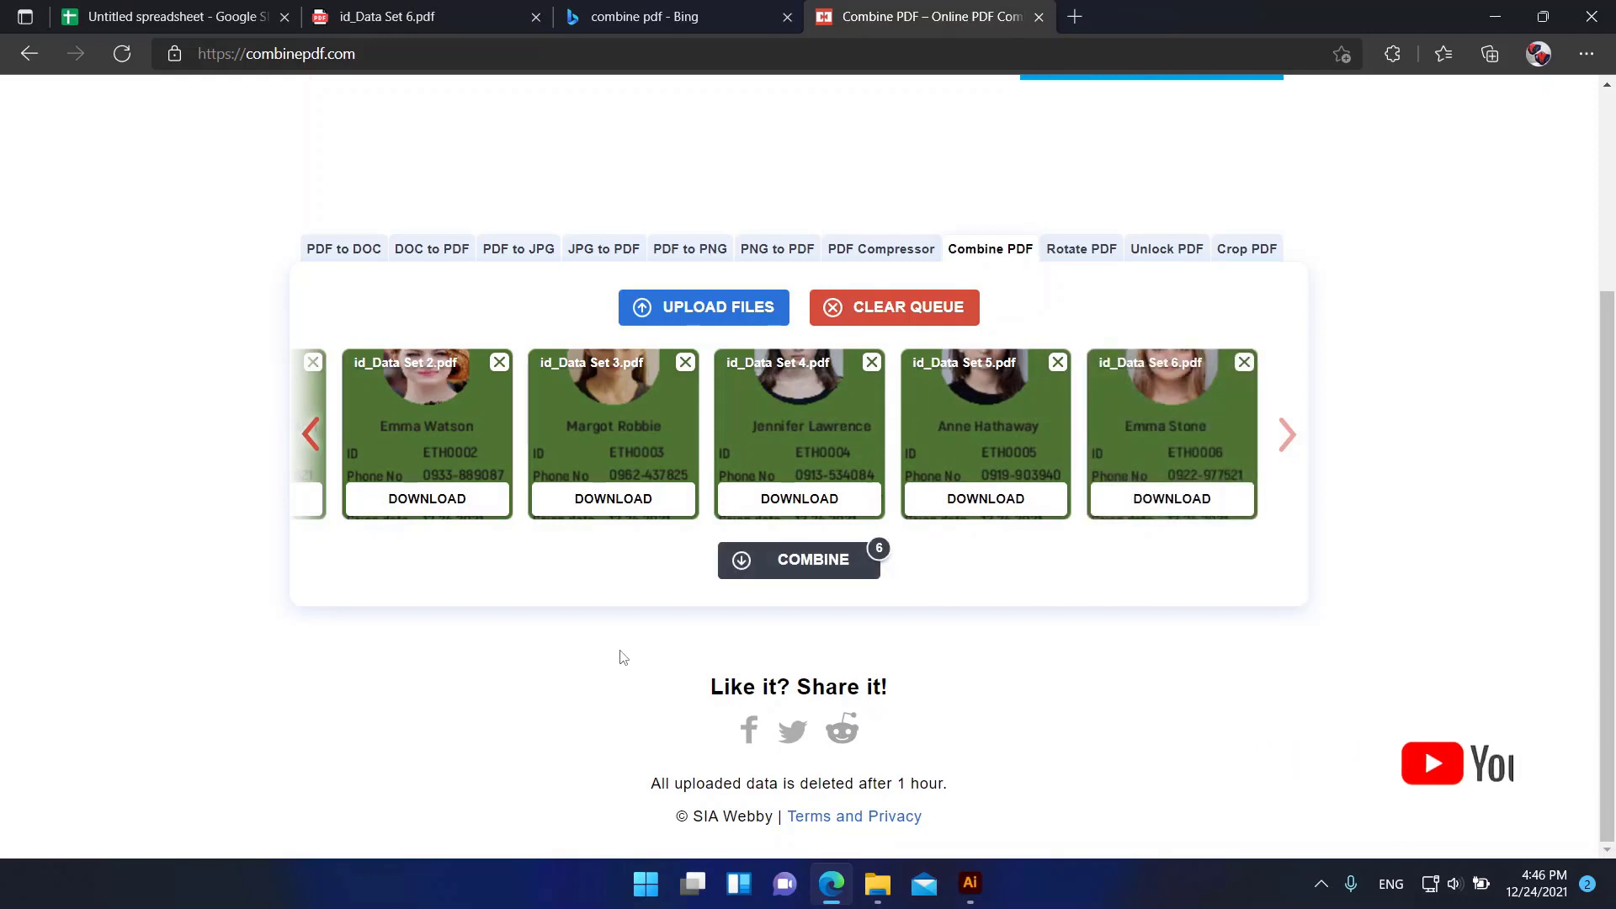
pyautogui.click(798, 565)
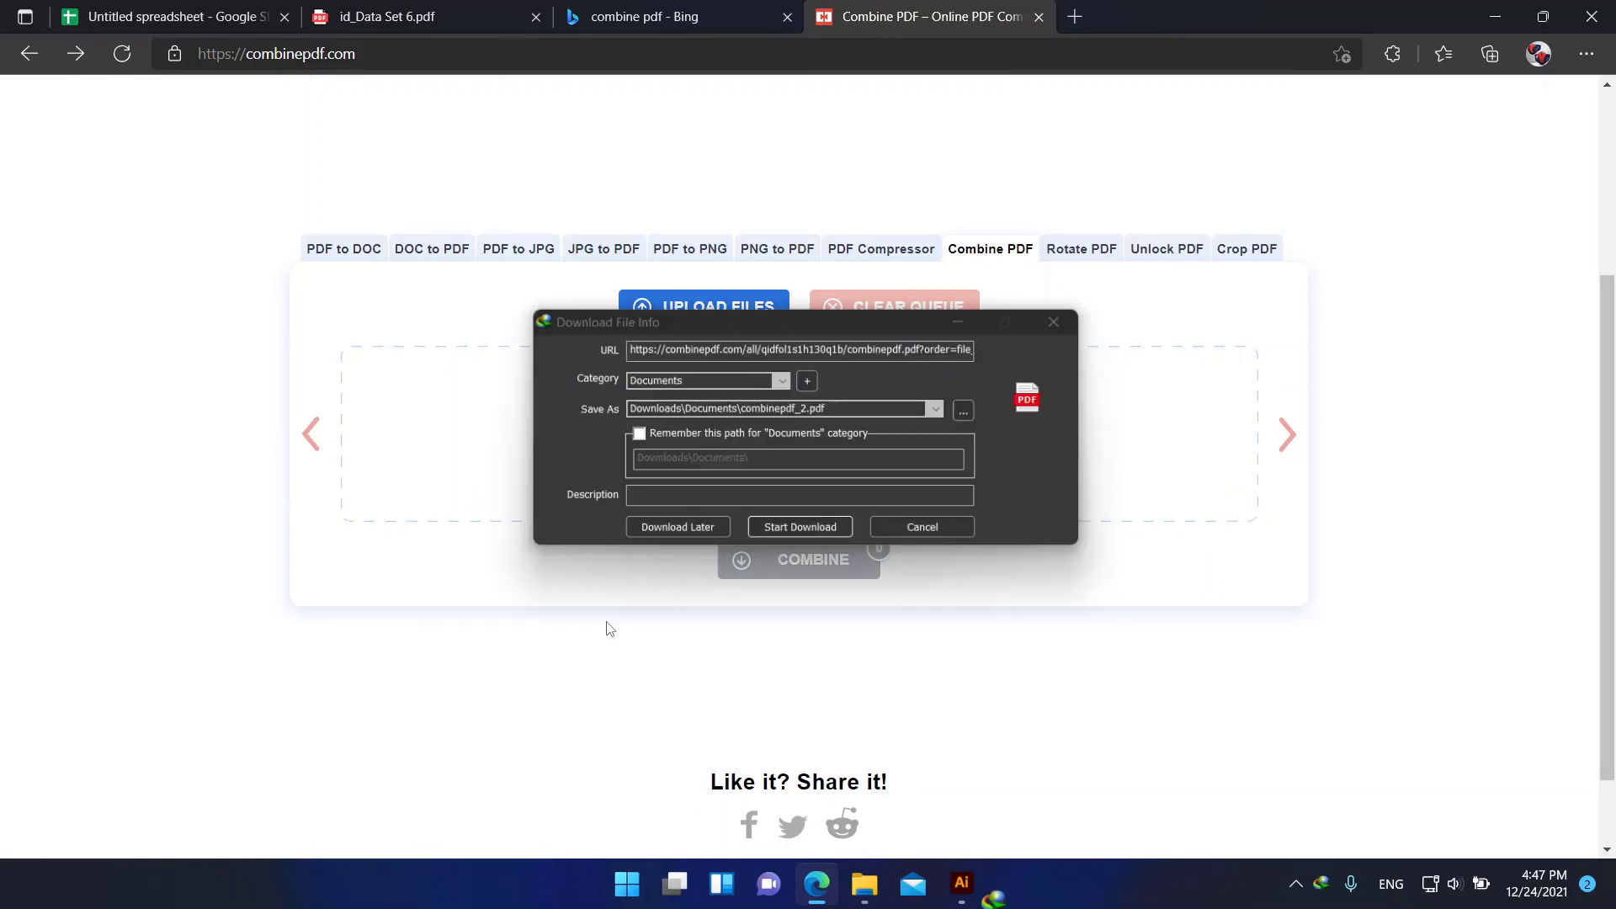
pyautogui.click(802, 530)
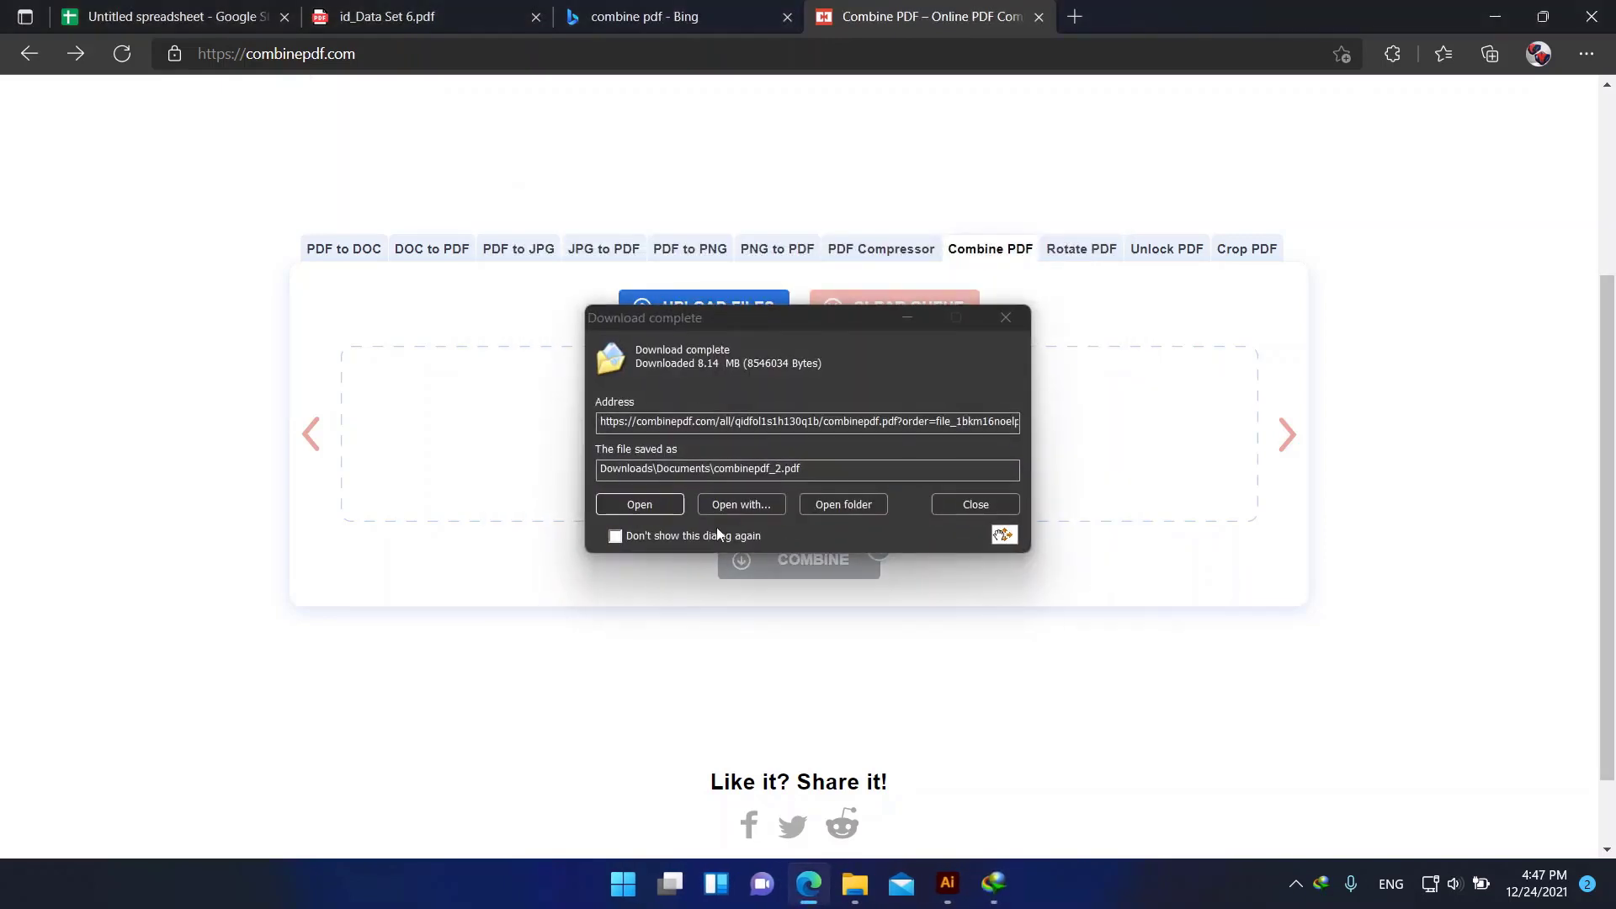
pyautogui.click(648, 507)
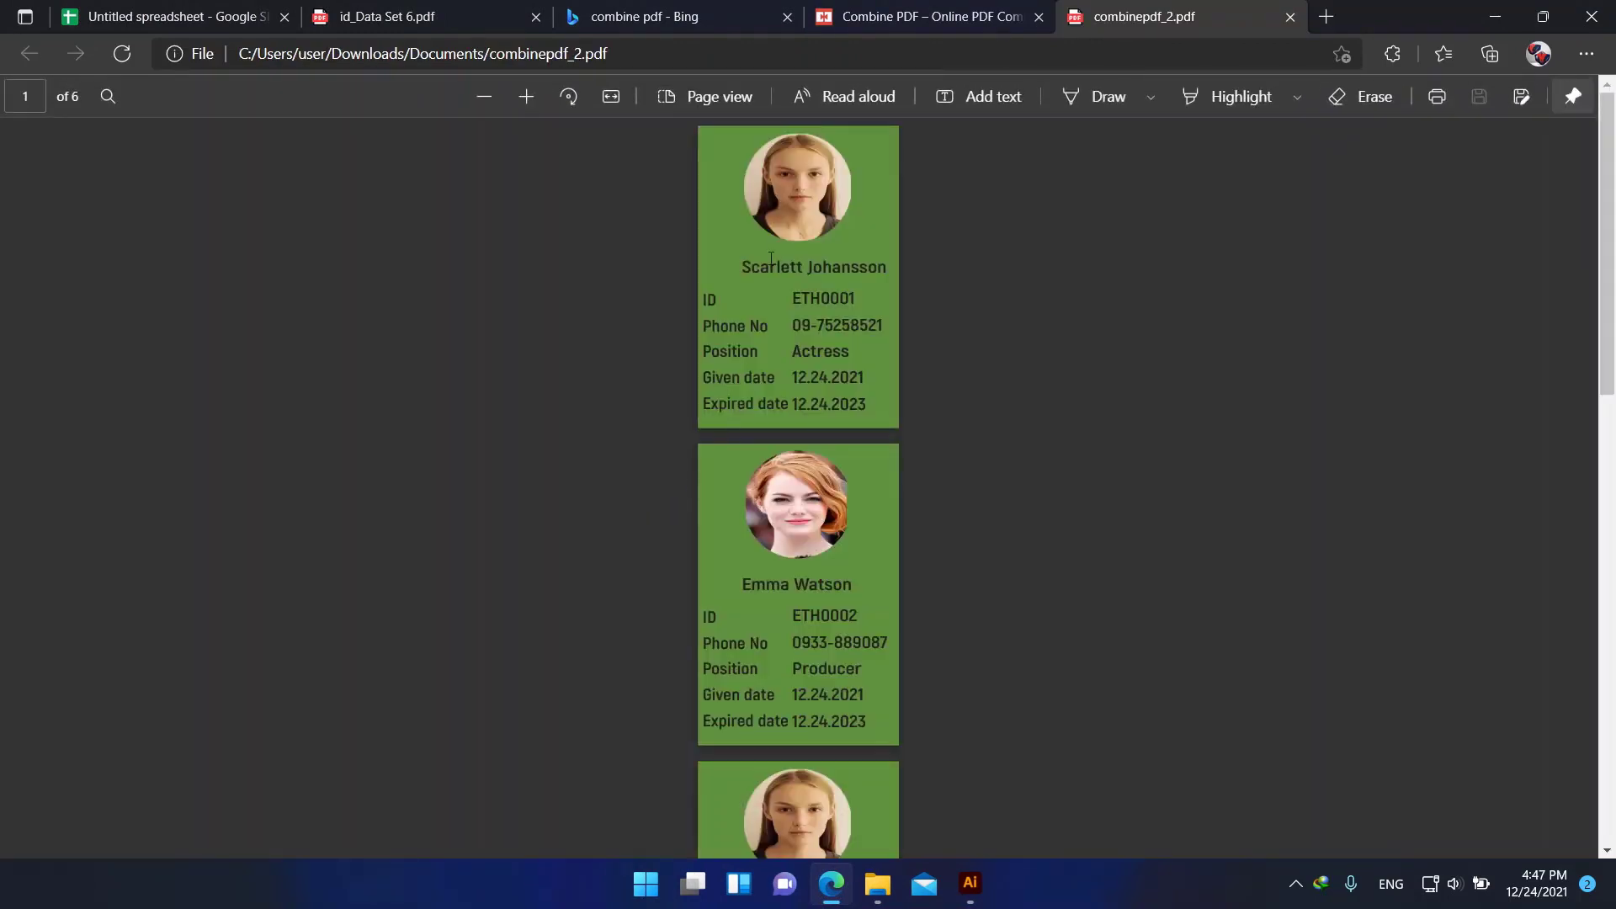
# - Look through the ID cards in the combined PDF and open its print settings
pyautogui.scroll(-15, 772, 404)
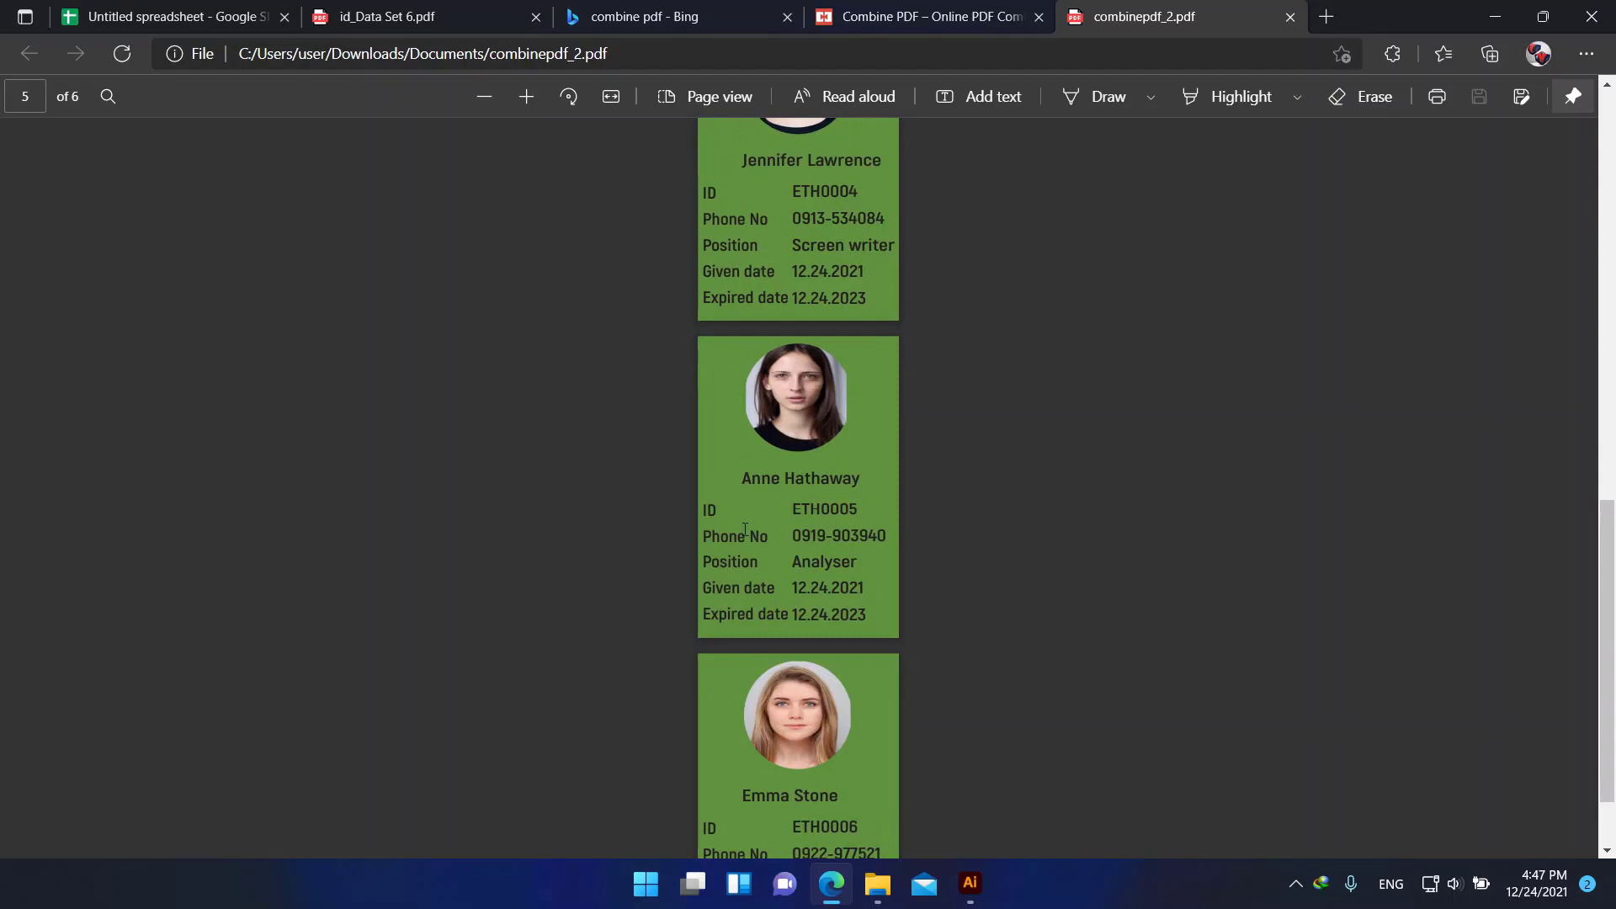
pyautogui.scroll(15, 845, 421)
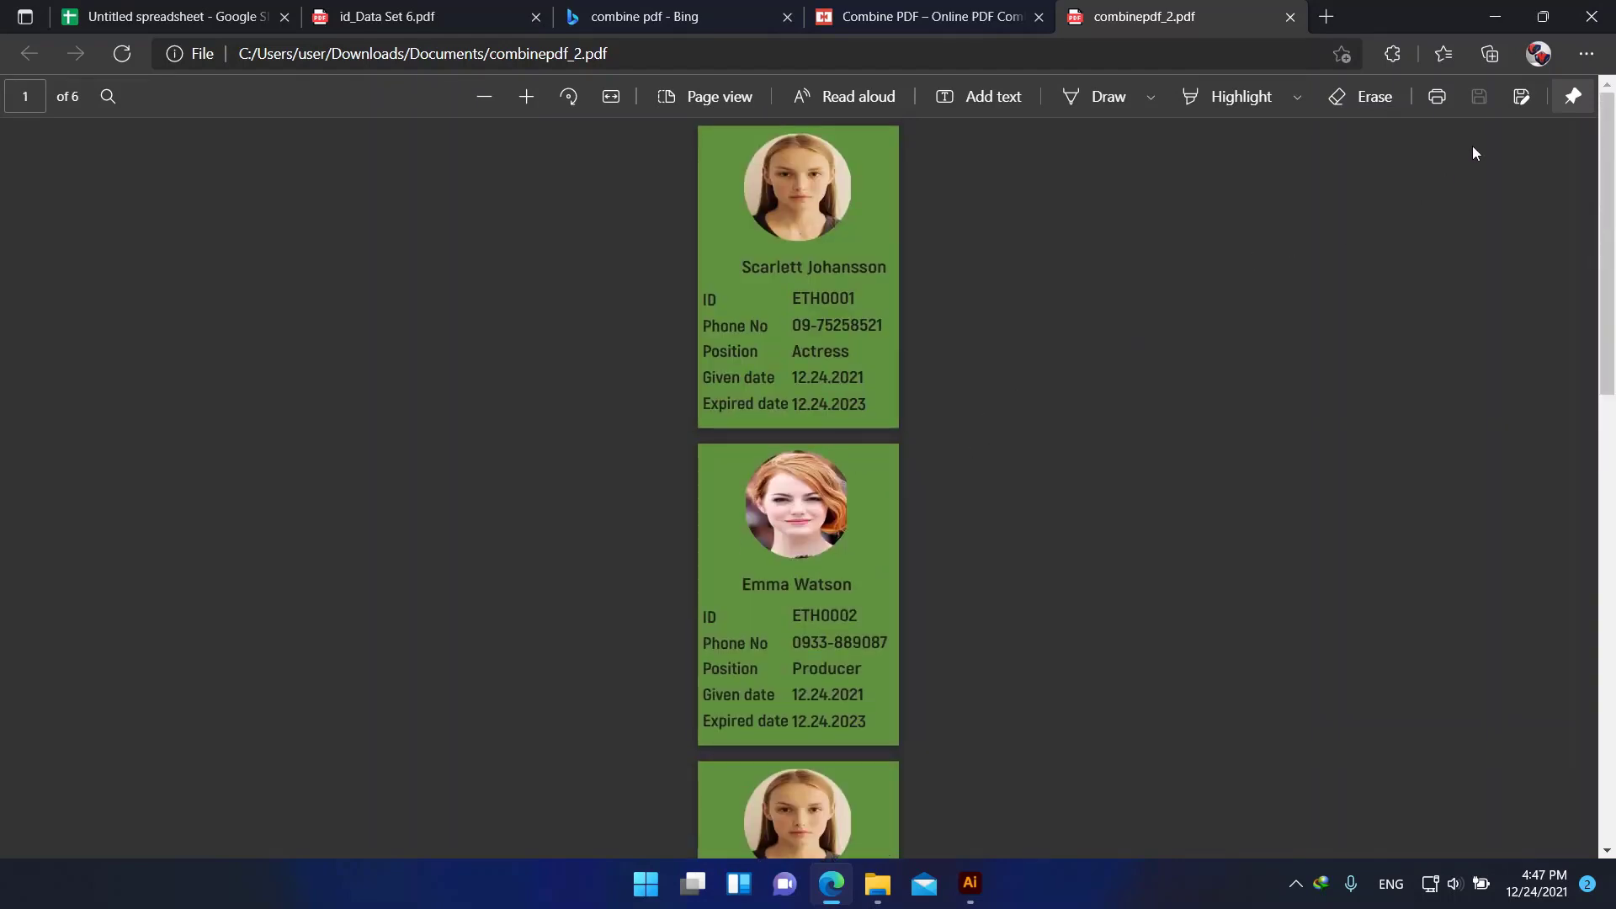
pyautogui.click(1437, 98)
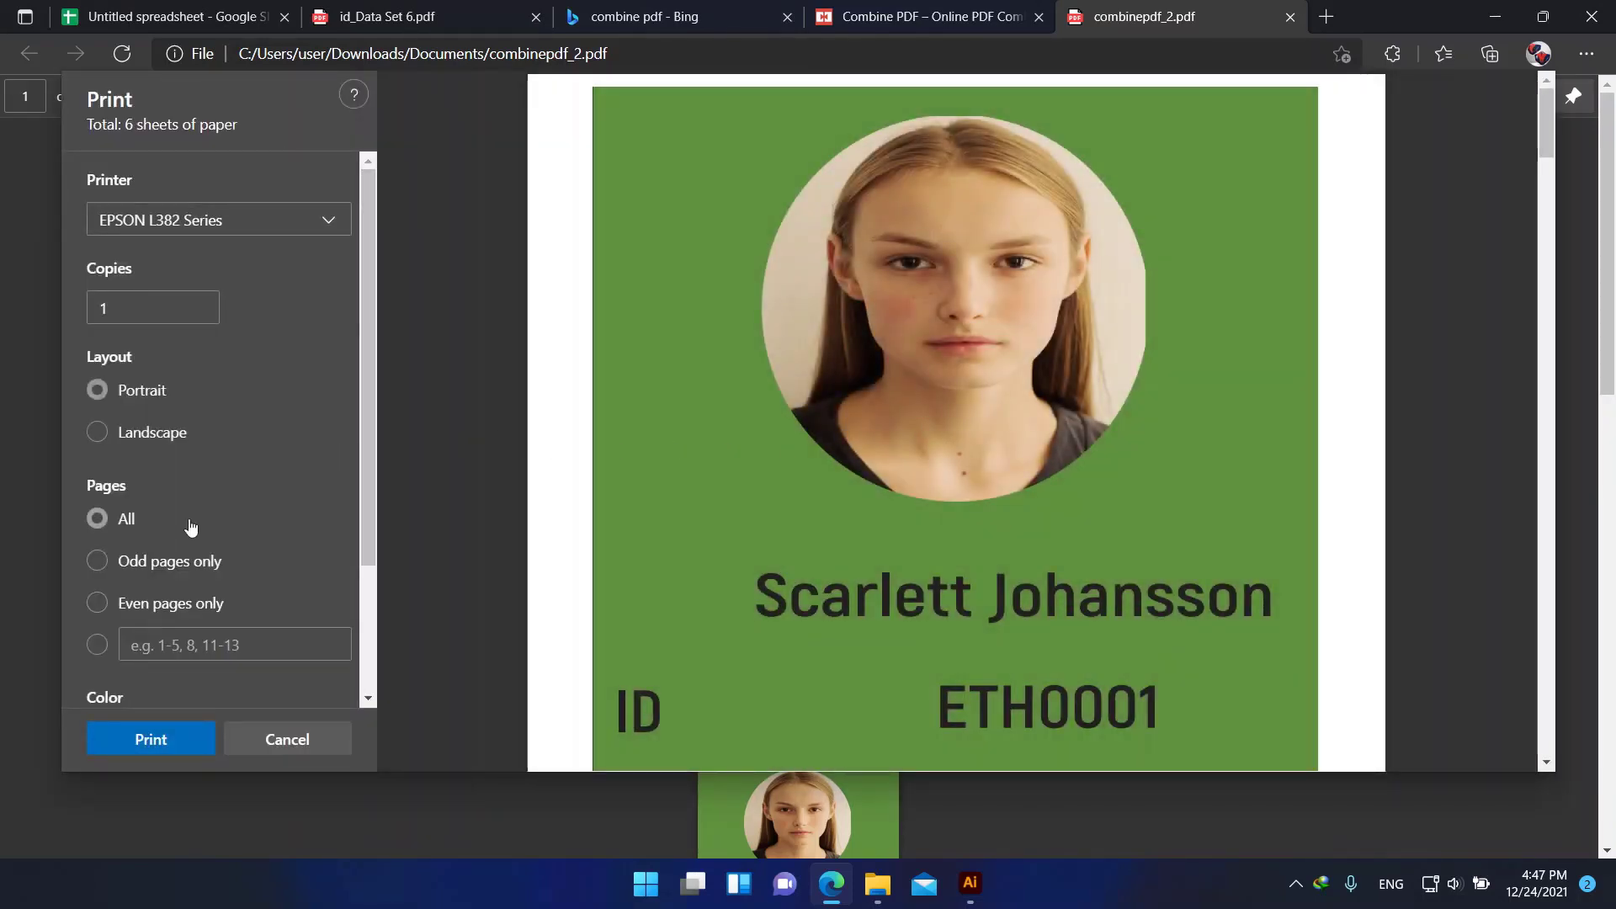
pyautogui.scroll(-3, 188, 521)
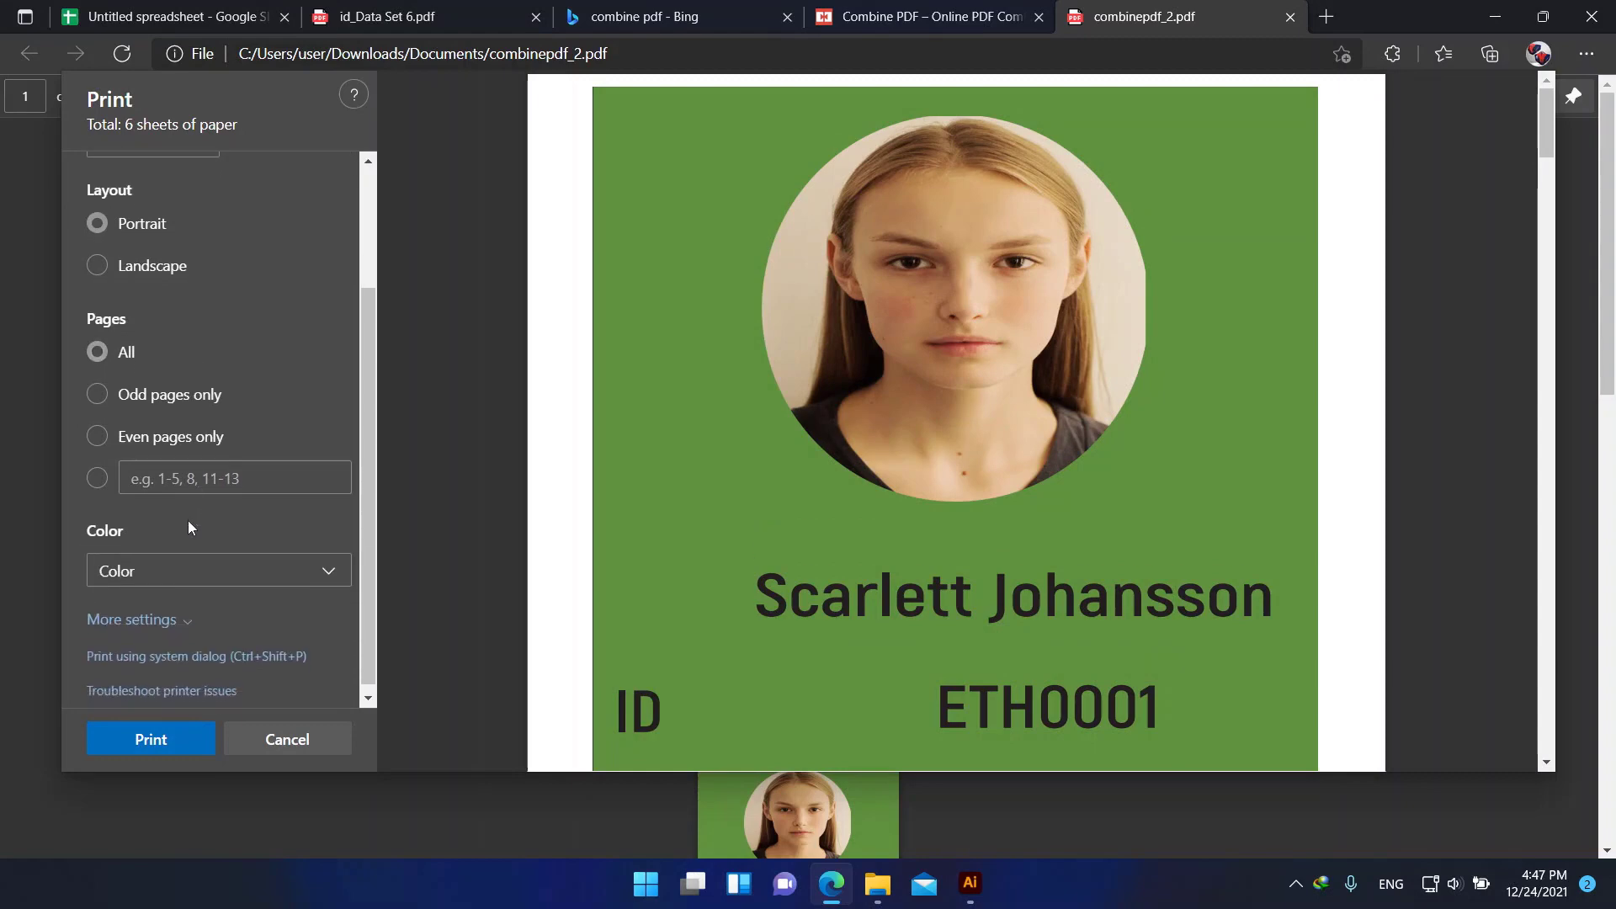
# - Preview the cards with the Black and white print option and set the color option back to Color
pyautogui.click(192, 570)
pyautogui.click(202, 633)
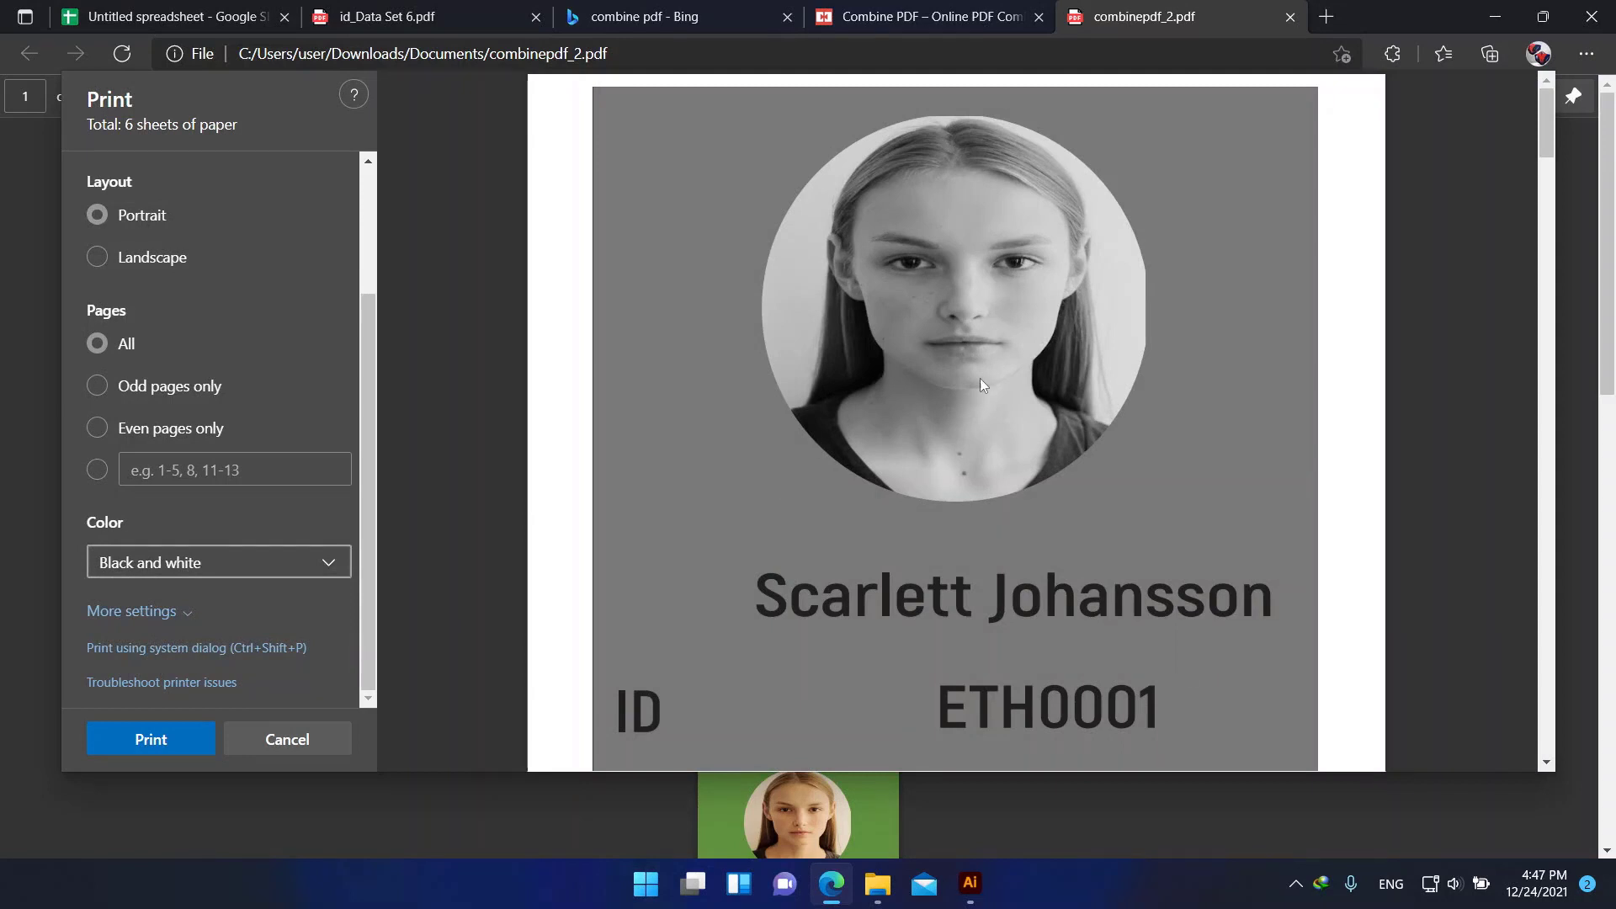
pyautogui.click(237, 563)
pyautogui.click(162, 604)
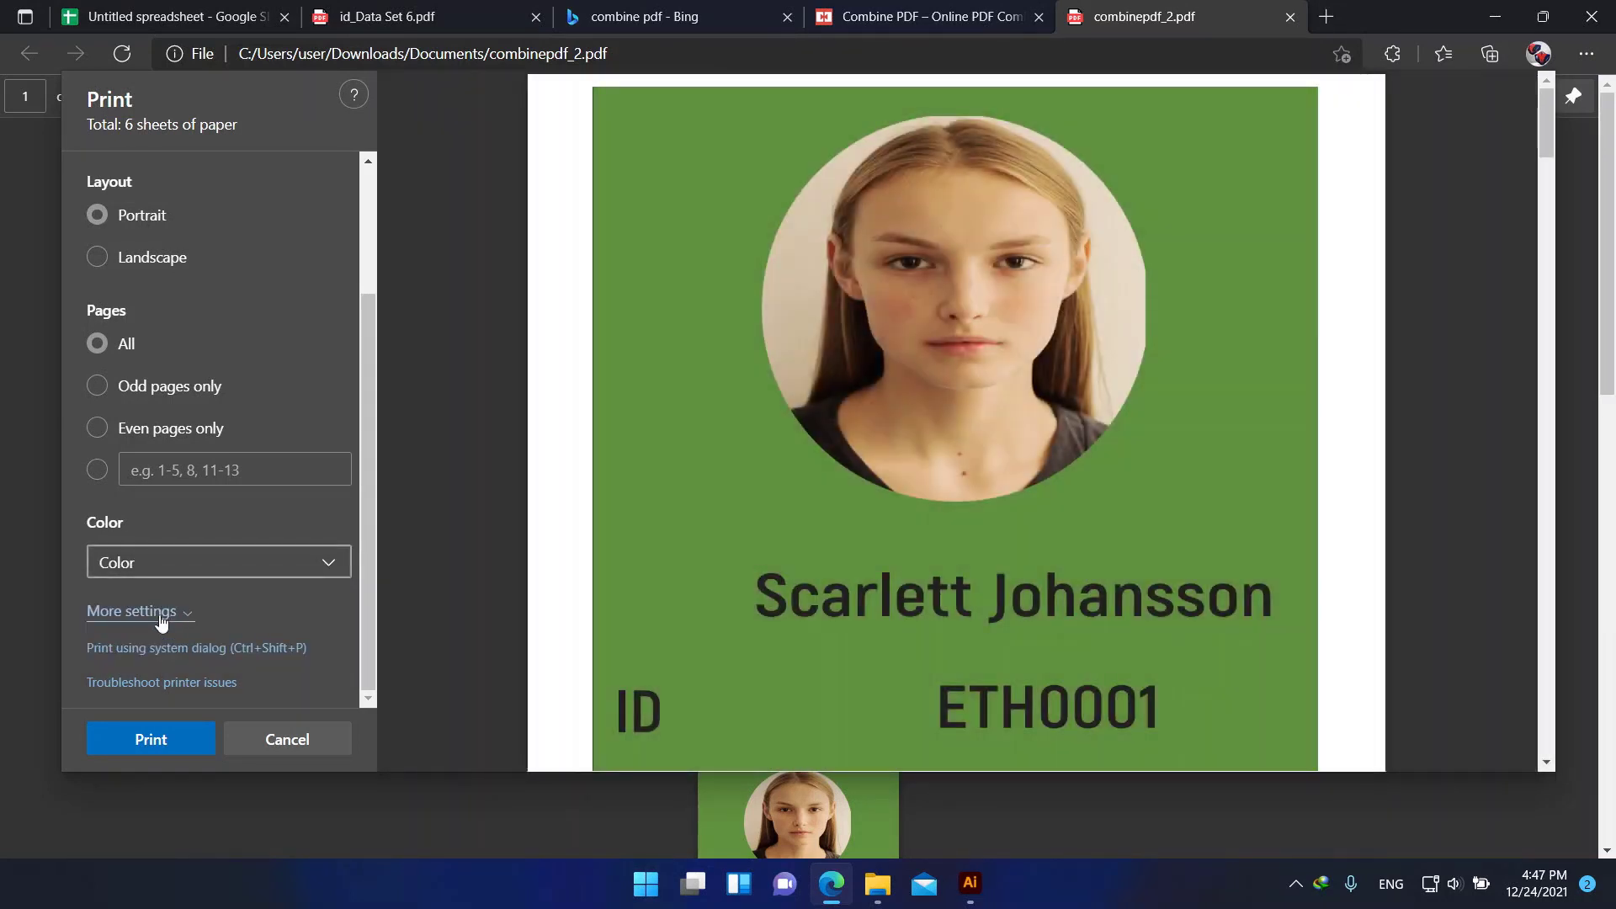
# - Expand the additional print settings and set the paper size to A4 210 x 297 mm
pyautogui.click(163, 612)
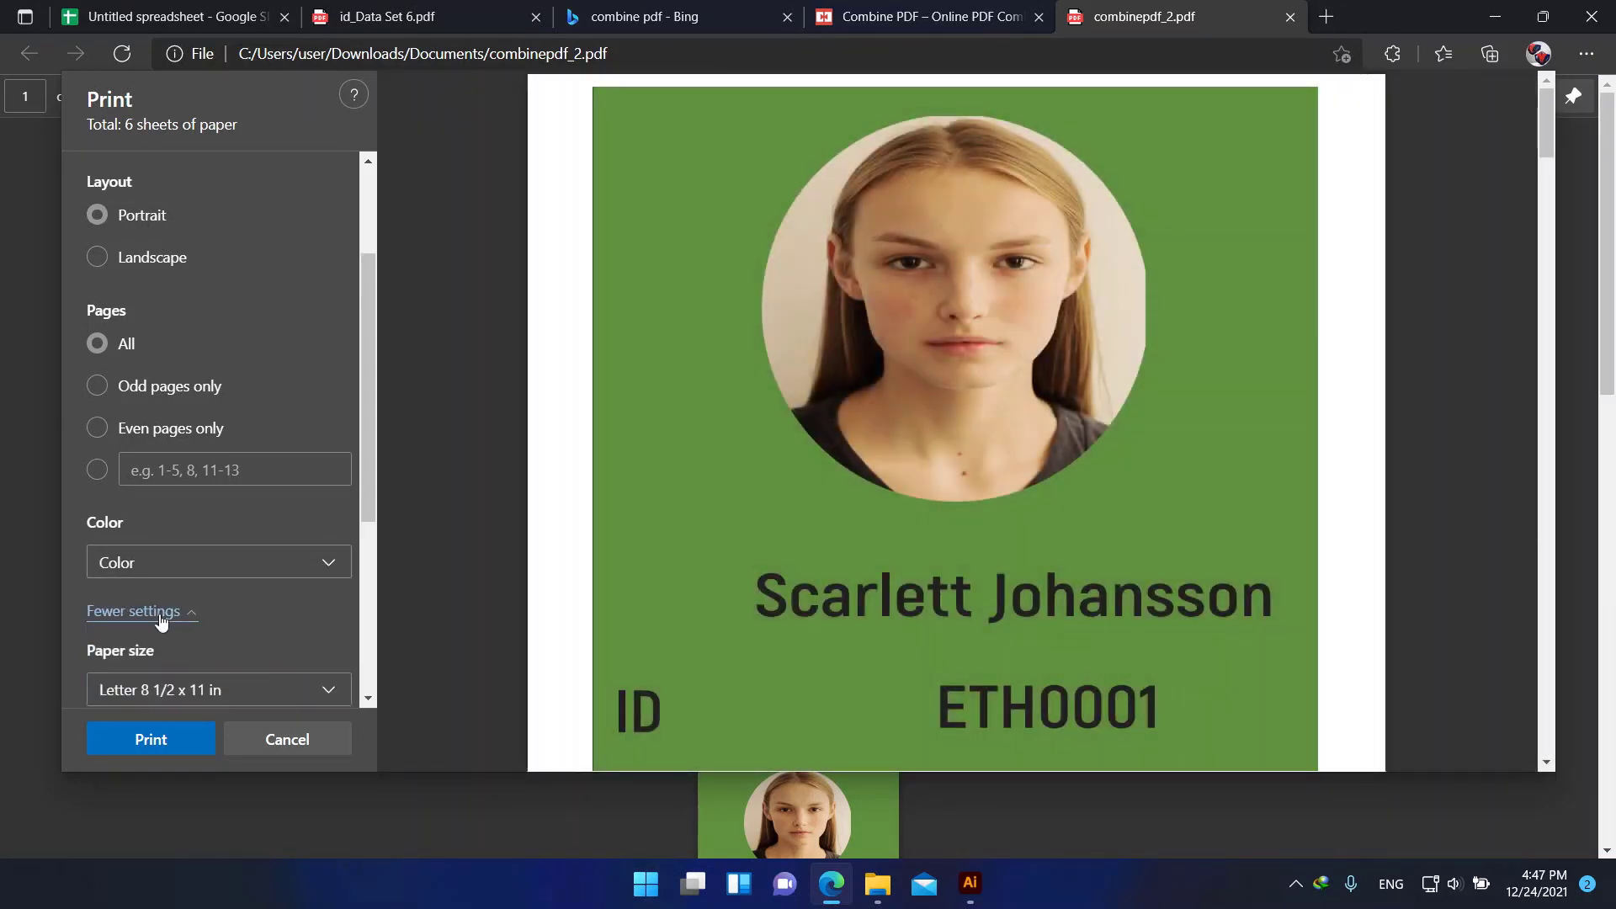
pyautogui.scroll(-3, 160, 610)
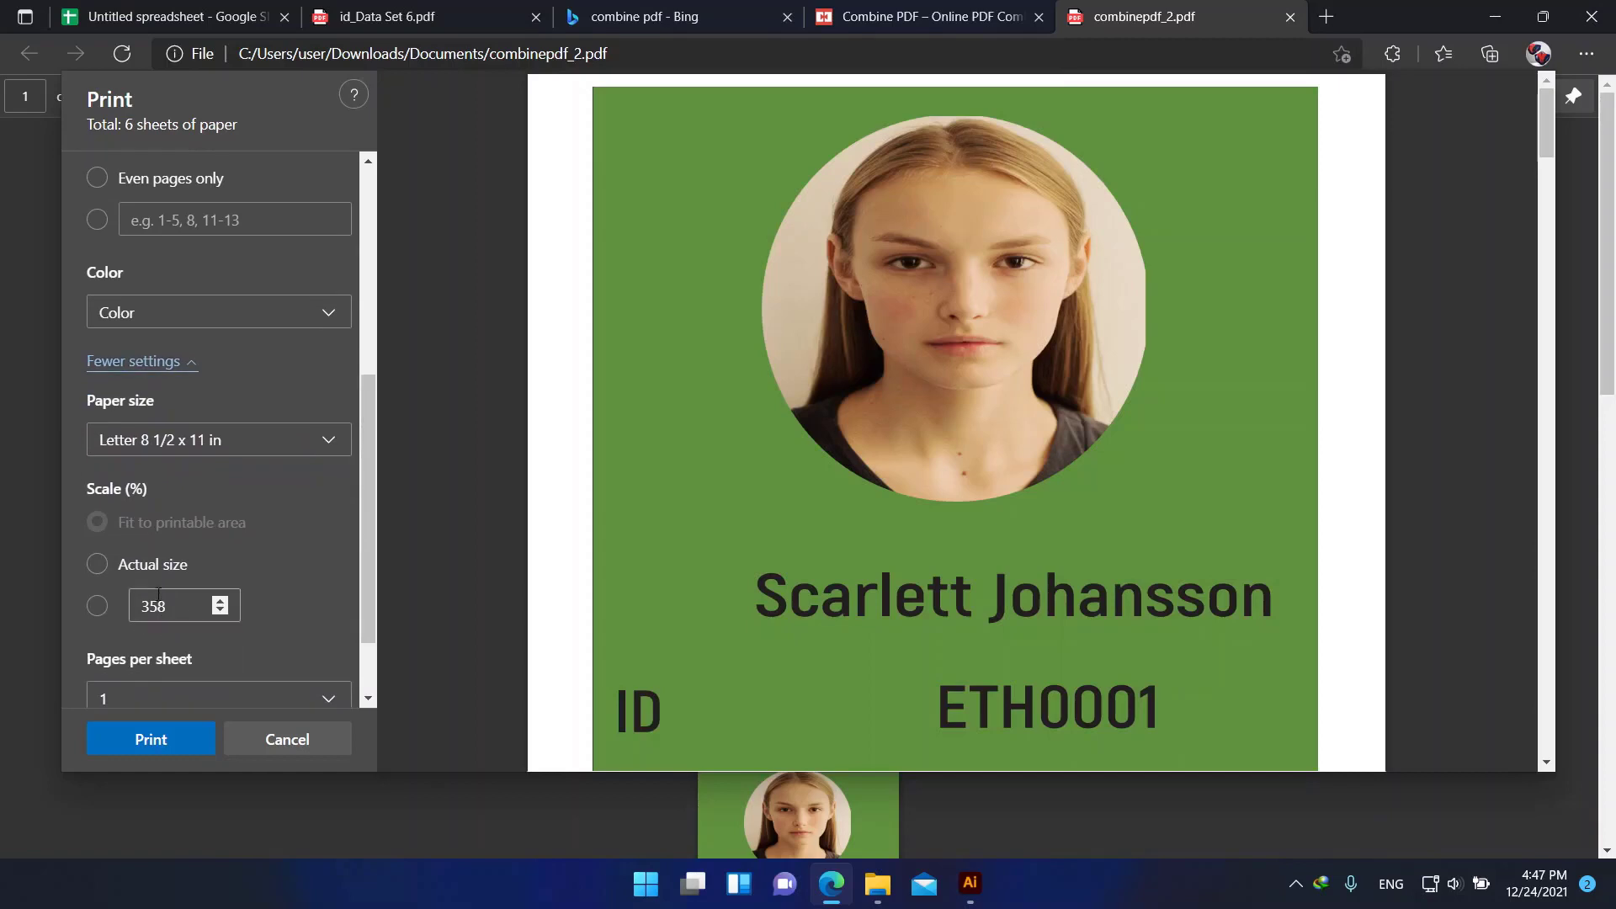
pyautogui.click(233, 450)
pyautogui.scroll(4, 210, 362)
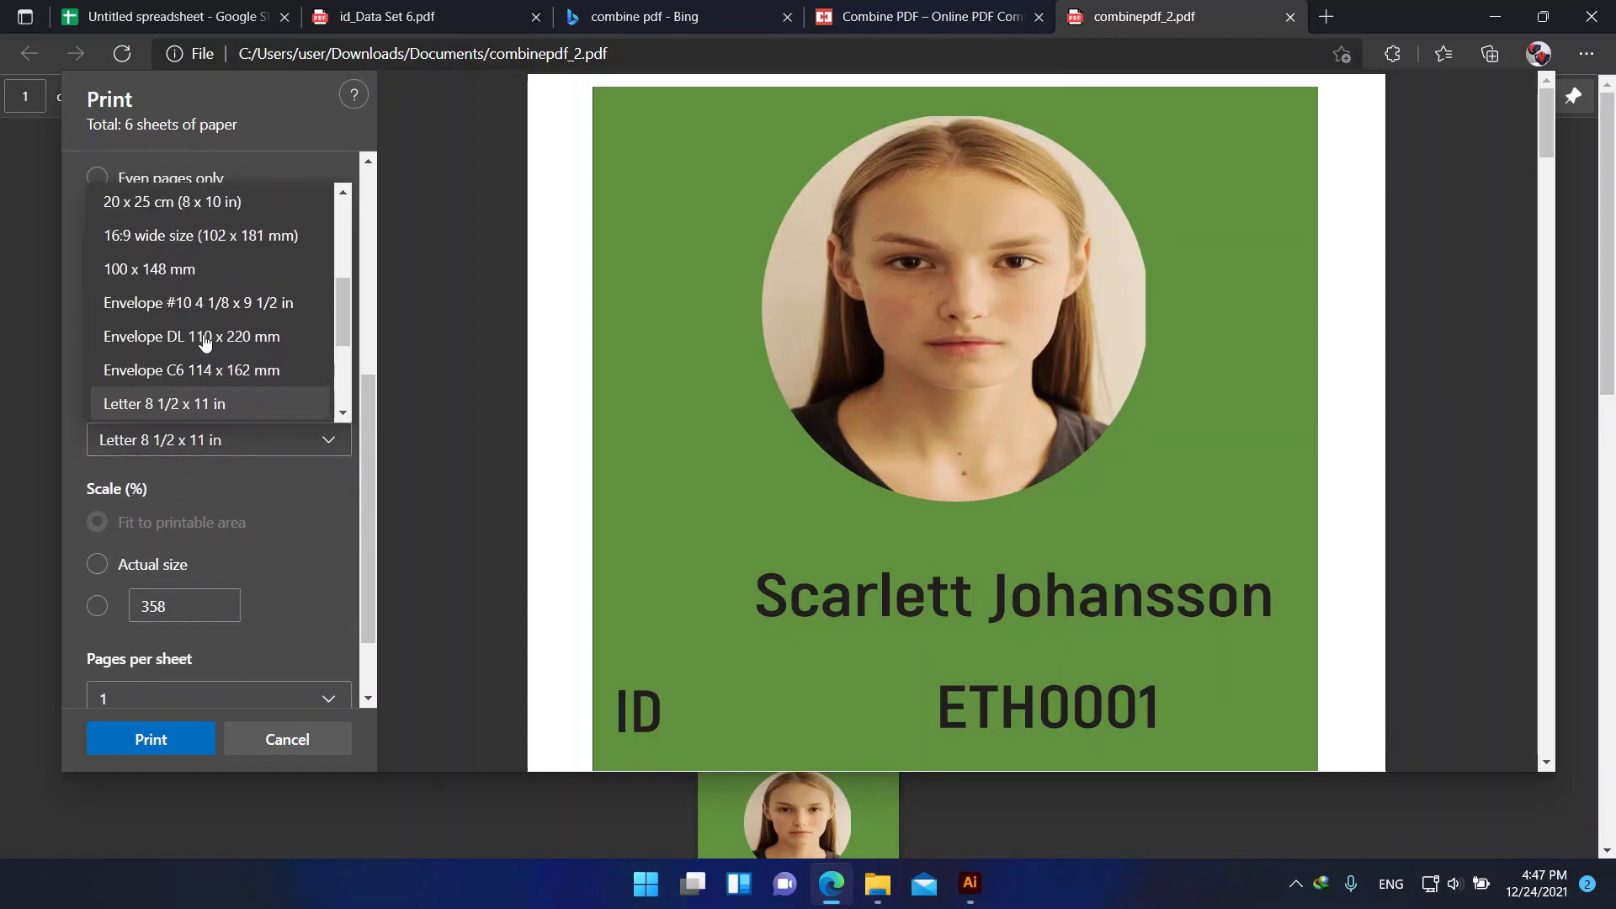
pyautogui.scroll(3, 169, 252)
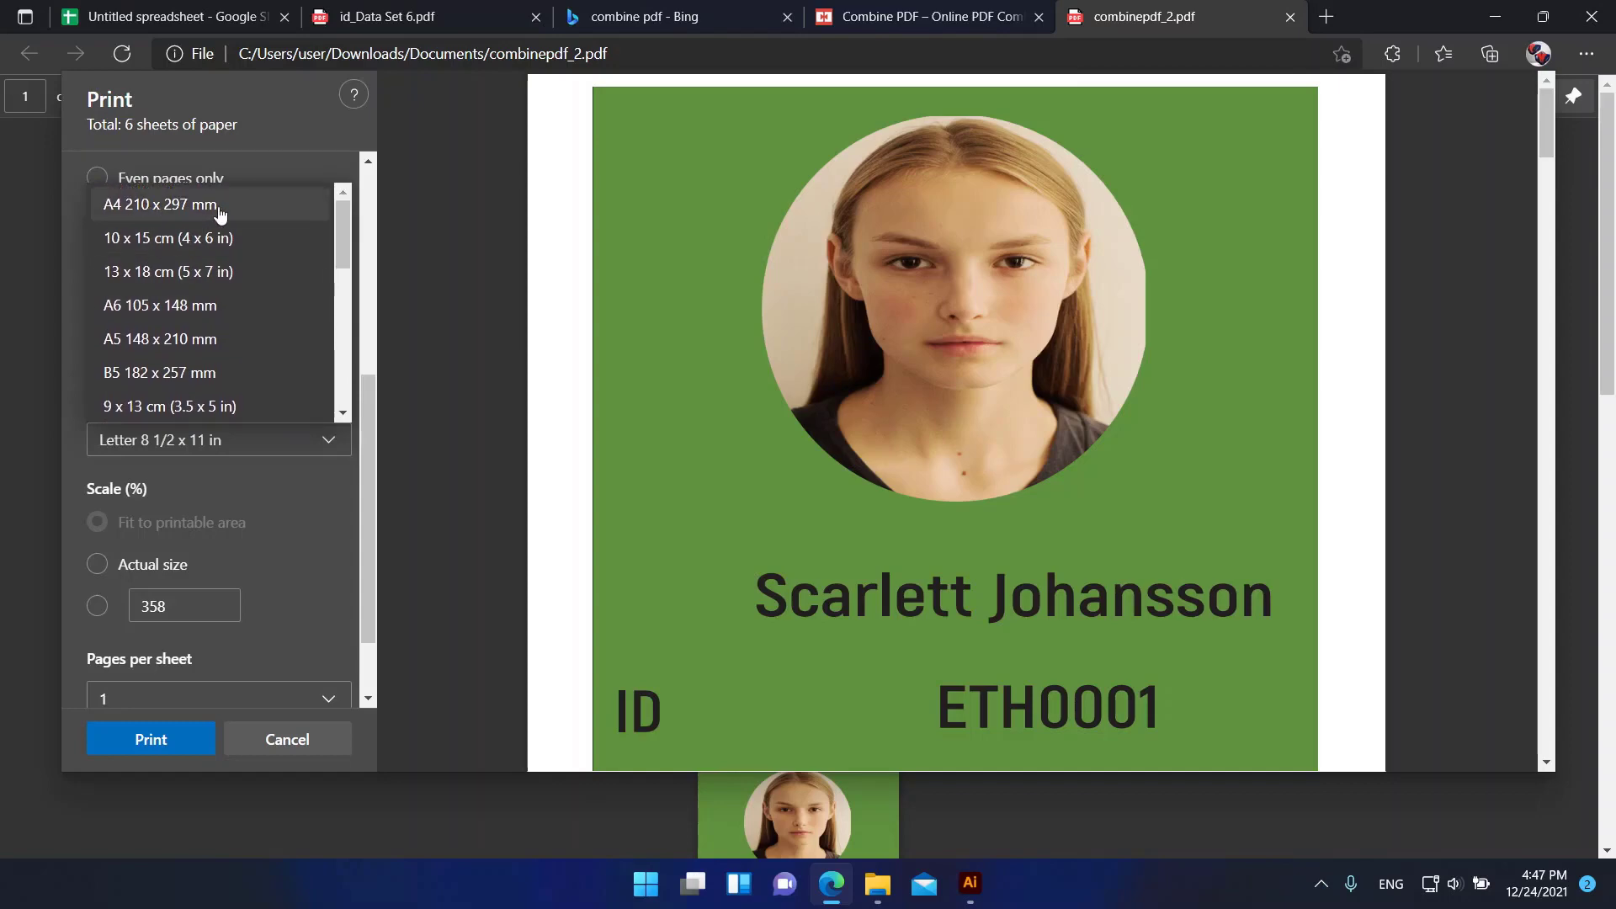
pyautogui.click(221, 206)
pyautogui.scroll(-2, 260, 544)
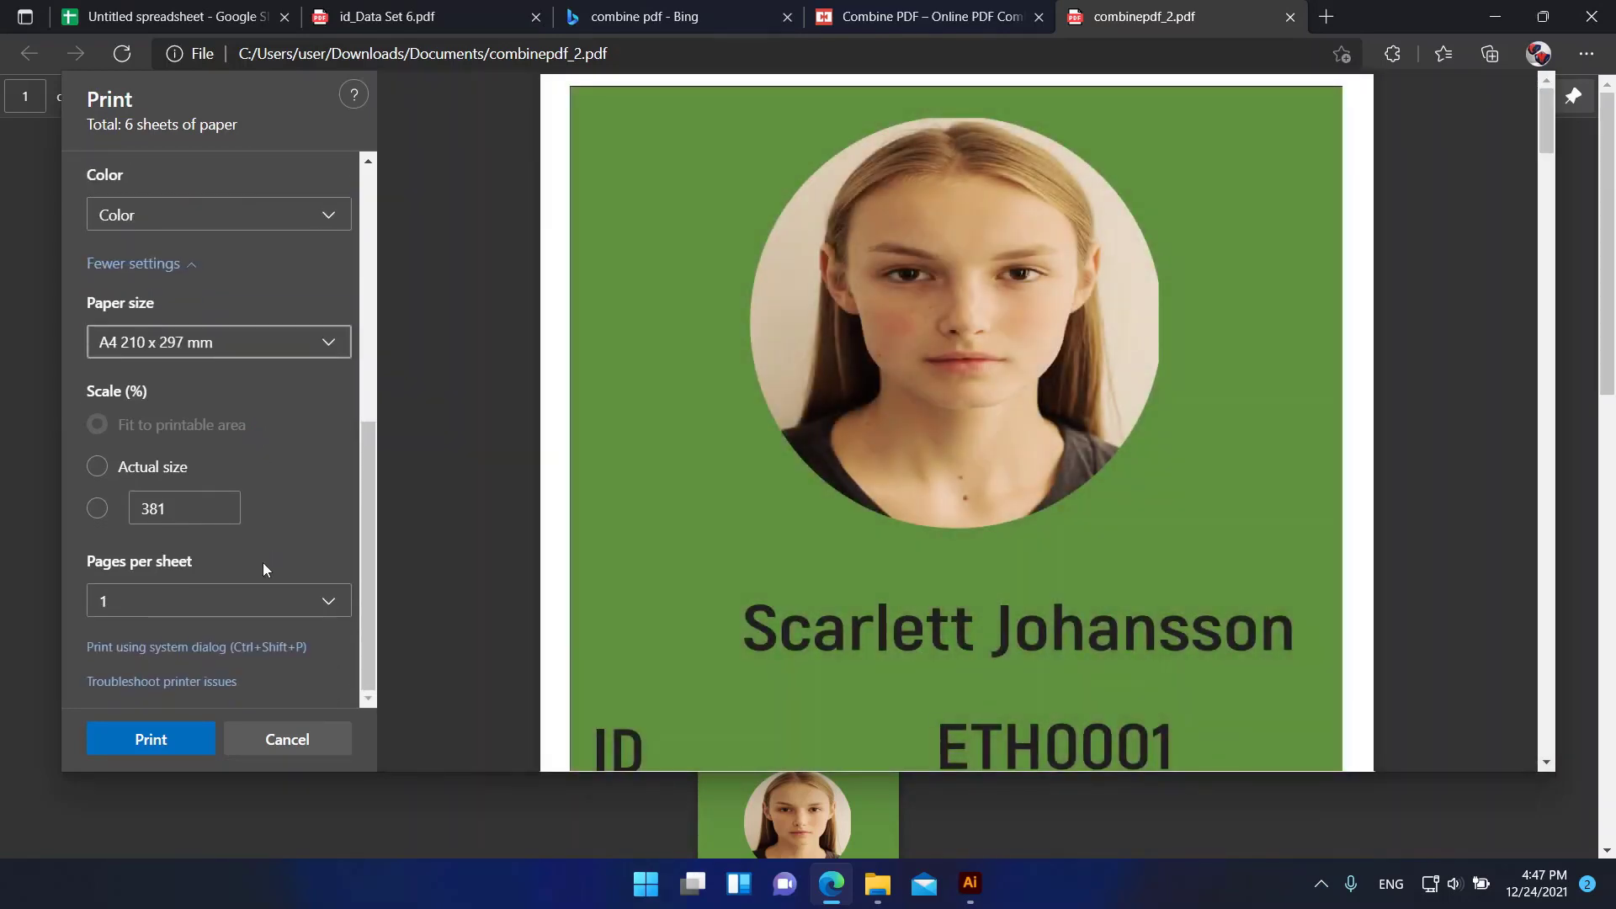
# - Set the print layout to 9 pages per sheet and check the ID cards in the preview
pyautogui.click(235, 603)
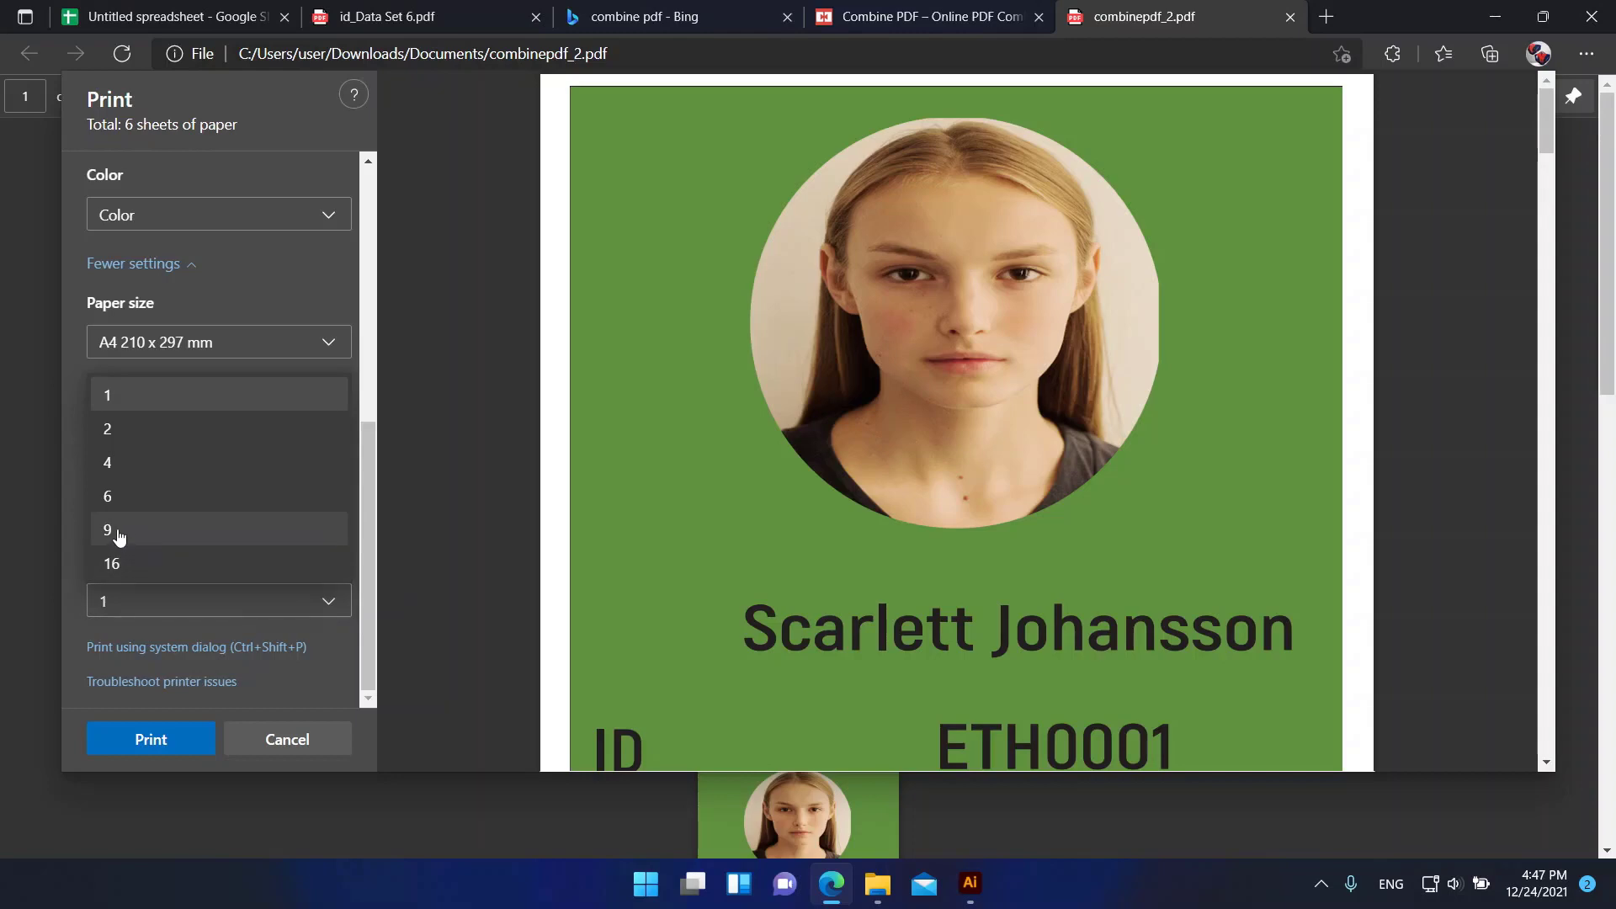
pyautogui.click(145, 529)
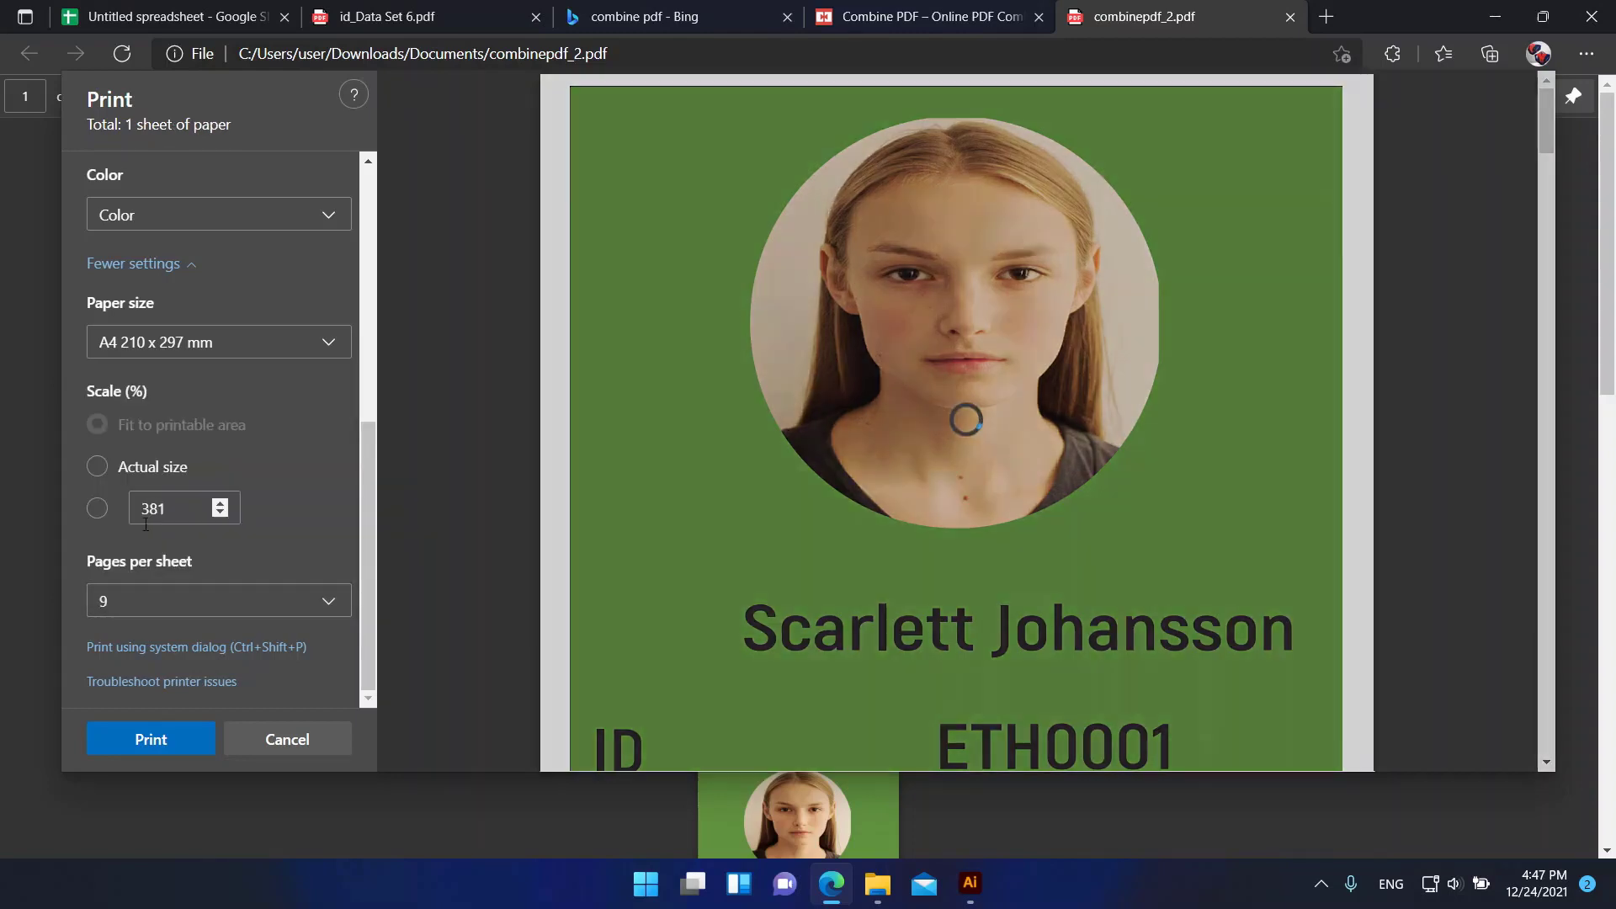
pyautogui.scroll(-5, 741, 523)
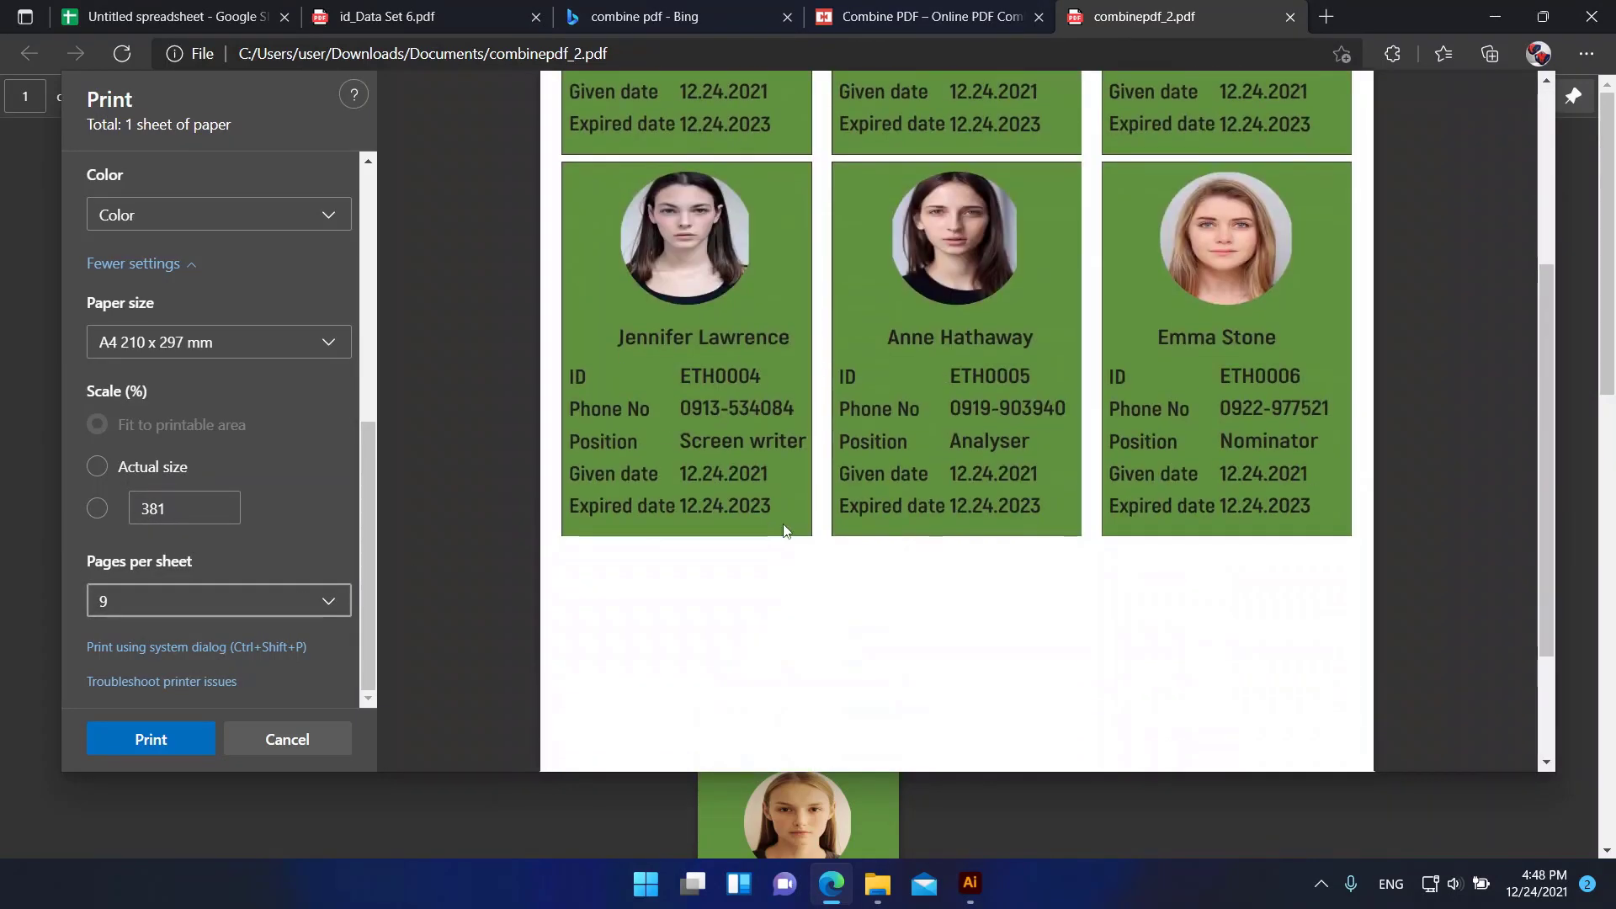
pyautogui.scroll(5, 835, 549)
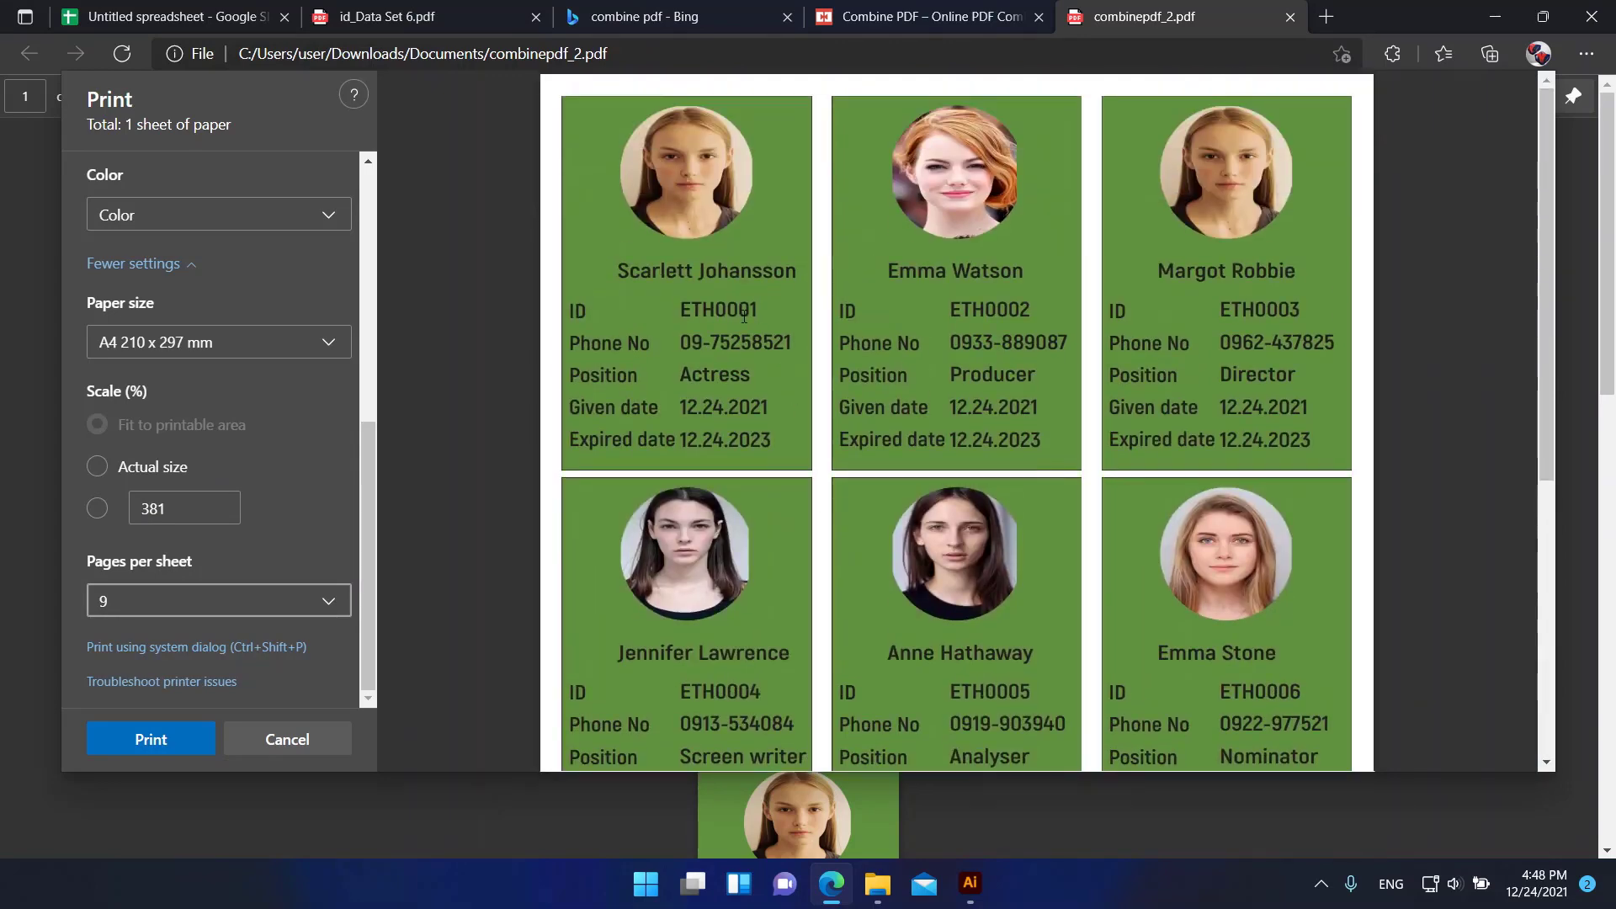
# - Try layouts of 6 and 16 pages per sheet to compare how the ID cards fit on the A4 page
pyautogui.click(181, 601)
pyautogui.click(126, 521)
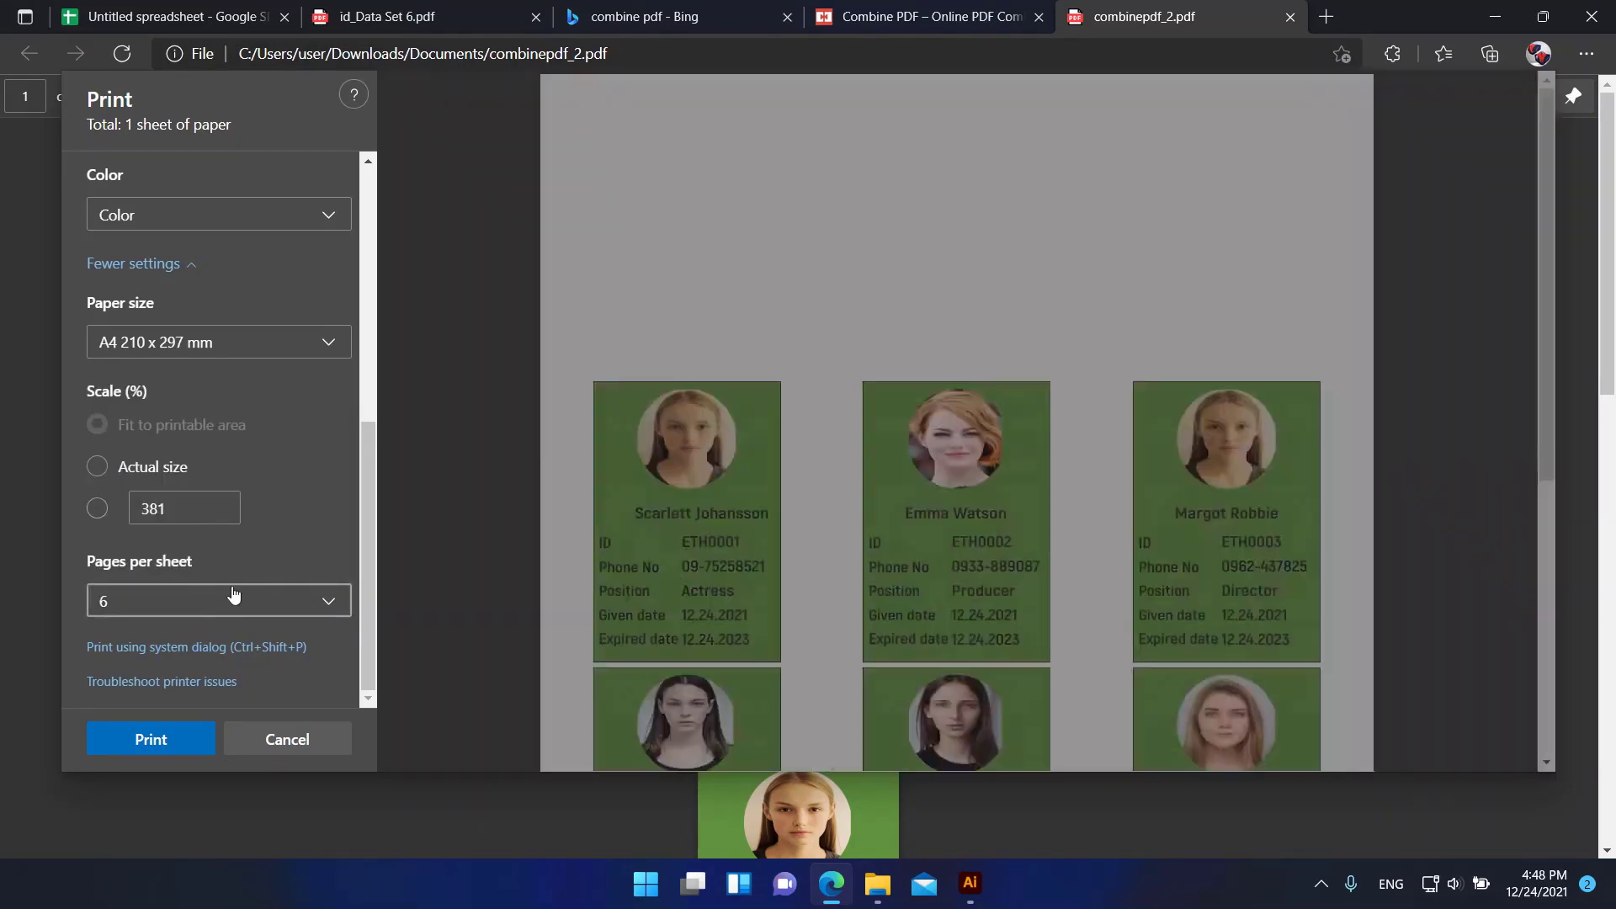
pyautogui.scroll(-5, 775, 505)
pyautogui.scroll(3, 796, 528)
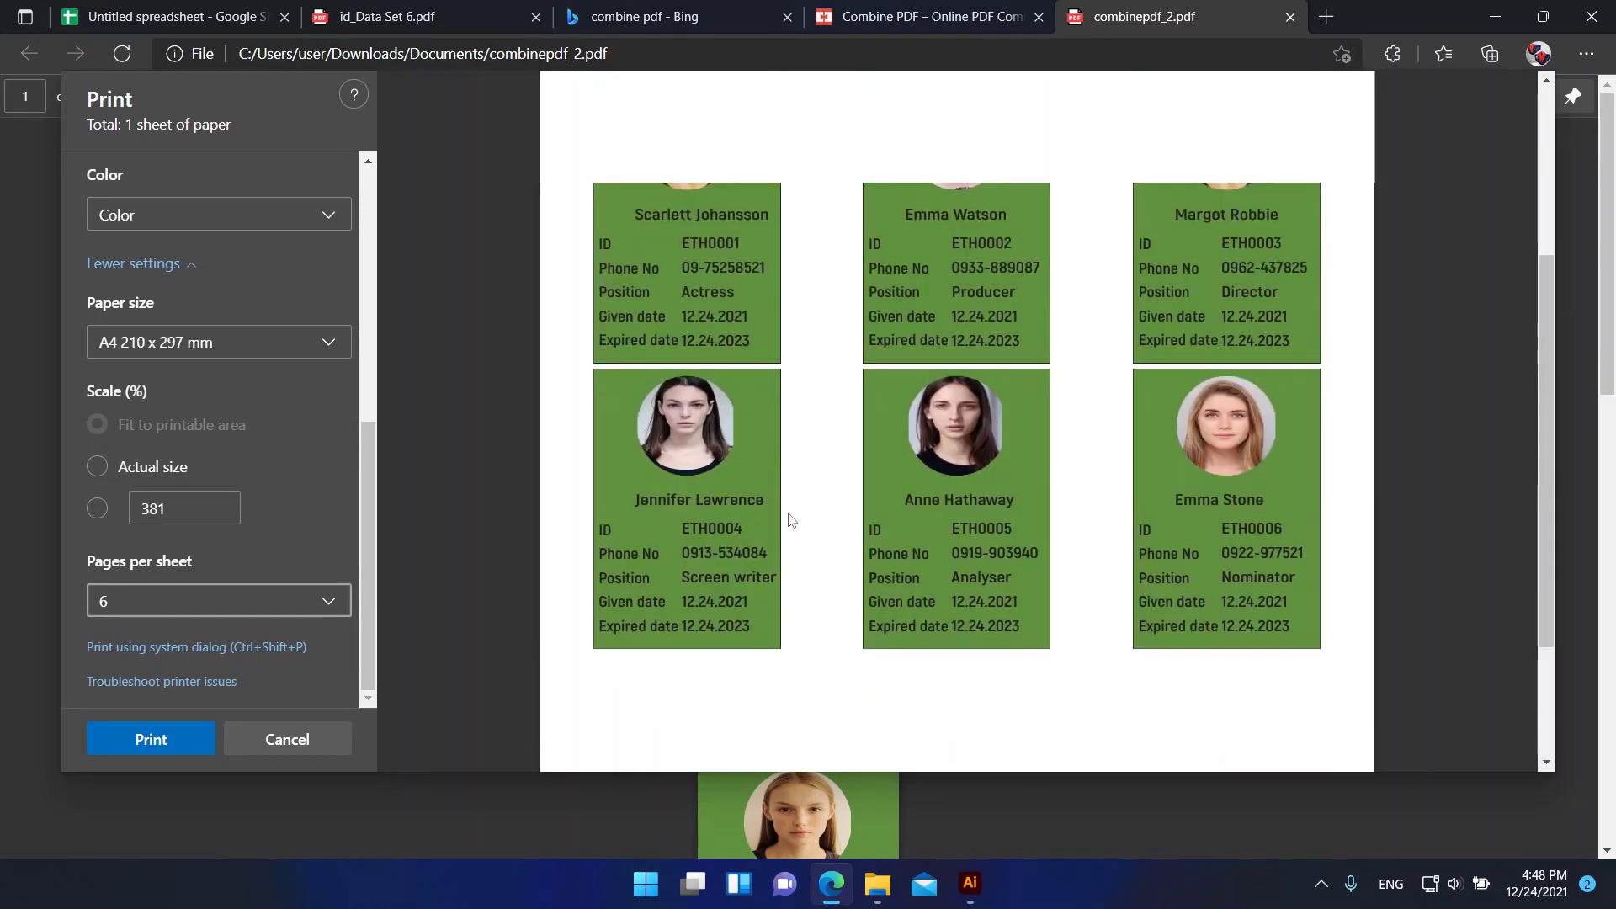
pyautogui.click(152, 601)
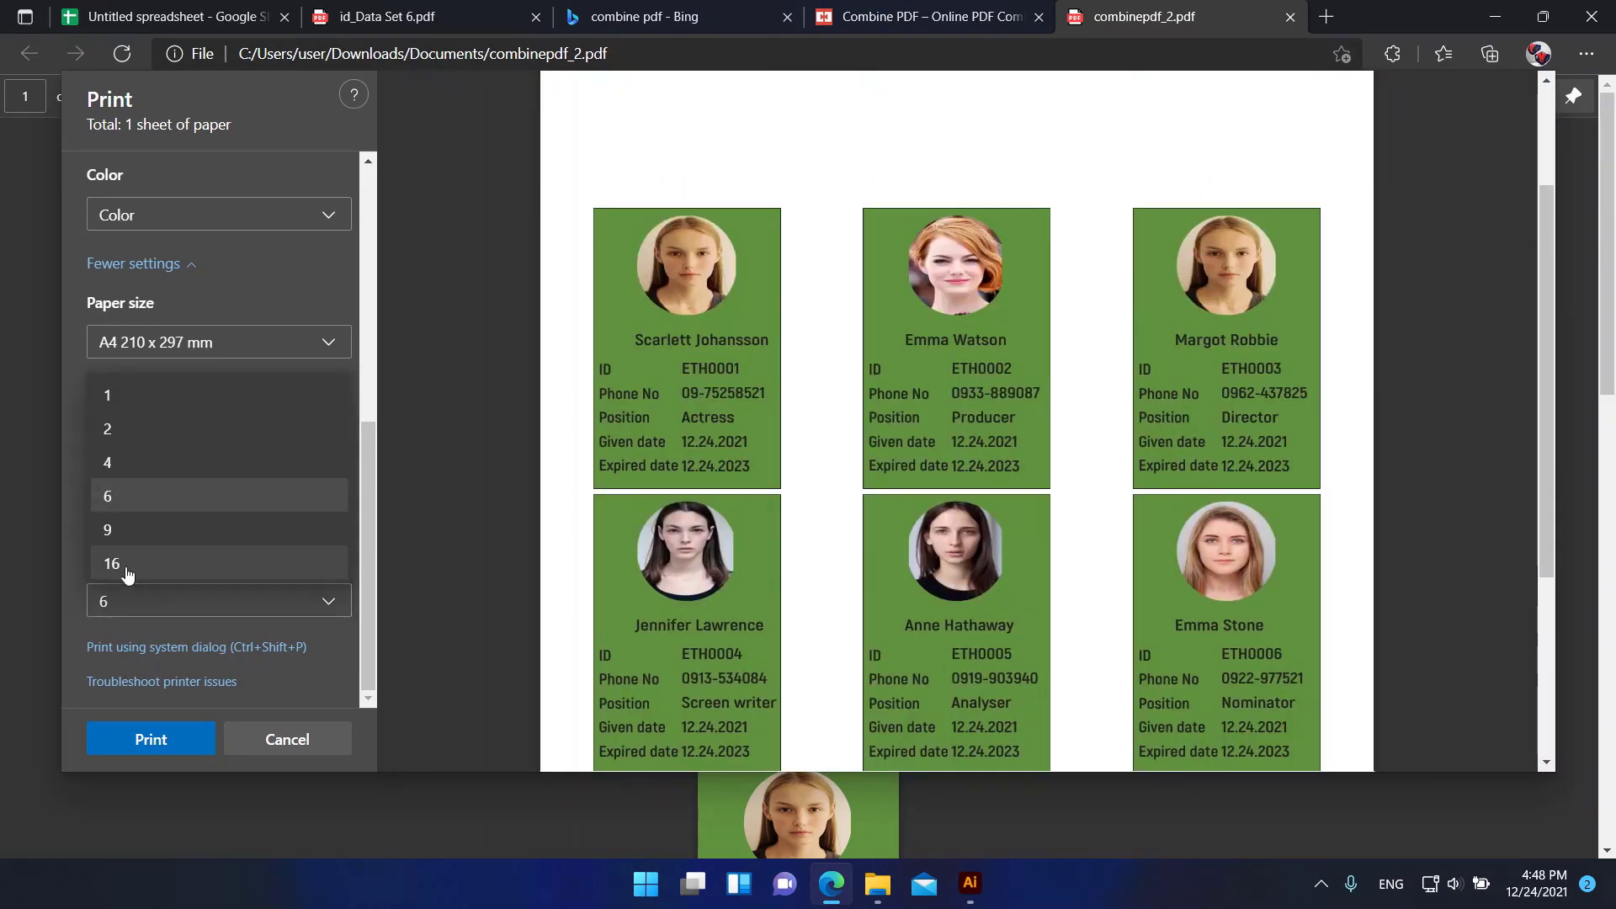
pyautogui.click(118, 563)
# - Return the layout to 9 pages per sheet, check the preview and print the ID cards
pyautogui.click(170, 602)
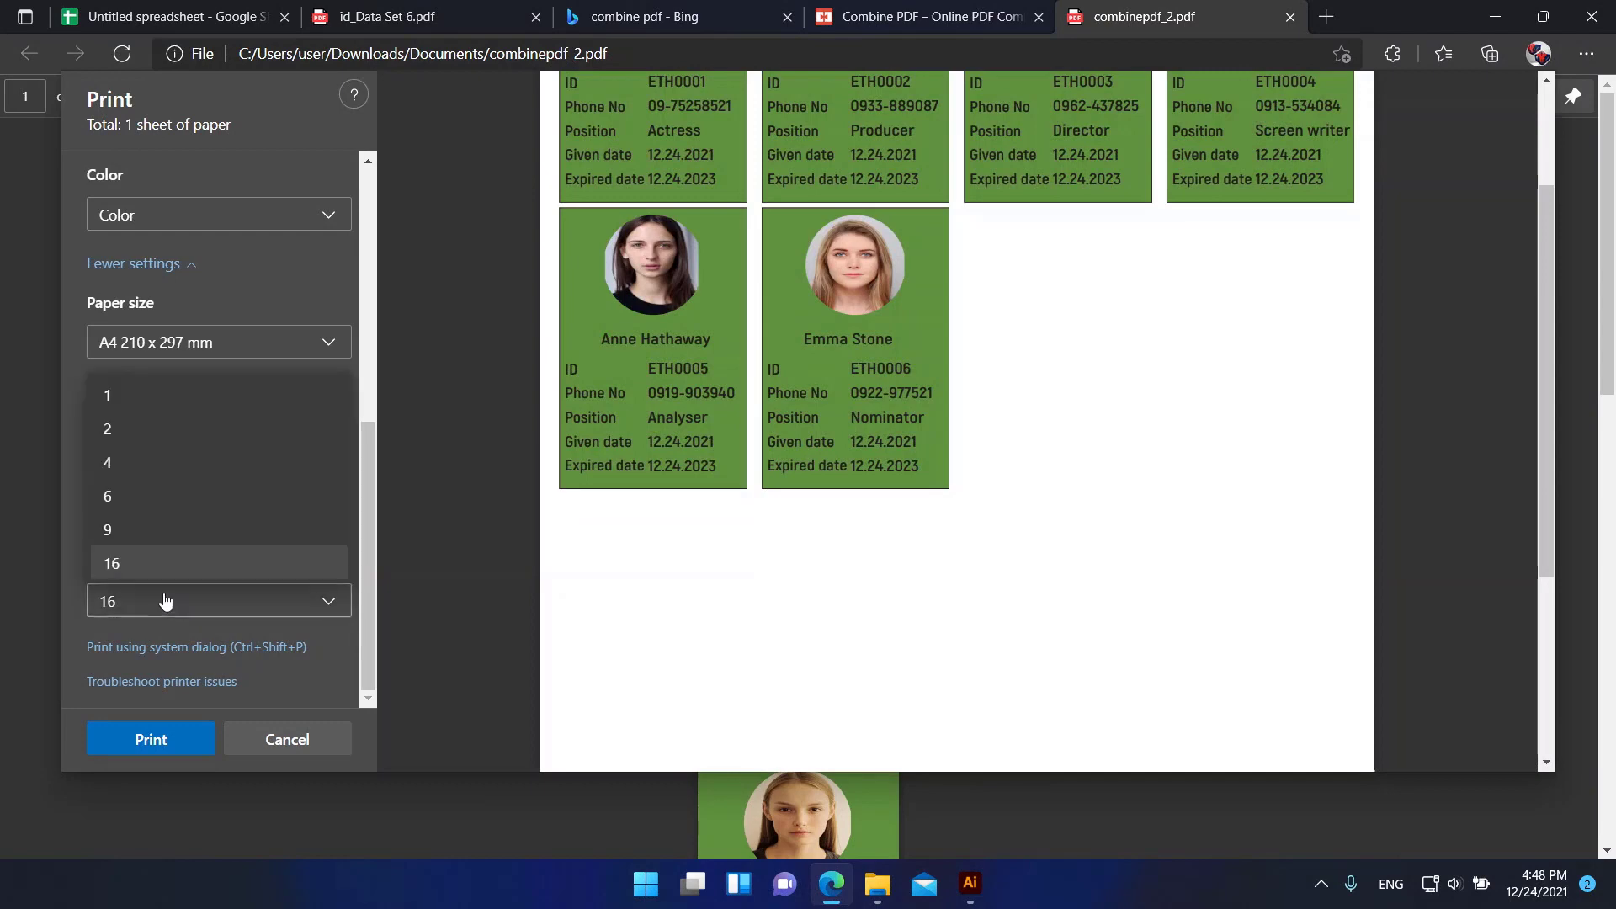
pyautogui.click(125, 532)
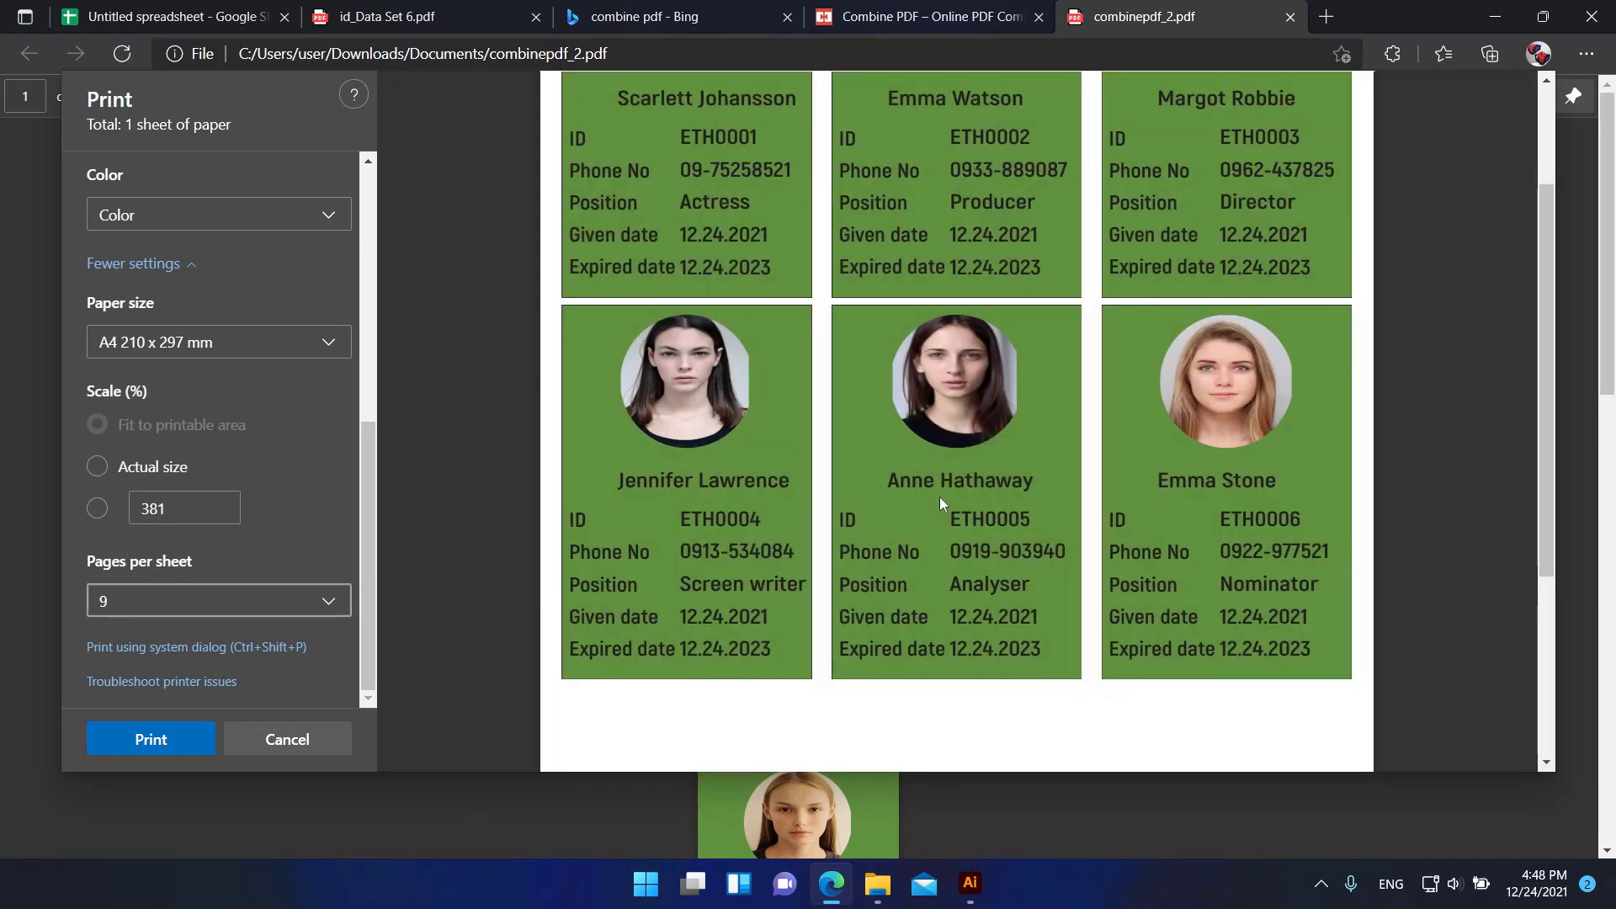
pyautogui.scroll(2, 940, 501)
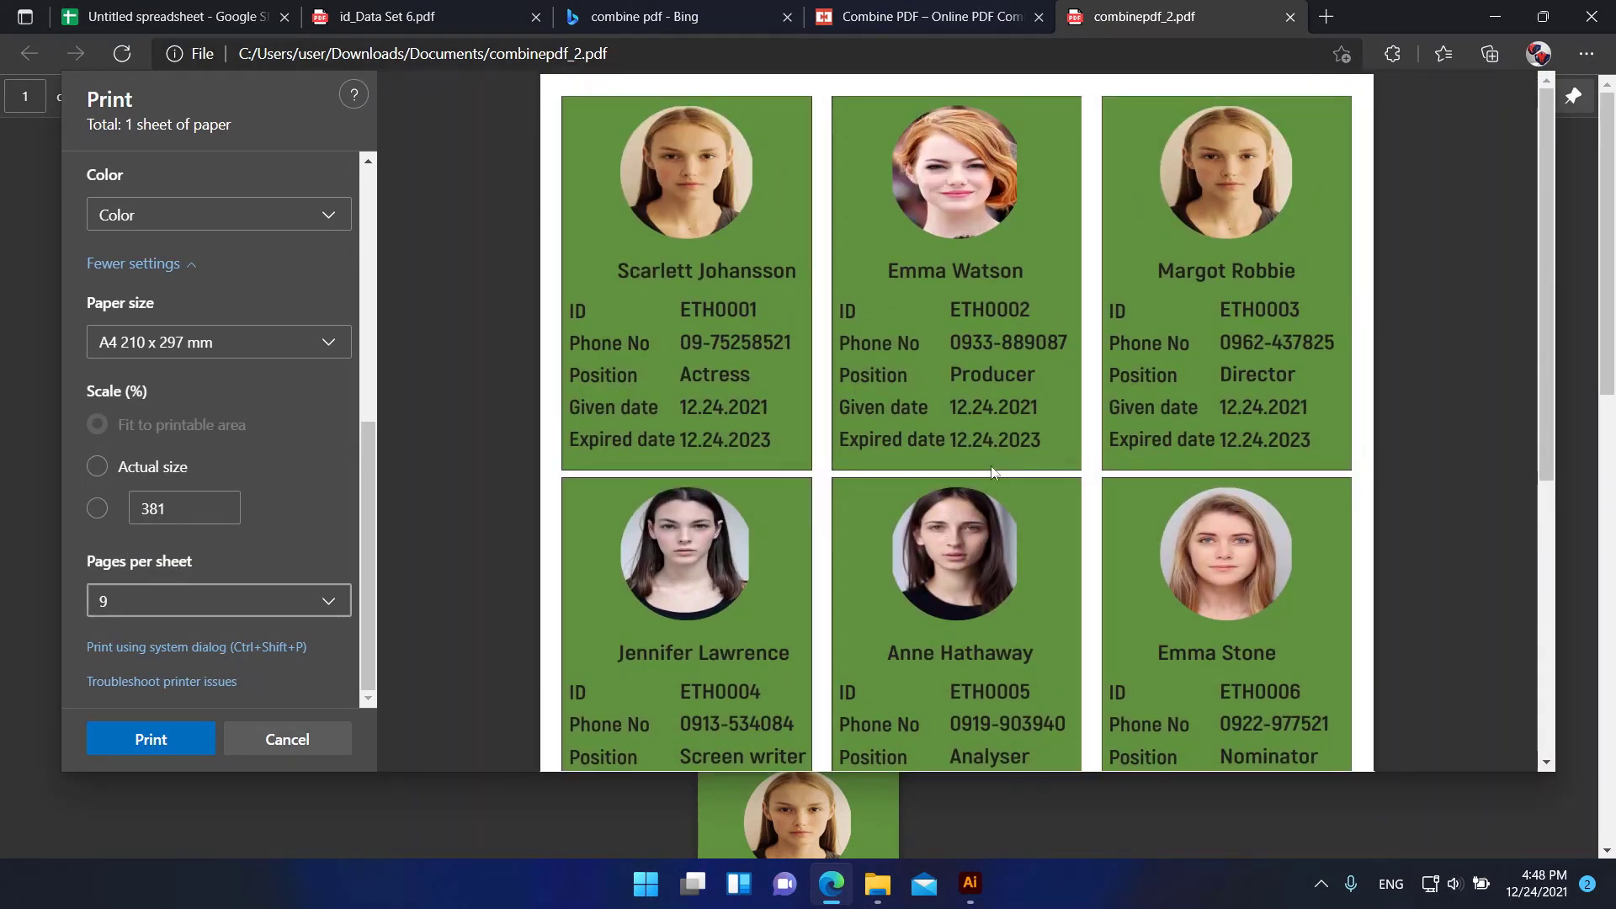
pyautogui.click(186, 741)
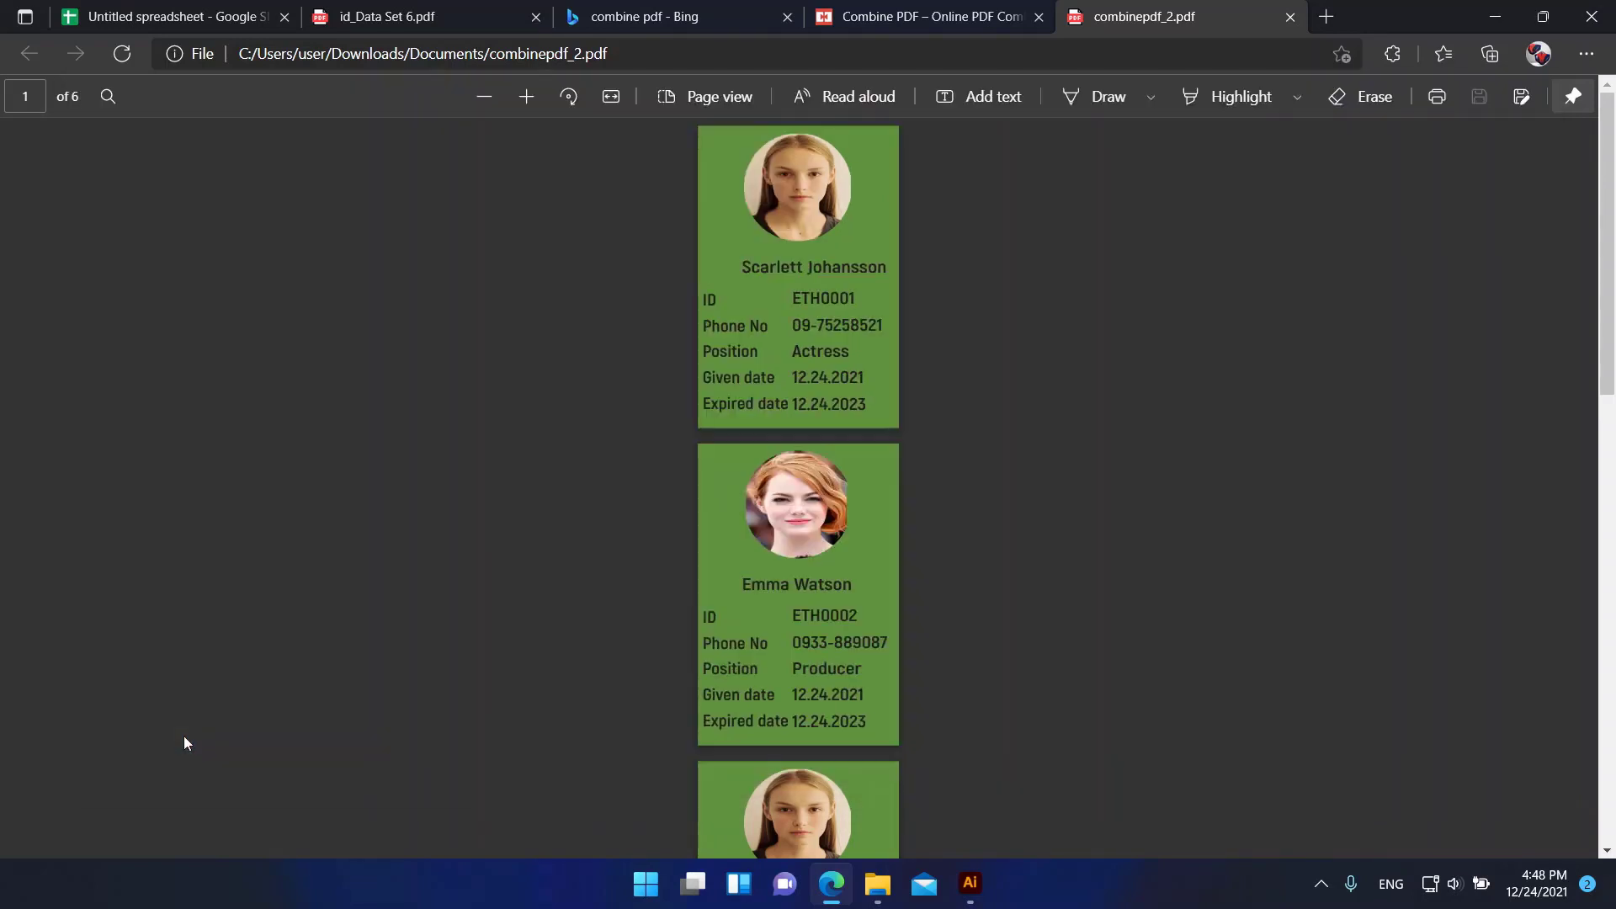